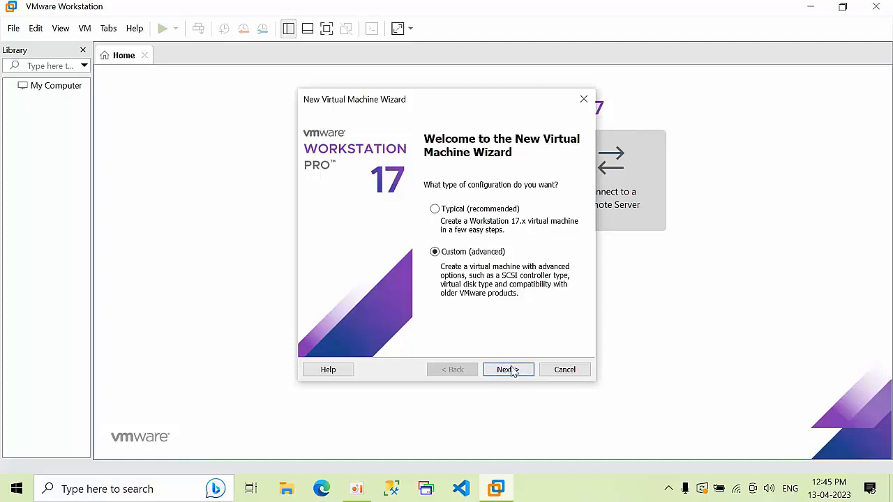
Set up a custom Windows Server 2022 virtual machine named DC, with the OS installed later
click(512, 370)
click(513, 371)
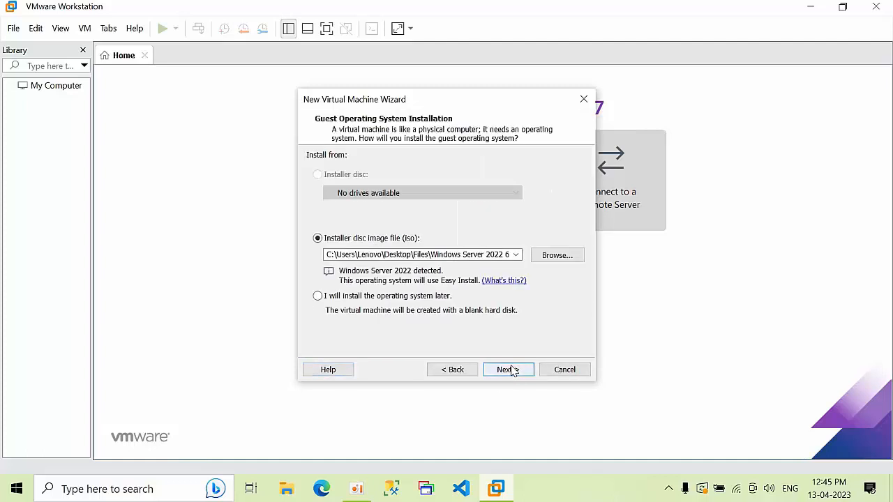
click(377, 300)
click(513, 370)
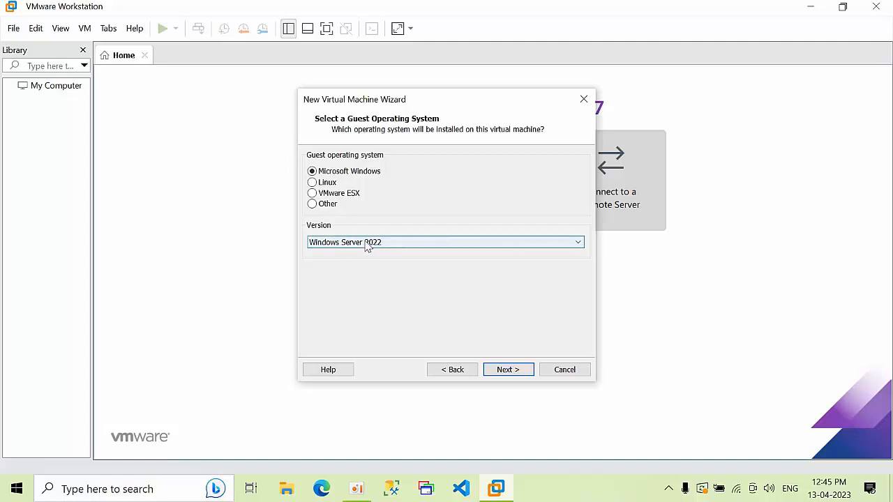
click(500, 371)
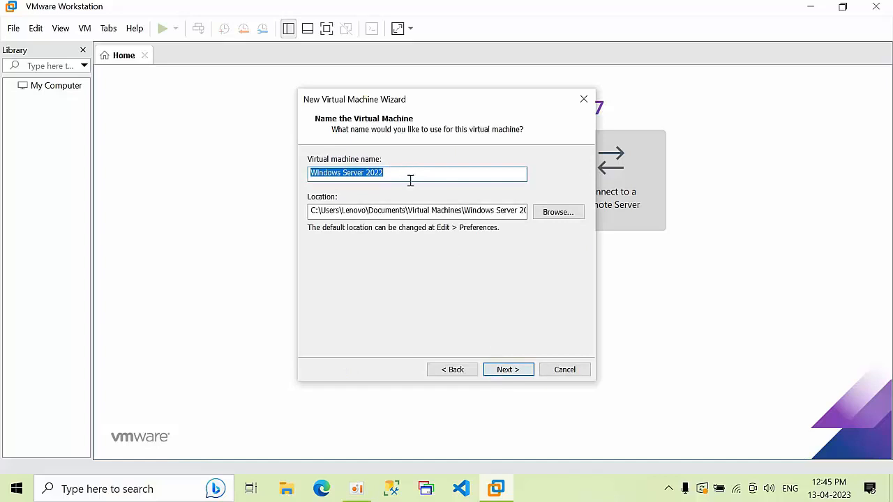
drag(411, 177, 129, 154)
text(DC)
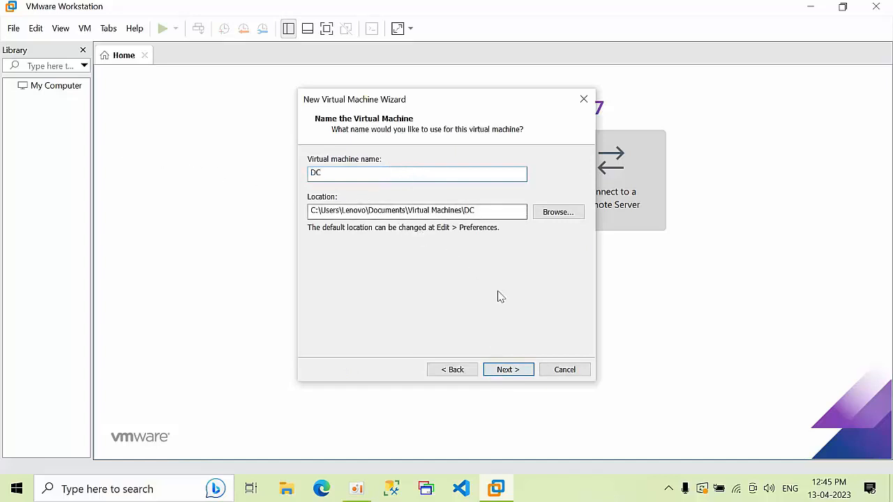
Store the DC machine in a new folder, H:\2022LAB\dc
click(553, 214)
drag(540, 220, 544, 286)
double_click(415, 221)
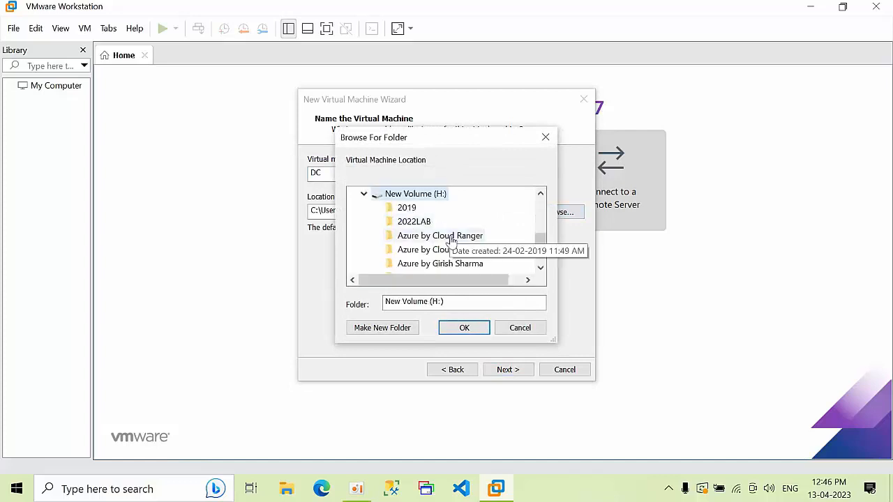
click(413, 222)
click(391, 329)
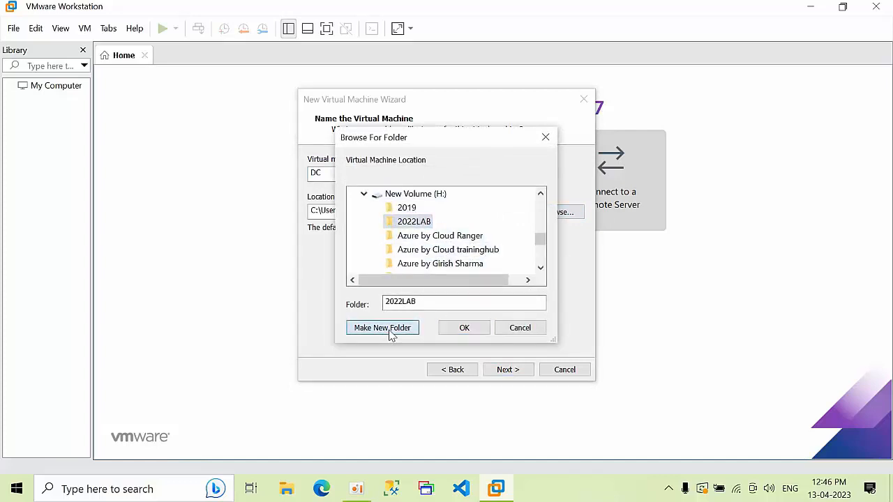
text(dc)
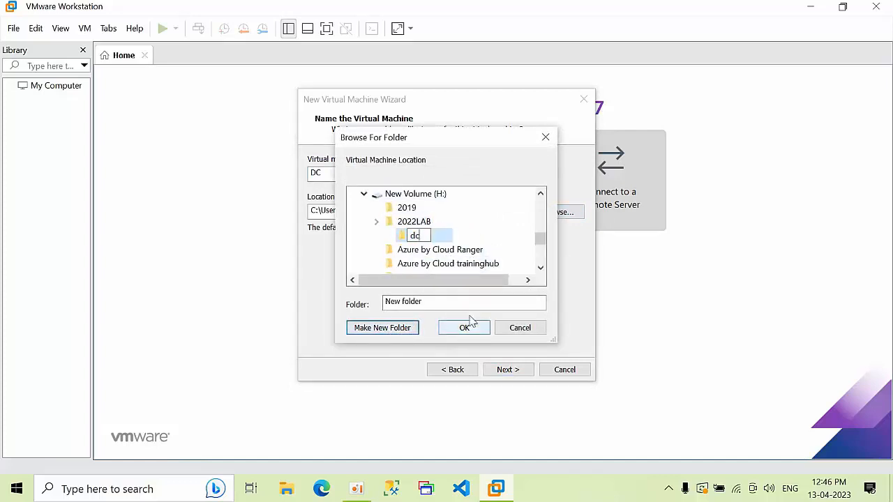
key(BackSpace)
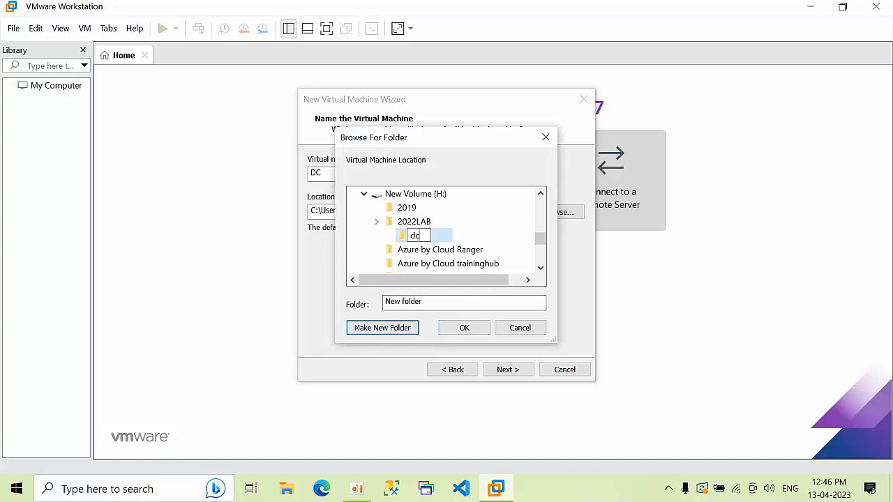
key(Return)
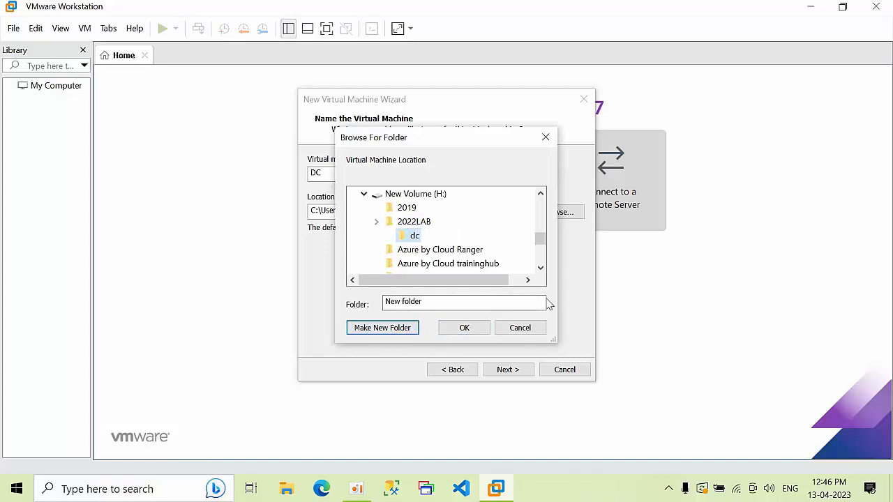
click(473, 329)
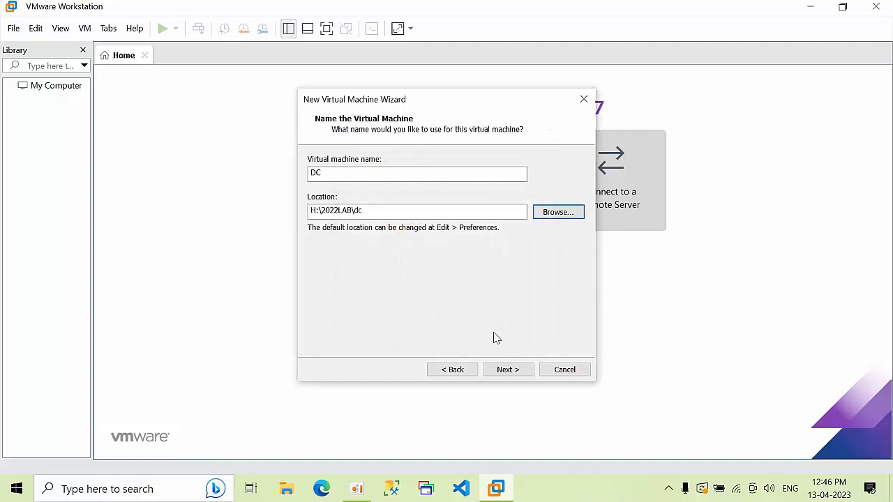
click(504, 372)
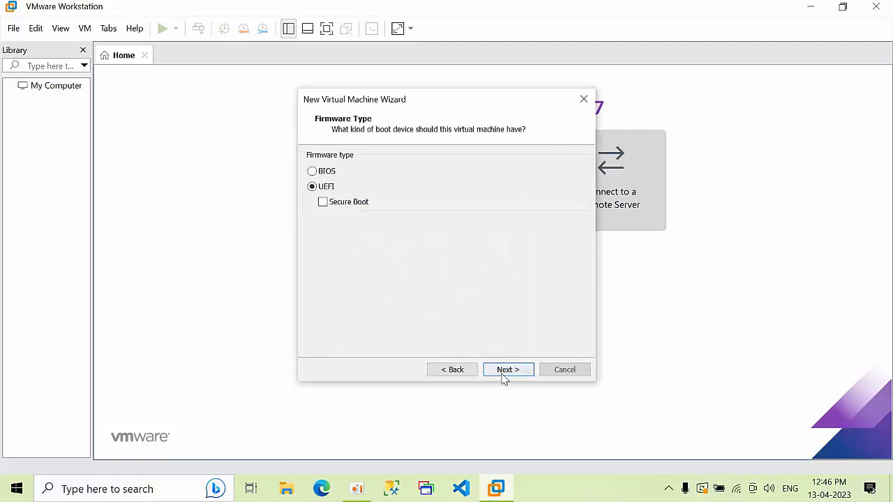
Give DC BIOS firmware, default processors, 3564 MB memory and bridged networking
click(323, 172)
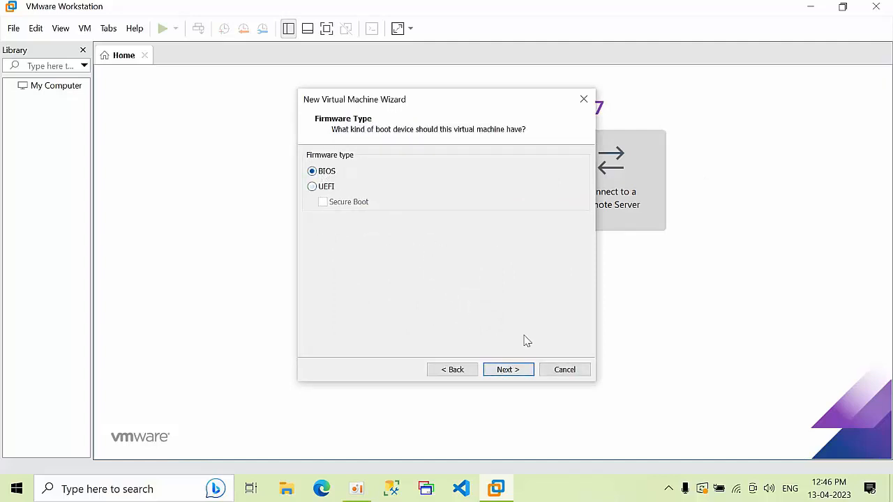
click(509, 370)
click(508, 371)
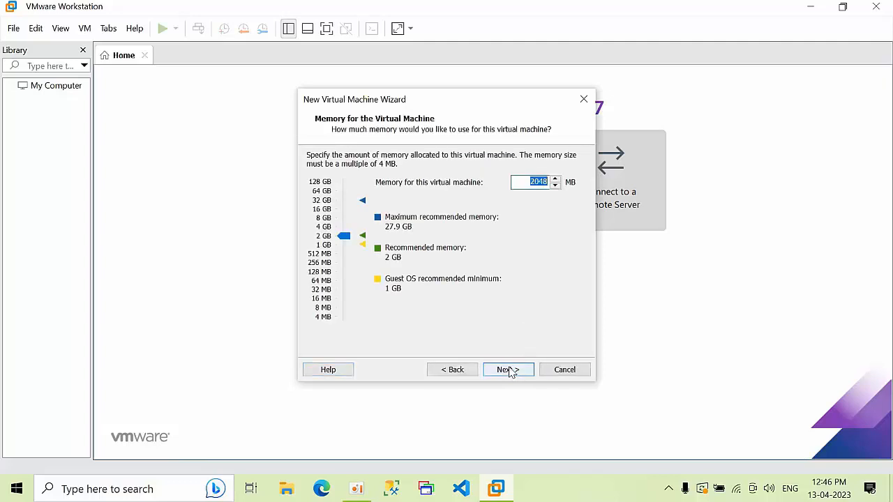
drag(344, 237, 344, 234)
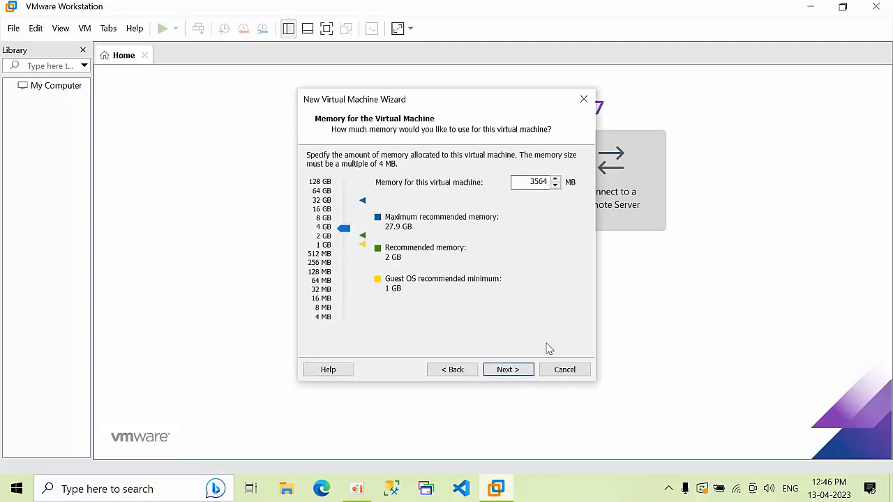
click(521, 373)
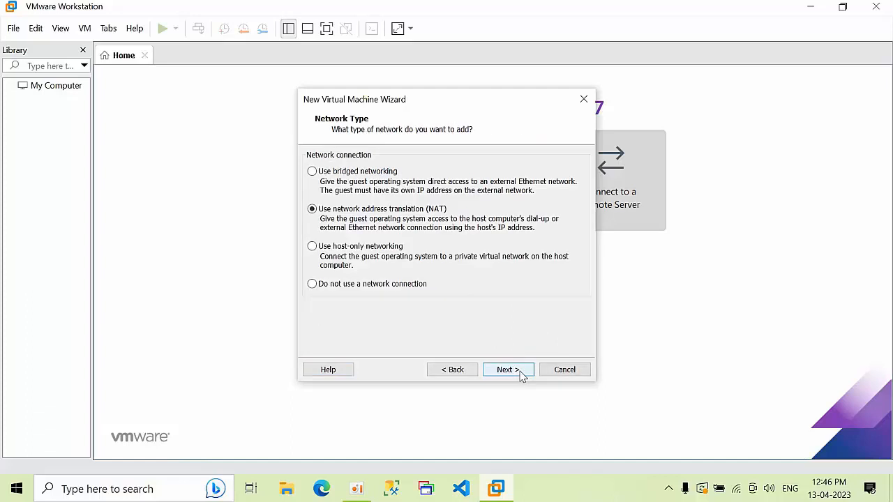
click(366, 176)
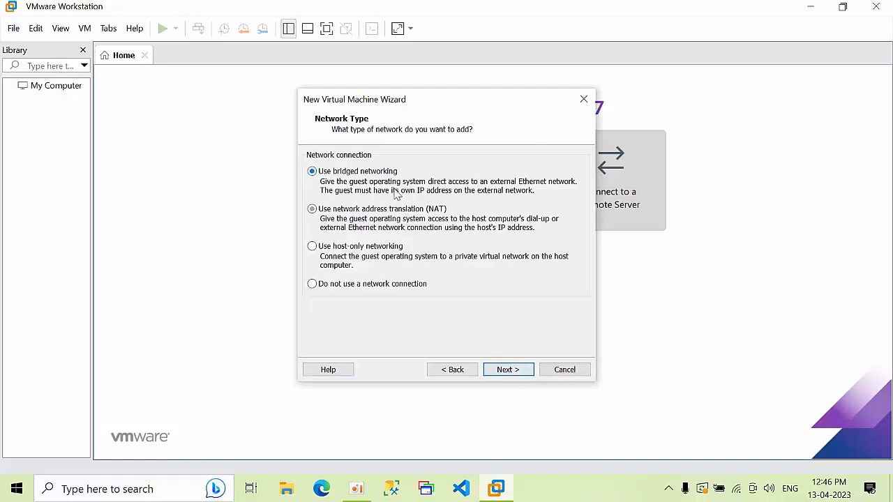
click(522, 374)
Add a new 200 GB NVMe virtual disk and finish creating the machine
click(510, 370)
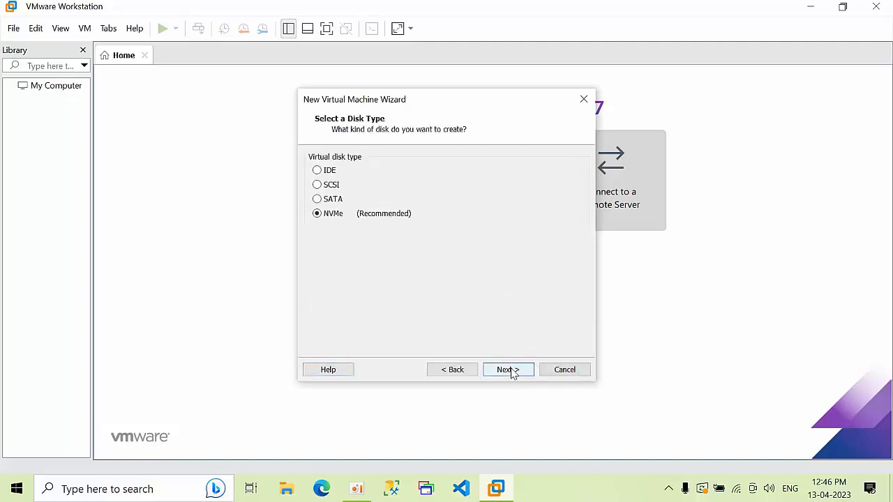
click(512, 371)
click(512, 371)
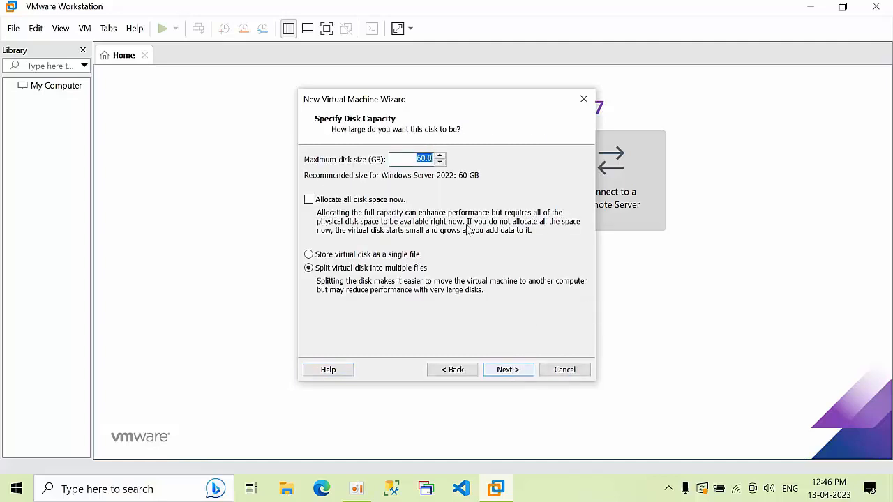
text(2)
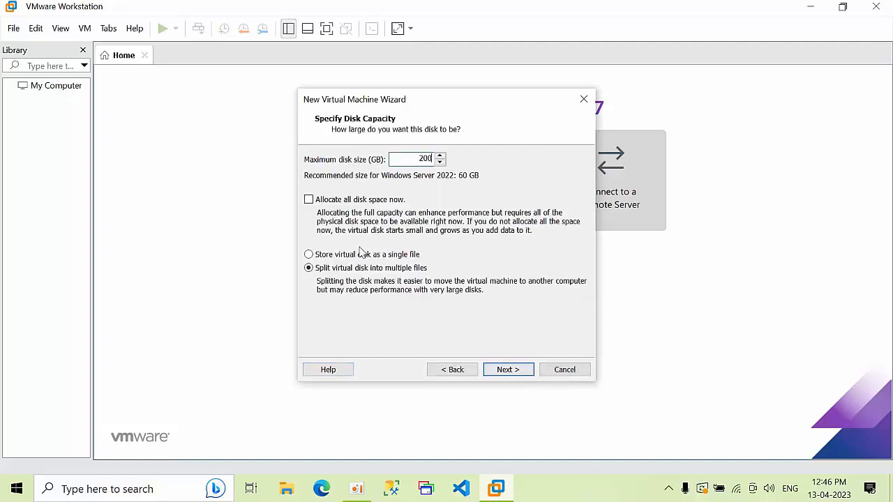
click(509, 370)
click(510, 371)
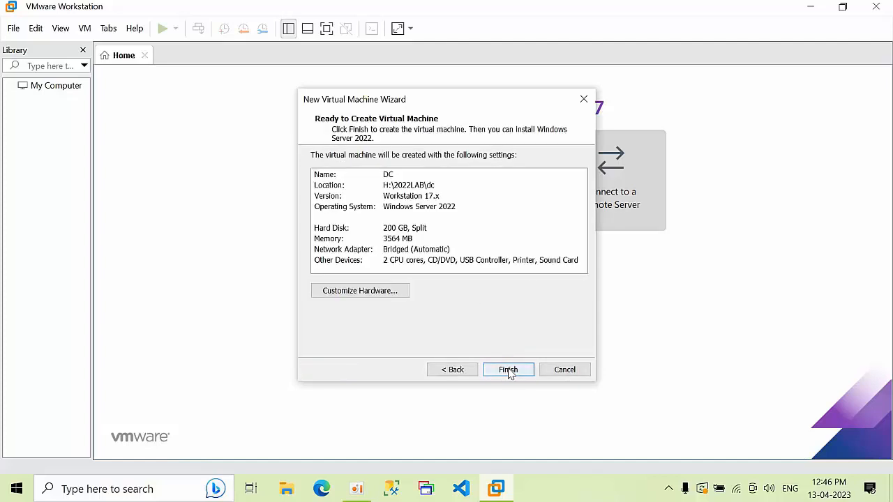
click(512, 370)
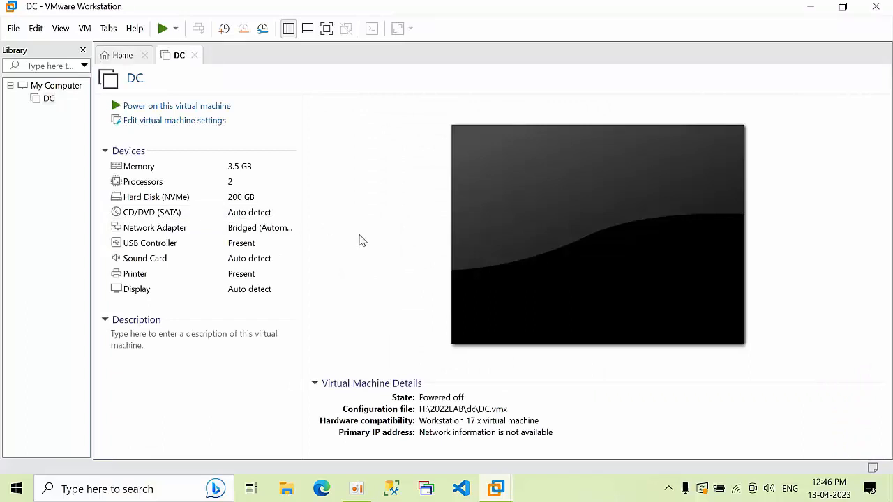
Point DC's CD/DVD drive at the Windows Server 2022 ISO in Desktop\Files, then power on
click(172, 129)
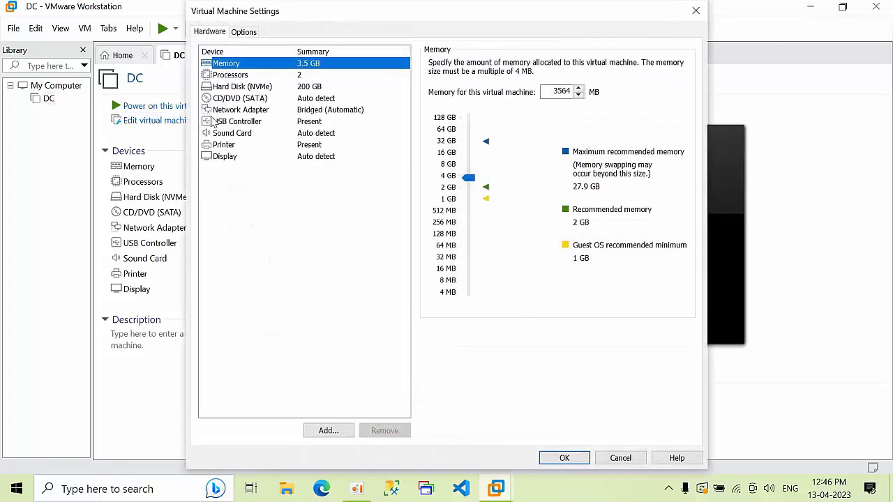
click(262, 101)
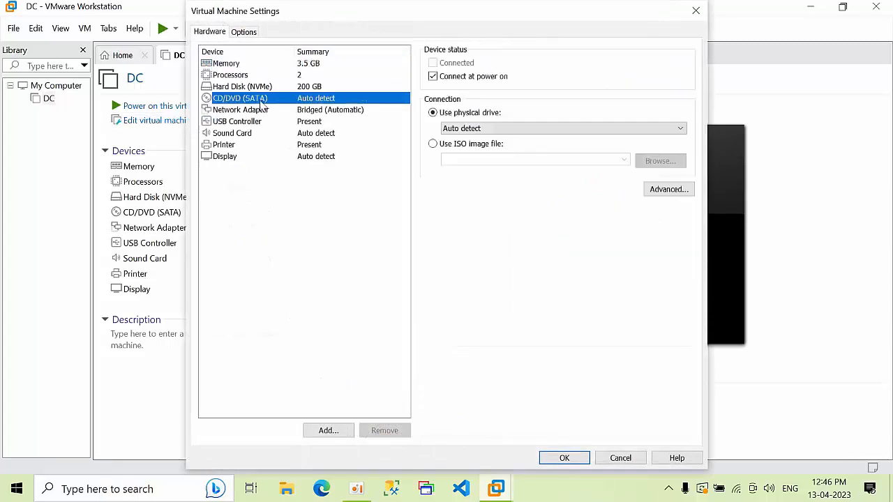
click(432, 144)
click(667, 166)
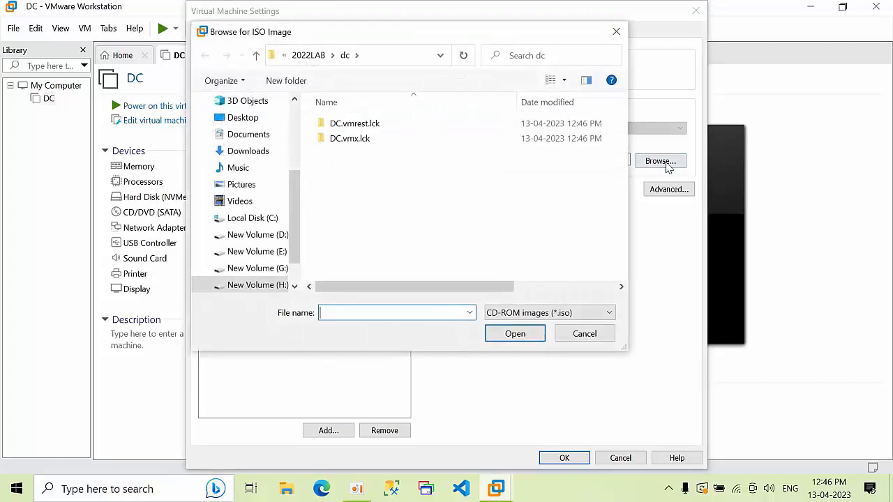
click(534, 313)
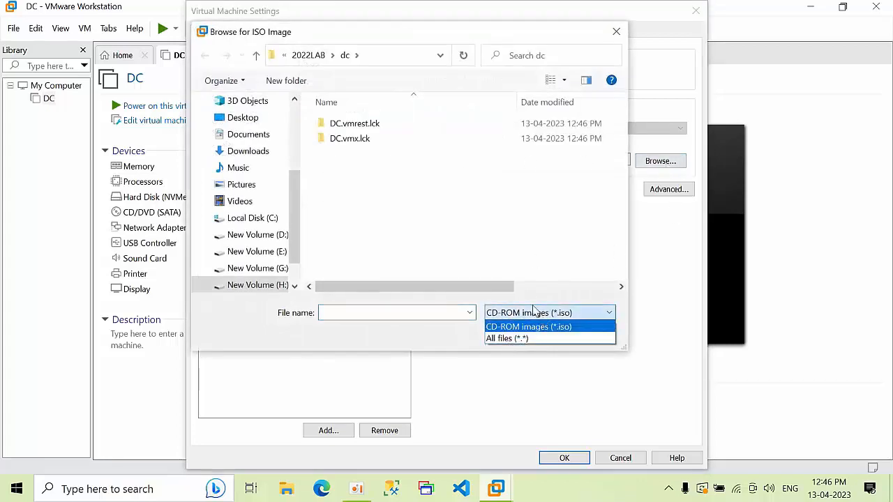
click(241, 117)
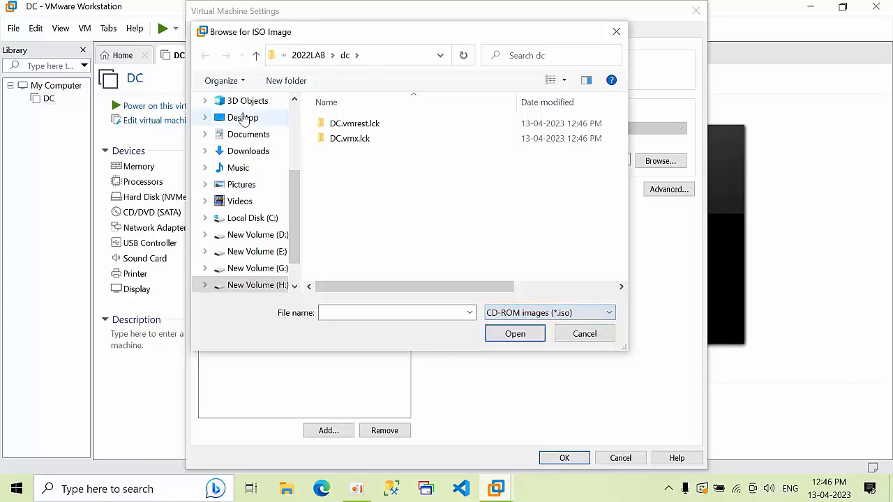
click(241, 118)
double_click(424, 155)
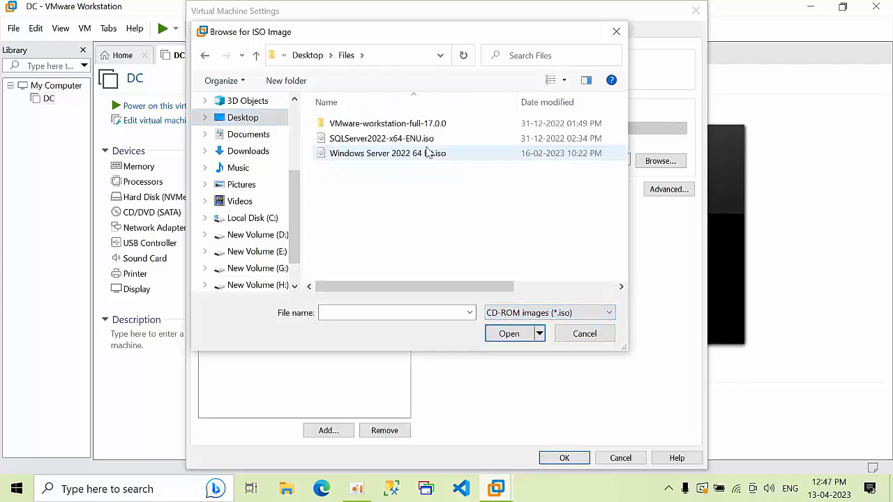
double_click(421, 155)
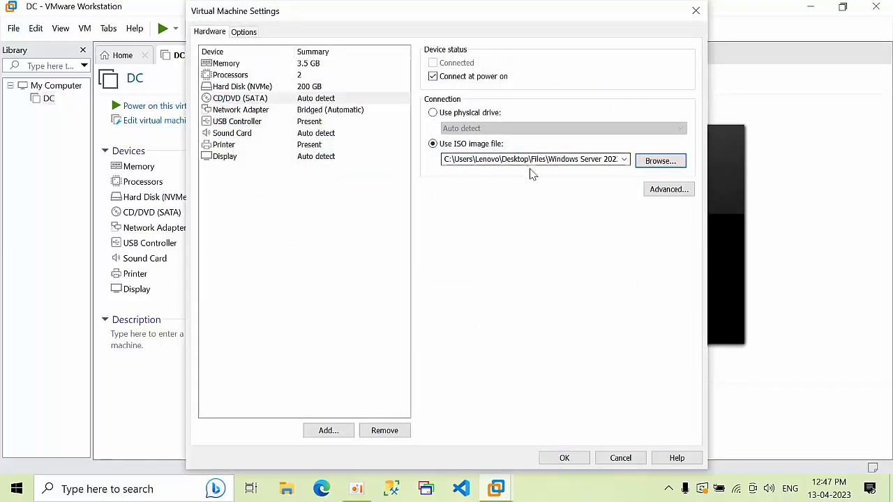
click(566, 457)
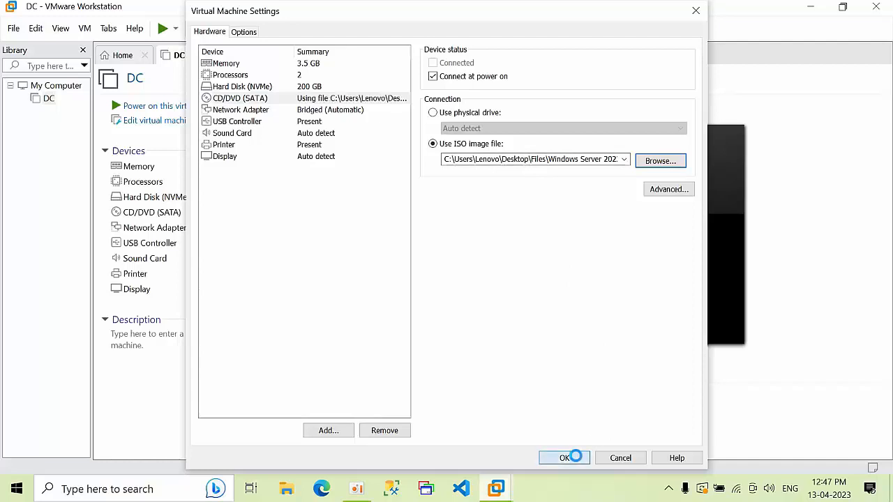
click(181, 106)
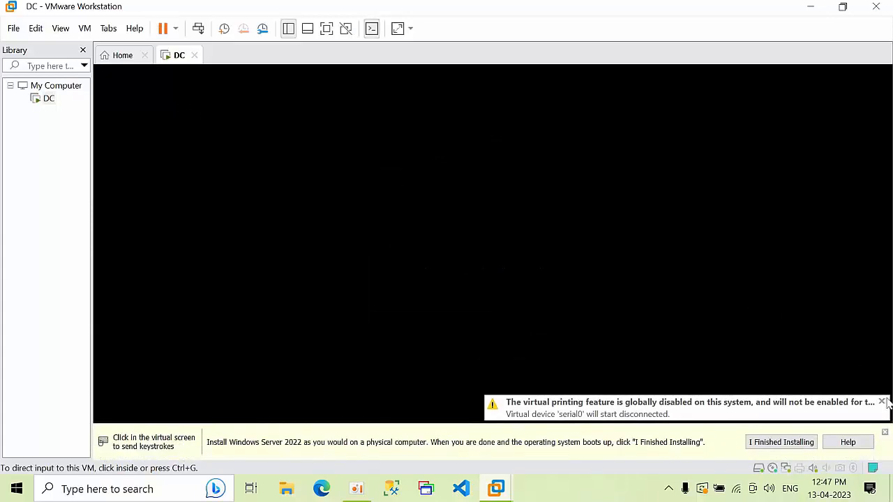
Start Windows Setup and choose Datacenter Evaluation (Desktop Experience)
click(882, 403)
click(885, 432)
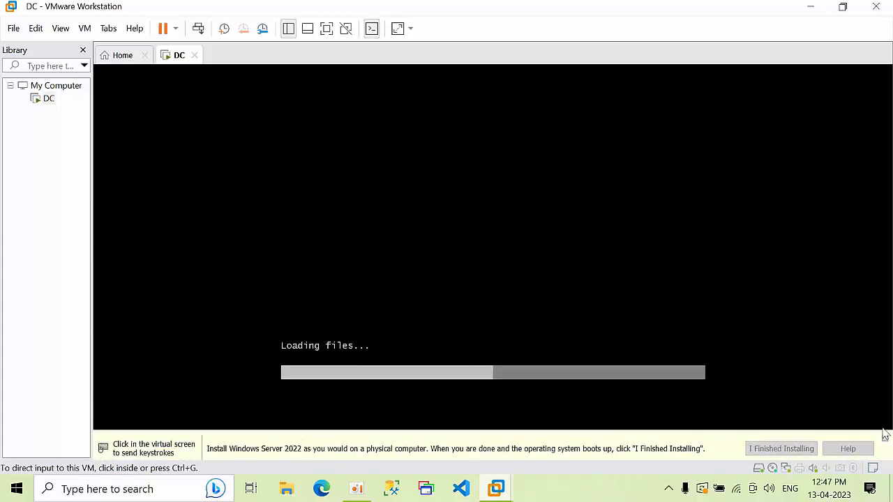
click(570, 209)
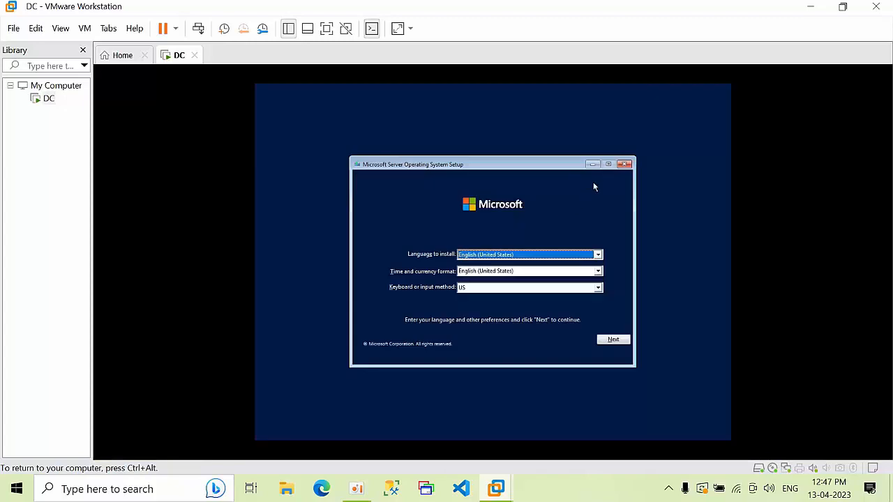
click(613, 342)
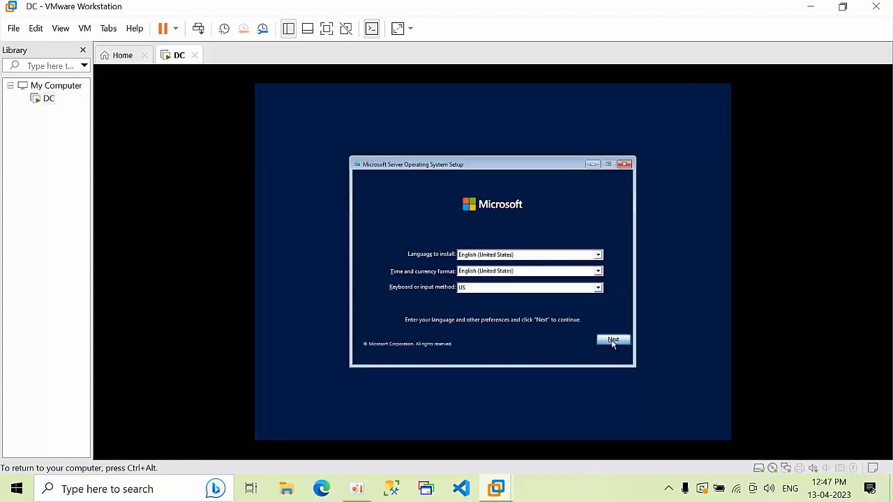
click(488, 269)
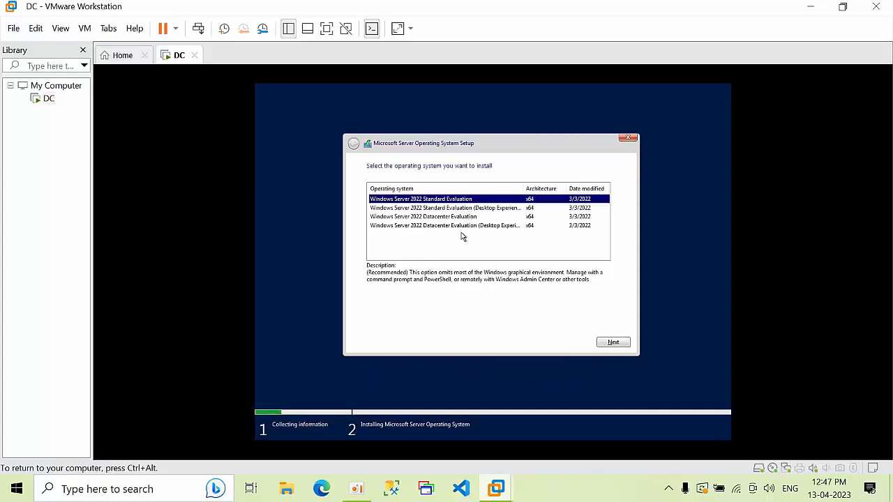
click(466, 226)
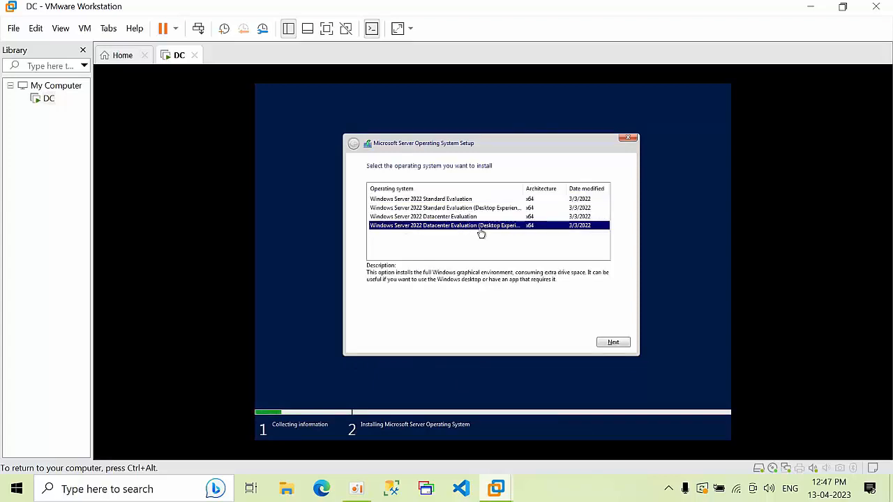
click(613, 344)
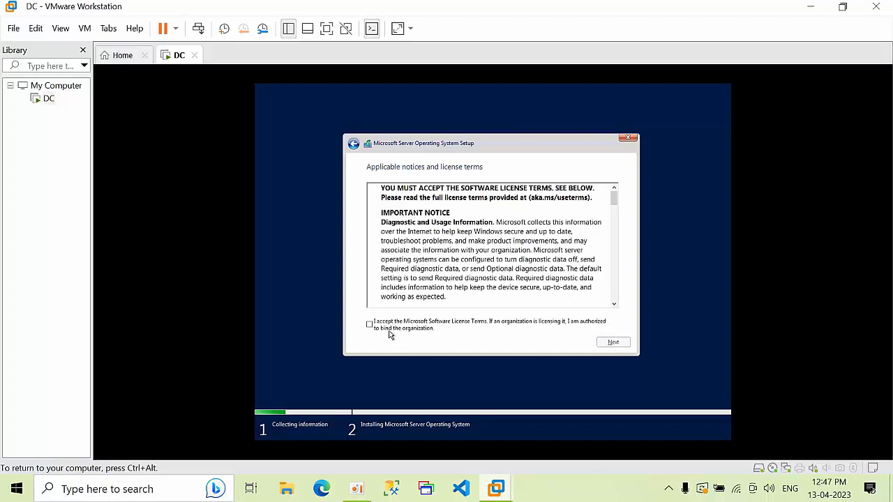
Accept the license and custom-install onto a new full-size partition on Drive 0
click(388, 333)
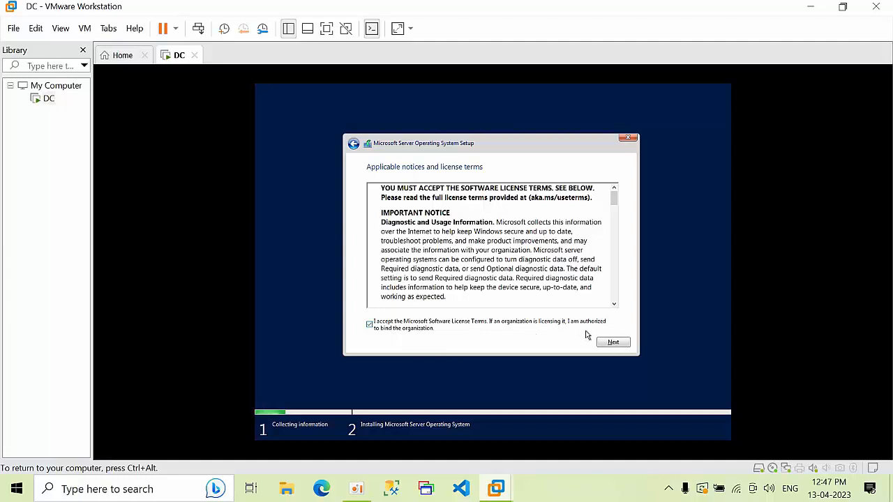
click(610, 341)
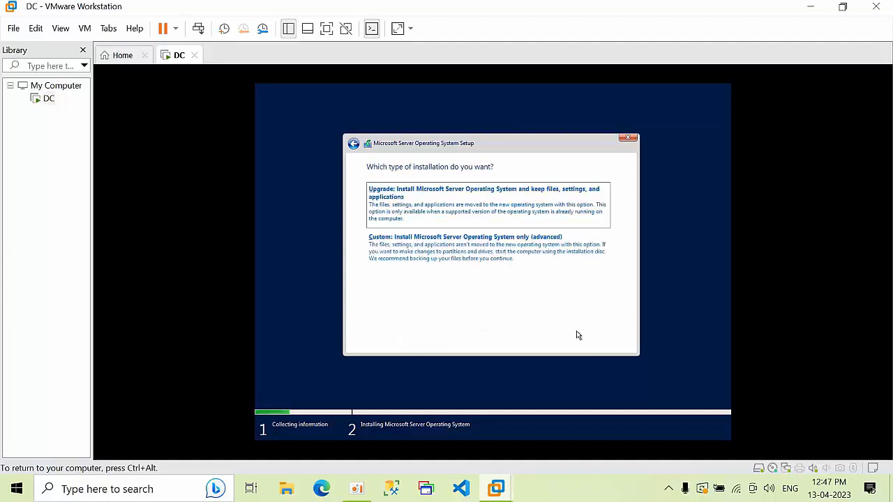
click(481, 265)
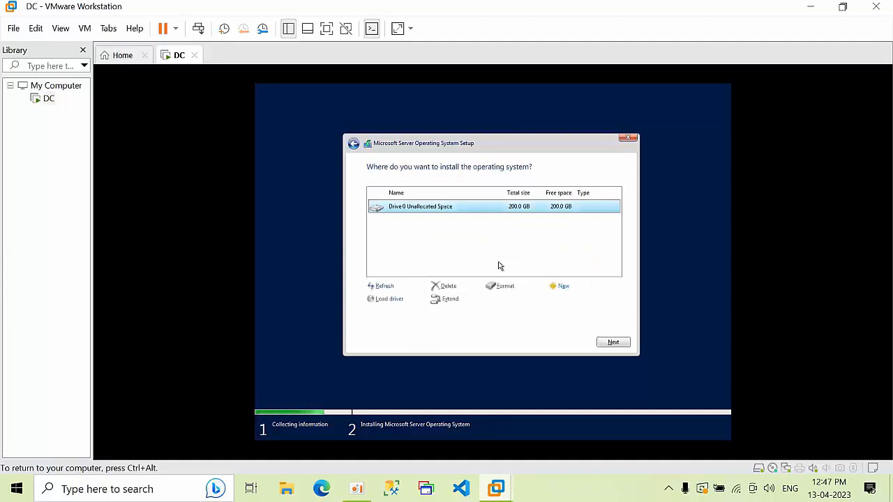
click(562, 292)
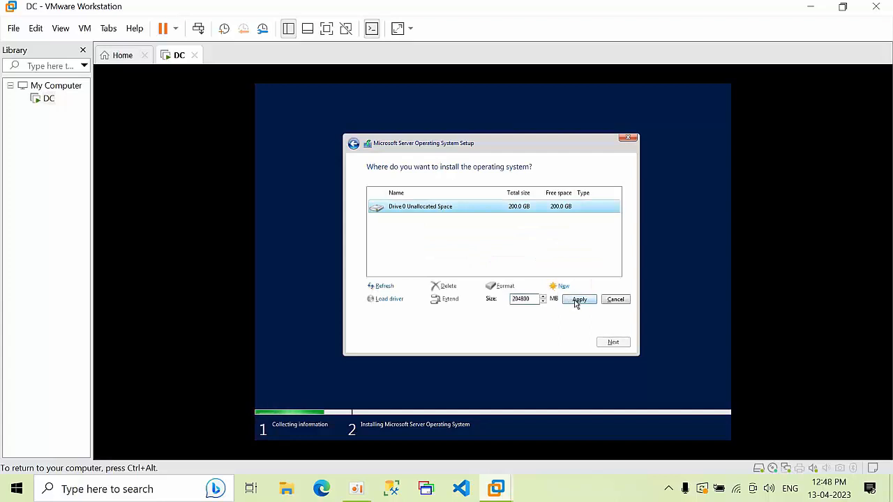
click(577, 301)
click(557, 300)
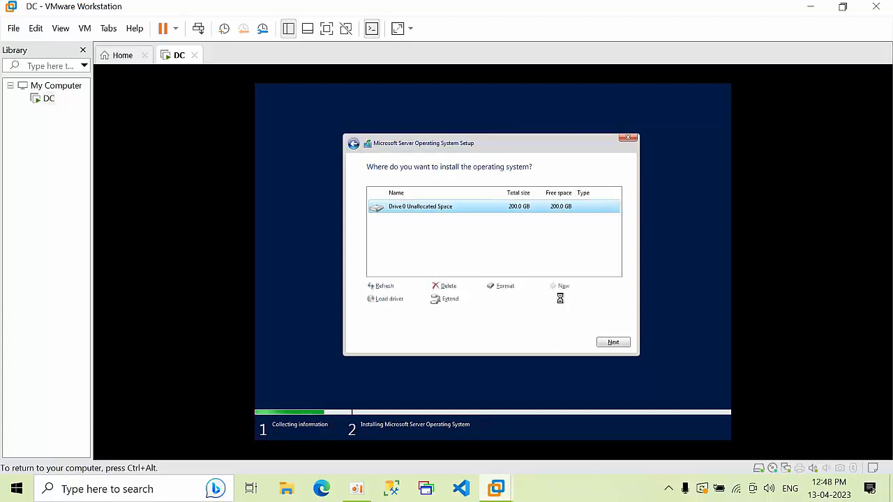
click(611, 342)
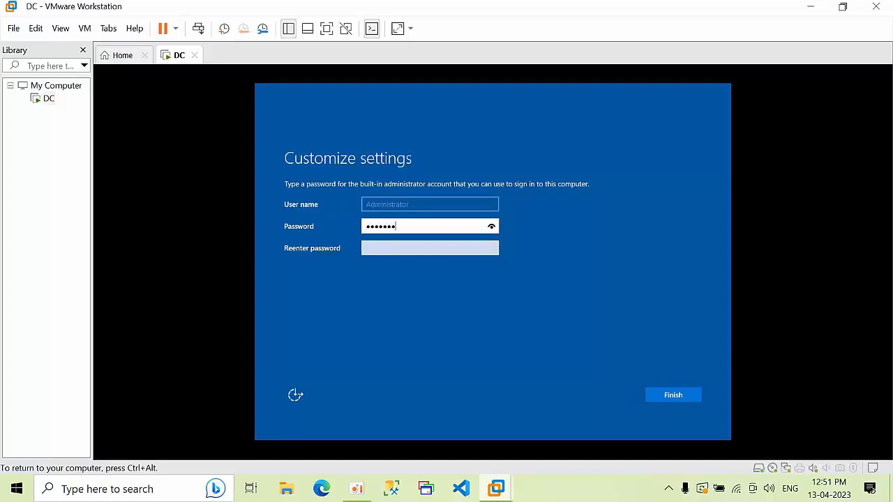
Enter and confirm the built-in Administrator password to finish setup
text(1)
key(Tab)
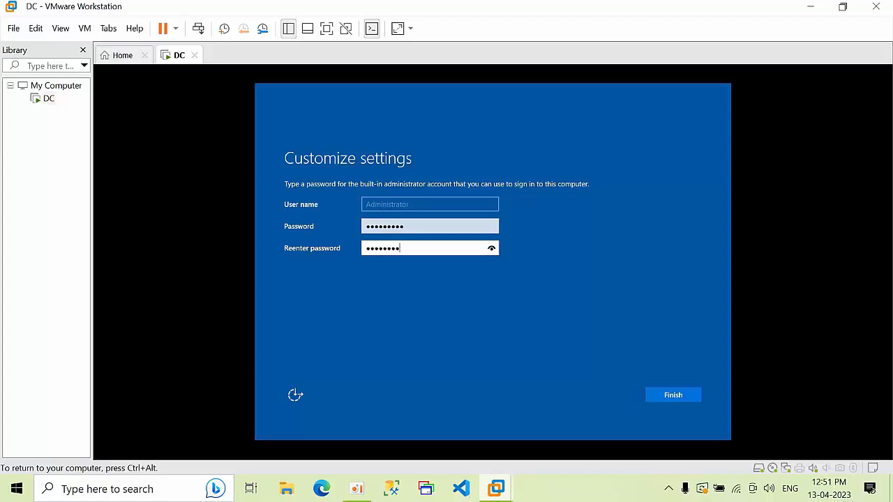
key(Return)
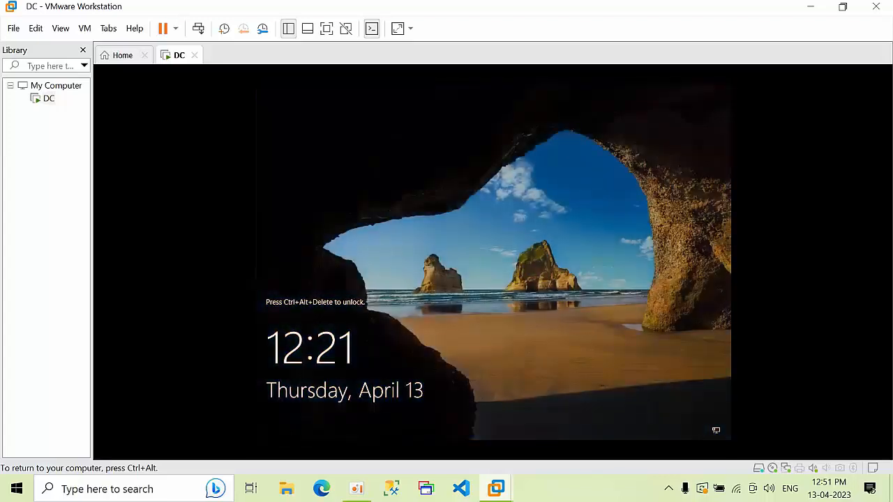
Send Ctrl+Alt+Del to DC and sign in as Administrator with the password
key(ctrl+alt)
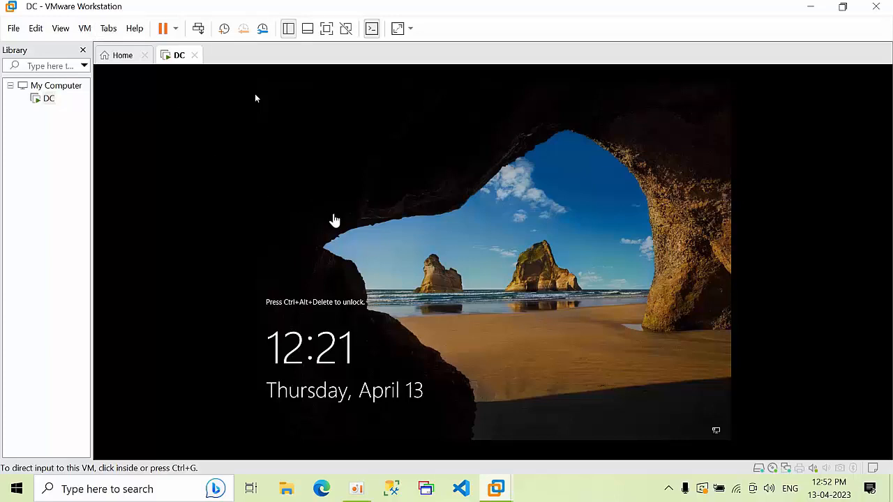
click(335, 221)
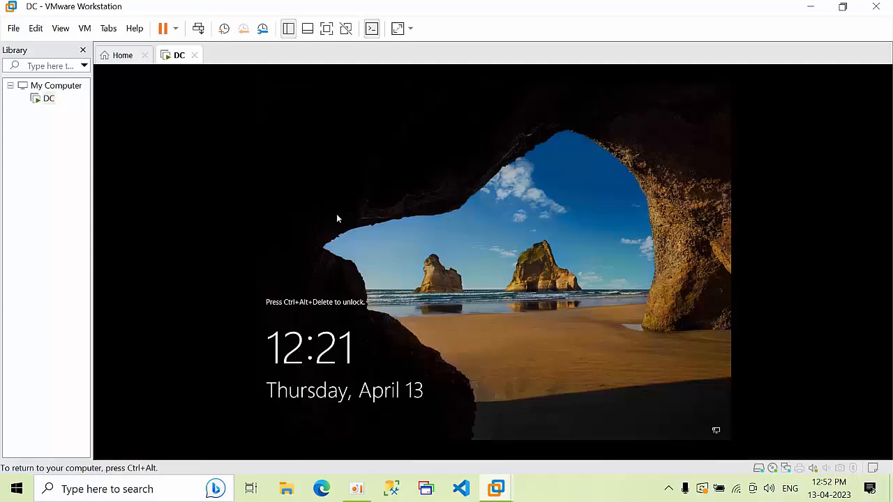
key(ctrl+alt)
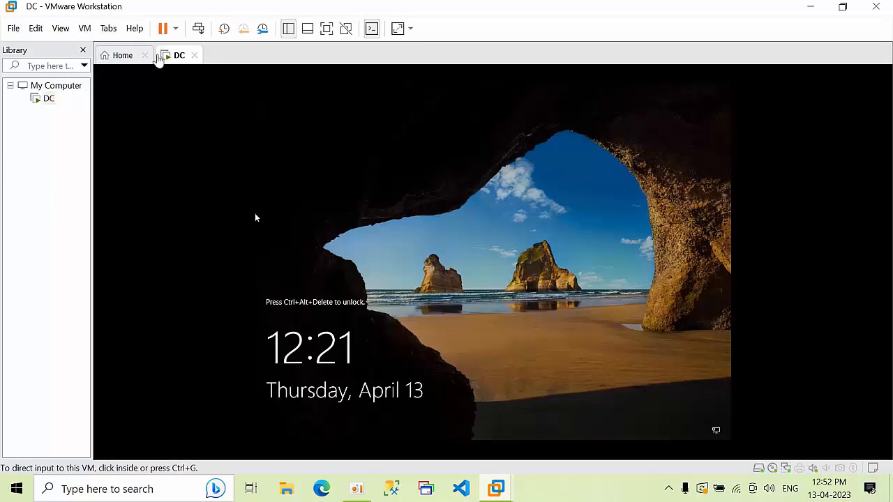
click(201, 29)
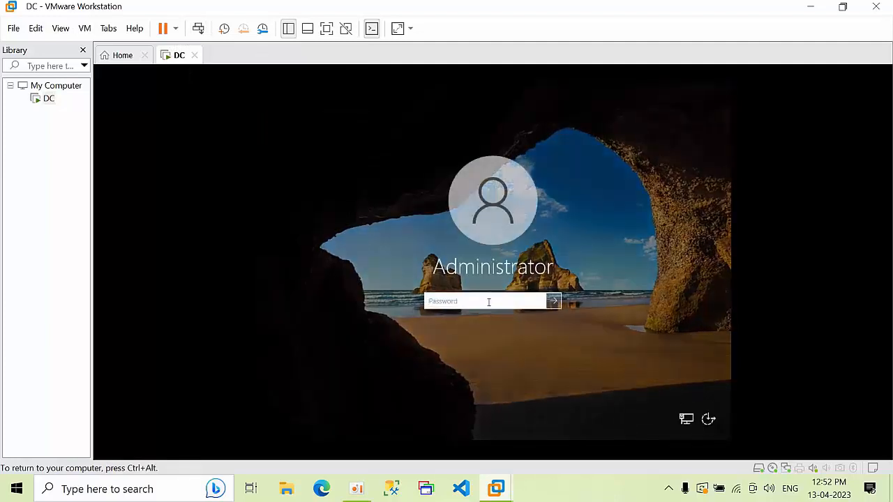
text(P)
key(Return)
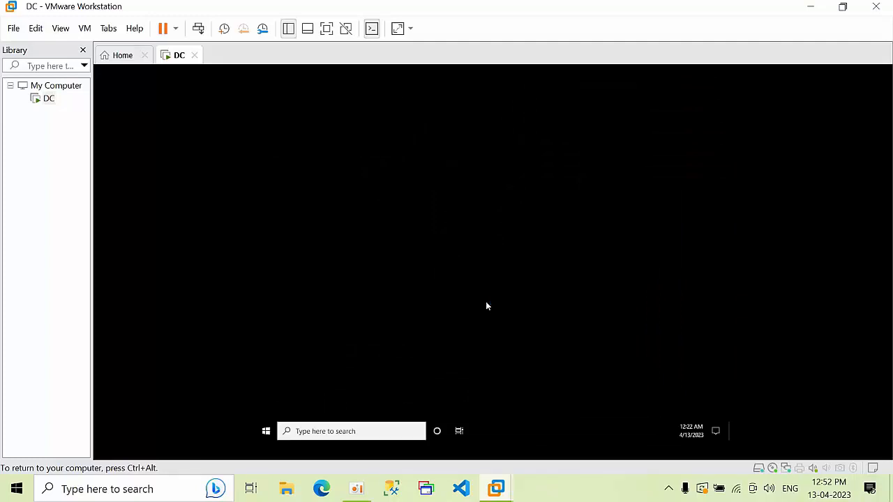
Allow network discovery on DC and dismiss the device-ready notification
key(ctrl+alt)
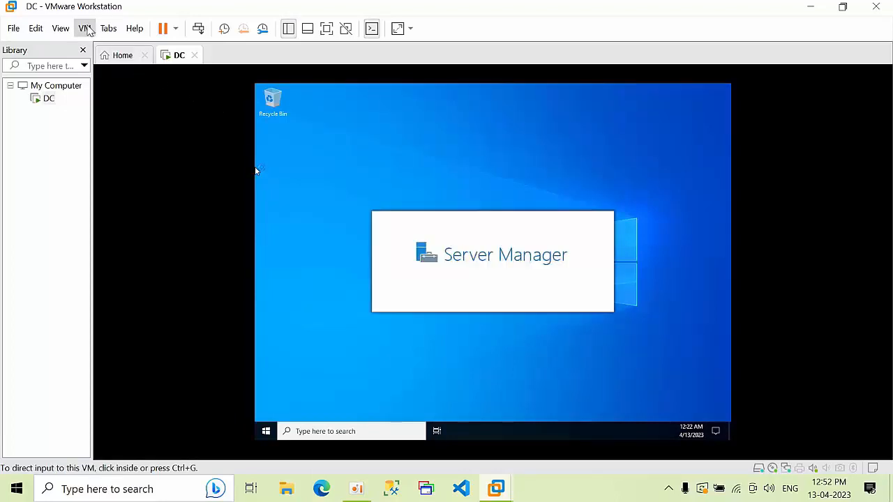
click(369, 164)
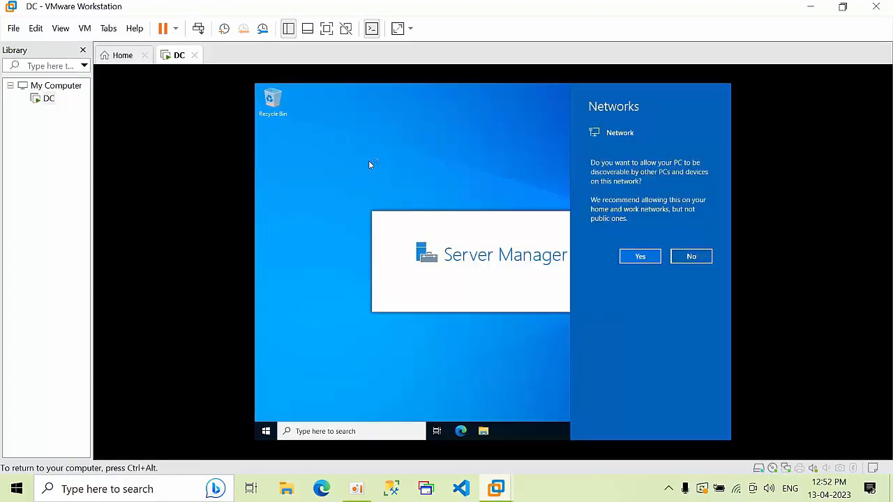
click(647, 257)
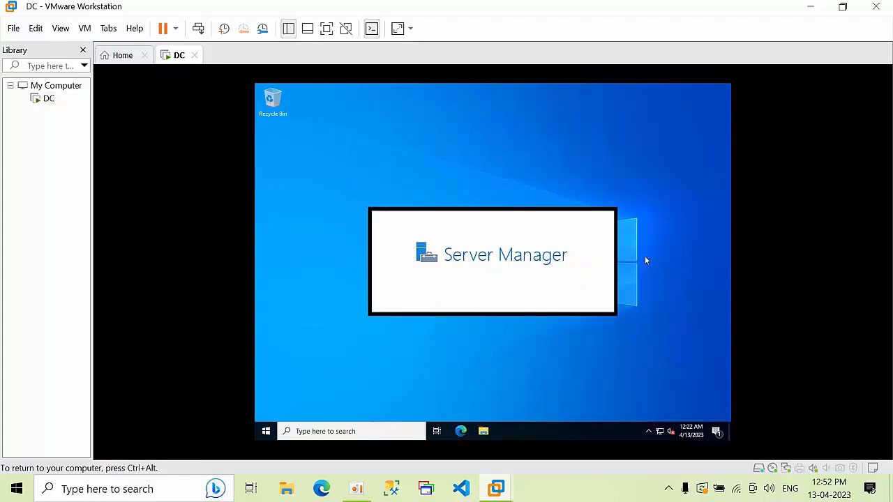
click(711, 370)
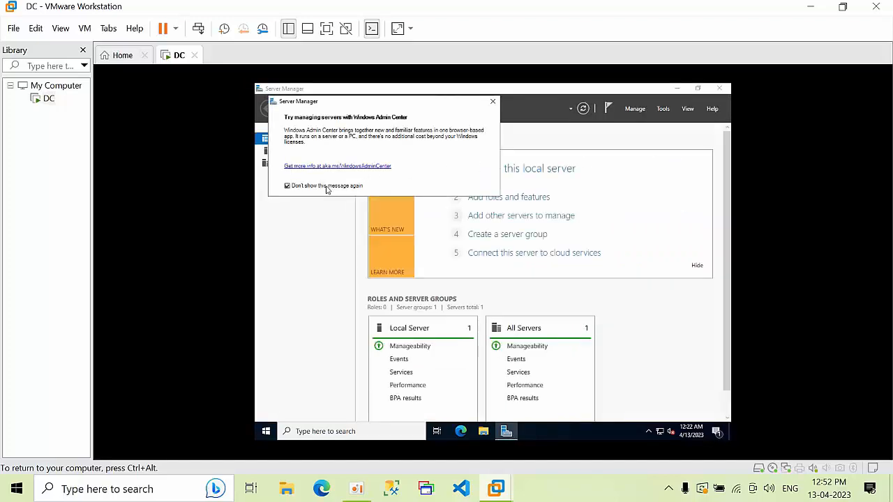
Close the Windows Admin Center prompt, minimise Server Manager and refresh the desktop
click(492, 102)
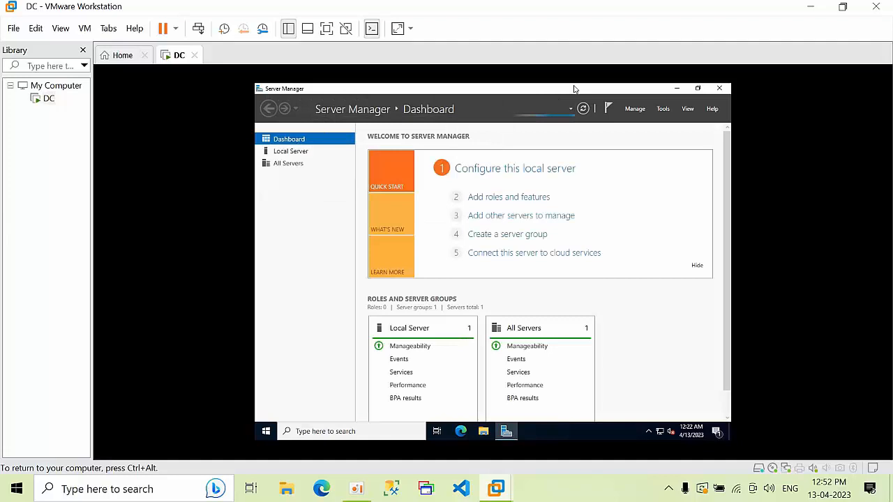
click(676, 89)
right_click(481, 136)
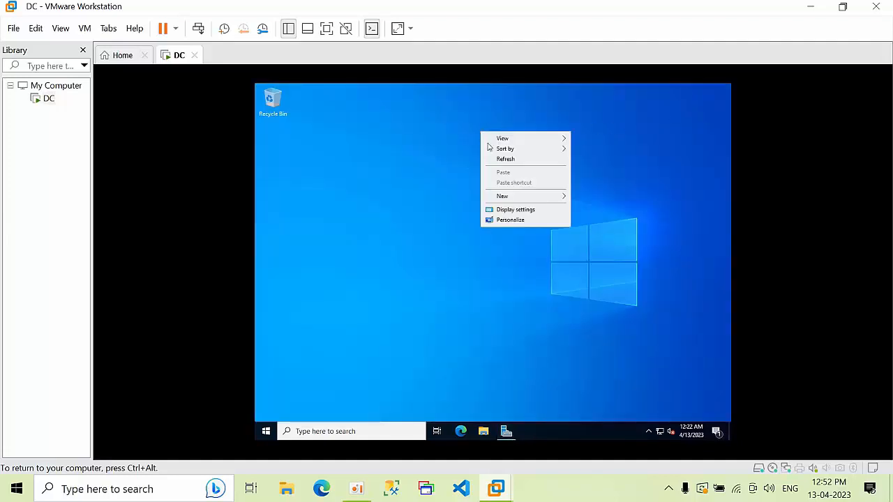
click(504, 161)
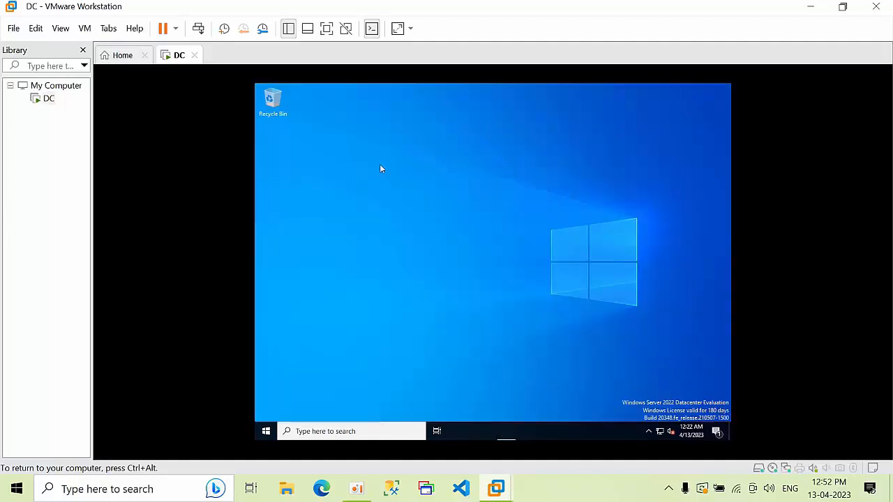
click(85, 28)
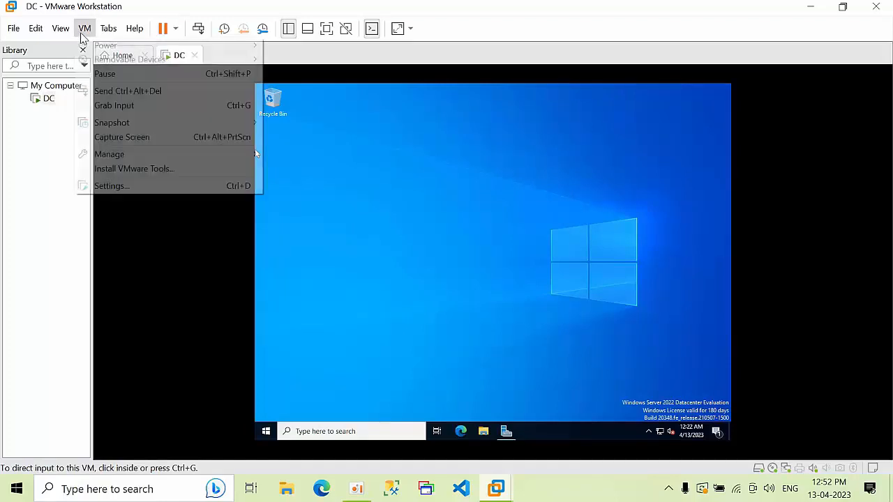
Mount VMware Tools and run setup64 from the DVD drive (D:) as administrator
click(138, 170)
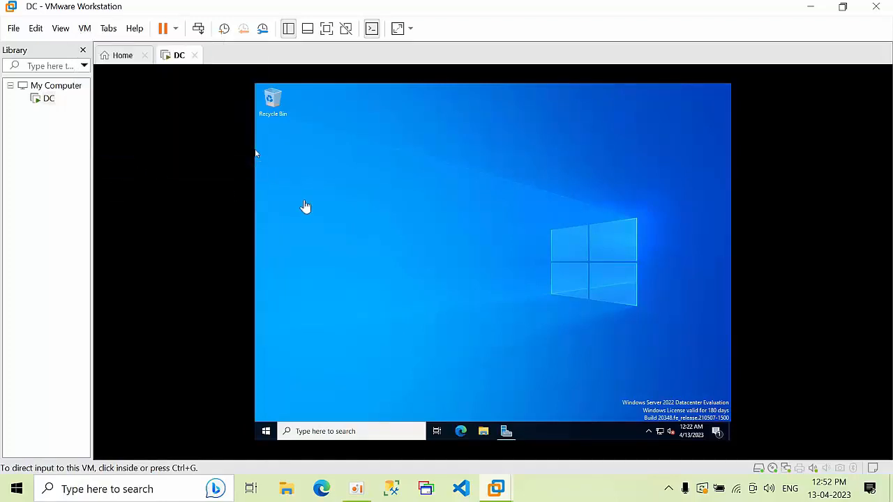
right_click(383, 187)
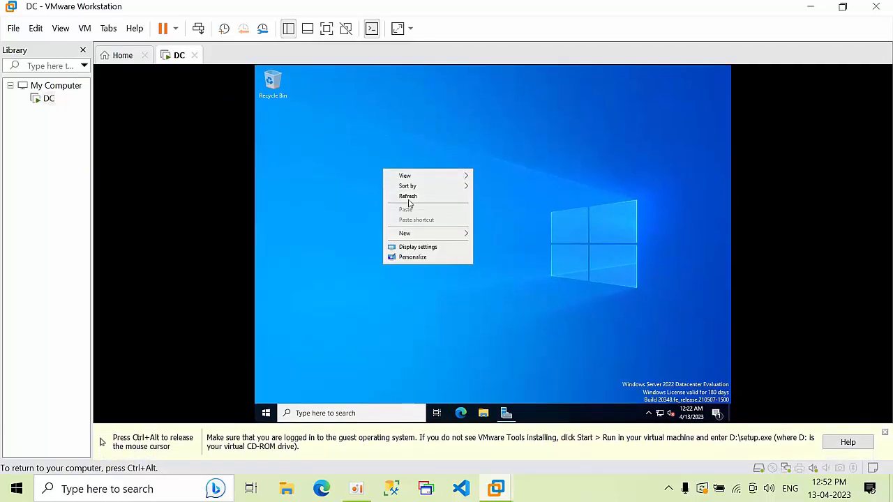
click(408, 197)
click(885, 433)
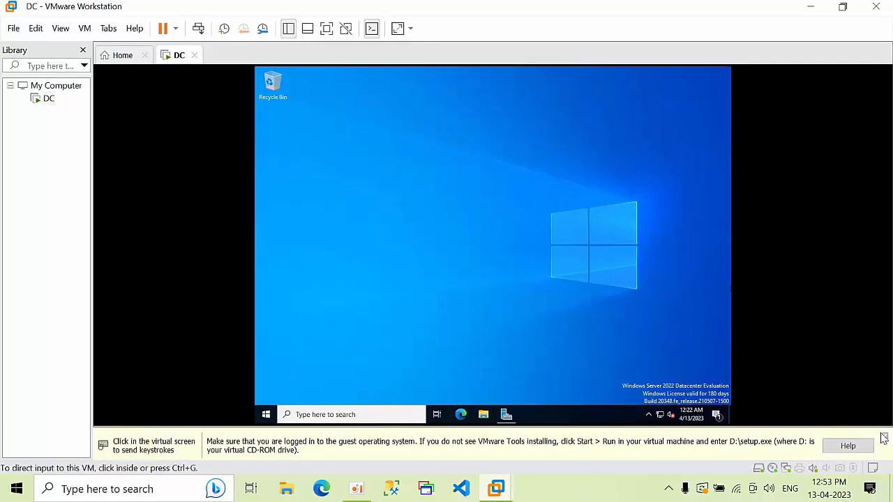
click(484, 431)
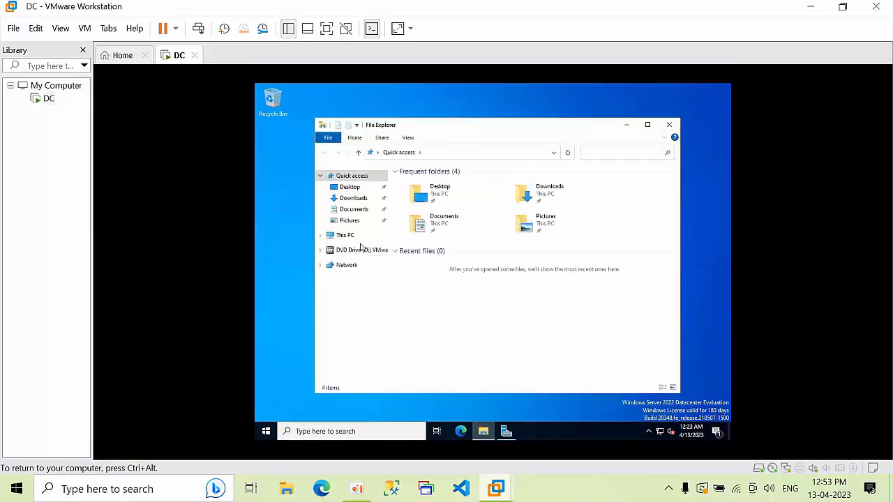
click(354, 250)
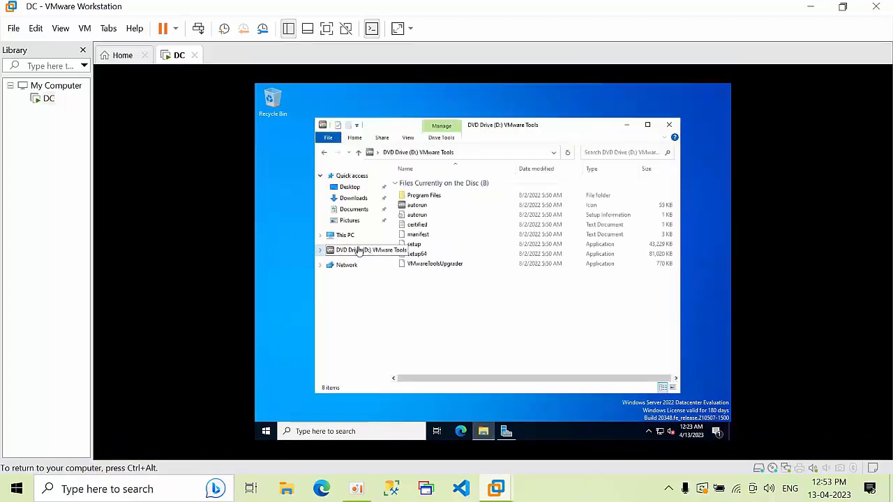
click(428, 255)
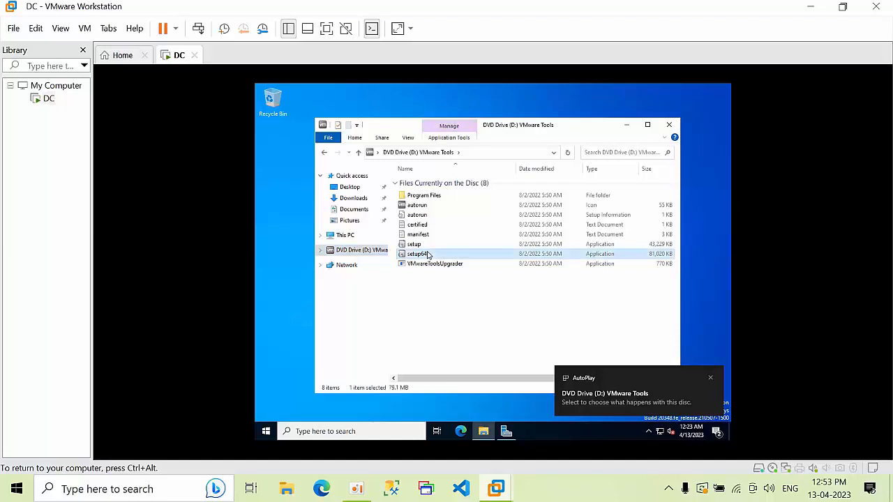
right_click(427, 254)
click(450, 268)
click(626, 125)
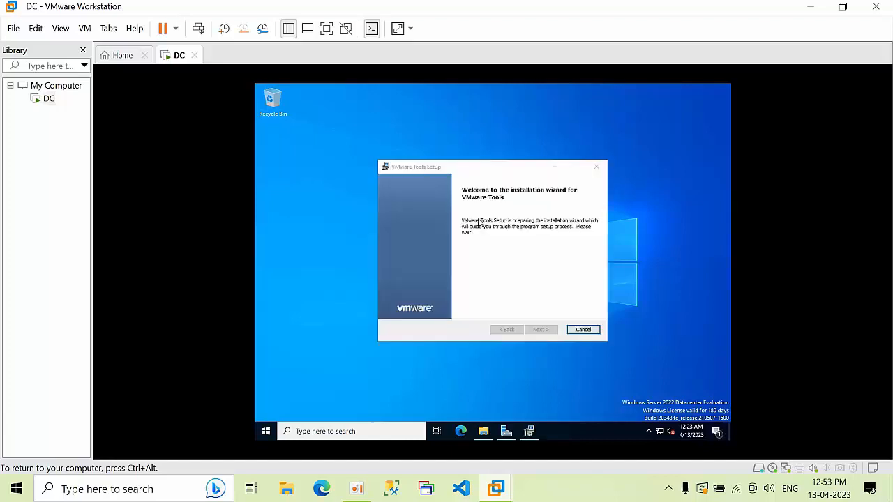
Install VMware Tools with the default setup type and restart the guest
click(543, 331)
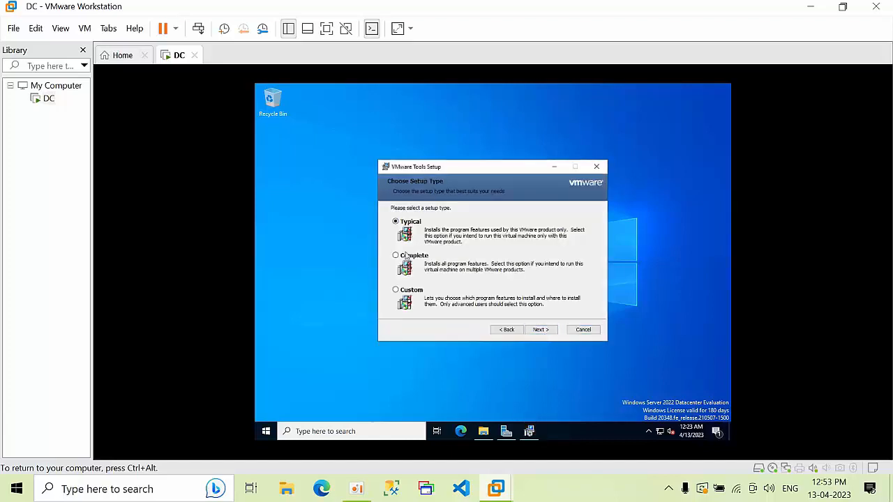
click(545, 326)
click(549, 330)
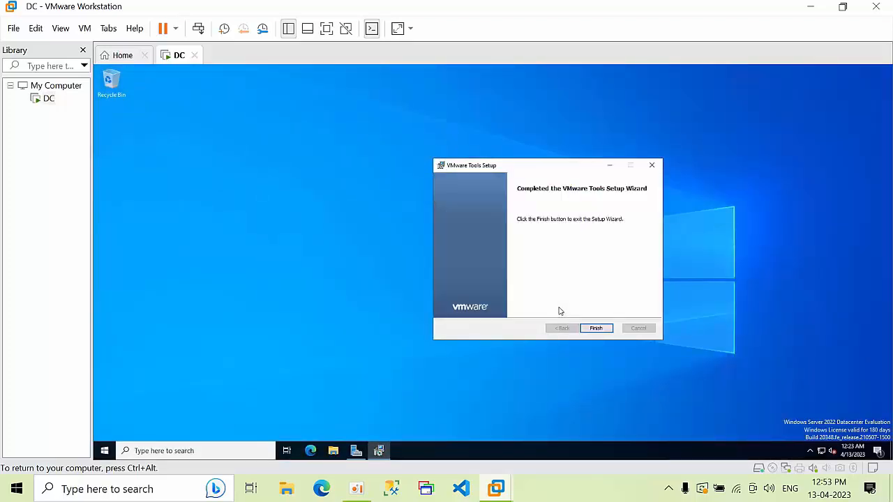
click(596, 328)
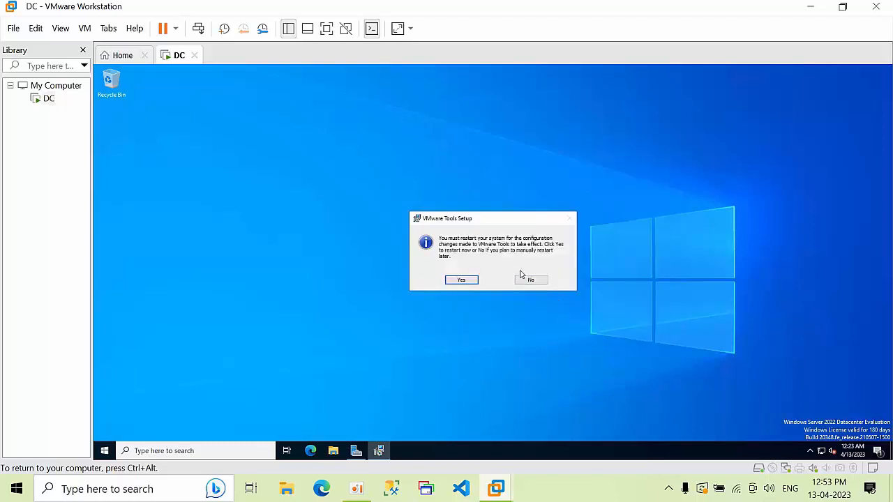
click(463, 280)
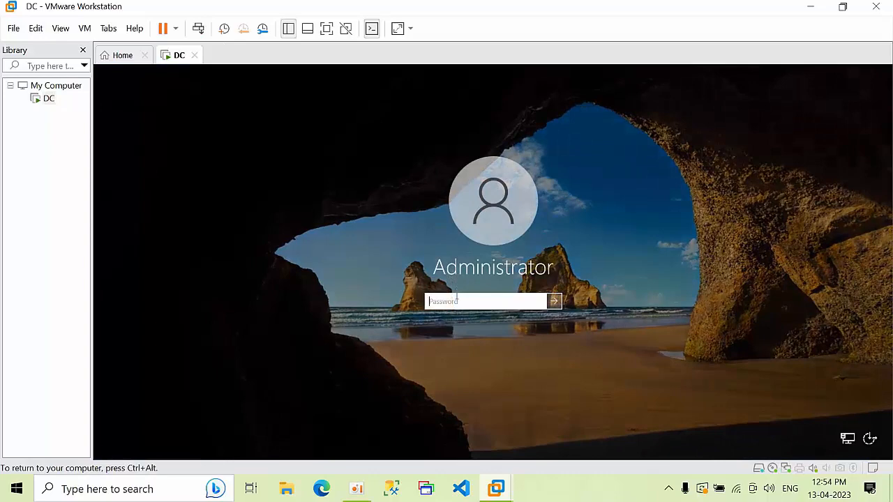
Sign back in as Administrator and refresh the desktop while it loads
text(P)
key(Return)
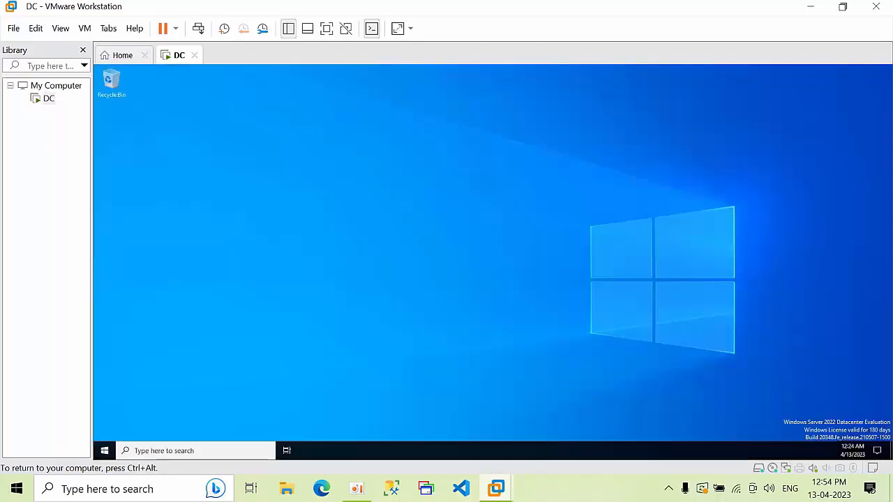
right_click(357, 194)
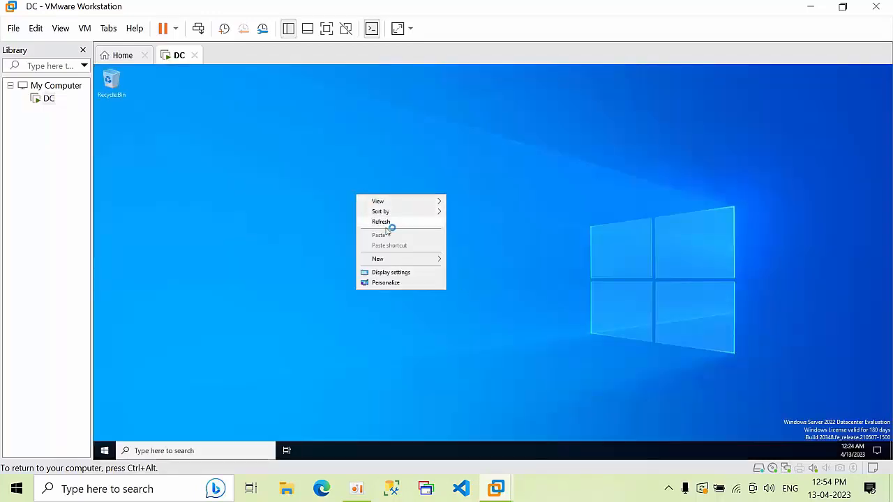
click(388, 223)
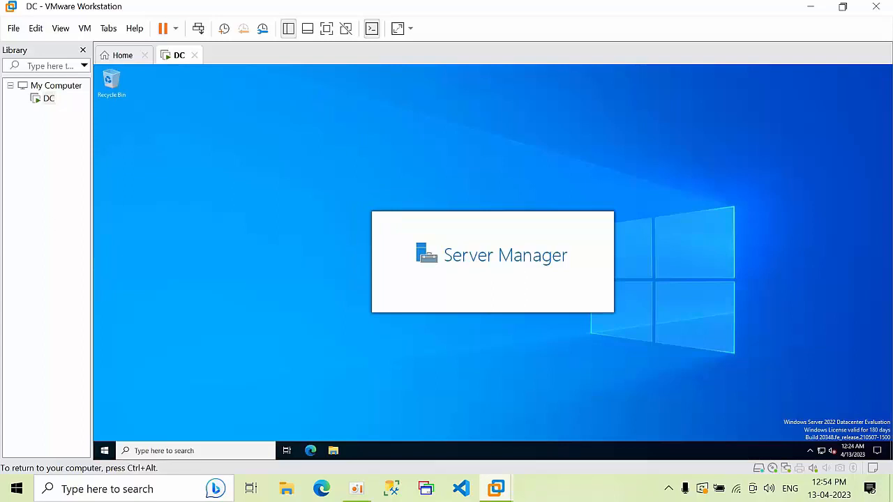
right_click(313, 109)
click(330, 137)
key(ctrl+alt)
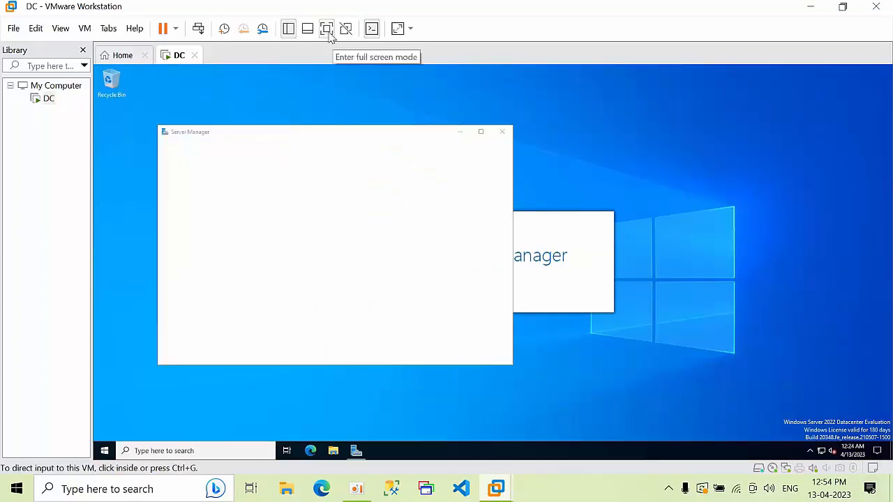
Go full screen, minimise Server Manager, refresh the desktop and open Run with Win+R
click(328, 29)
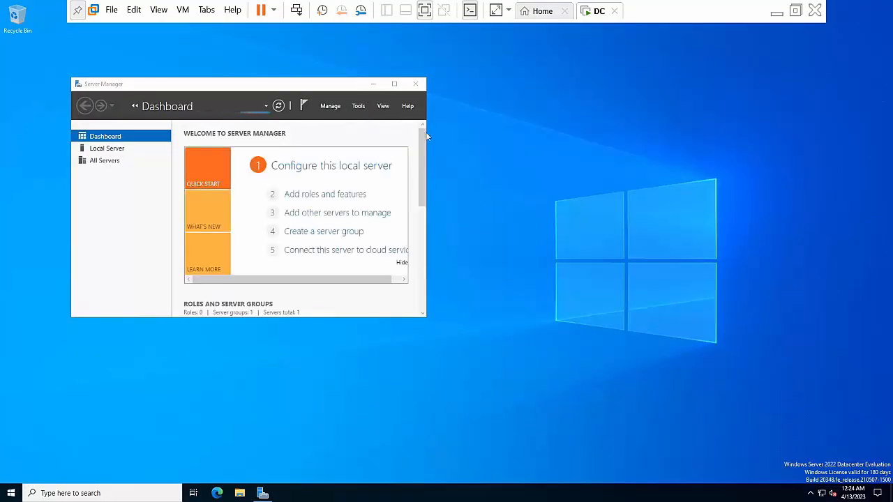
click(375, 85)
right_click(368, 115)
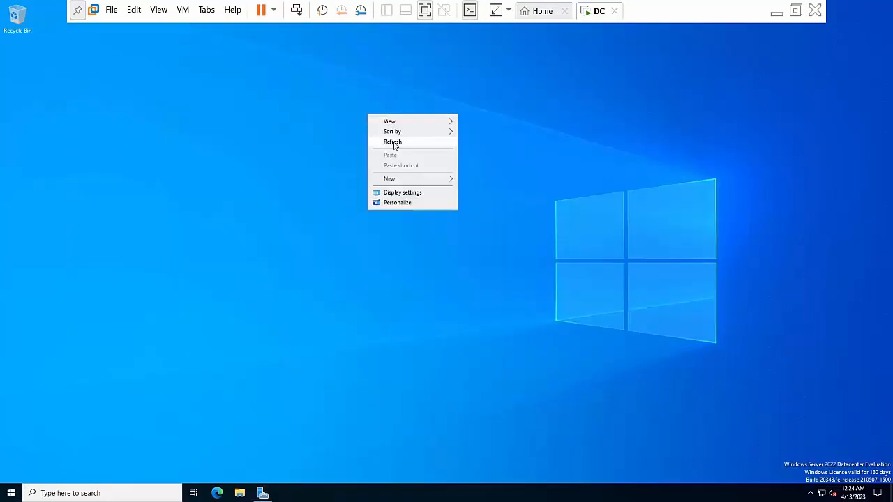
click(381, 139)
key(super+r)
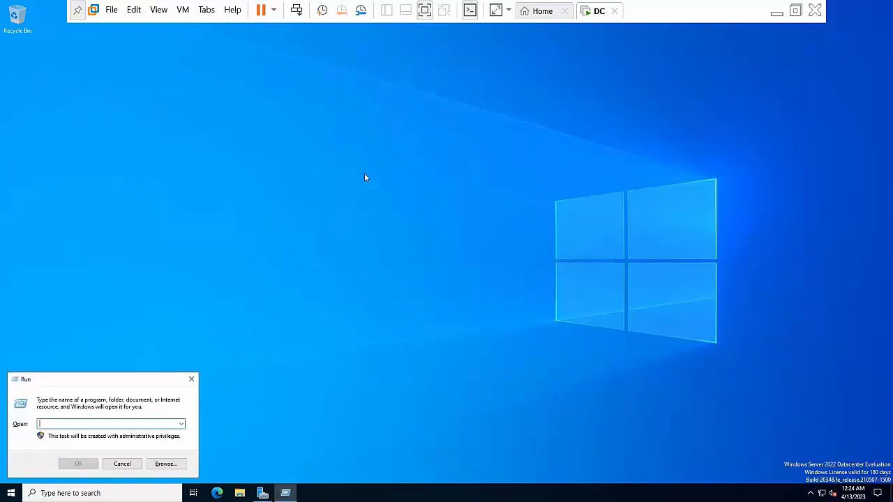
Using firewall.cpl, switch Windows Defender Firewall off for private and public networks
text(firewall.cpl)
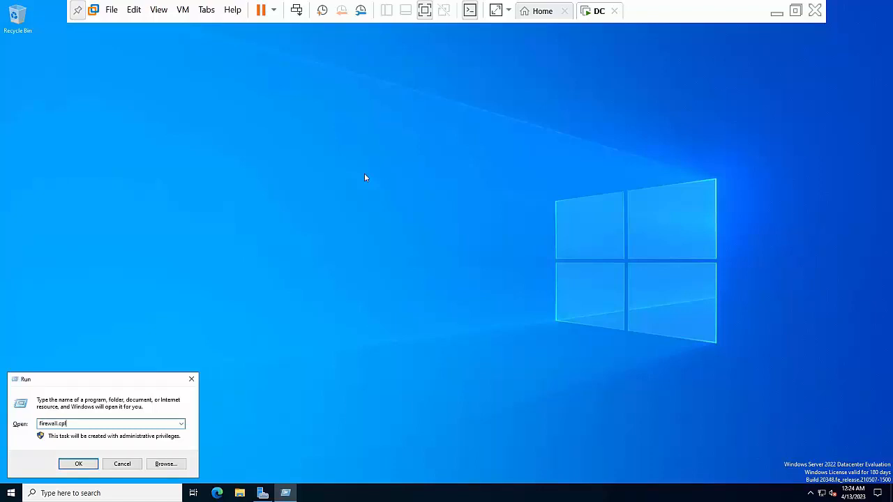
key(Return)
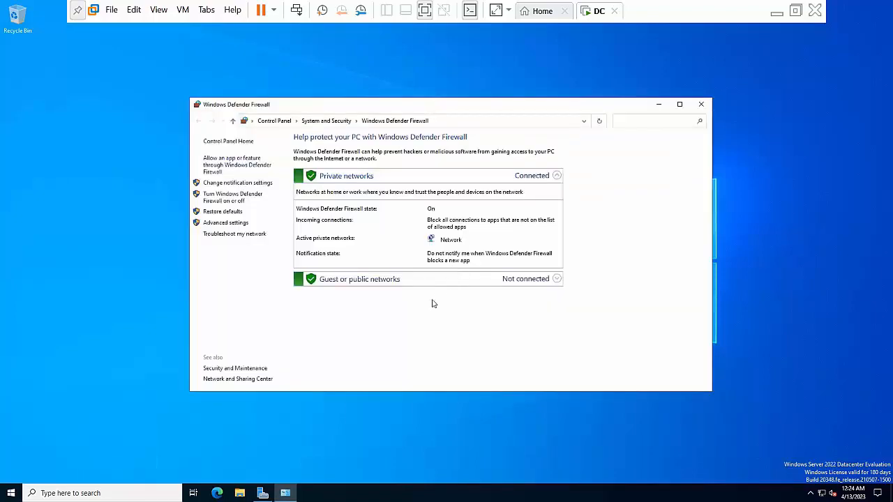
click(235, 198)
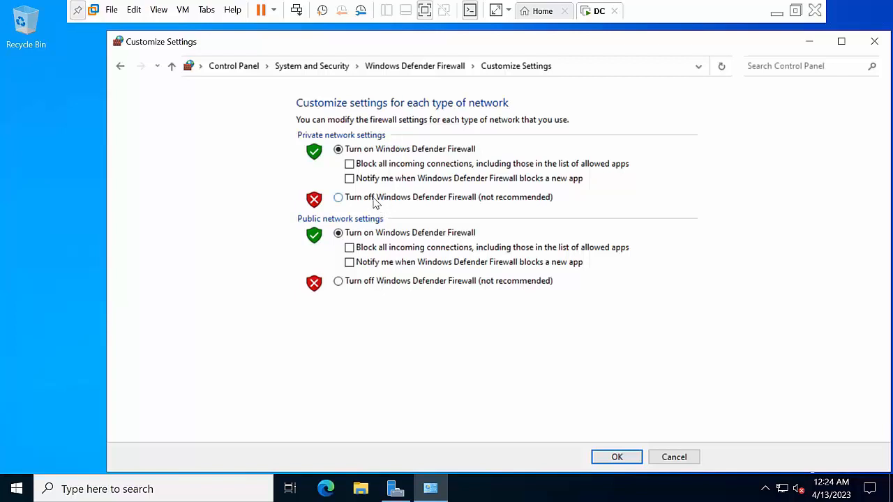
click(375, 198)
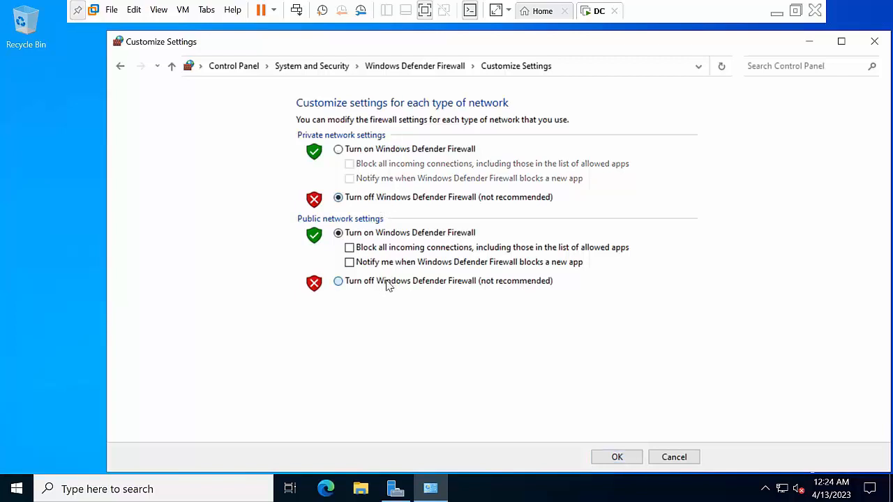
click(387, 281)
click(615, 455)
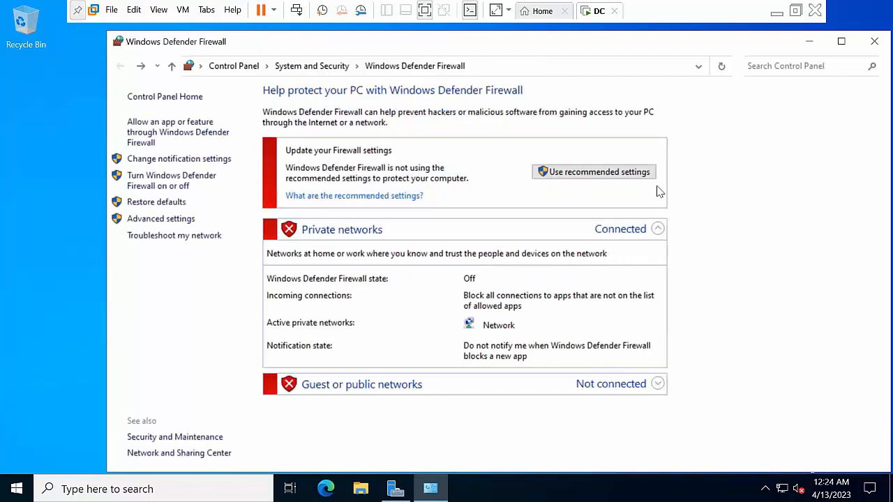
Minimize the firewall window and refresh the desktop twice
click(809, 48)
right_click(248, 233)
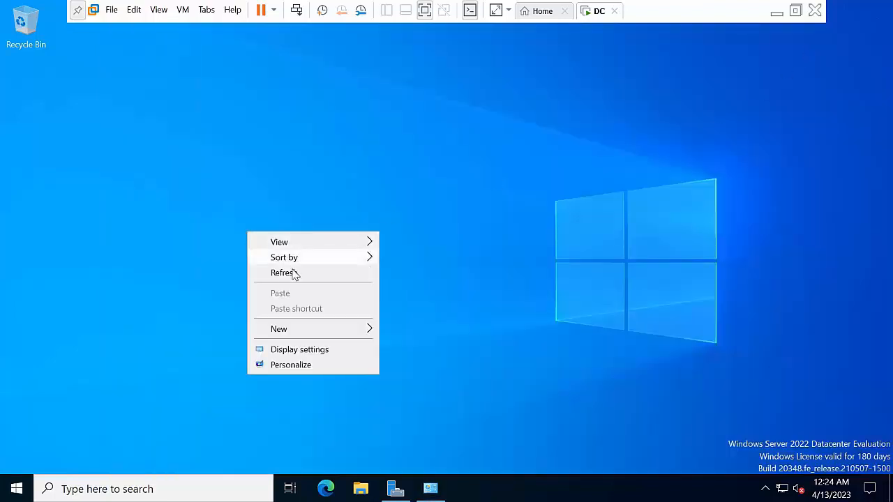
click(293, 274)
right_click(243, 193)
click(286, 232)
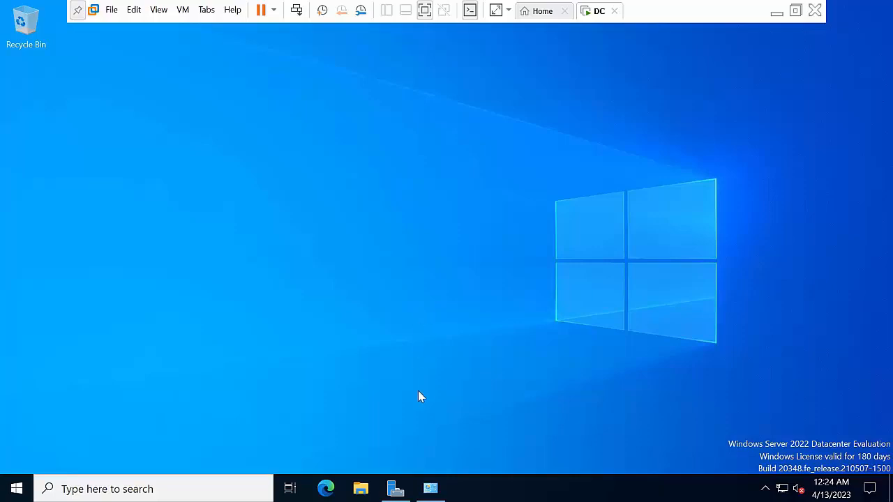
Restore Server Manager full-screen, start Add Roles and Features, then cancel it after two pages
click(398, 489)
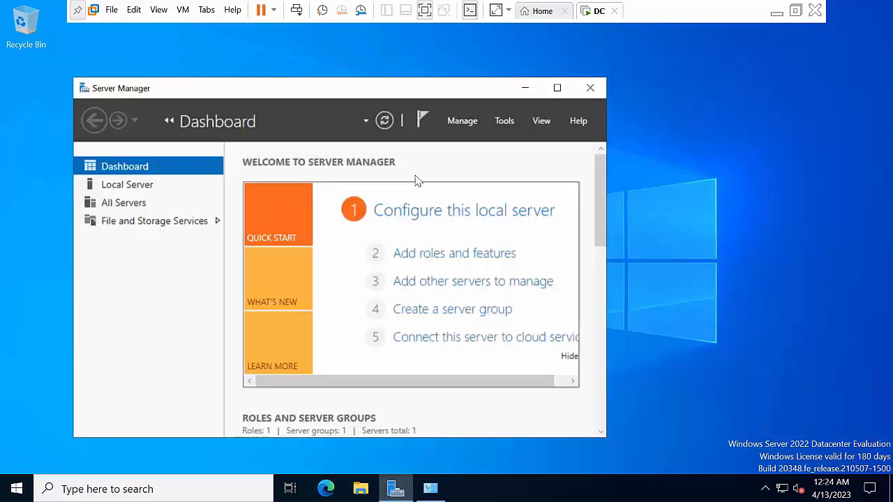
click(556, 89)
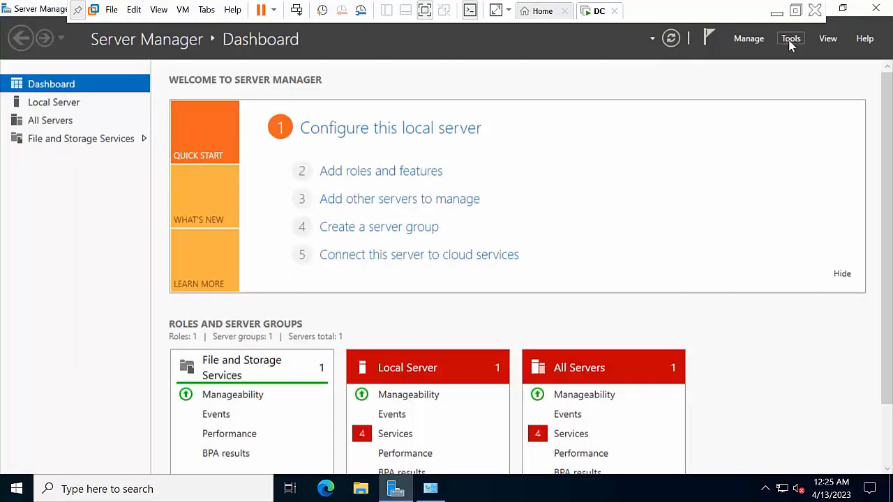
click(750, 38)
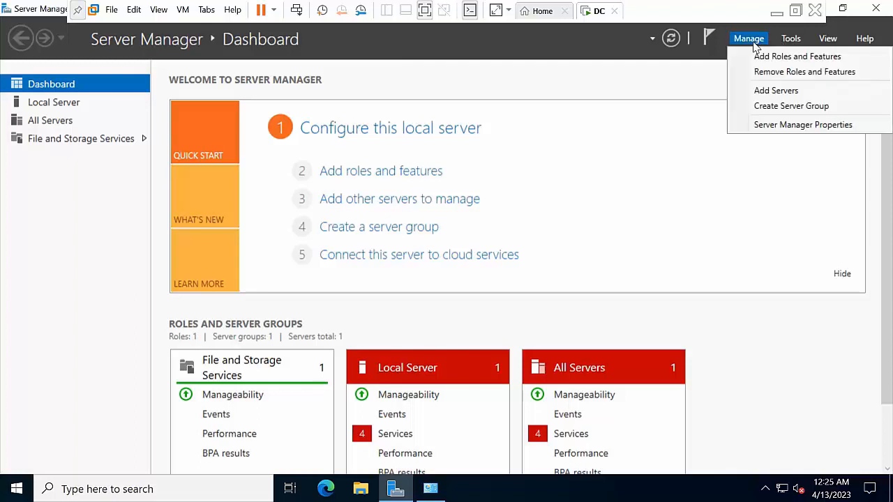
click(769, 63)
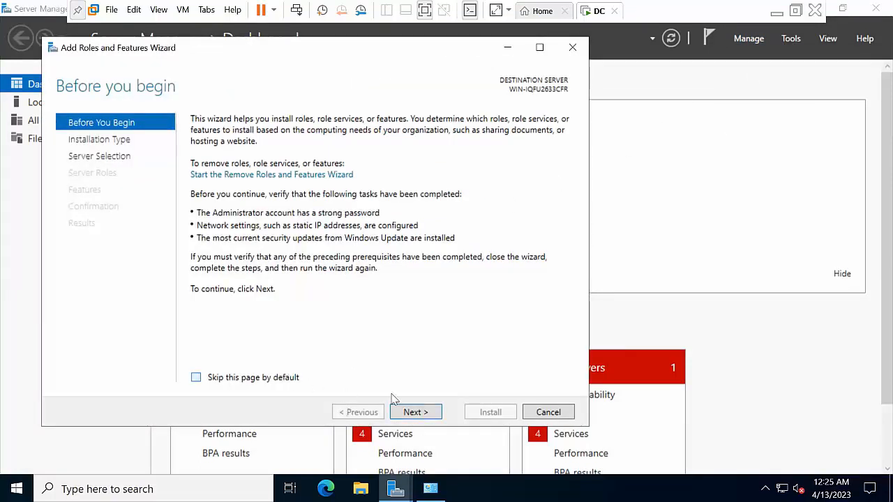
click(417, 413)
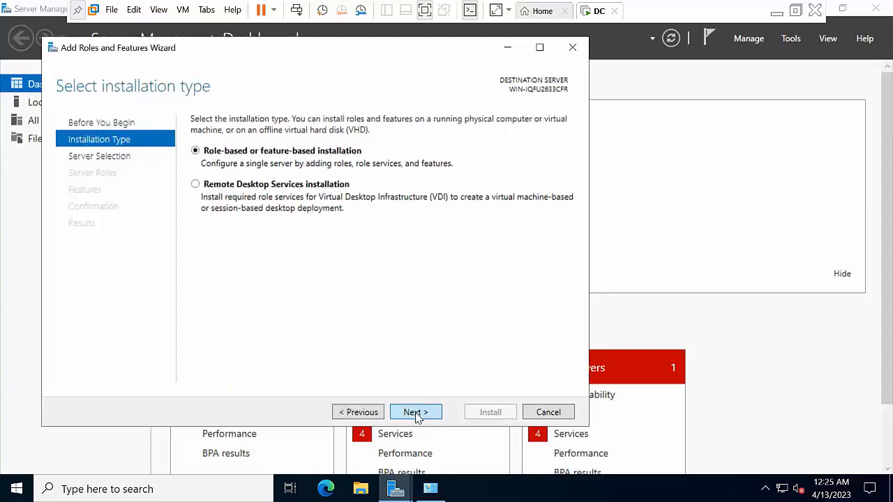
click(417, 413)
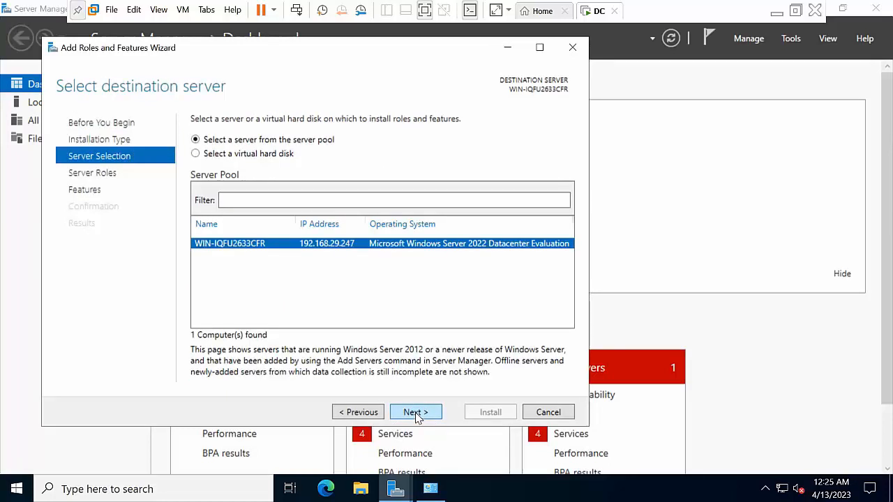
click(548, 412)
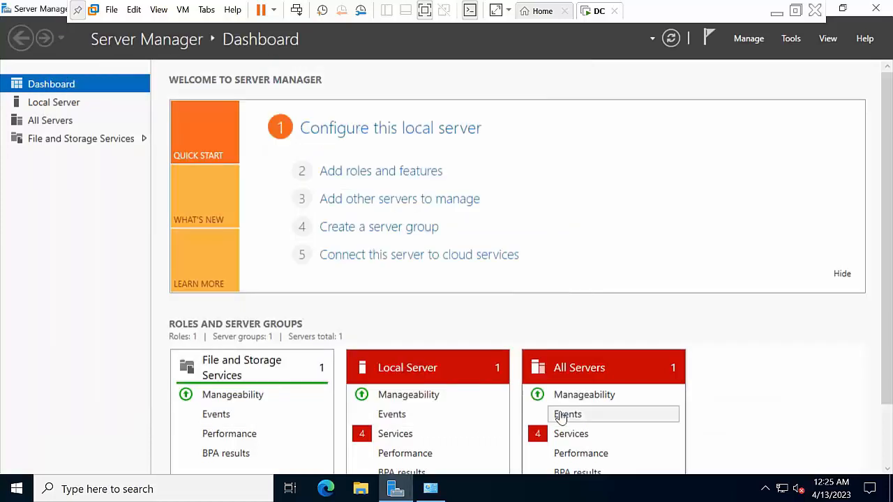
Close Server Manager, refresh the desktop, and launch Network Connections with ncpa.cpl
click(877, 8)
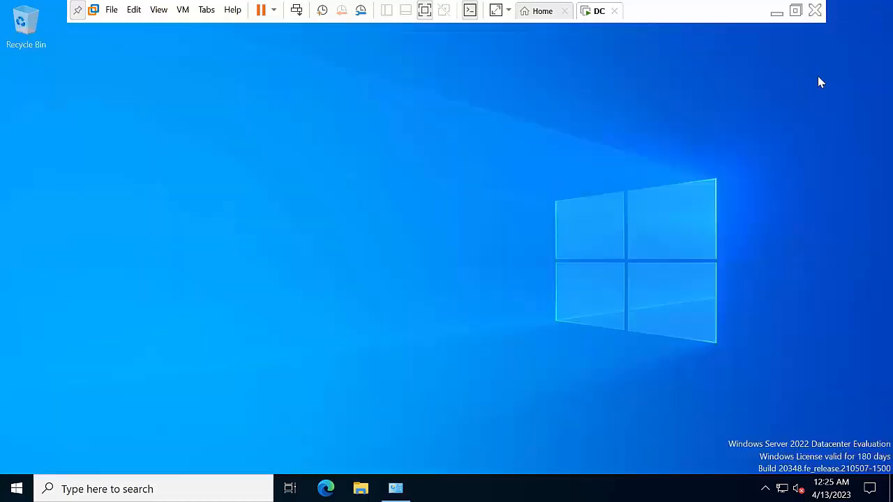
right_click(324, 190)
click(378, 230)
key(super+r)
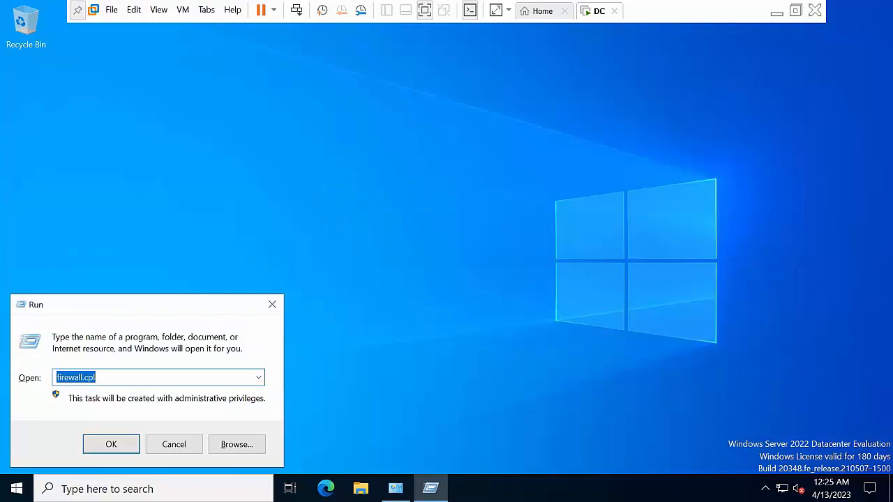
text(ncpa.cpl)
key(Return)
Open the Ethernet0 adapter properties and uncheck Internet Protocol Version 6
right_click(421, 271)
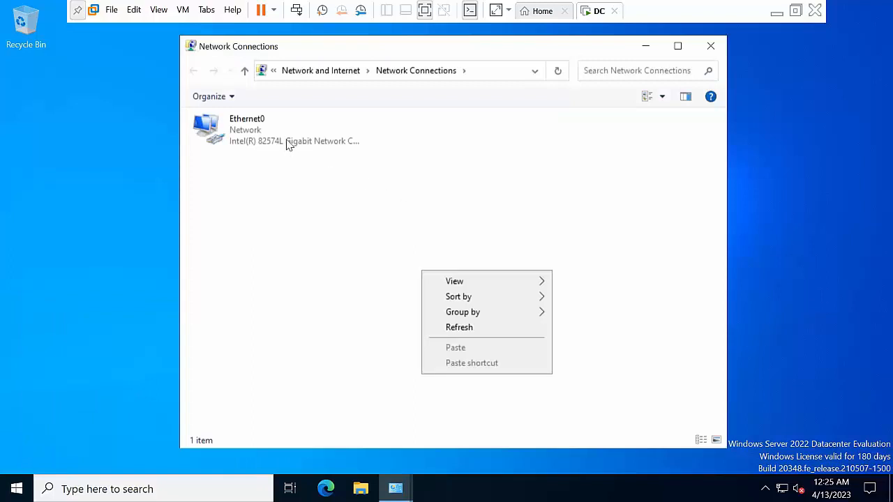
click(288, 144)
right_click(290, 144)
click(345, 278)
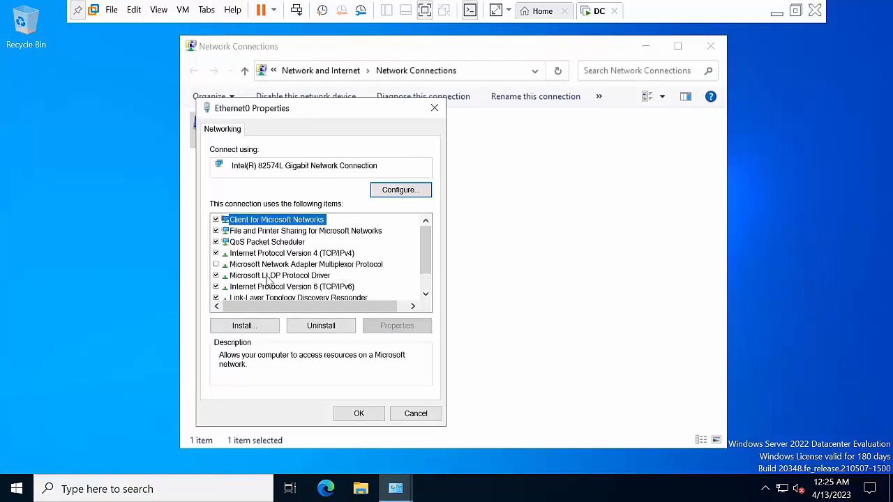
click(281, 287)
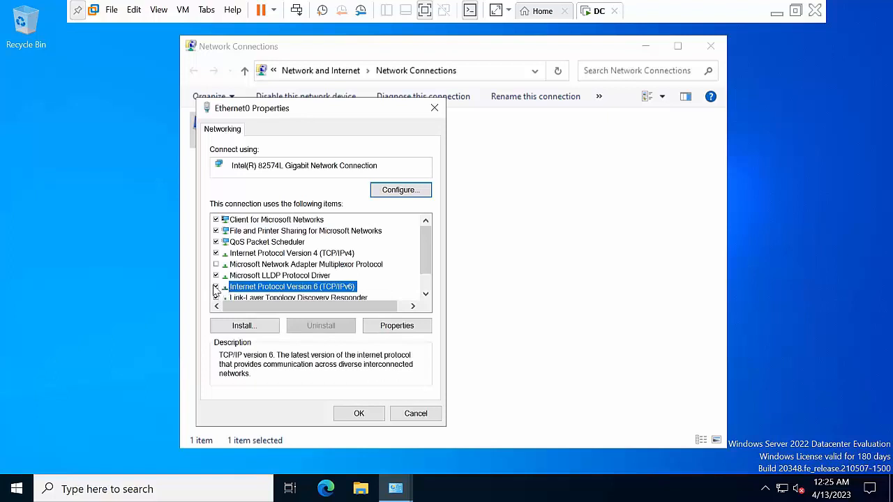
click(216, 286)
Set IPv4 to static 10.0.0.50, mask 255.0.0.0, preferred DNS 10.0.0.50, and apply
click(293, 253)
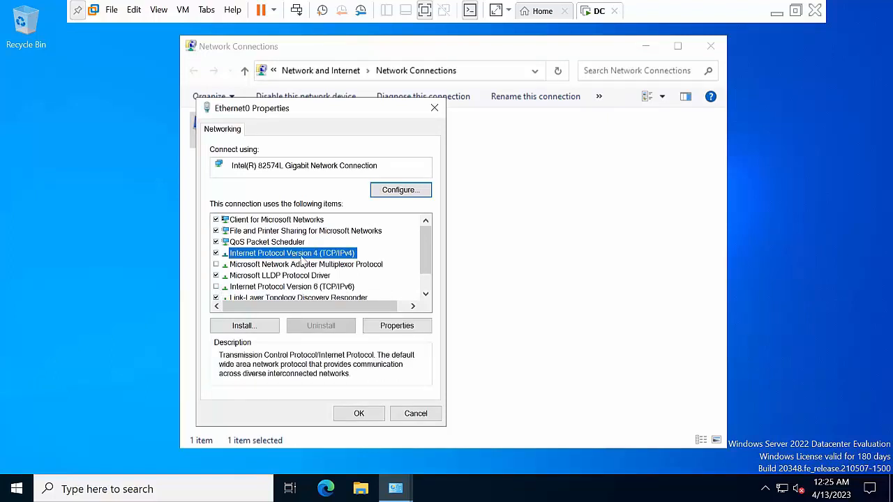
click(409, 325)
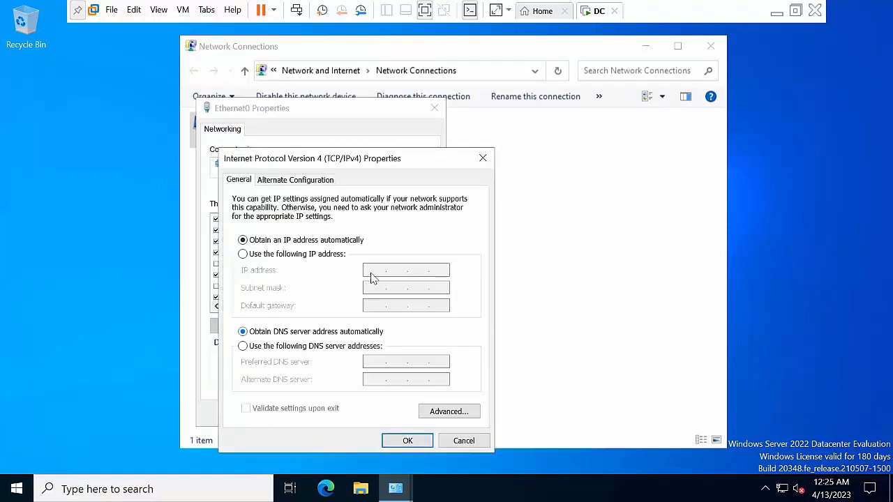
click(243, 254)
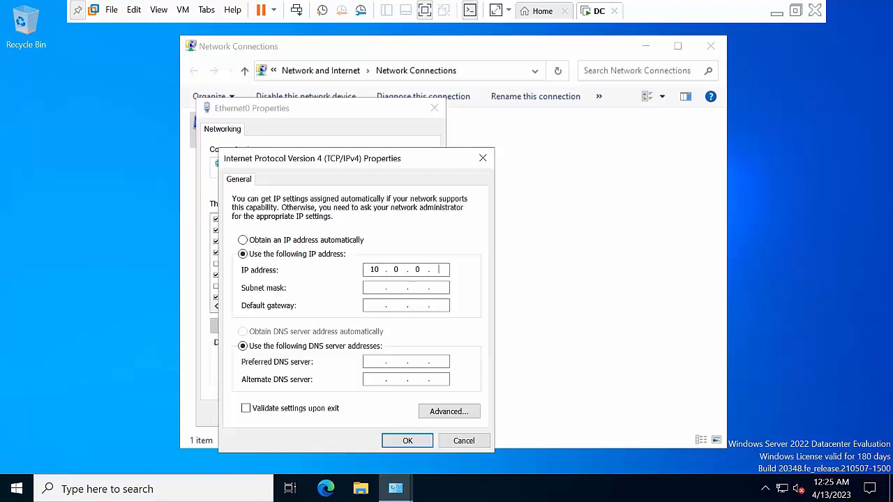
key(Tab)
key(Tab)
key(Tab)
key(Tab)
click(395, 439)
click(359, 414)
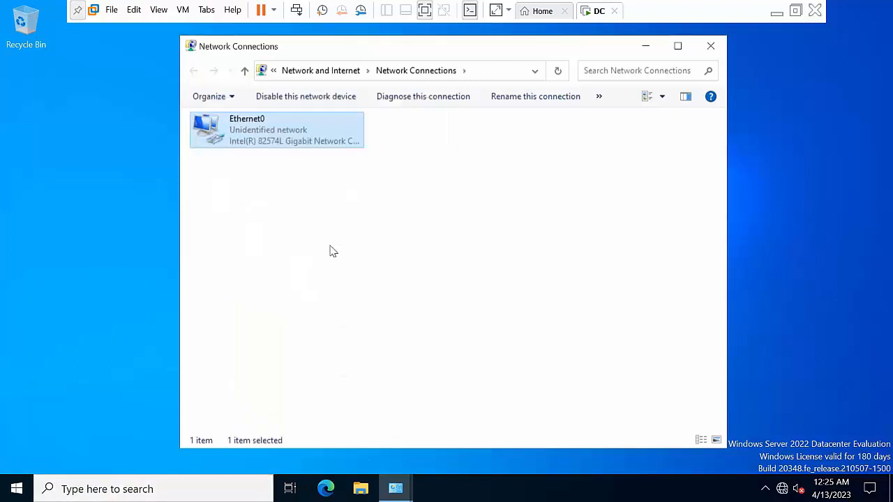
Refresh the Network Connections view, minimize it, and refresh the desktop
right_click(331, 249)
click(369, 304)
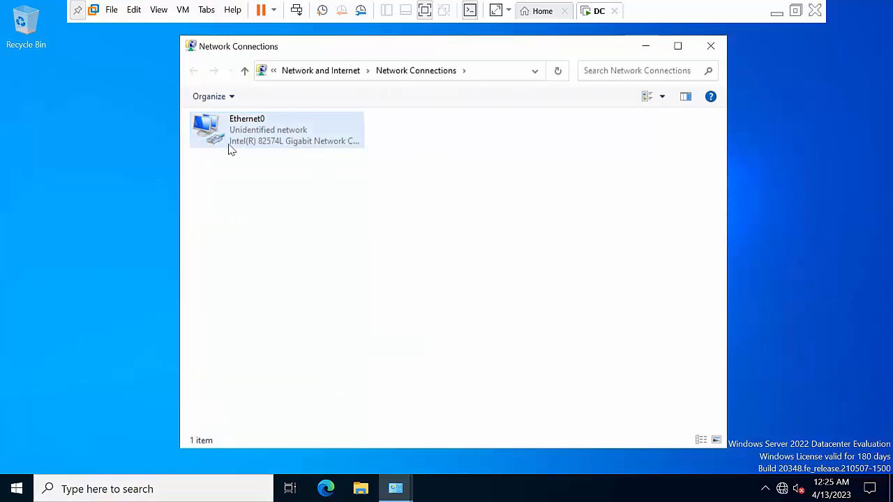
click(645, 46)
right_click(421, 178)
click(449, 215)
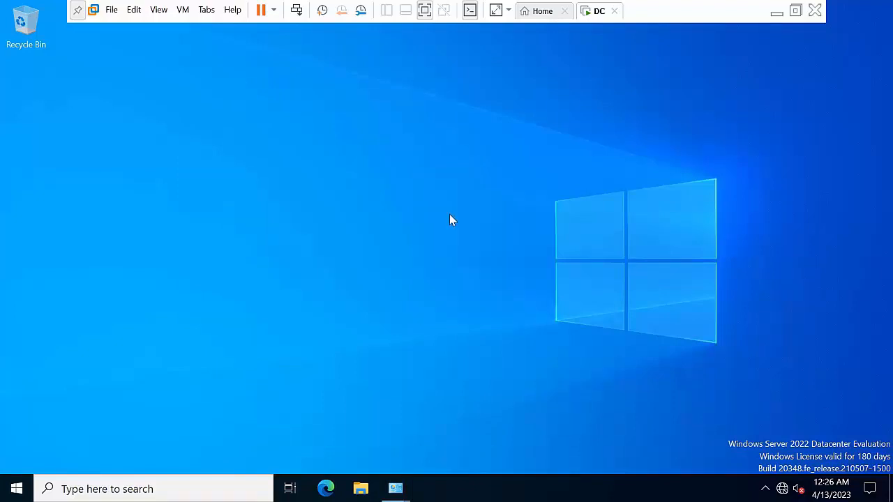
Reach the advanced computer rename settings from This PC's properties in File Explorer
key(super+e)
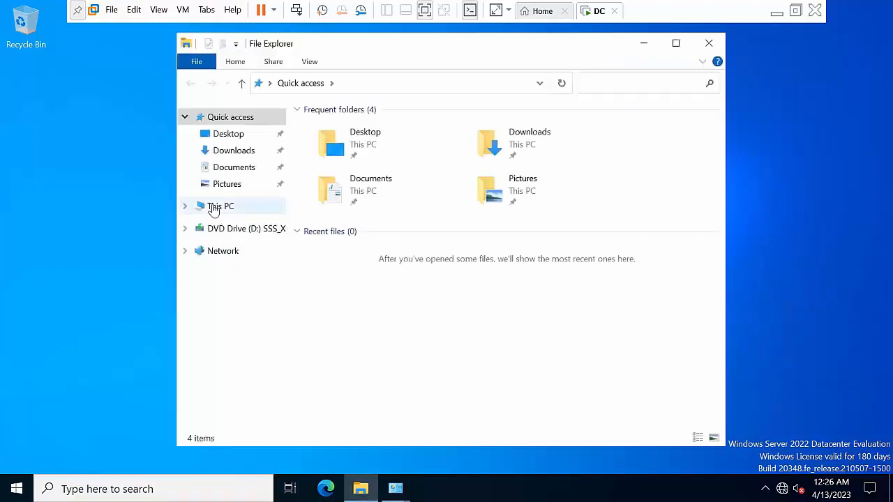
click(209, 206)
right_click(211, 206)
click(255, 388)
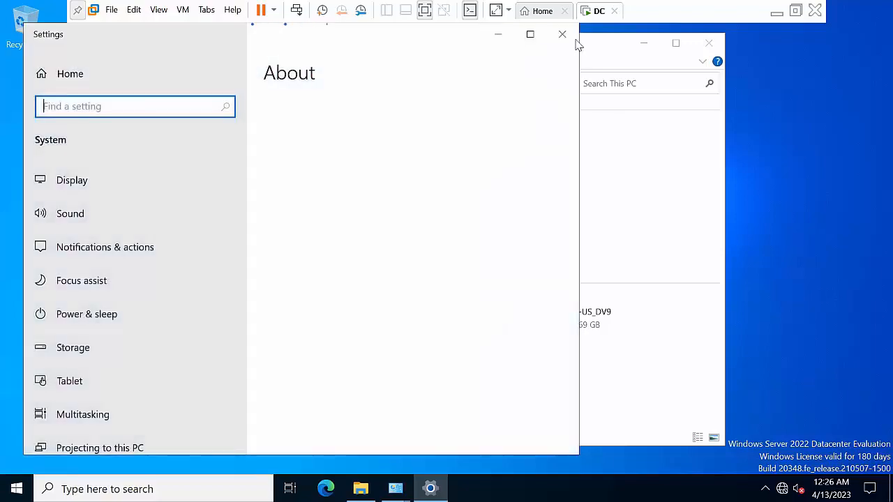
click(531, 34)
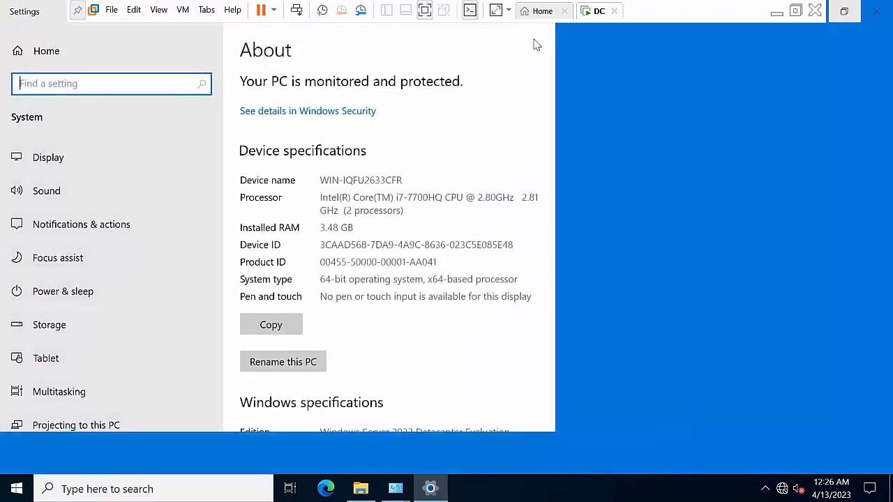
click(740, 206)
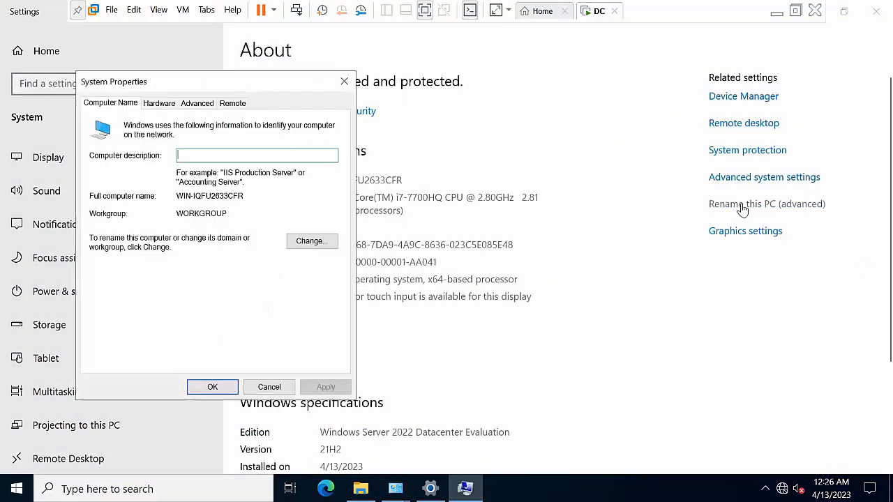
Change the computer name to DC, choose Restart Later, and close Settings
click(307, 242)
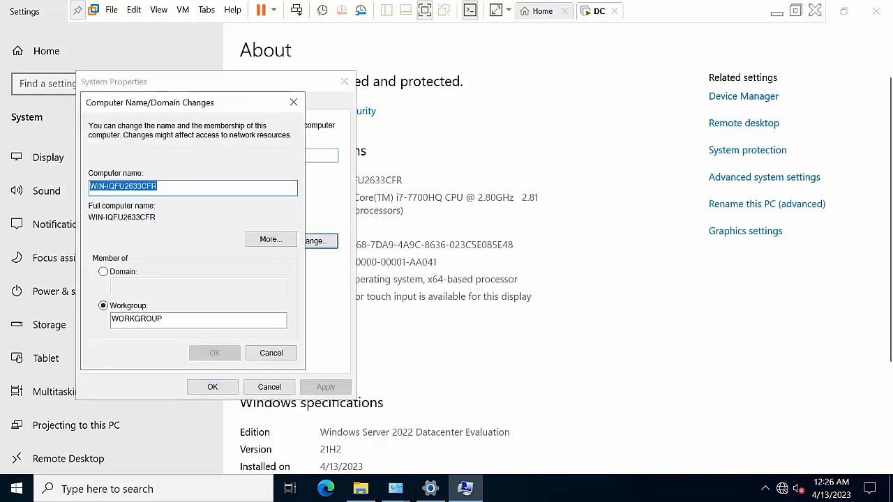
click(183, 188)
double_click(183, 187)
text(DC)
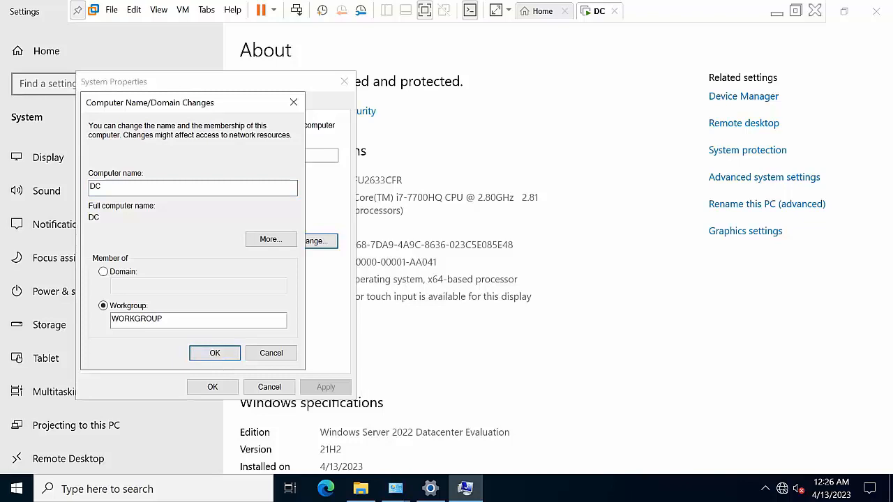
click(217, 353)
click(530, 264)
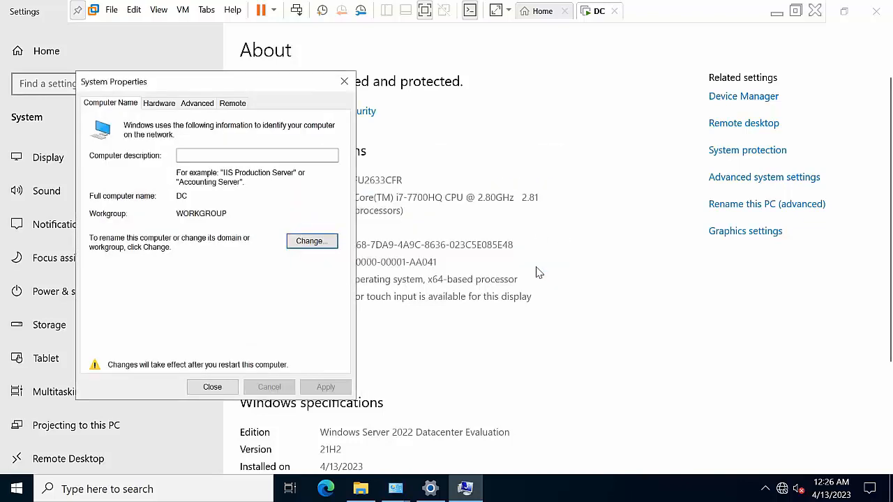
click(209, 386)
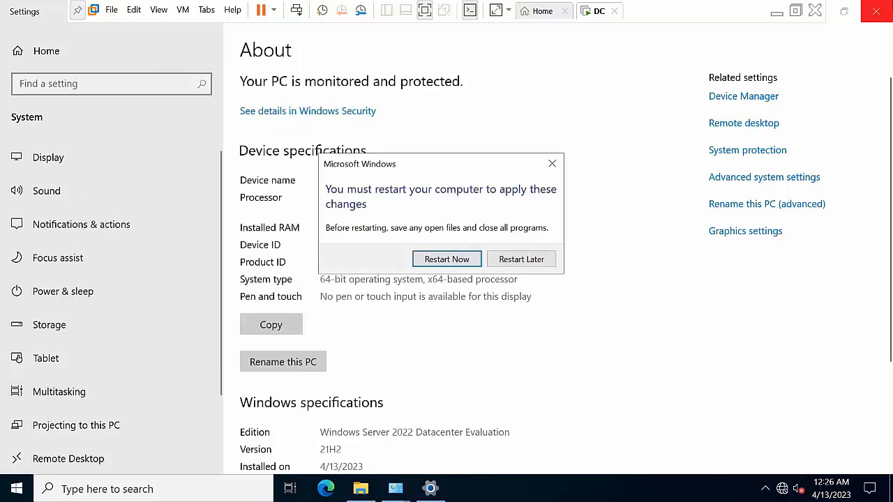
click(521, 259)
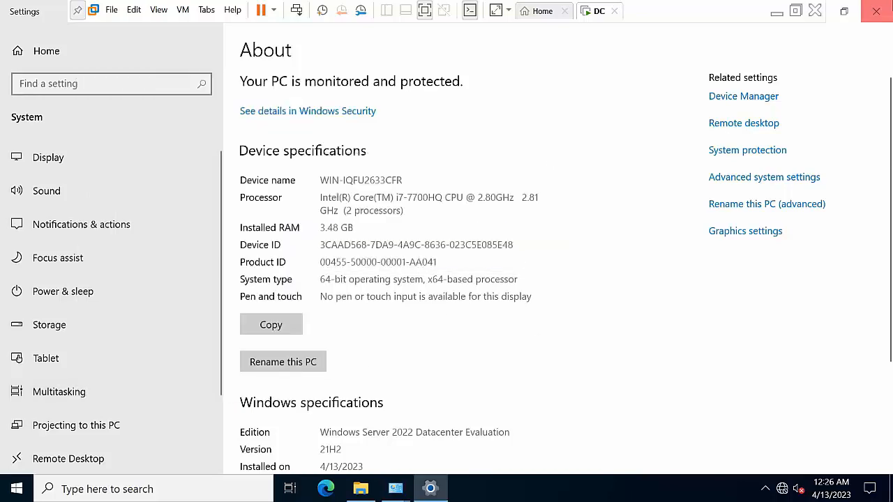
click(883, 8)
Launch Server Manager from search and start the Add Roles and Features wizard
click(718, 43)
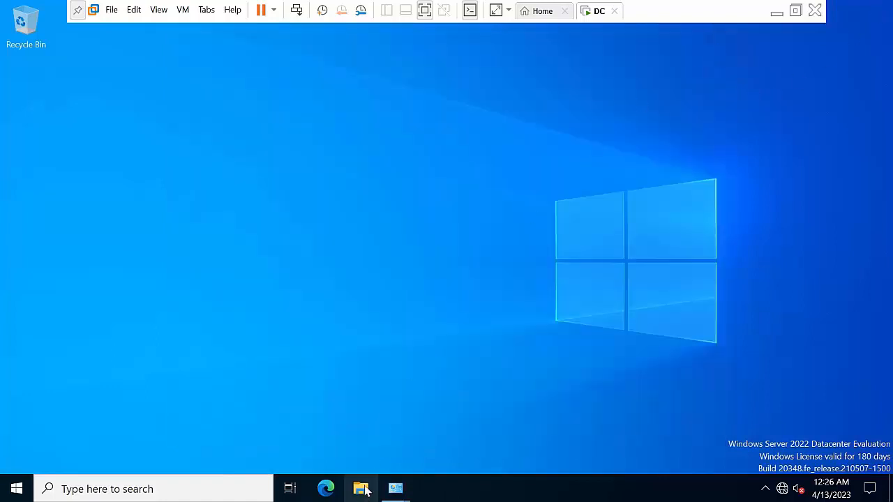
click(114, 484)
text(ser)
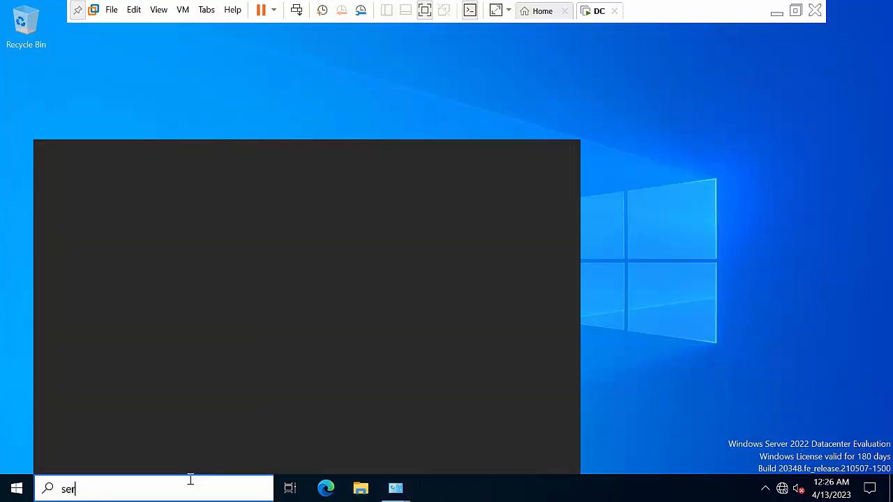
text(ver)
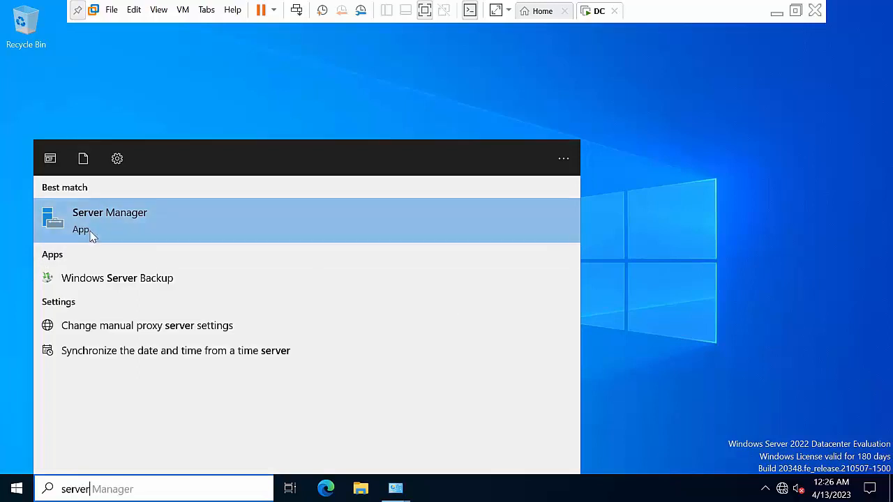
click(93, 236)
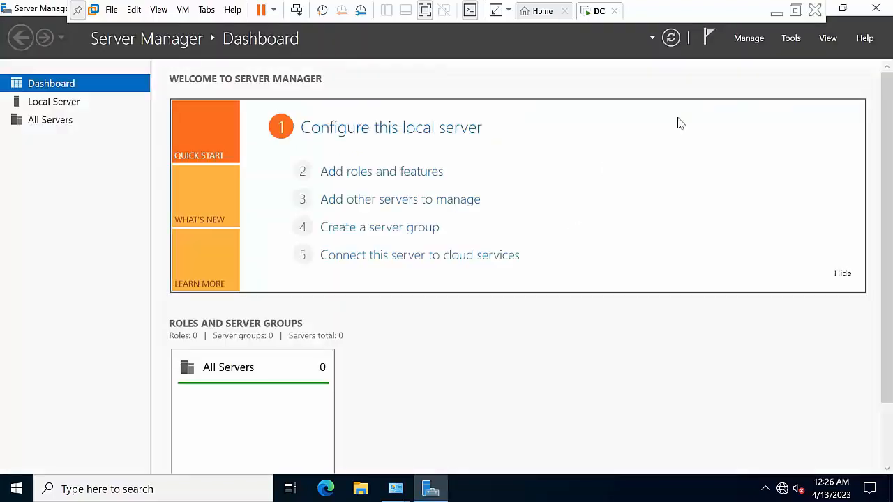
click(746, 38)
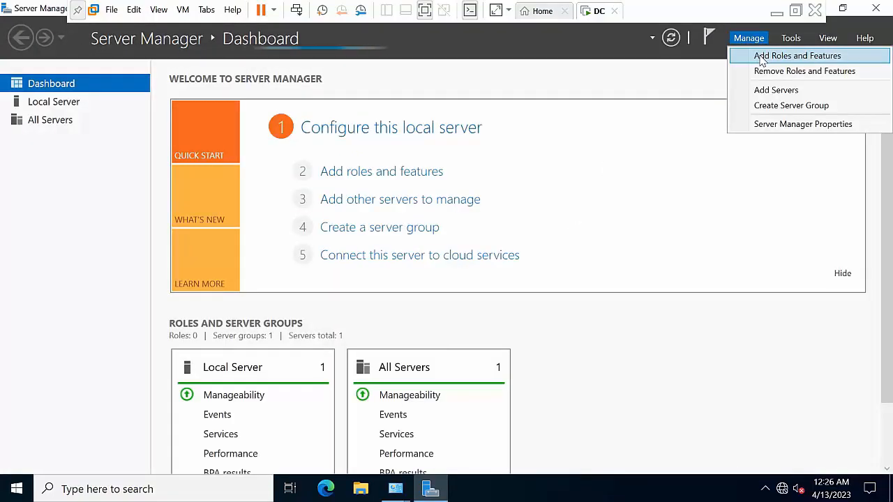
click(798, 55)
click(565, 288)
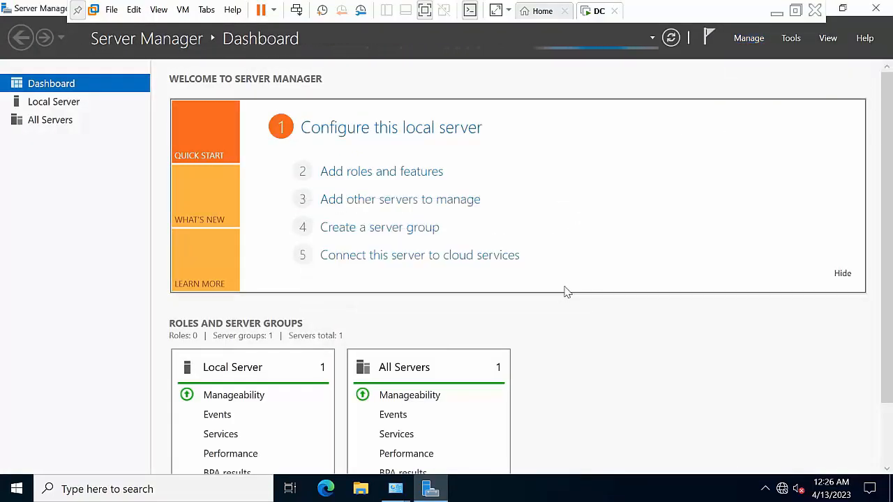
click(745, 37)
click(759, 54)
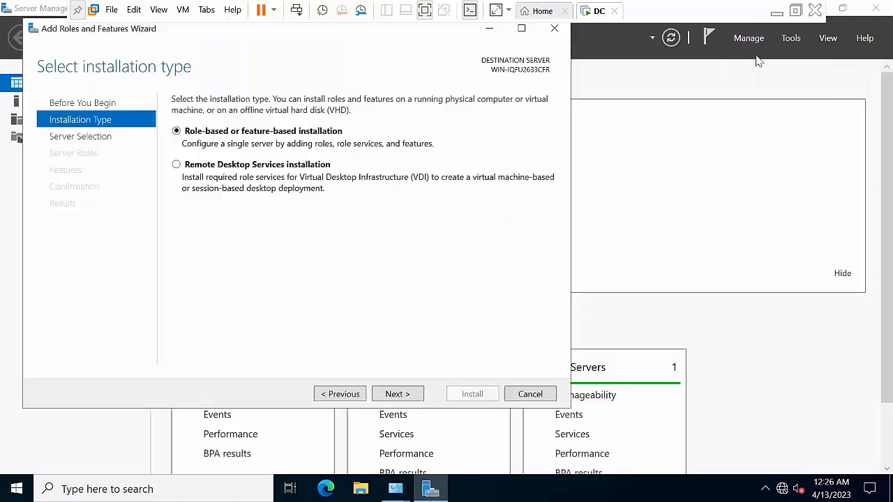
drag(46, 28, 85, 65)
Select the Active Directory Domain Services role and iSCSI Target Server, accepting their required features
click(459, 432)
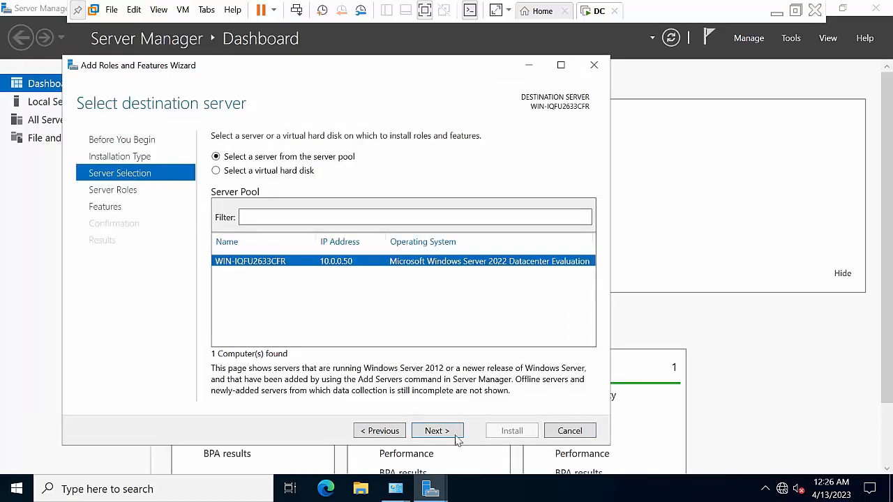
click(436, 431)
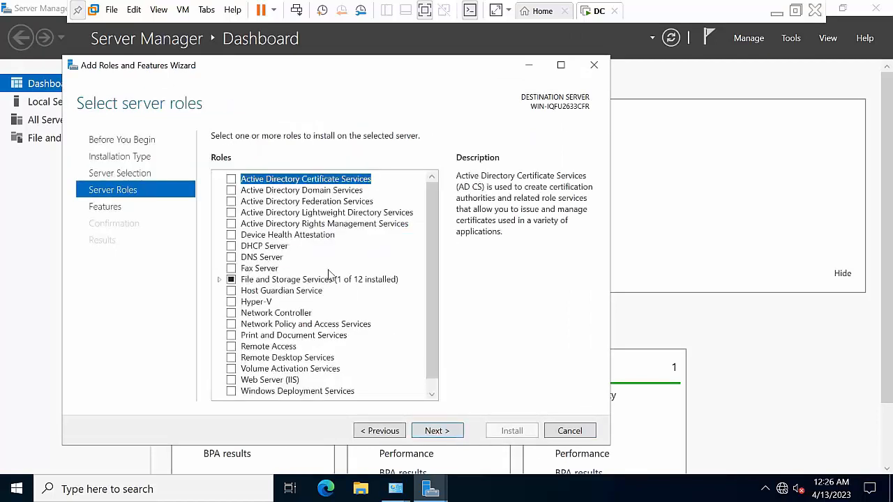
click(232, 191)
click(384, 375)
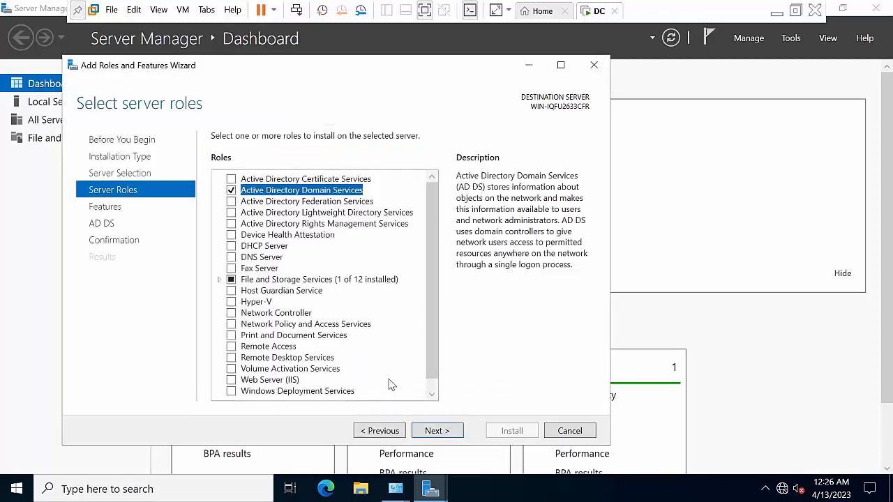
click(219, 279)
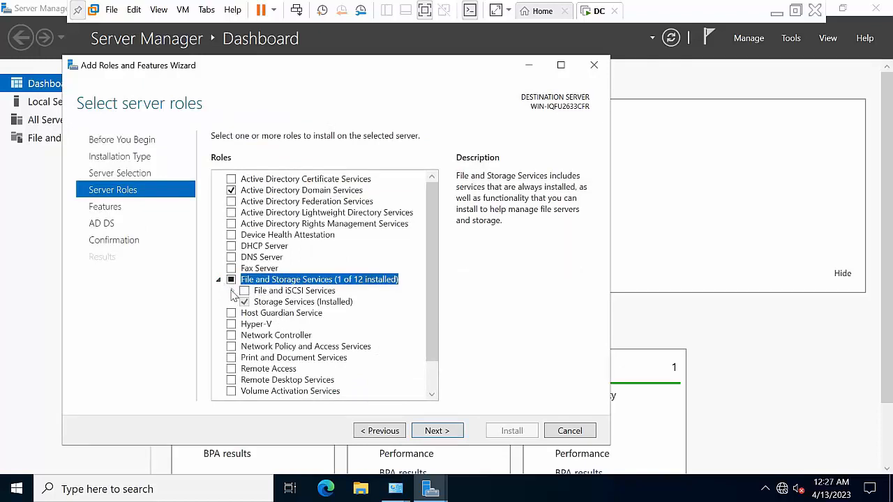
click(231, 291)
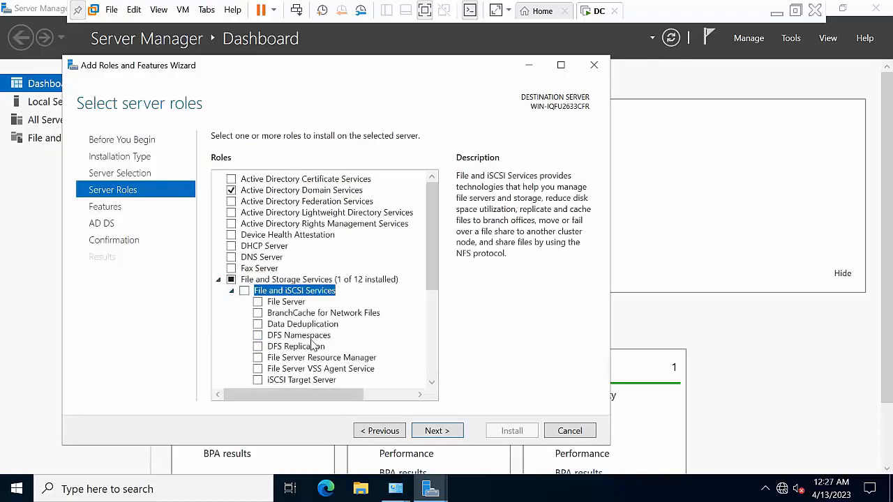
scroll(314, 344, down, 1)
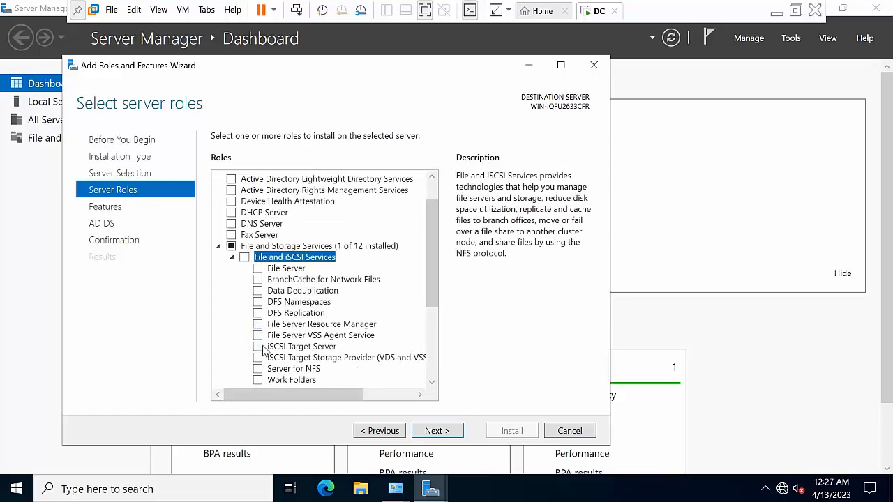
click(260, 348)
click(383, 367)
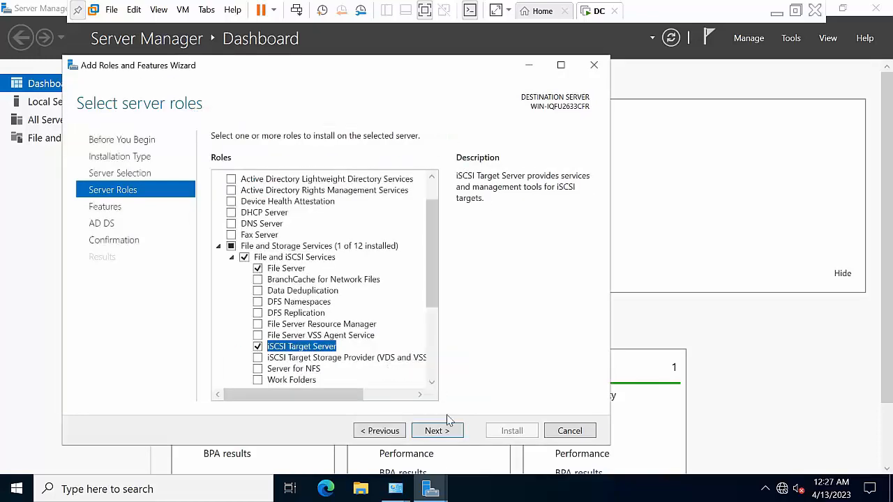
Proceed through features and confirmation, install the roles, and close the wizard
click(449, 432)
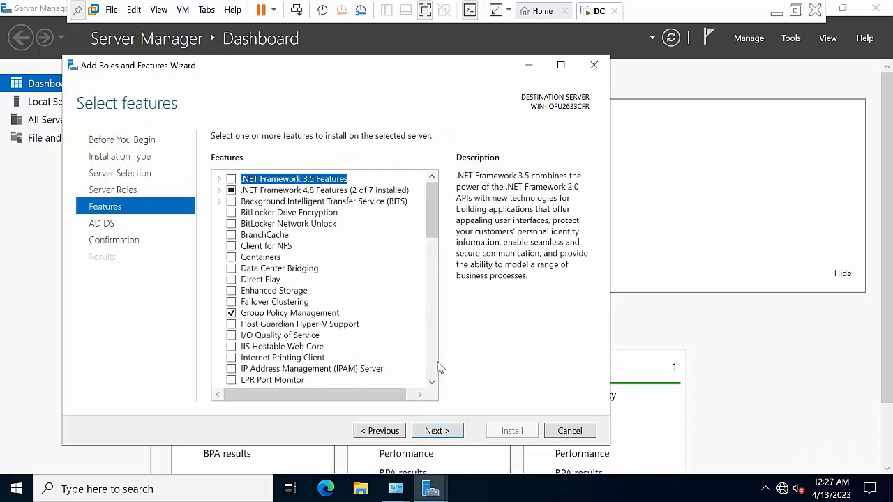
click(448, 432)
click(449, 432)
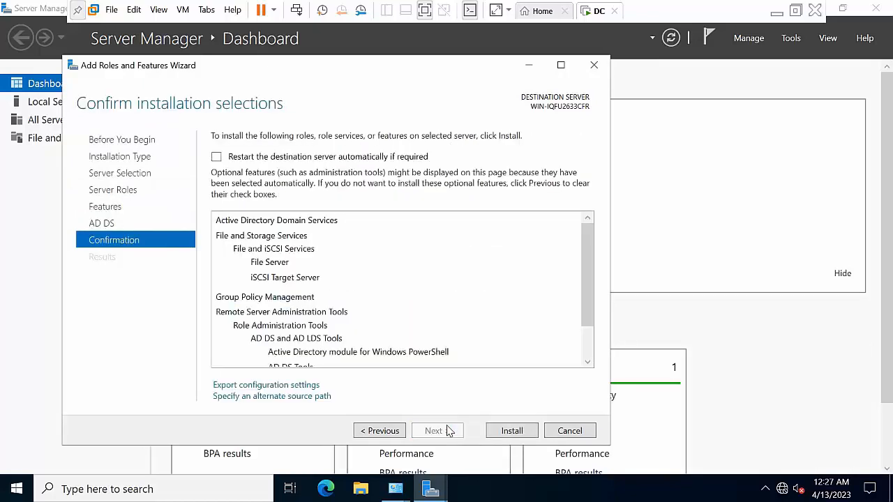
click(499, 431)
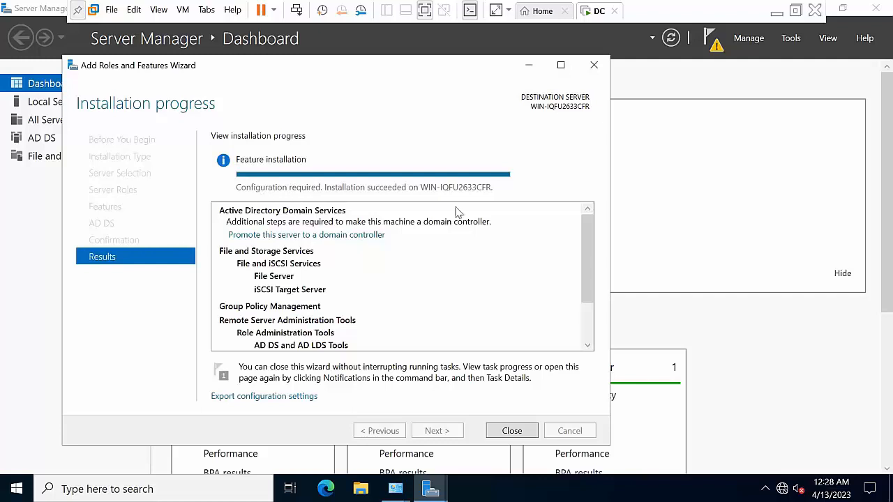
click(515, 436)
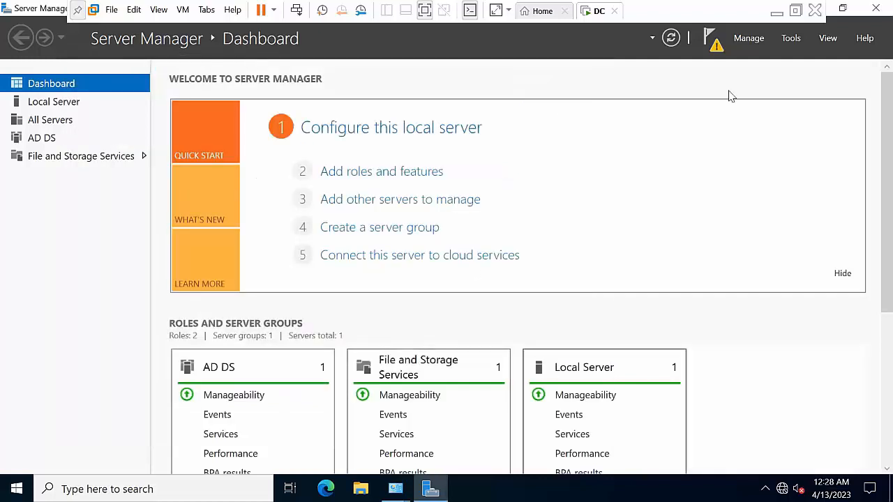
Close Server Manager and refresh the desktop twice
click(875, 8)
right_click(333, 201)
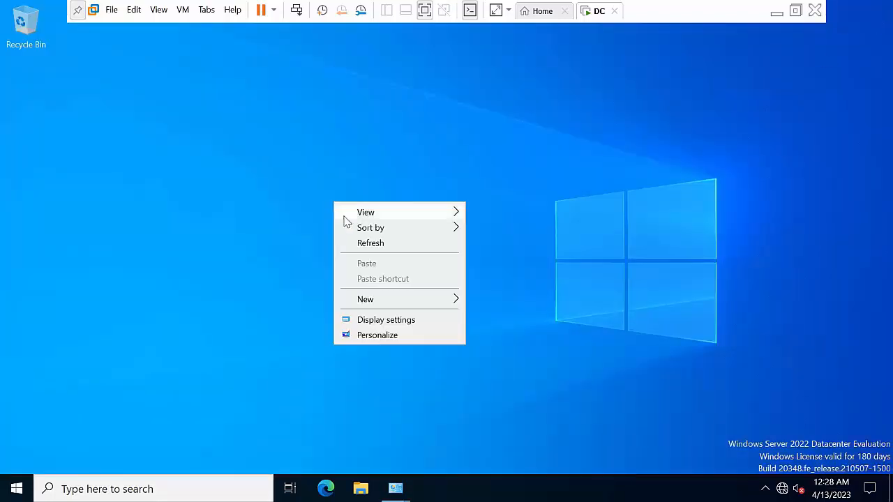
click(368, 246)
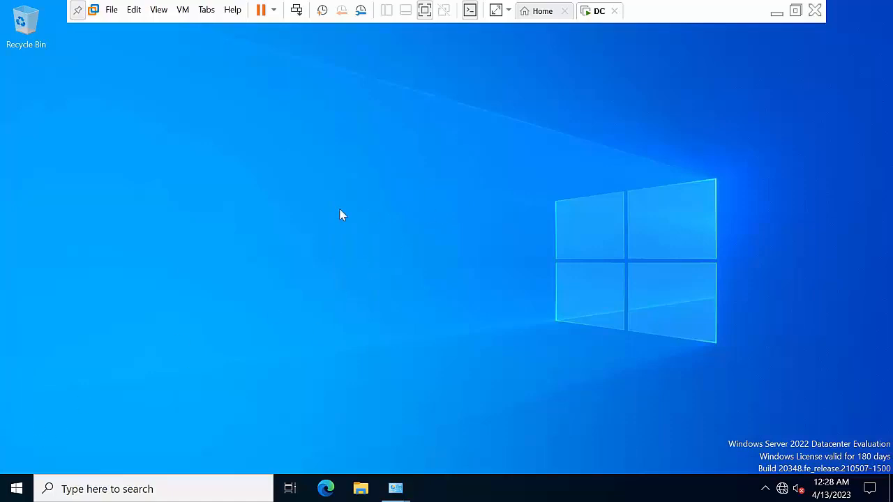
right_click(302, 178)
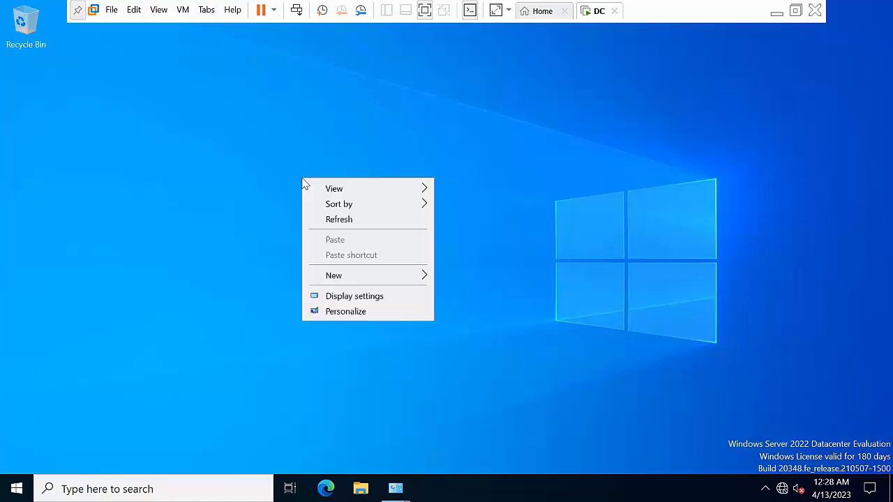
click(333, 221)
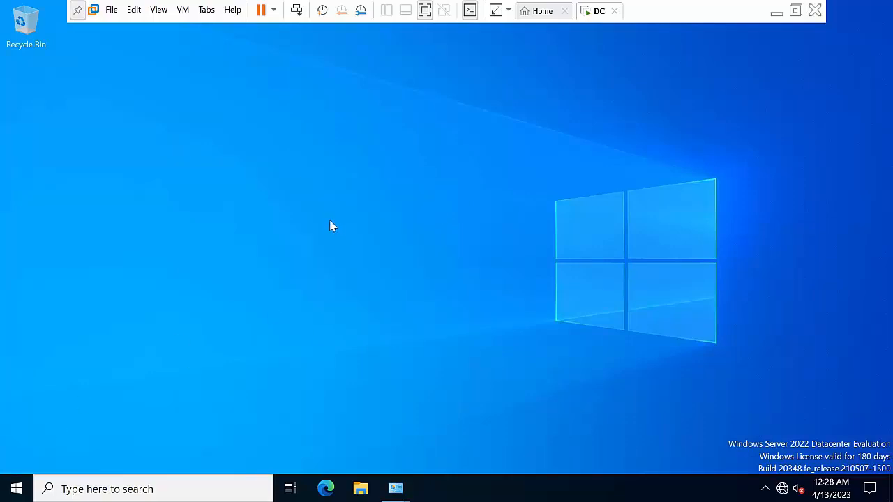
Restart the server from the Start menu with reason Other (Planned)
click(9, 483)
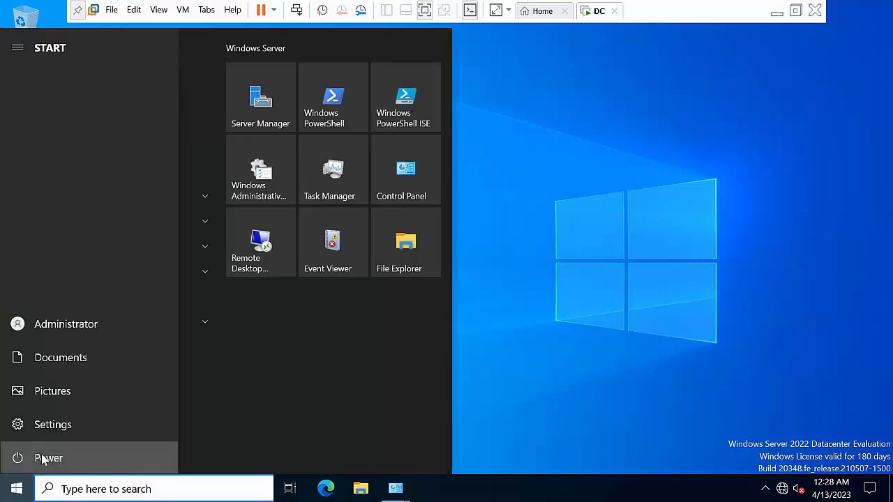
click(50, 457)
click(70, 424)
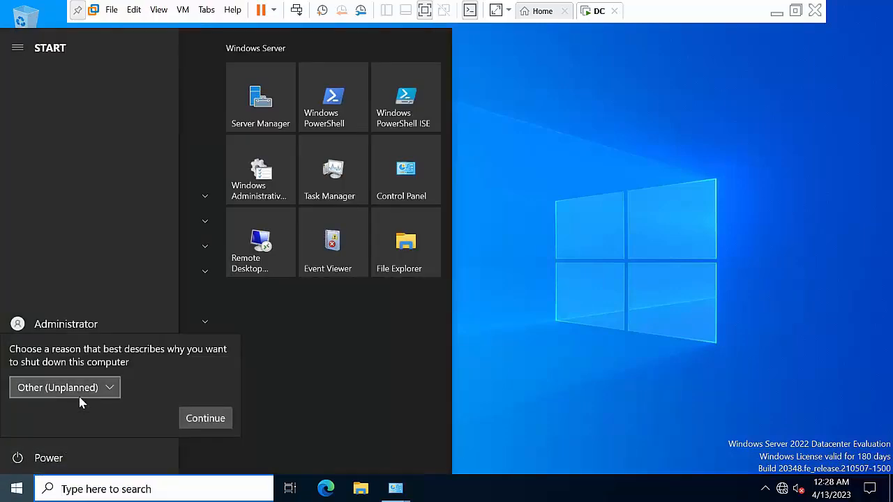
click(78, 393)
click(79, 166)
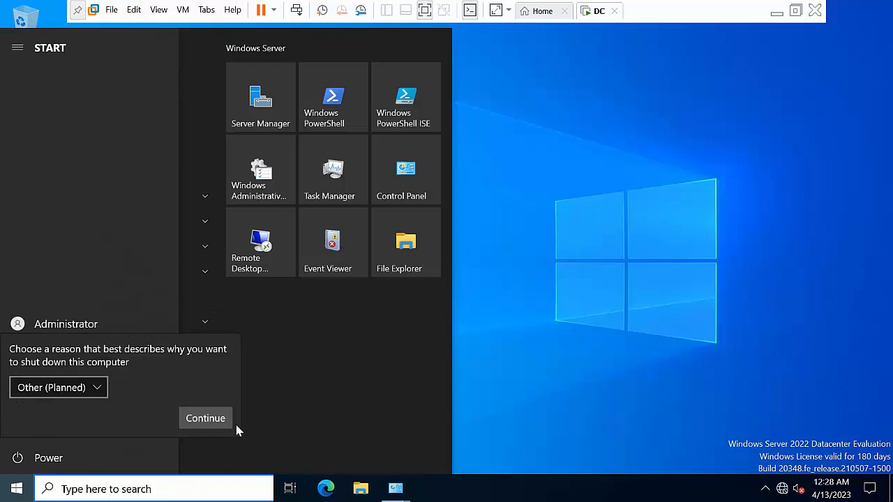
click(201, 419)
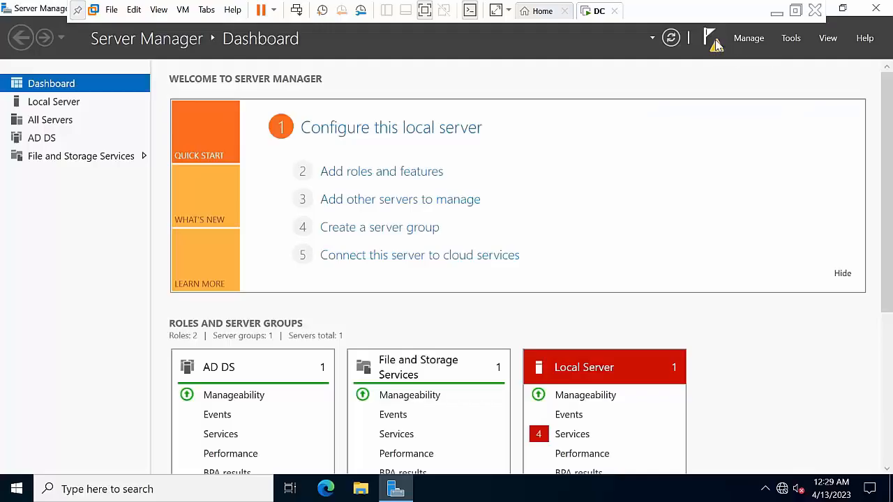
From the deployment notification, choose to promote and add a new forest with root domain Abc.com
click(711, 39)
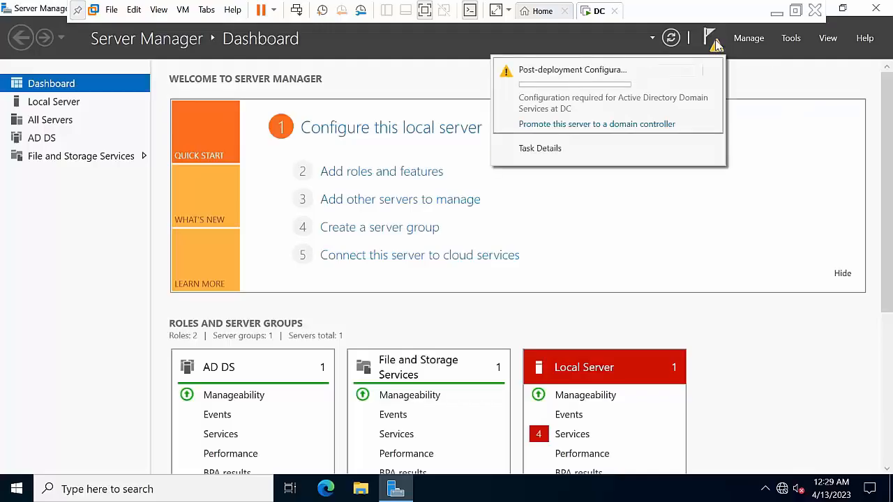
click(591, 124)
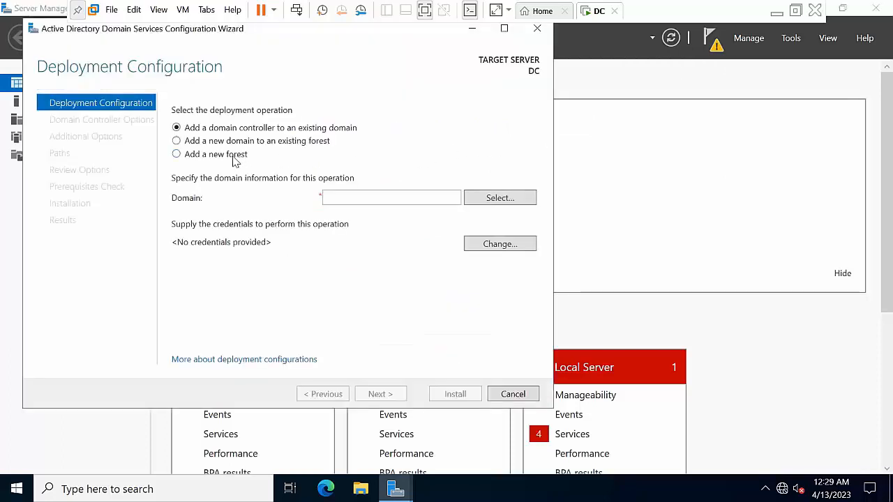
click(230, 157)
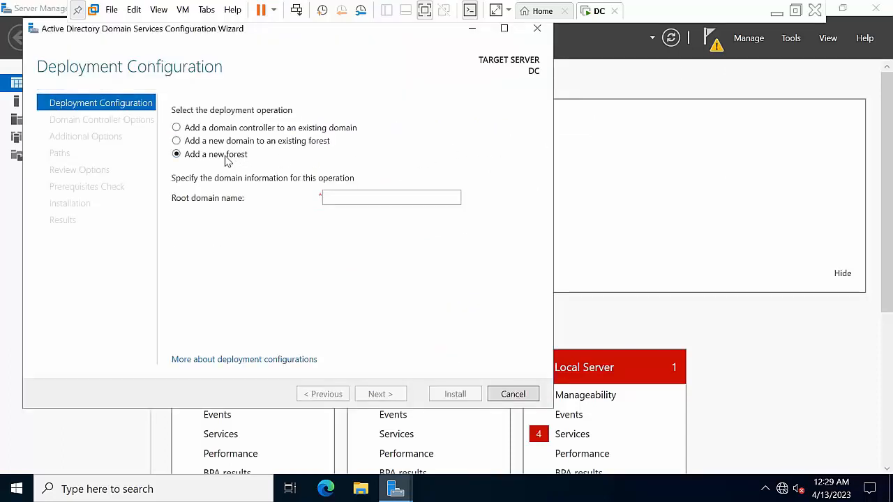
click(355, 198)
text(ab)
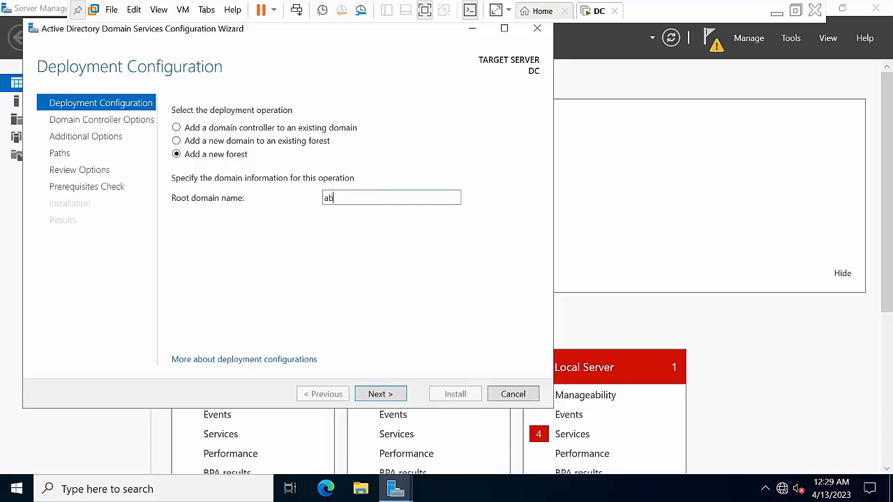
key(BackSpace)
text(Abc.com)
click(371, 396)
Enter and confirm the DSRM password, keep NetBIOS name ABC, and advance to Prerequisites Check
click(370, 264)
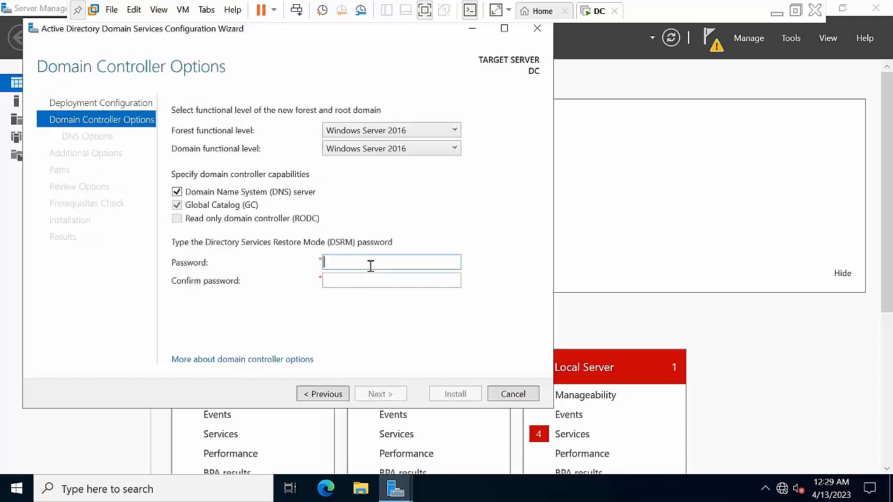
text(••••••••)
key(Tab)
text(••••••••)
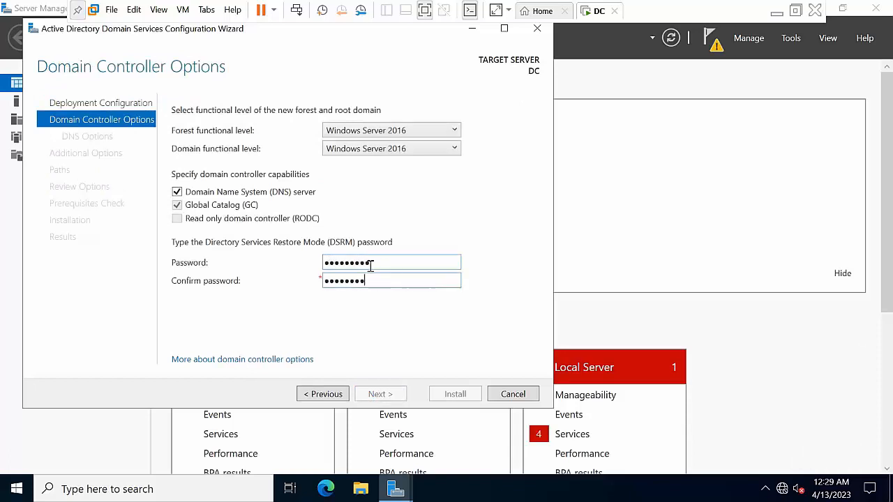
click(402, 395)
click(380, 394)
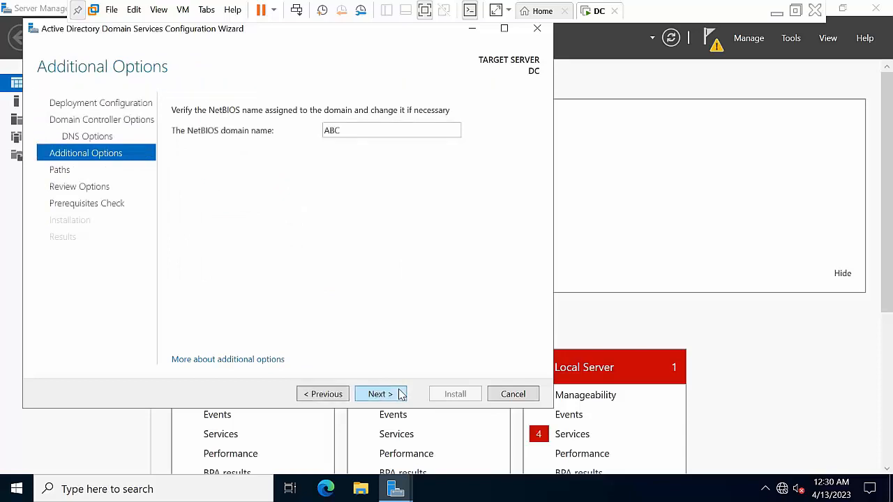
click(402, 395)
click(398, 395)
click(396, 395)
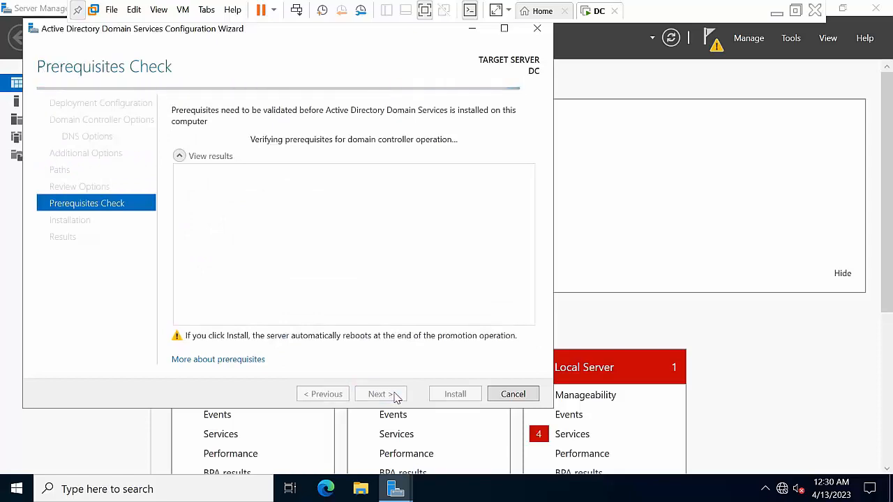
Install the Abc.com domain controller and dismiss the sign-out warning so the VM reboots
click(438, 395)
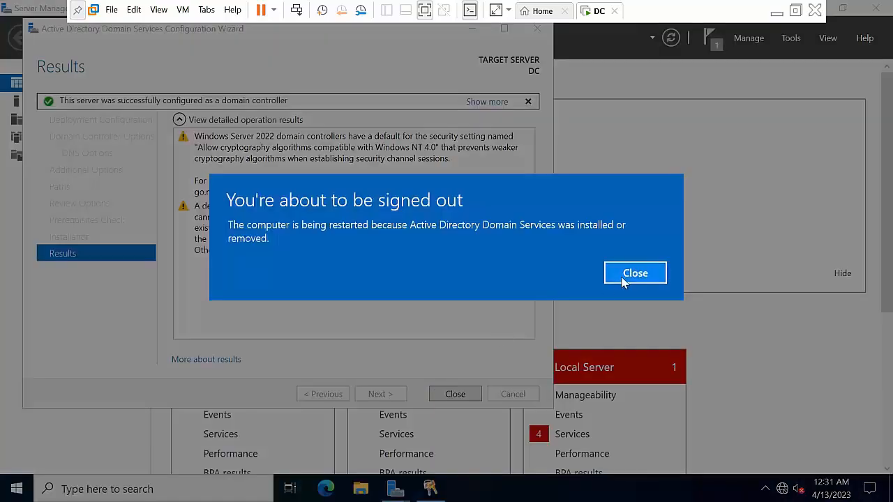
click(623, 279)
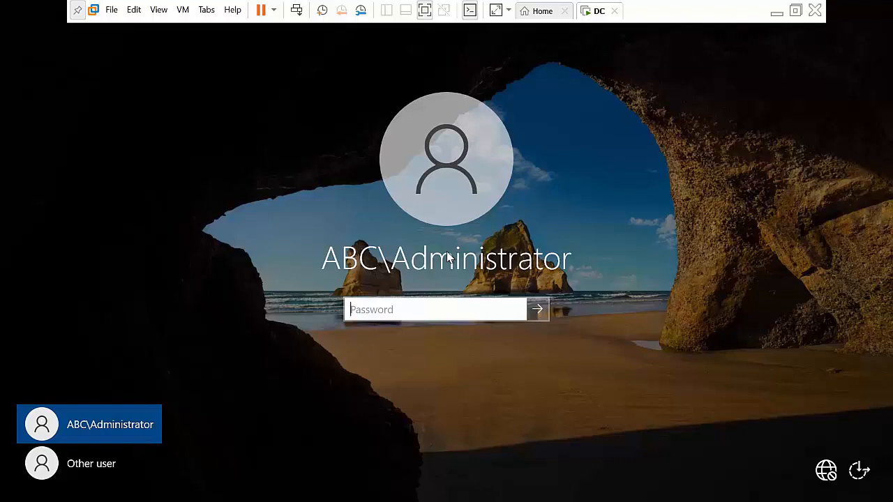
Sign in as the ABC domain administrator and refresh the desktop twice
text(••••••••••)
key(Return)
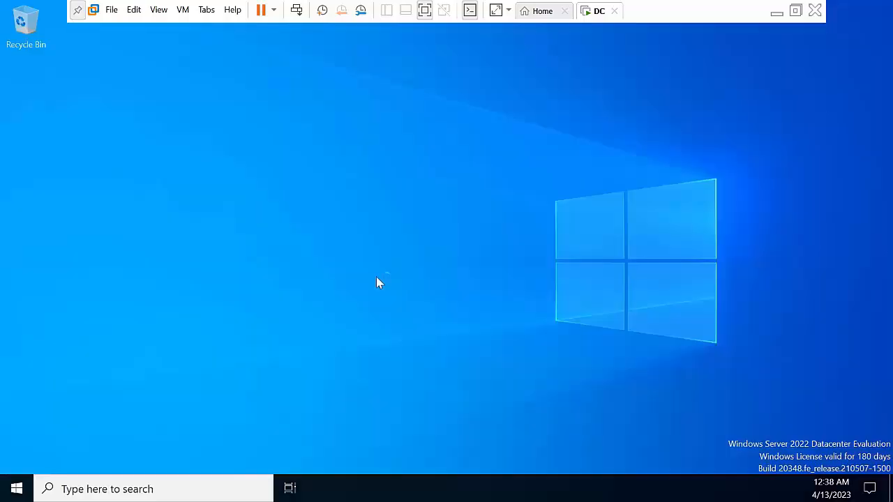
right_click(323, 201)
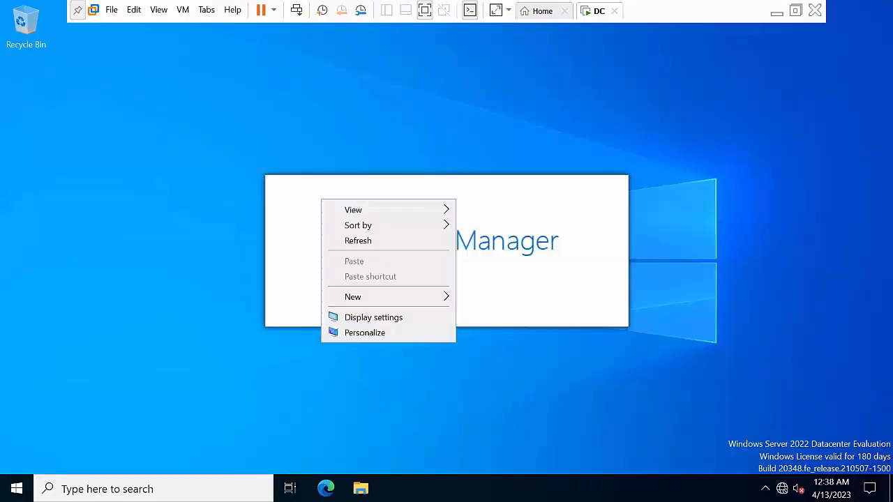
click(373, 240)
right_click(722, 136)
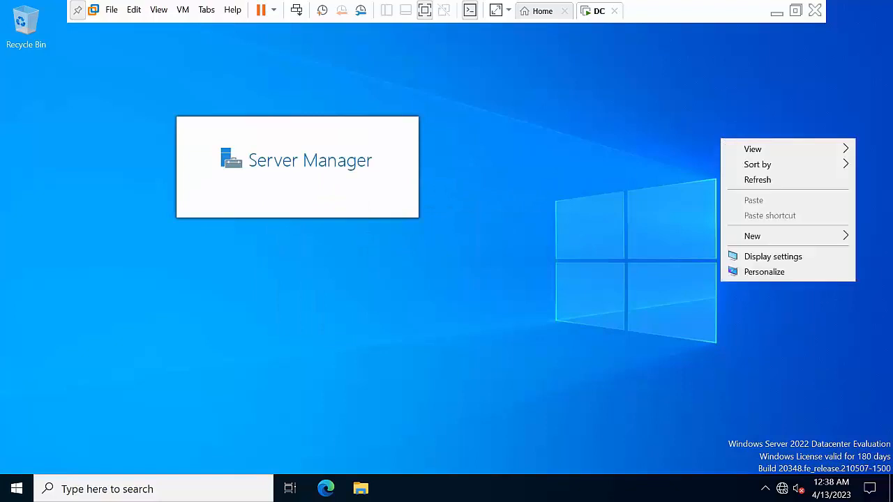
click(773, 179)
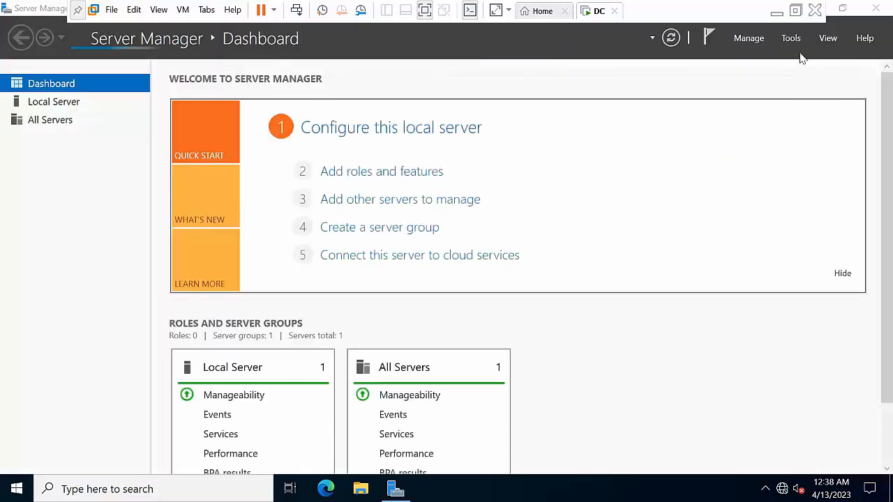
Restore and shift Server Manager, minimize it, then refresh the desktop seven times
click(843, 10)
drag(831, 100, 738, 104)
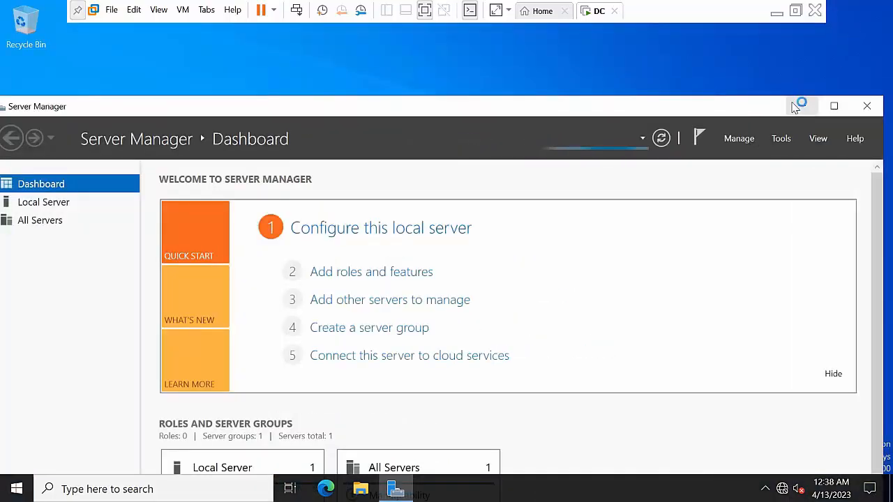
click(796, 106)
right_click(604, 167)
click(641, 204)
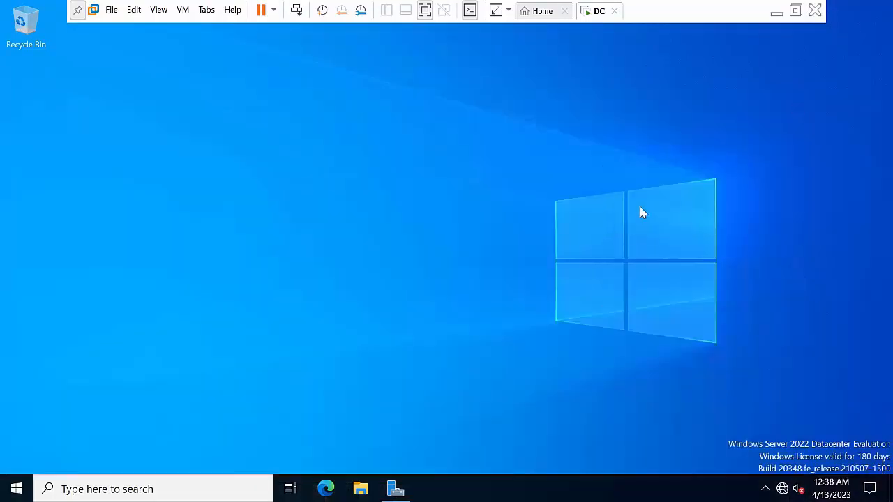
right_click(336, 191)
click(386, 233)
right_click(314, 140)
click(358, 181)
right_click(296, 145)
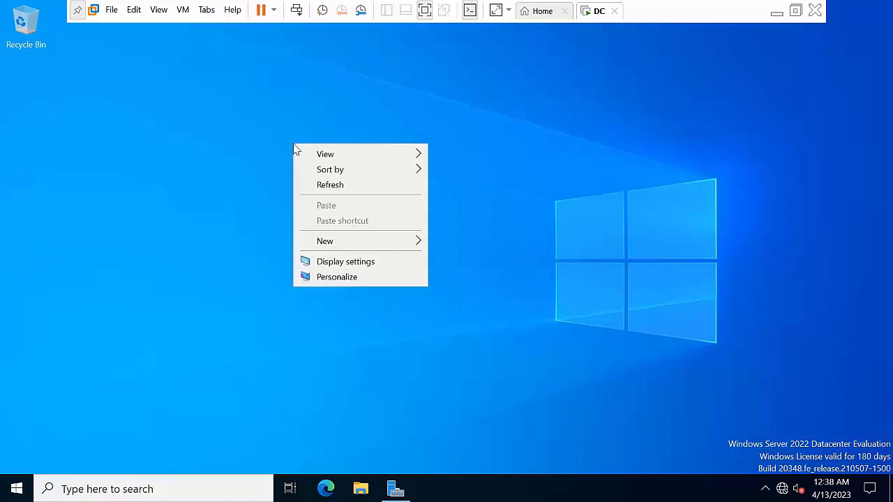
click(325, 184)
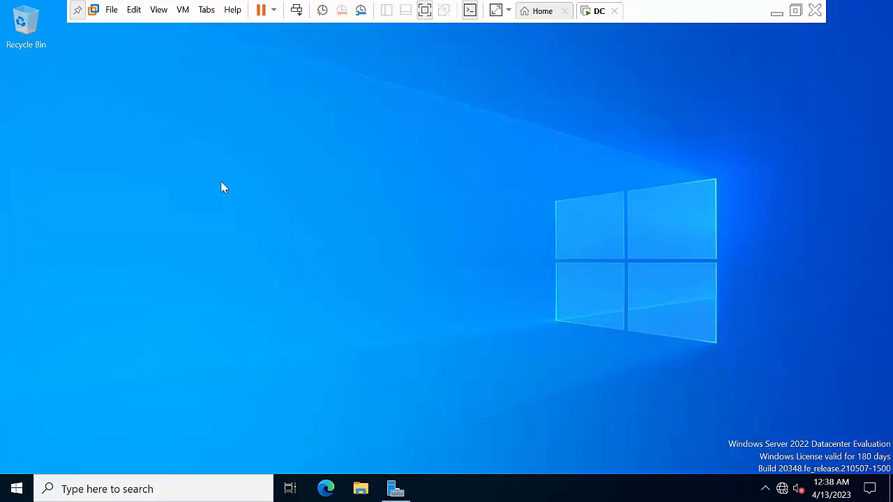
right_click(265, 121)
click(311, 162)
right_click(262, 100)
click(301, 143)
right_click(287, 98)
click(324, 138)
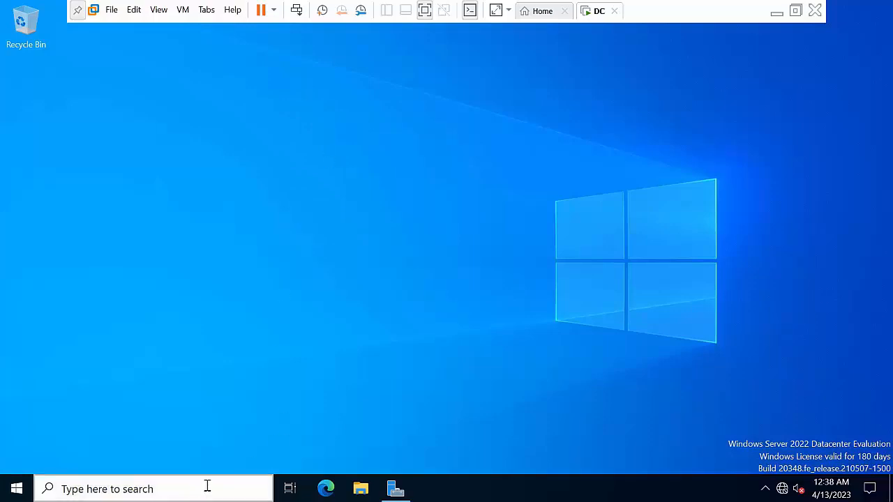
Turn off Windows Defender Firewall for domain networks via firewall.cpl and close its window
key(super+r)
text(f)
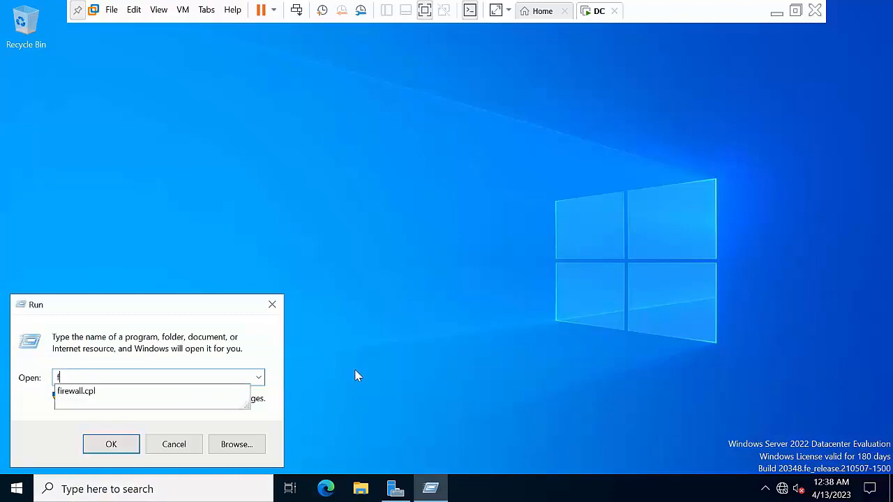
key(Down)
key(Return)
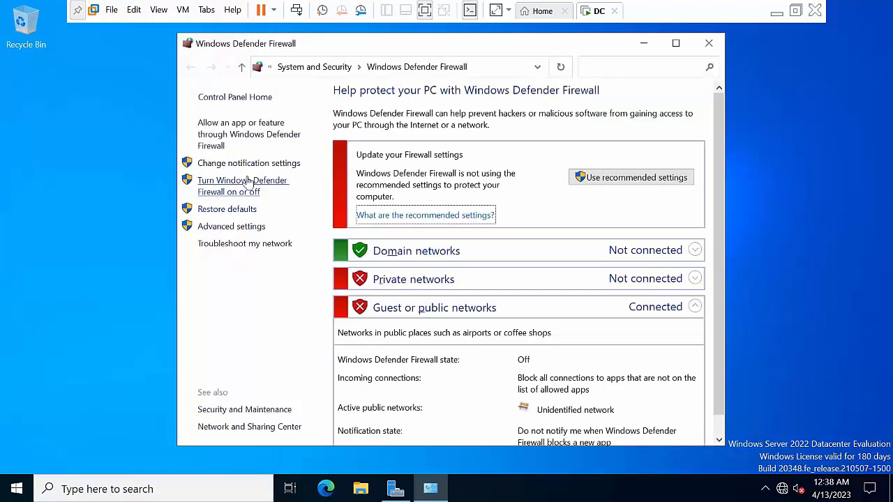
click(246, 186)
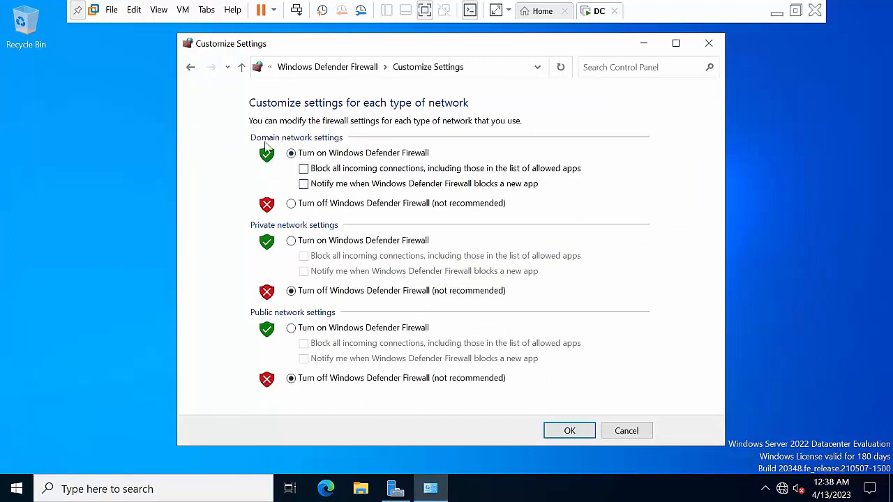
click(291, 203)
click(584, 433)
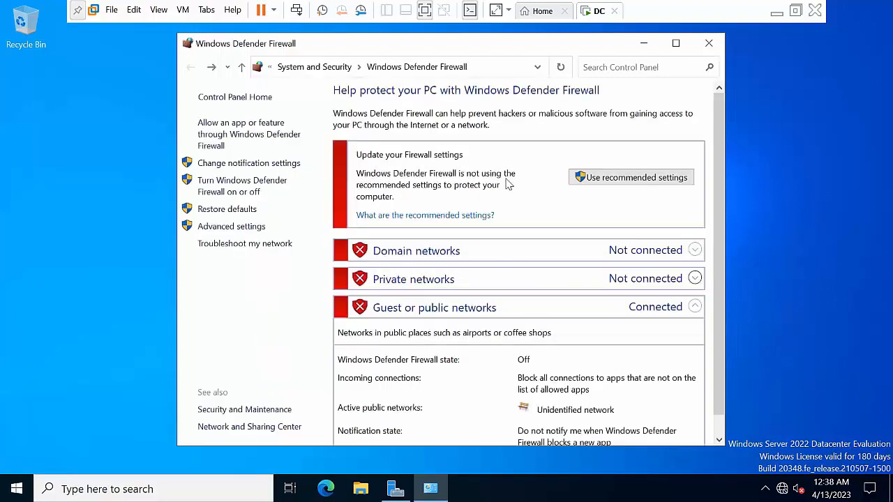
click(709, 43)
click(99, 497)
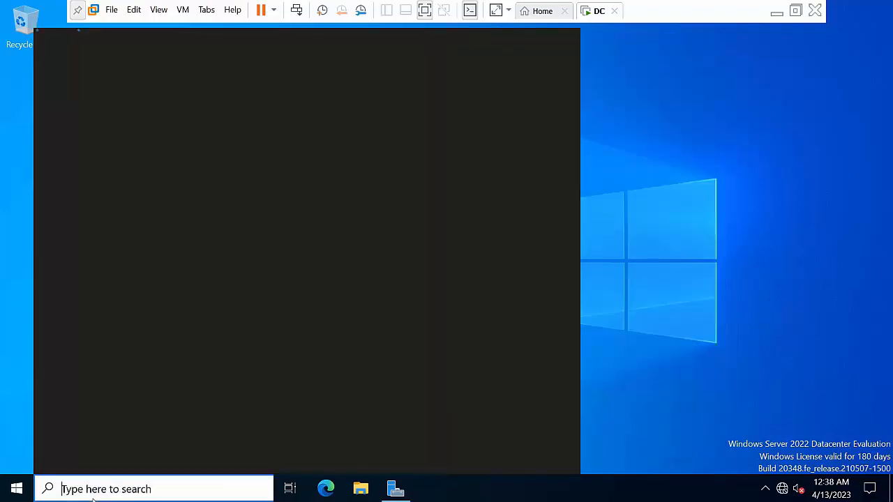
Open Command Prompt and run ipconfig to check the server's current address
text(cmd)
key(Return)
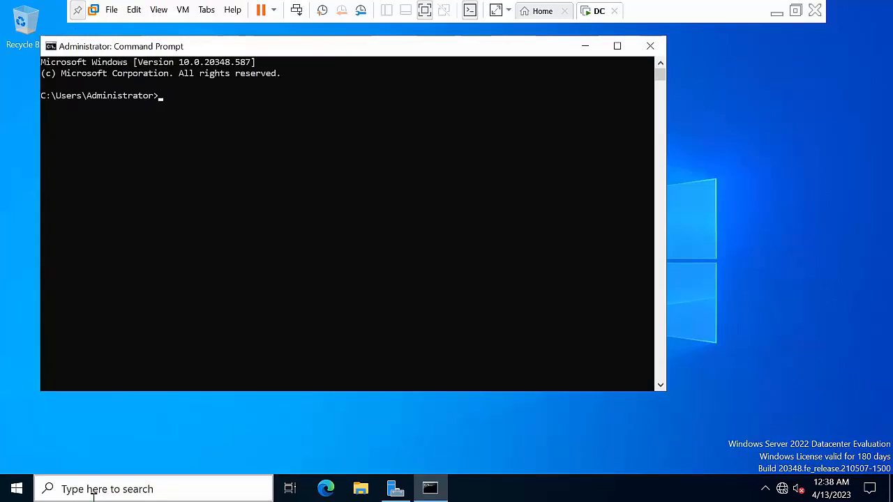
text(ipconfig)
key(Return)
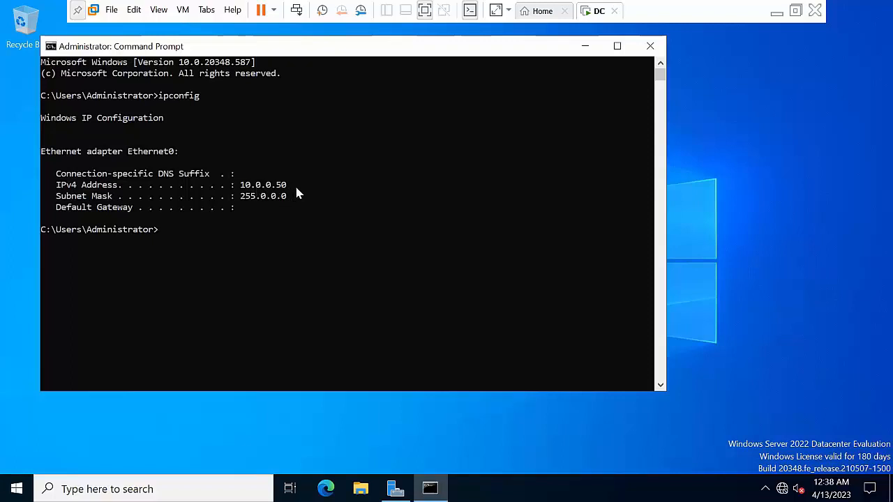
In Ethernet0's IPv4 properties (ncpa.cpl), change the preferred DNS server from 127.0.0.1 to 10.0.0.50
key(super+r)
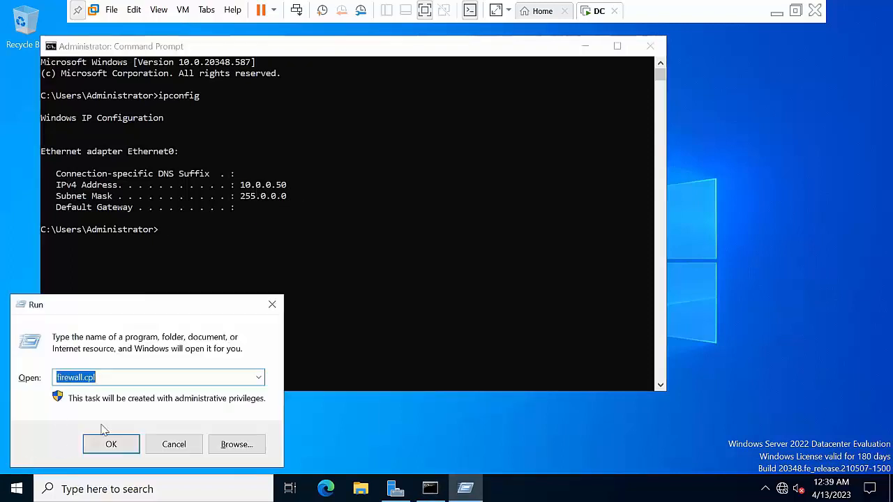
text(ncpa.cpl)
key(Return)
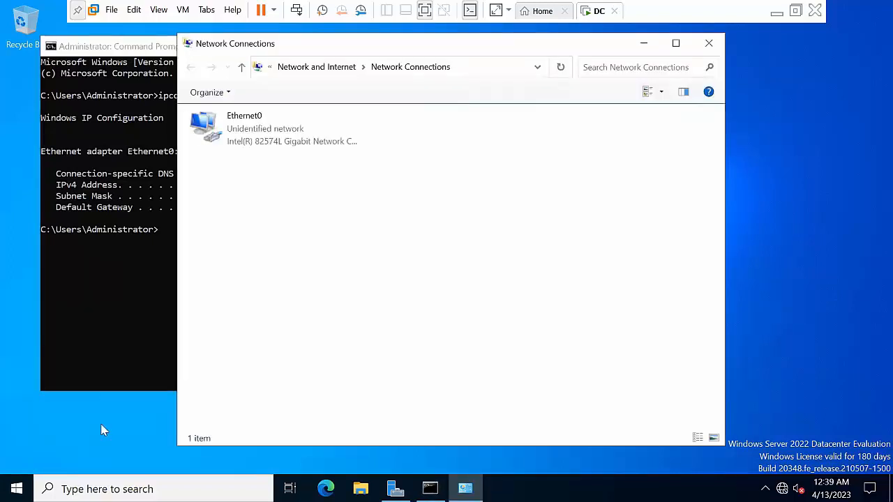
right_click(272, 118)
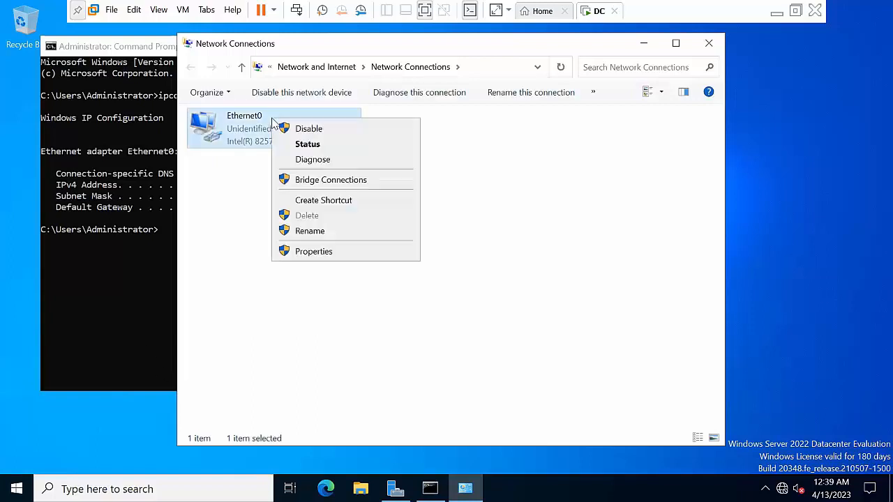
click(322, 252)
click(340, 251)
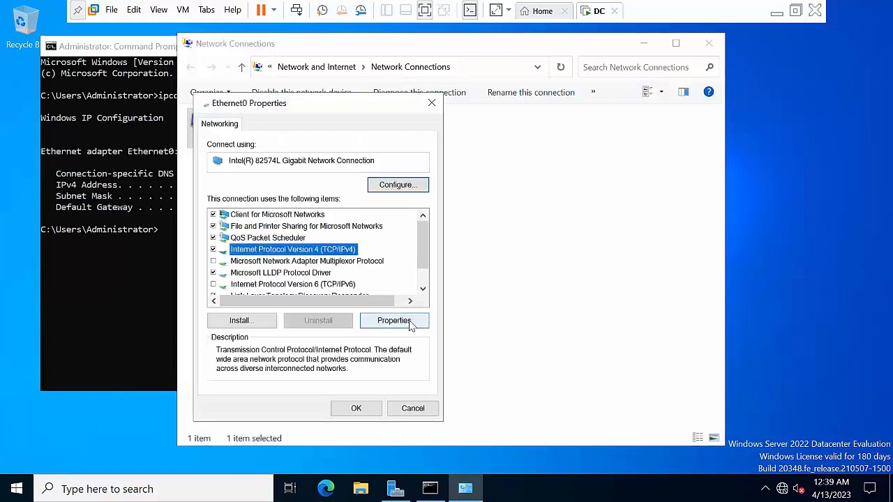
click(394, 320)
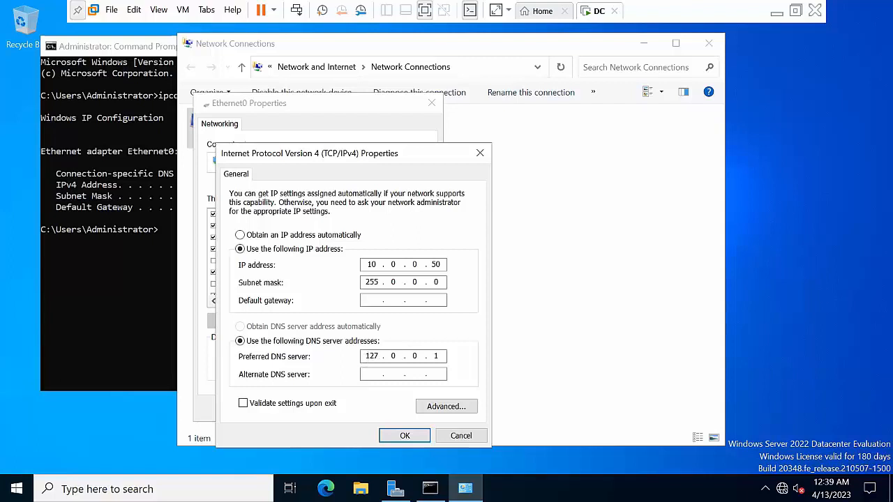
double_click(381, 356)
text(1)
text(10)
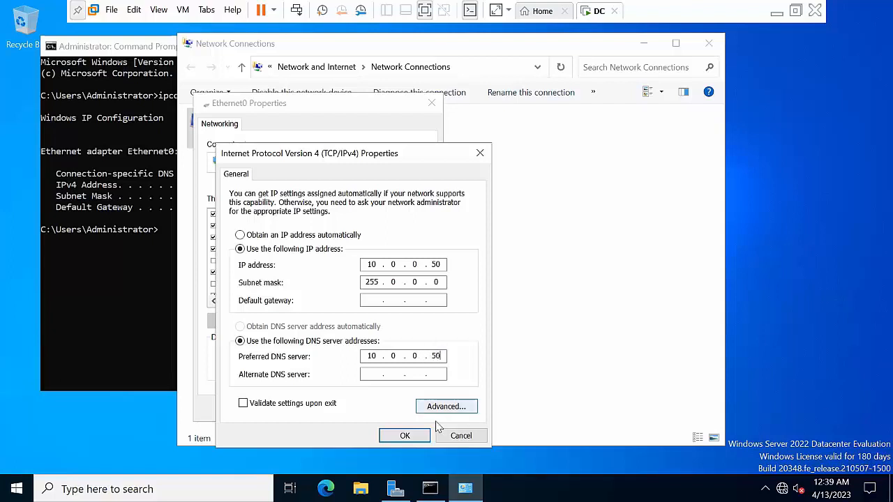
click(419, 436)
click(363, 408)
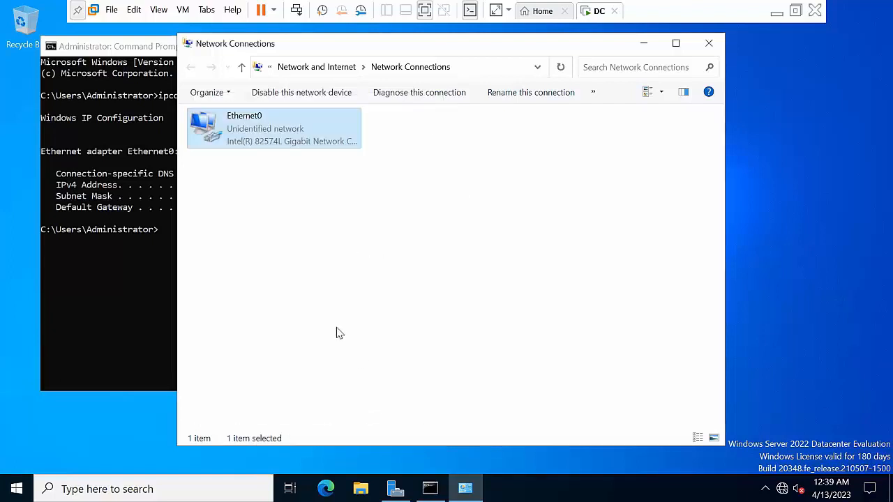
Rerun ipconfig to verify the new DNS, then close Command Prompt and Network Connections
click(99, 286)
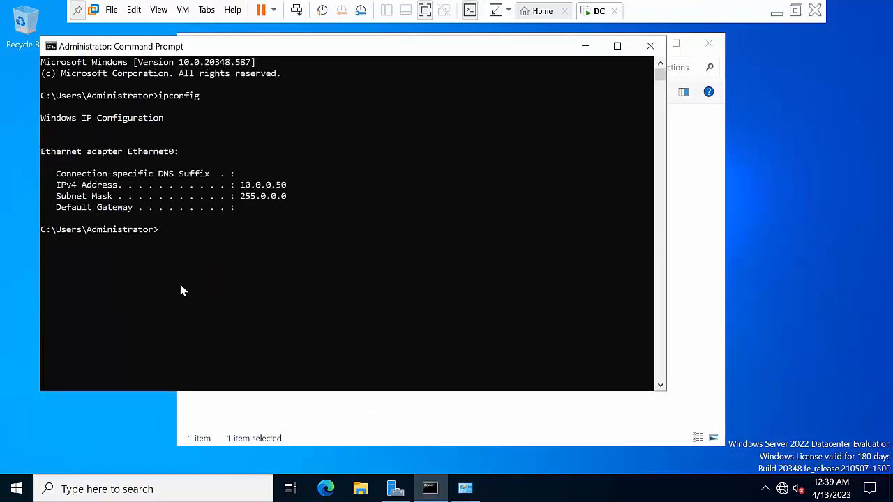
key(Up)
key(Return)
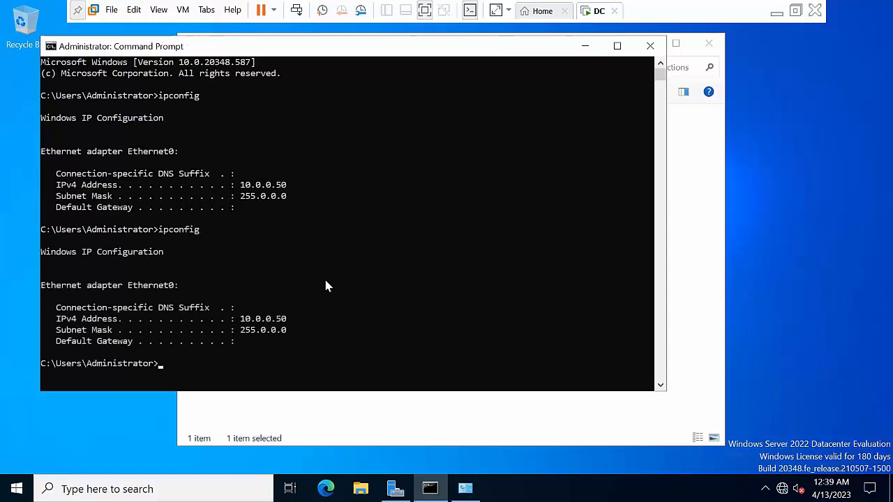
click(650, 46)
click(709, 43)
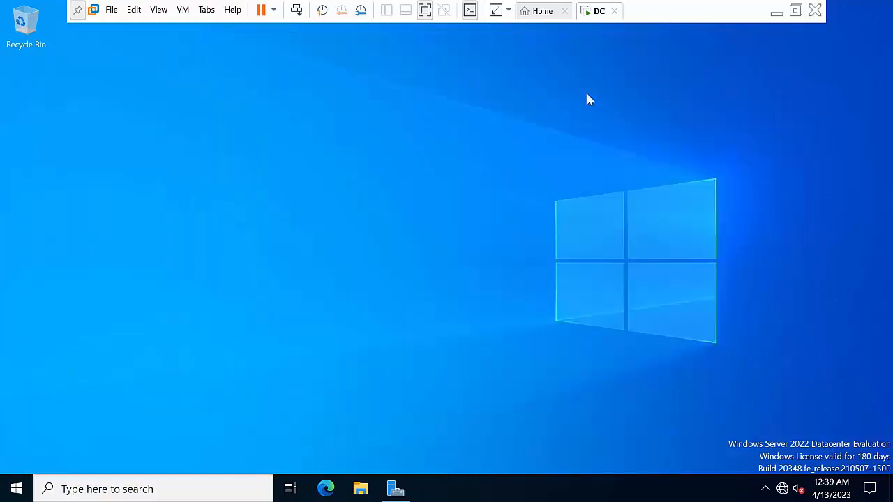
Refresh the guest desktop and check the DC VM's Network Adapter connection mode in VM Settings
right_click(322, 234)
click(373, 272)
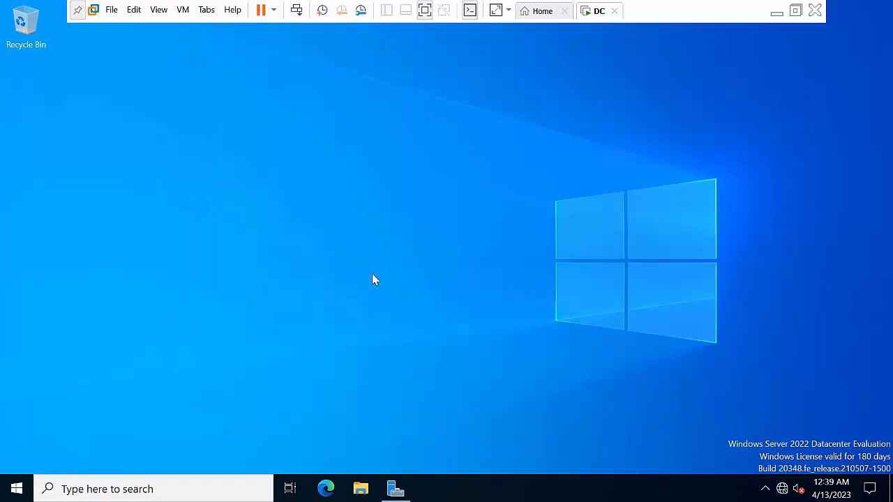
right_click(278, 180)
click(334, 222)
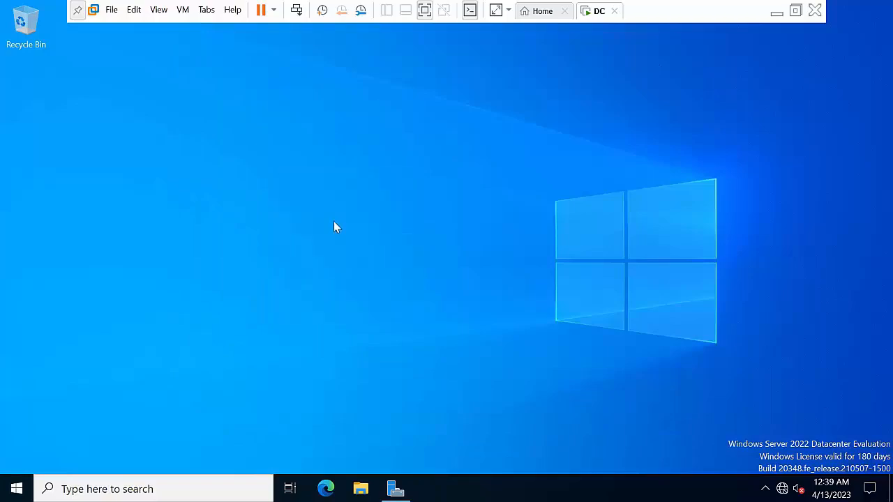
right_click(592, 11)
click(621, 175)
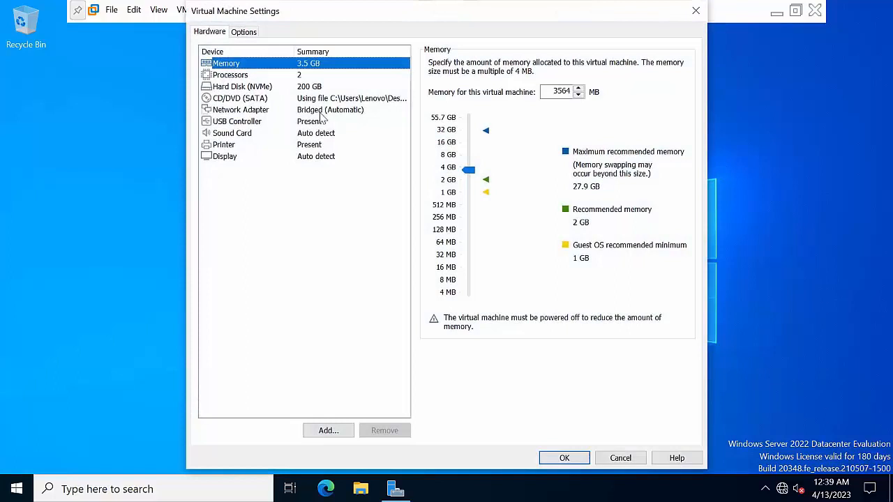
click(321, 111)
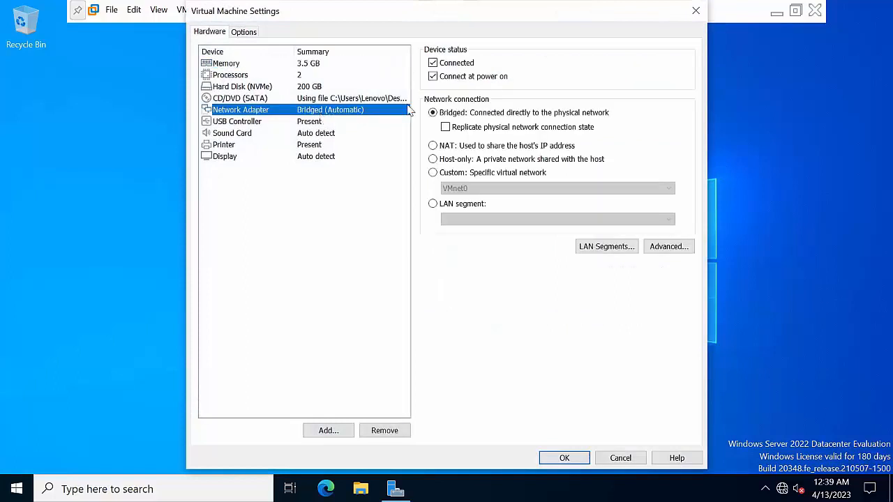
click(696, 11)
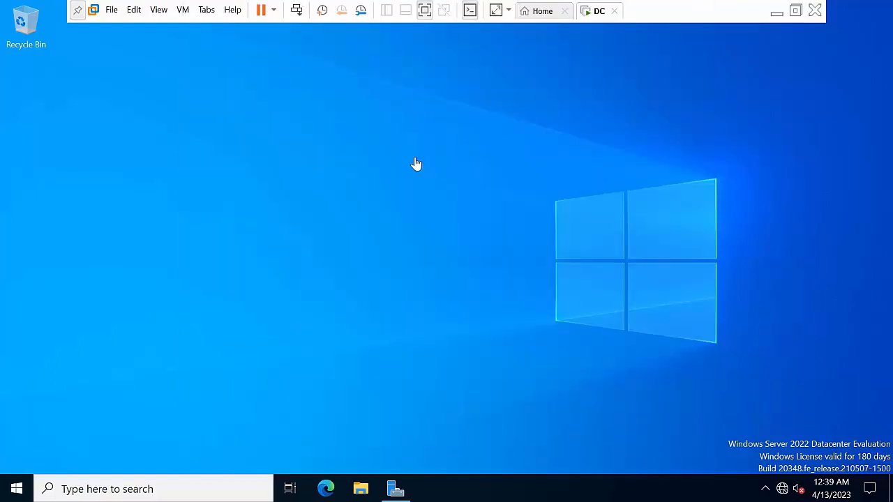
Refresh the desktop again and bring Server Manager back from the taskbar
right_click(285, 132)
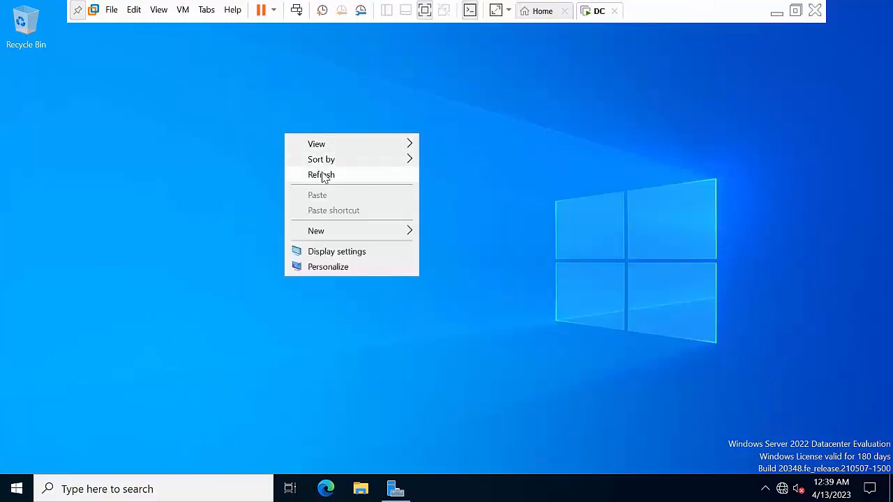
click(325, 174)
right_click(257, 184)
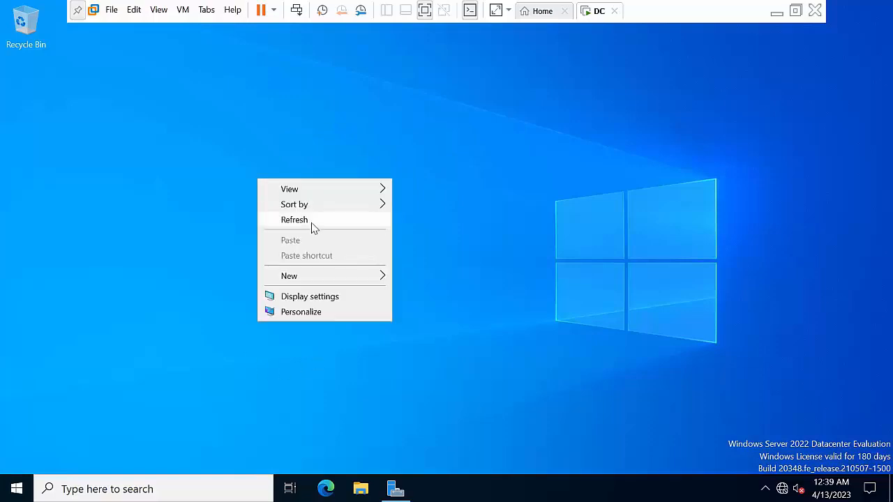
click(313, 220)
click(395, 489)
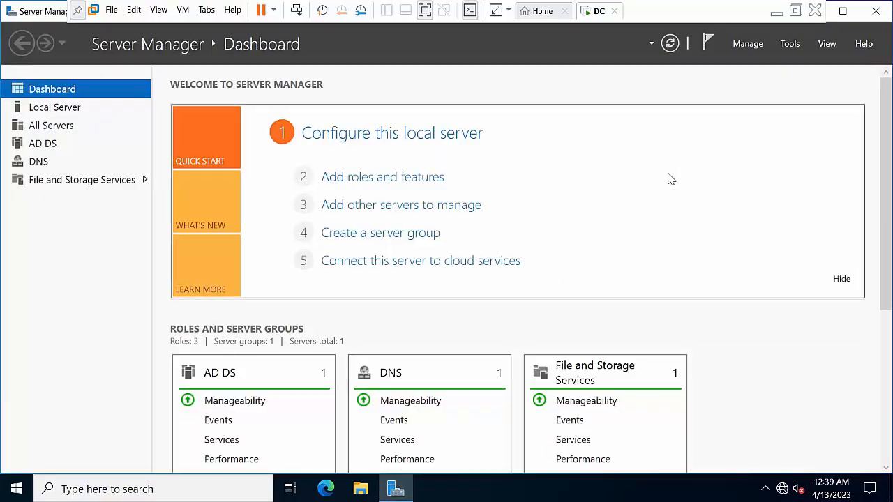
Launch Group Policy Management from Tools, expand Forest > Domains > Abc.com, and edit Default Domain Policy
click(788, 46)
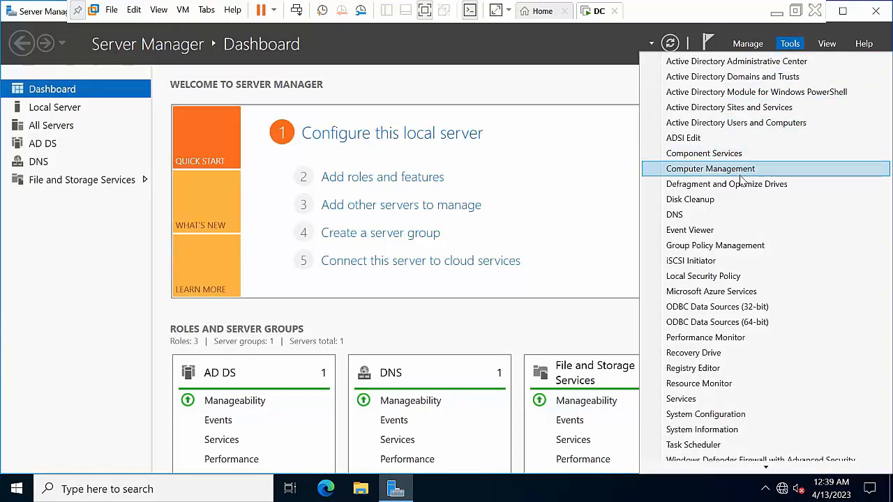
click(716, 246)
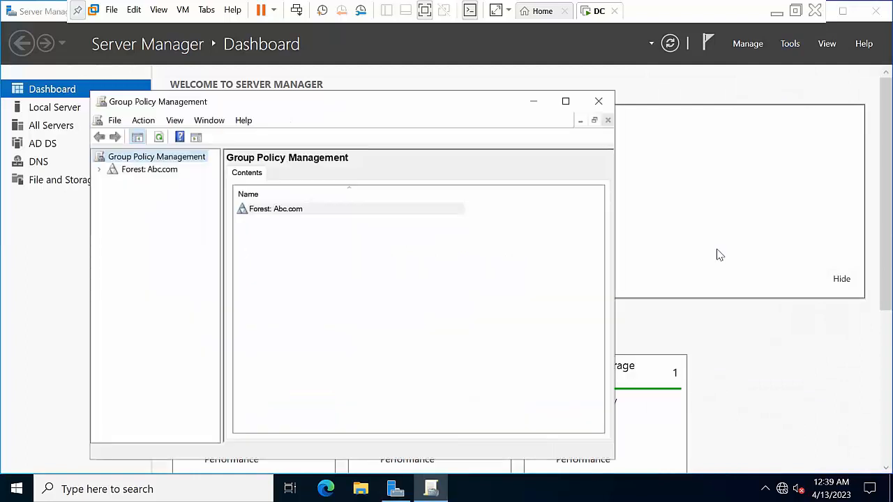
click(565, 101)
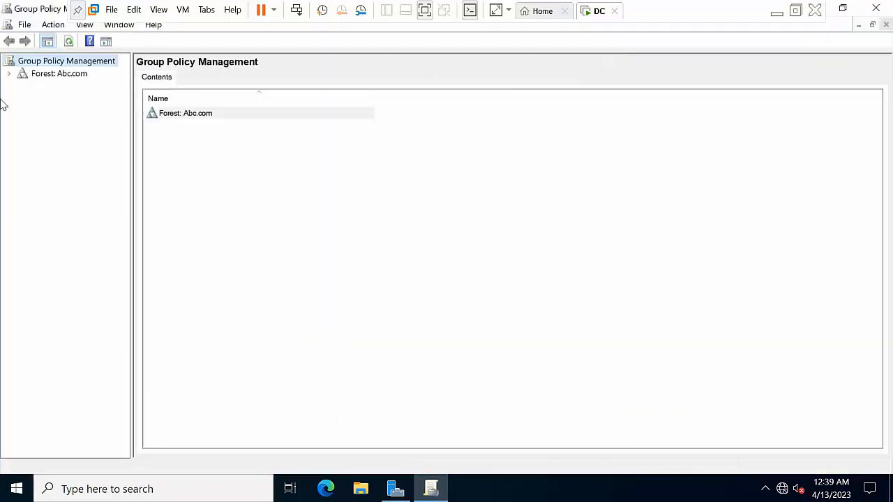
click(9, 74)
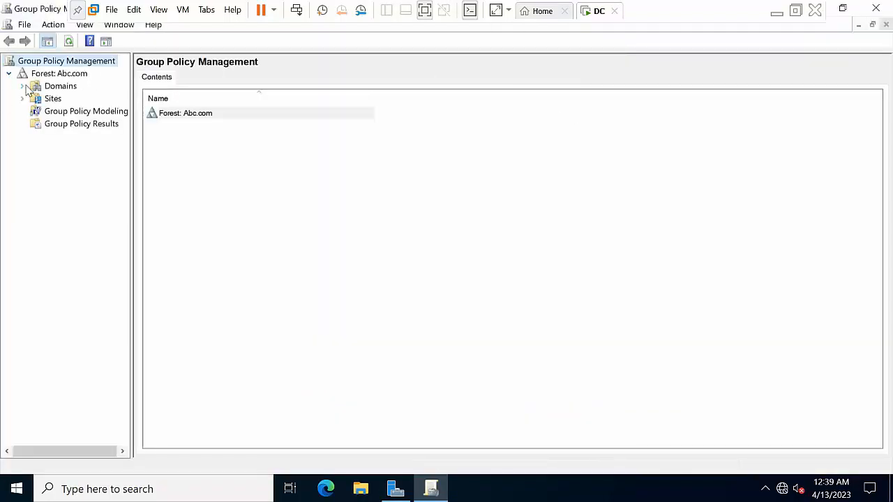
click(21, 85)
click(35, 99)
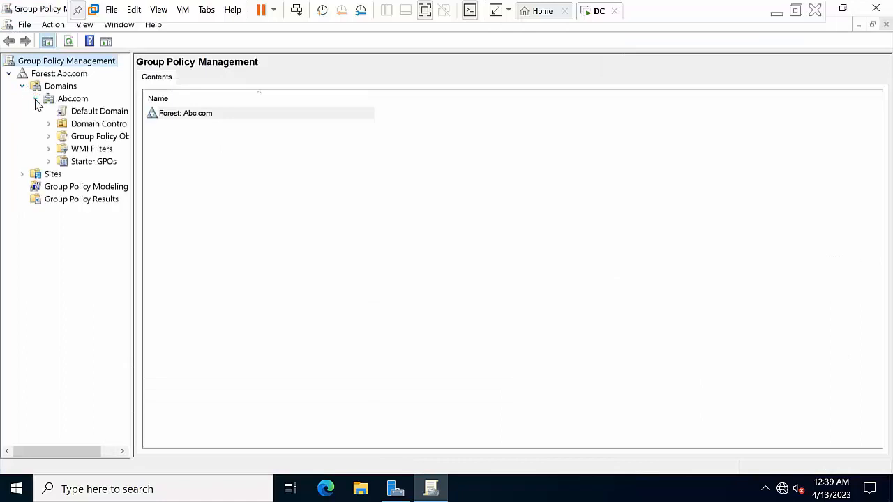
click(87, 111)
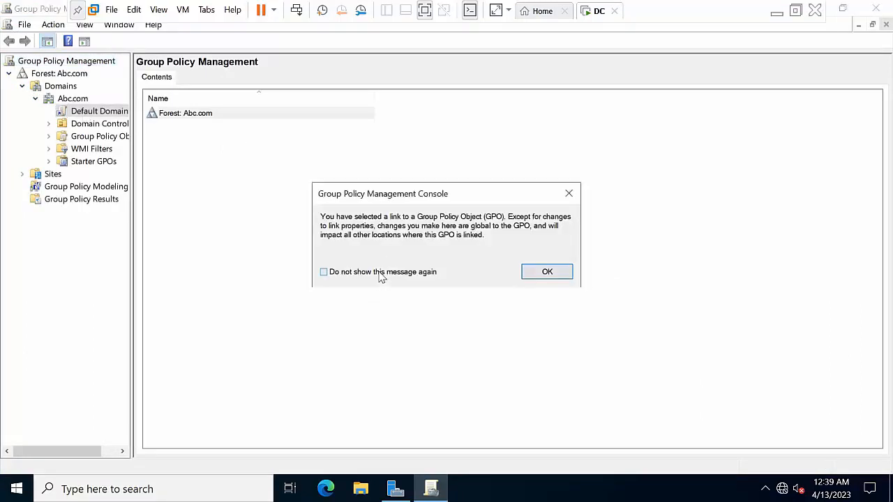
click(537, 273)
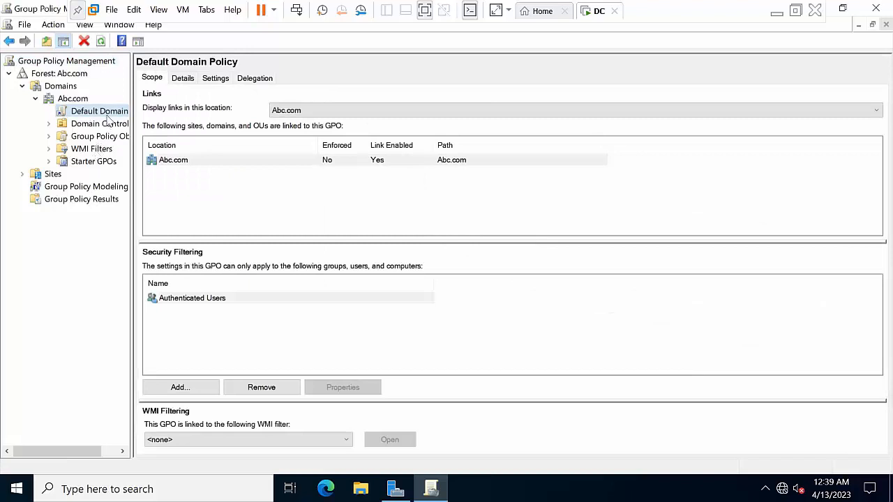
right_click(99, 117)
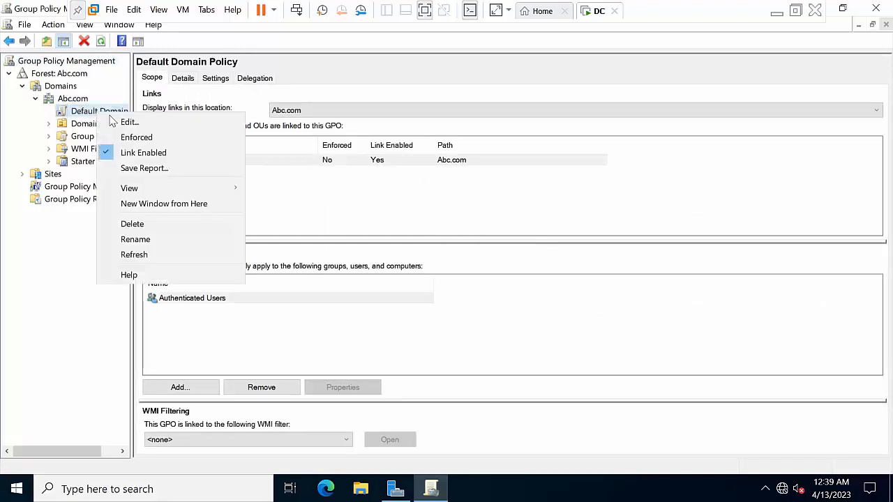
click(125, 122)
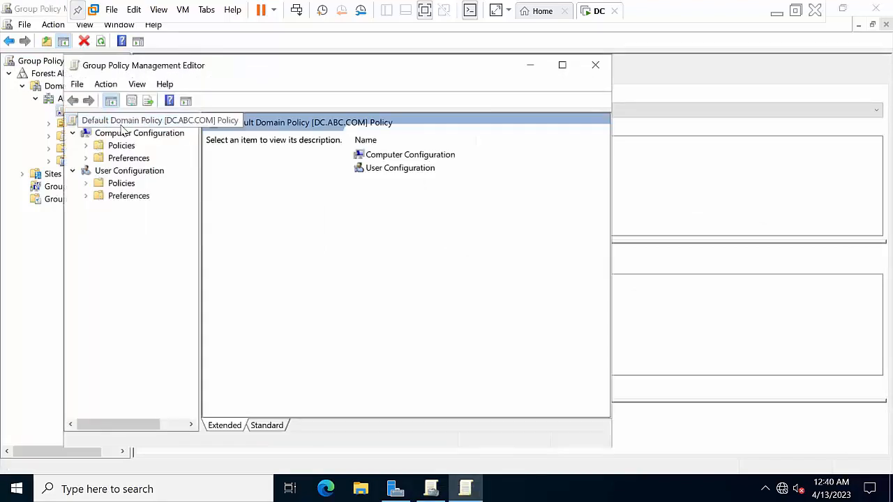
Navigate to Computer Configuration > Policies > Windows Settings > Security Settings > Account Policies > Password Policy
click(120, 147)
double_click(120, 147)
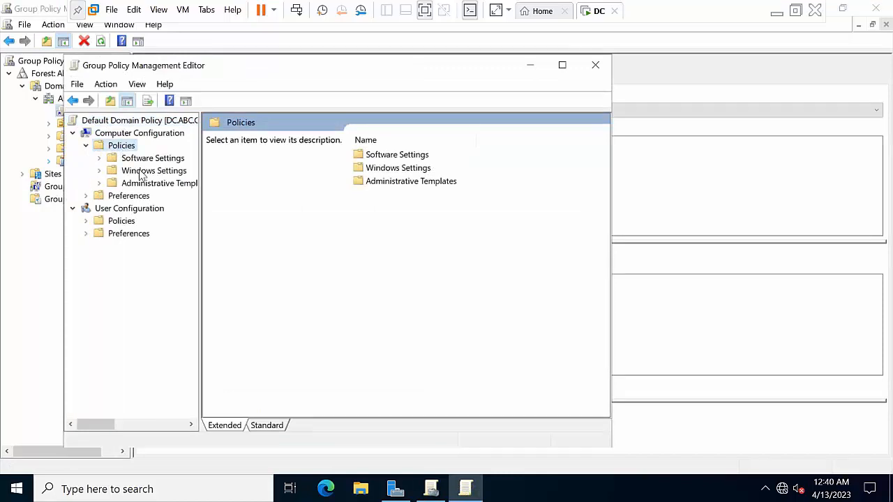
double_click(141, 173)
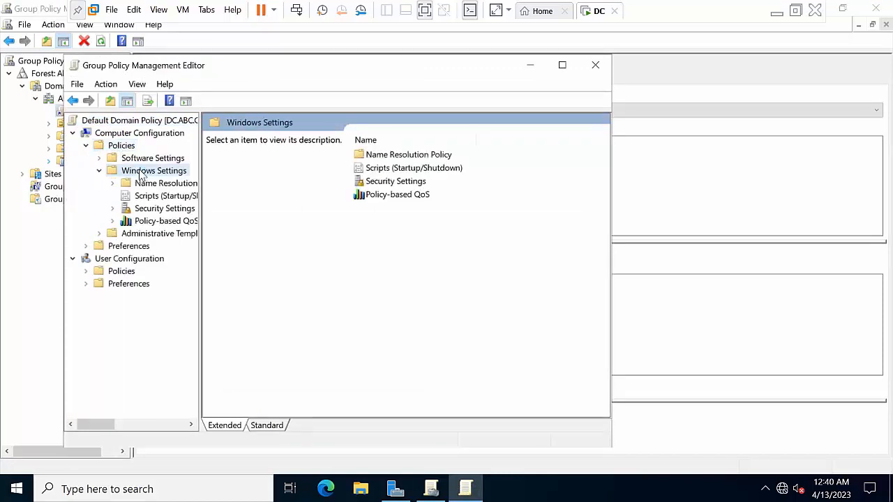
click(150, 209)
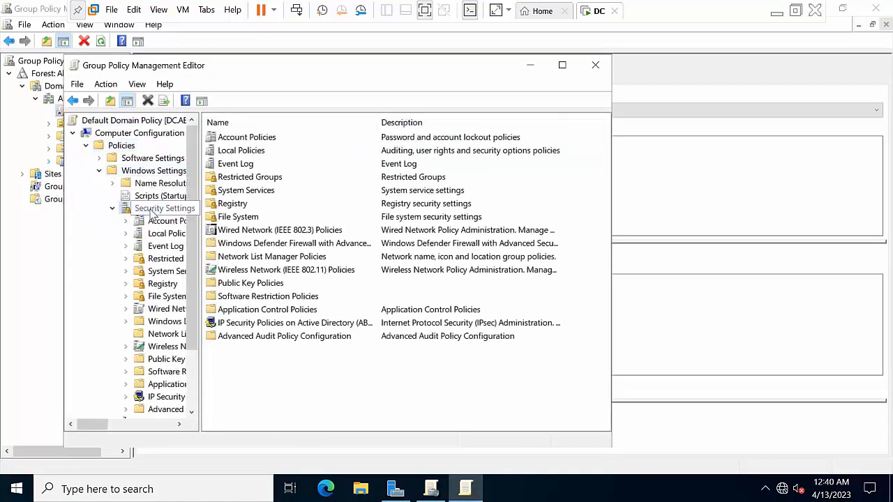
double_click(245, 139)
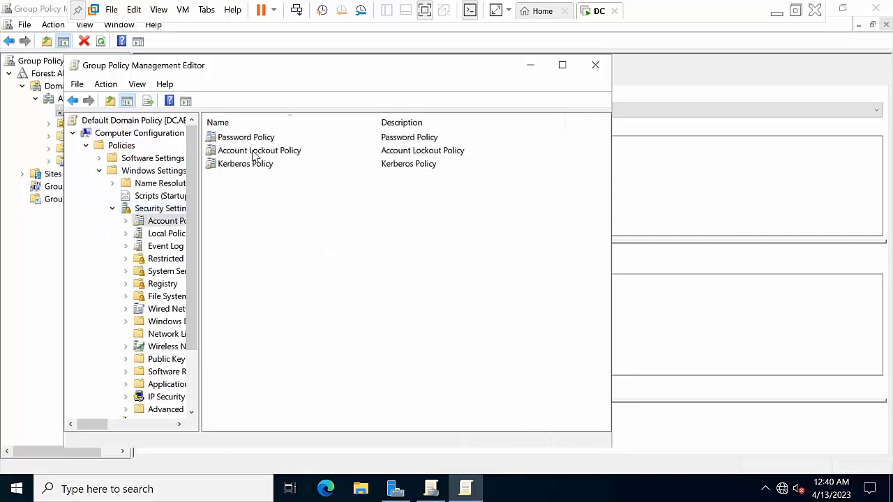
double_click(259, 139)
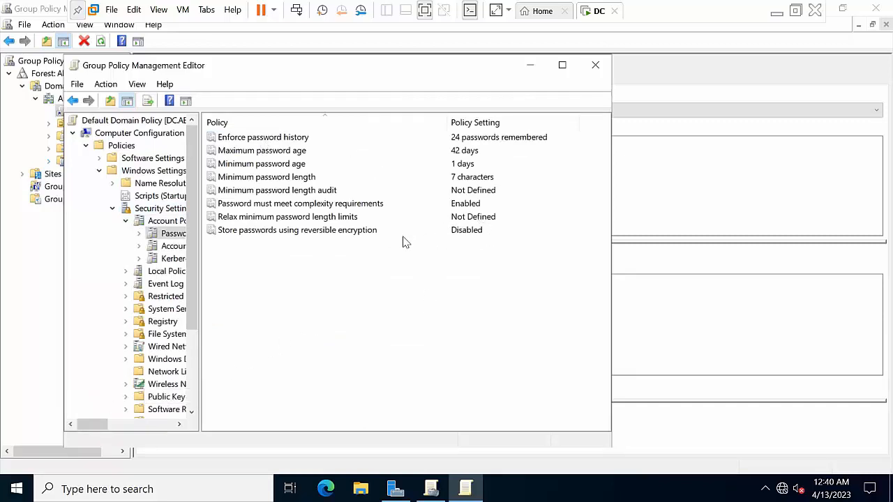
Disable password complexity requirements and set minimum password length to 0 characters
double_click(346, 204)
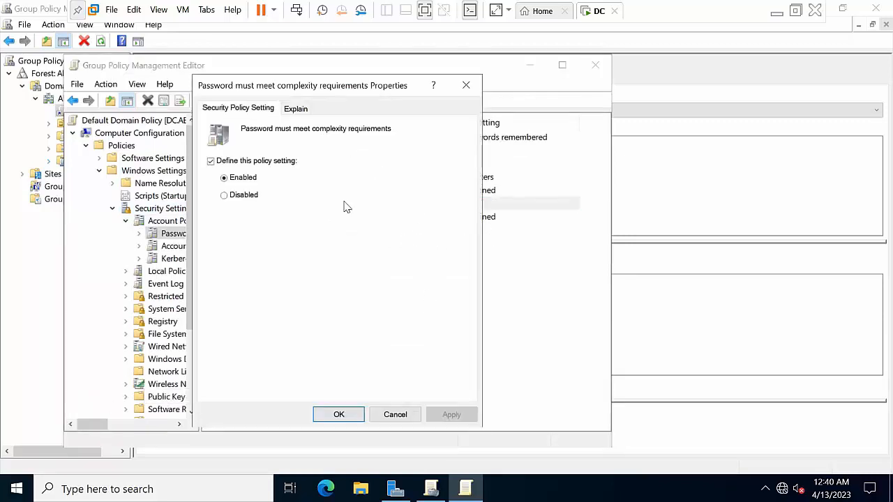
click(249, 202)
click(452, 414)
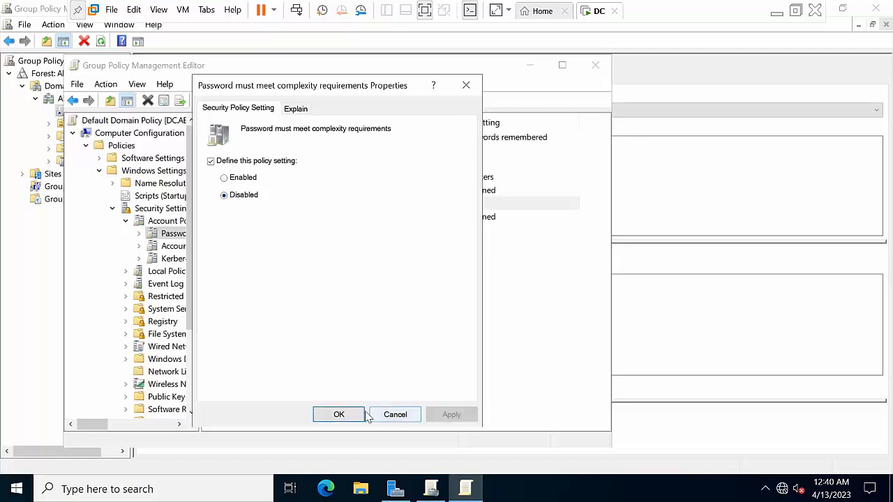
click(339, 414)
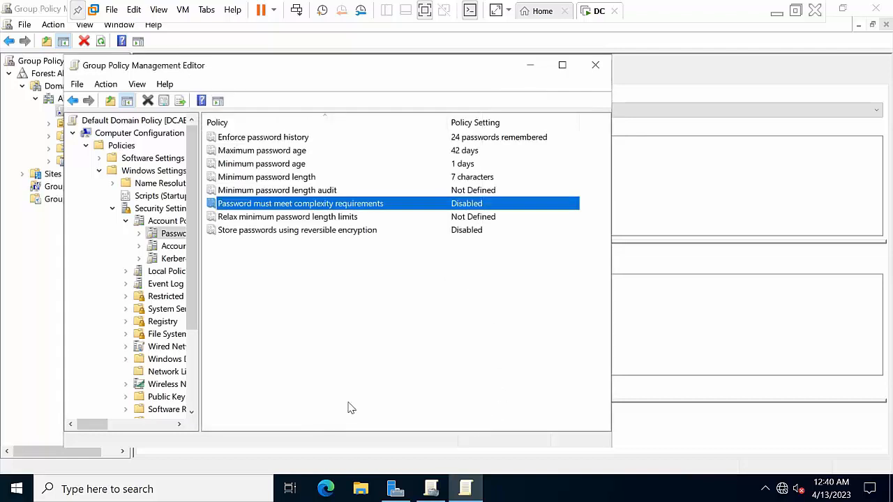
double_click(317, 178)
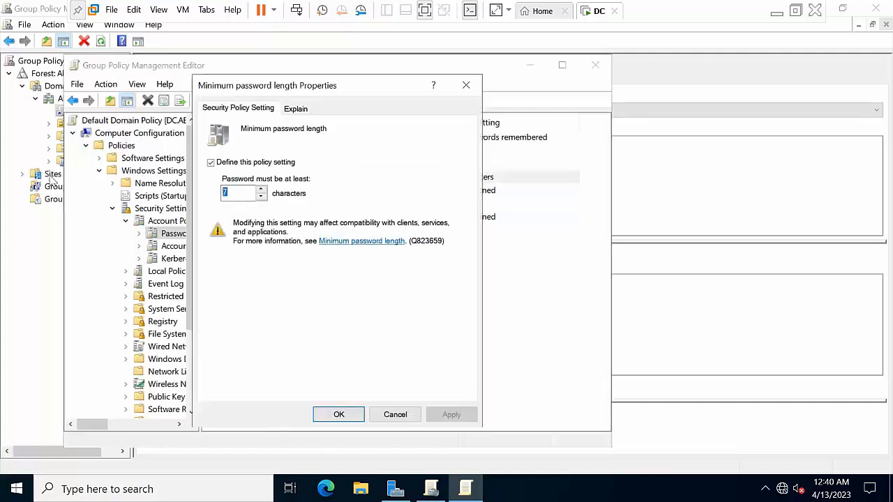
text(0)
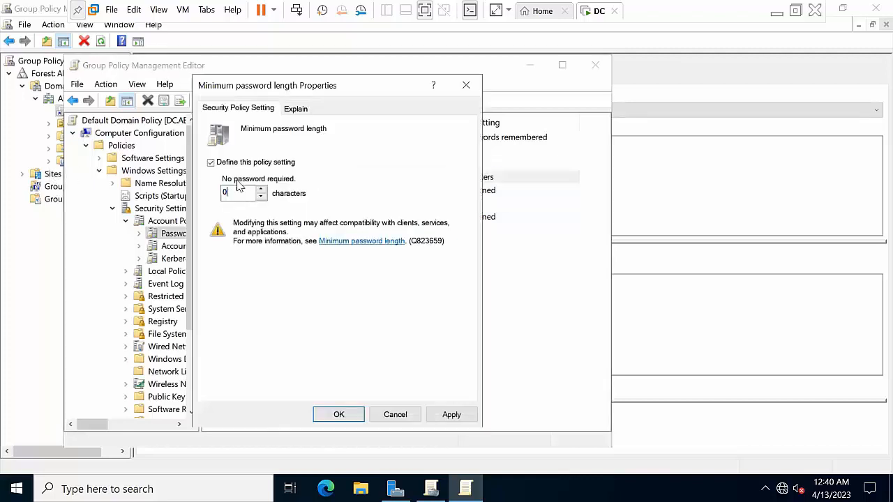
click(450, 415)
click(323, 421)
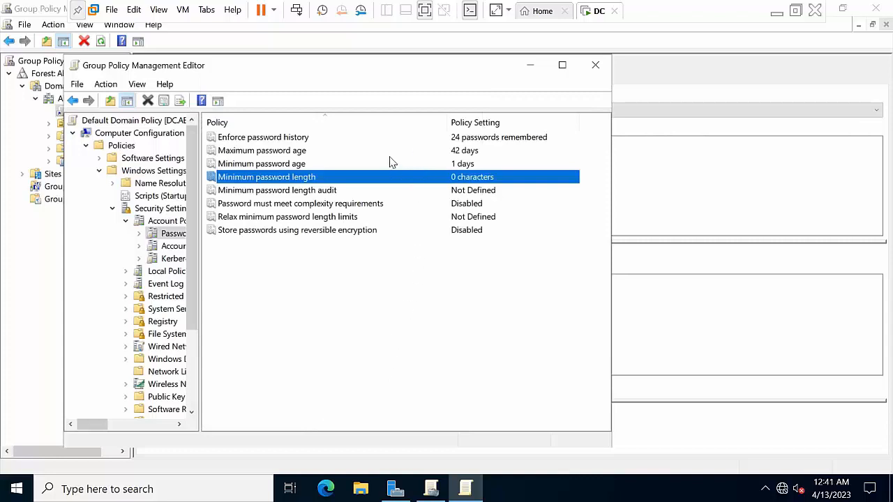
Set Enforce password history to 2 passwords remembered and close the Group Policy Management Editor
click(358, 153)
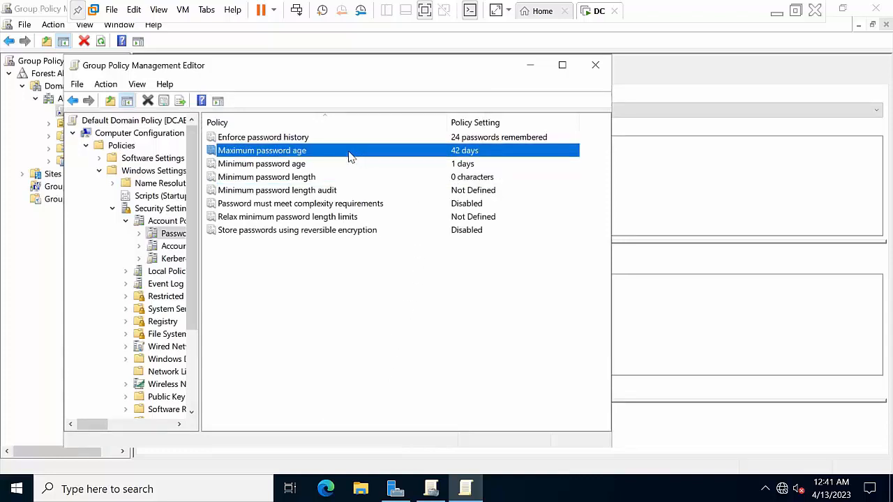
double_click(359, 137)
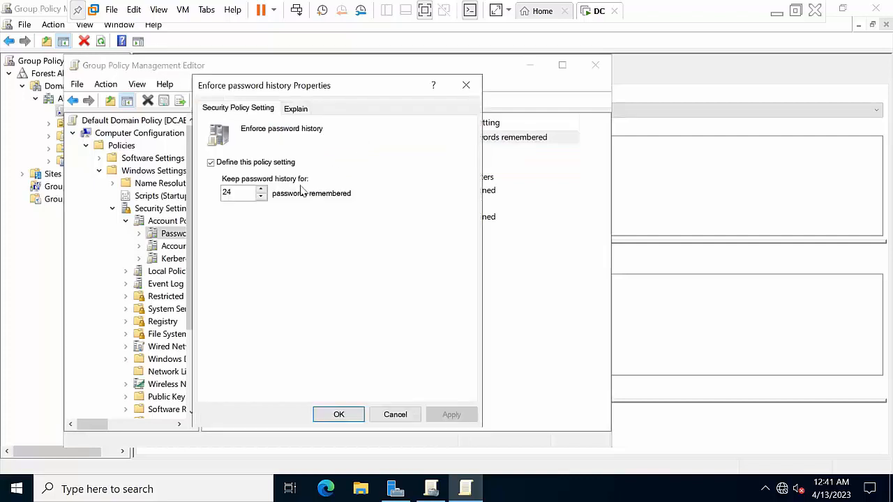
double_click(234, 193)
text(2)
click(452, 414)
click(357, 414)
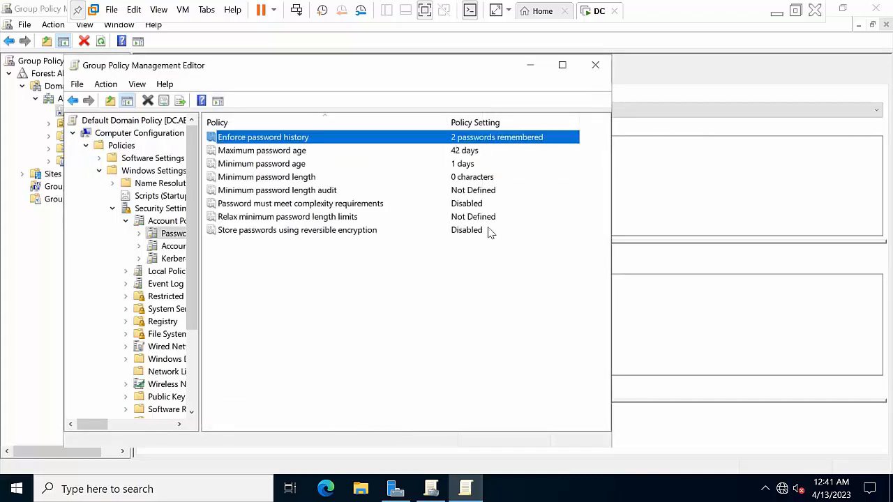
click(593, 67)
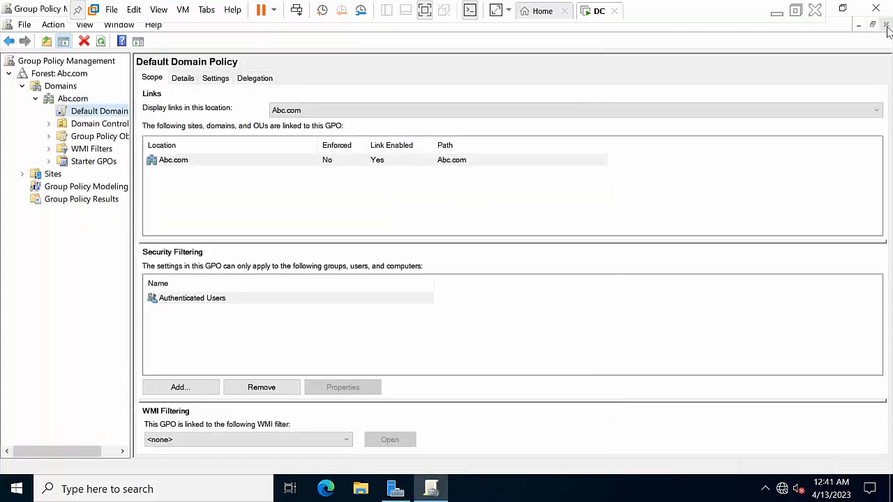
Close Group Policy Management and Server Manager
click(859, 25)
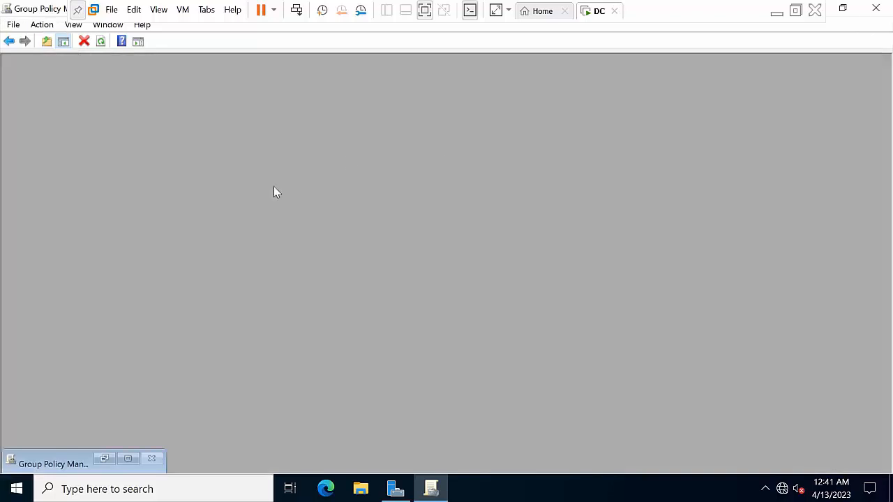
click(878, 7)
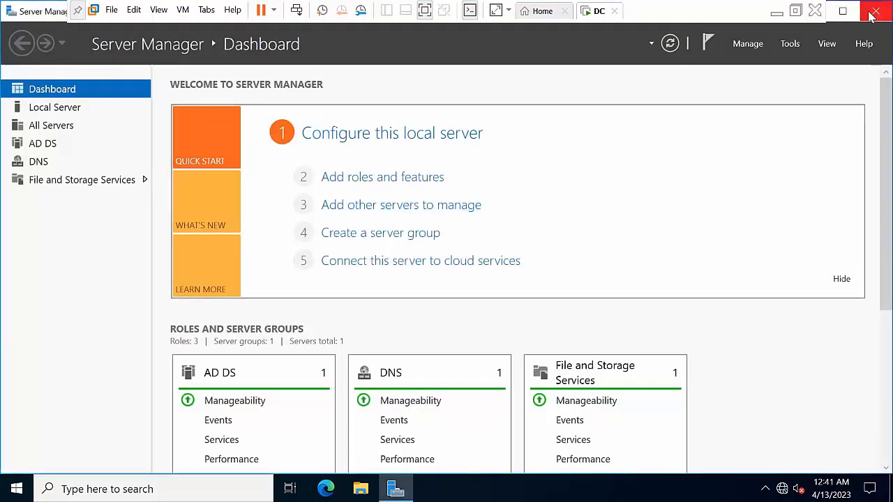
click(876, 10)
Run 'gpupdate /force' in a Command Prompt opened as administrator
click(130, 489)
text(cmd)
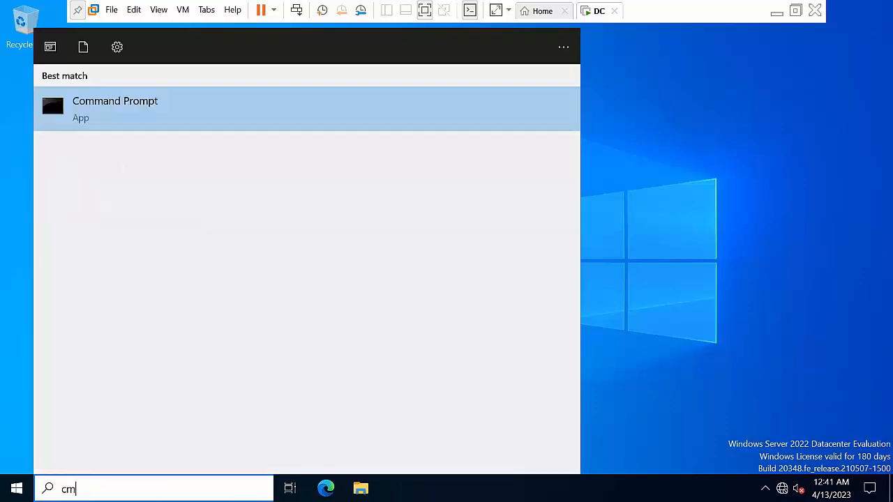
right_click(168, 117)
click(223, 129)
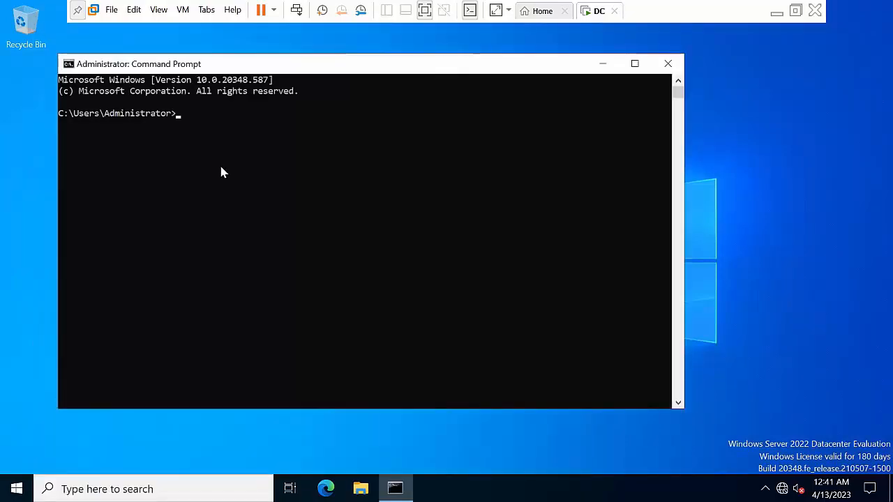
text(gpupdate /force)
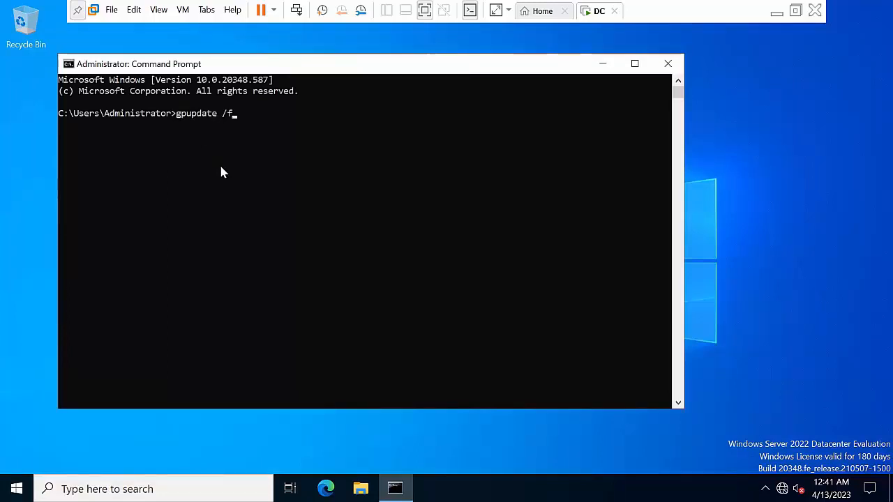
key(Return)
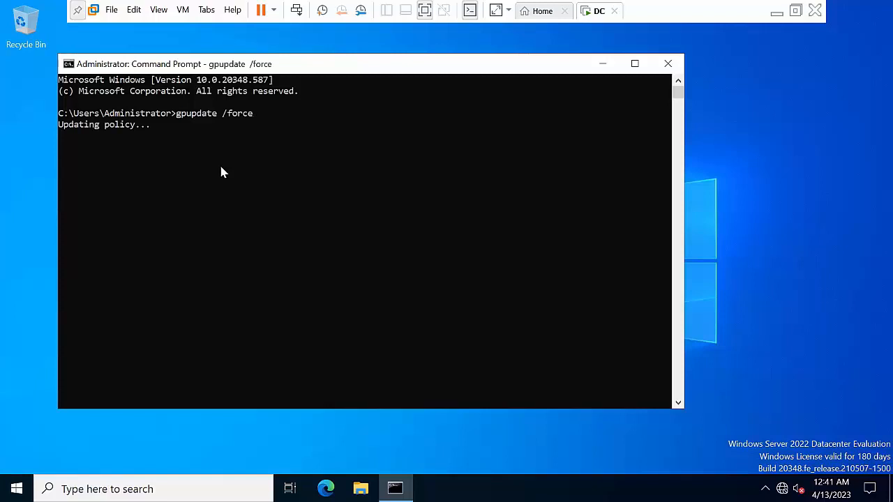
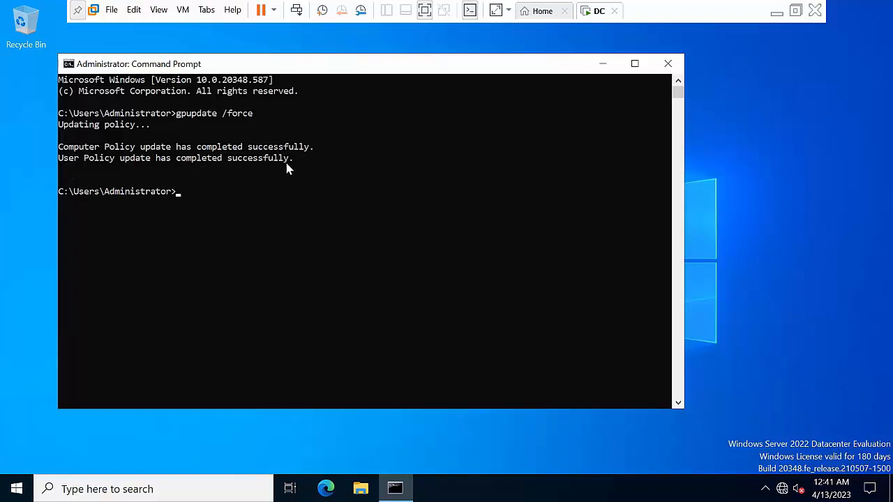
Close the administrator Command Prompt on the DC and bring up the Start menu
click(668, 63)
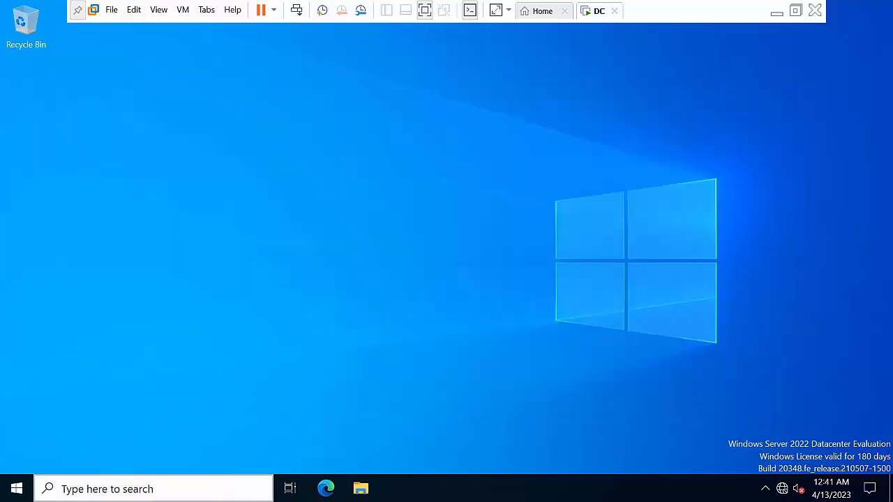
click(3, 496)
Launch Active Directory Users and Computers from Server Manager and open Abc.com > Users
click(90, 122)
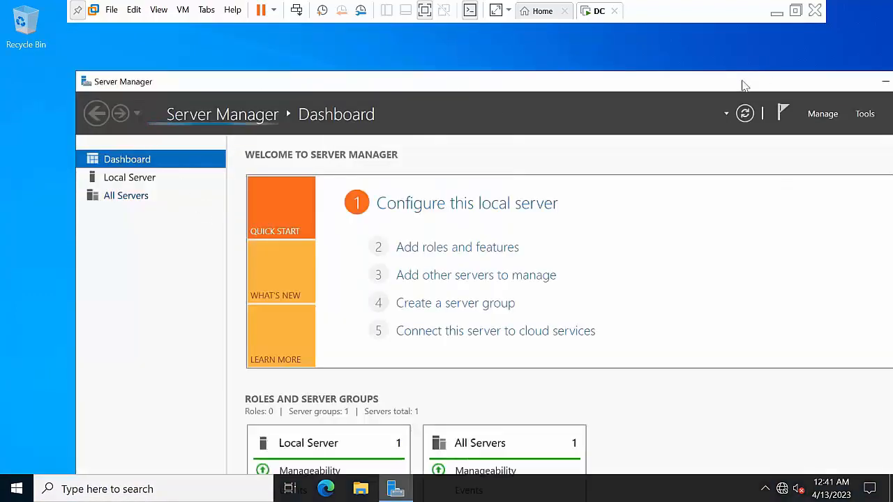
drag(746, 85, 552, 96)
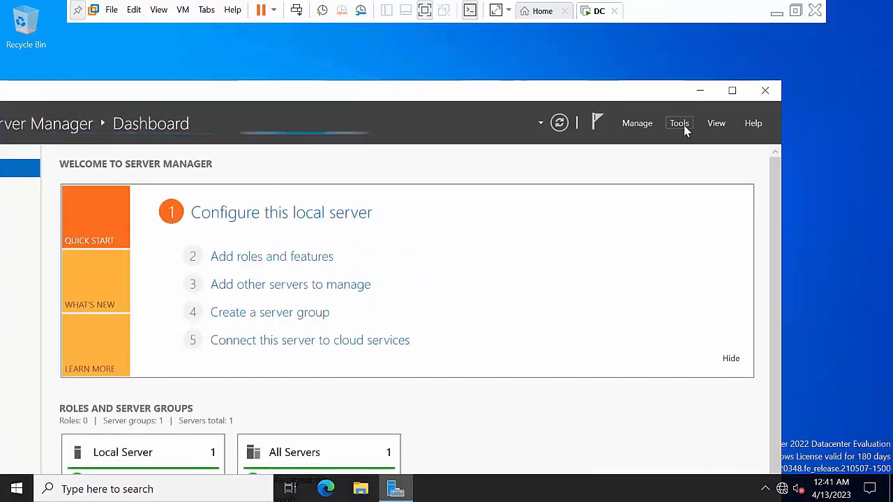
click(682, 124)
click(706, 204)
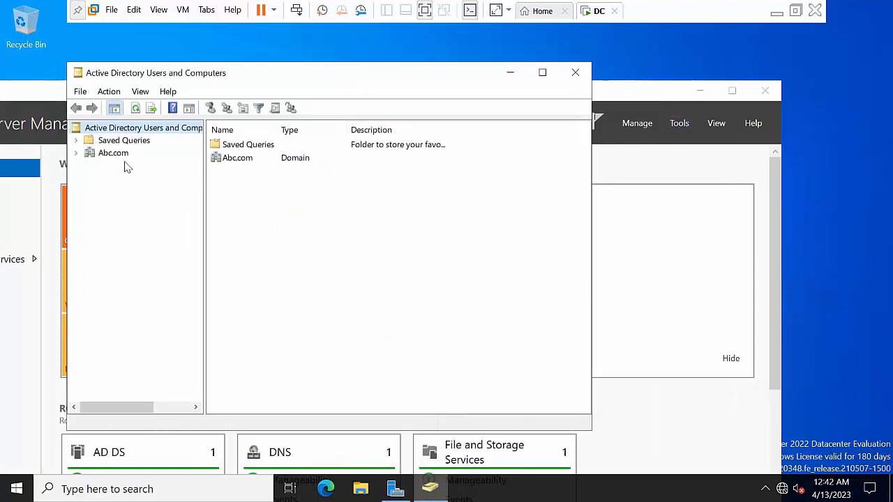
click(120, 155)
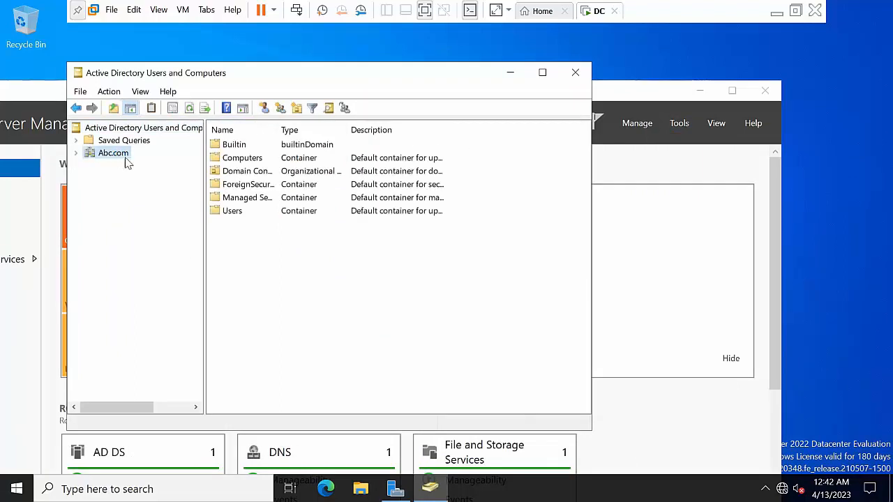
double_click(256, 214)
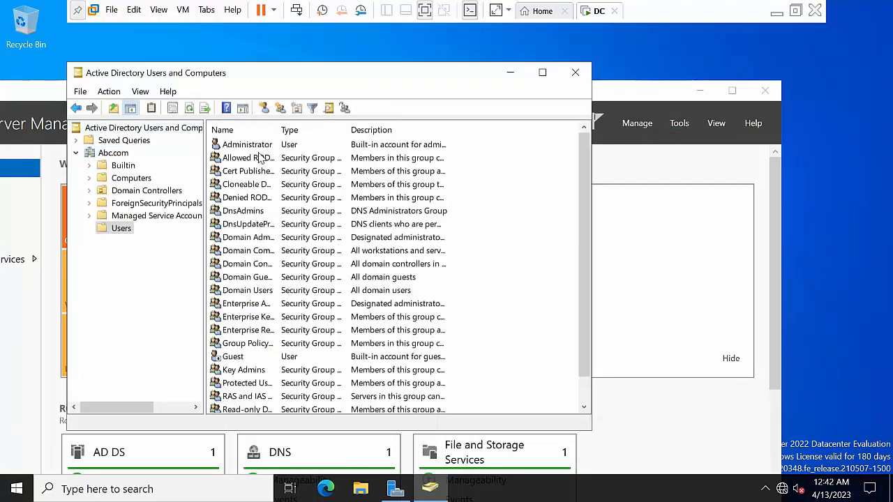
View the domain Administrator account's properties and close them unchanged
click(261, 145)
right_click(261, 145)
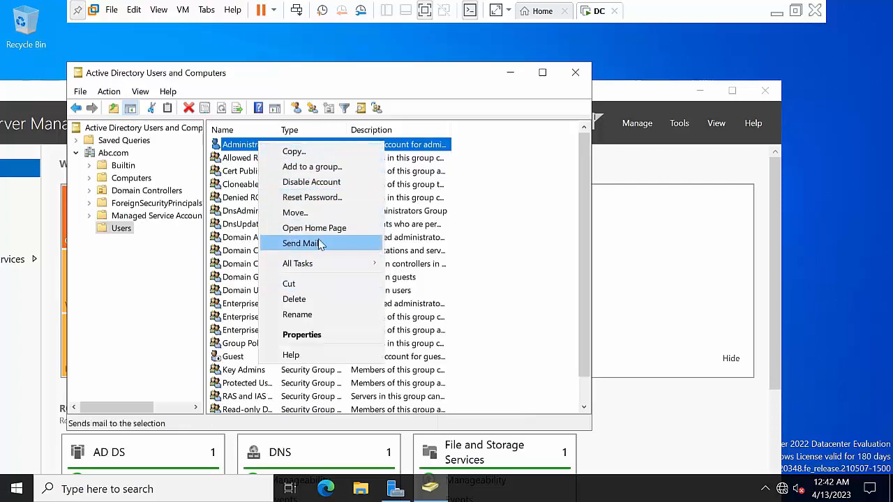
double_click(241, 147)
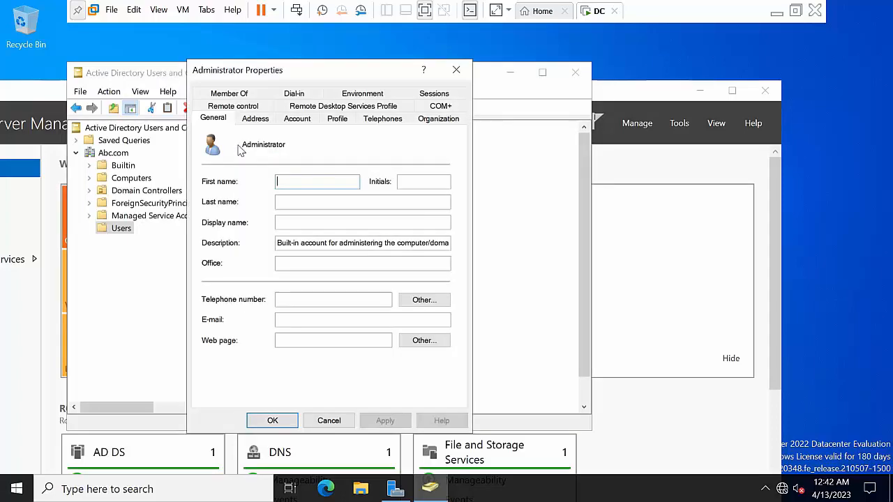
click(457, 70)
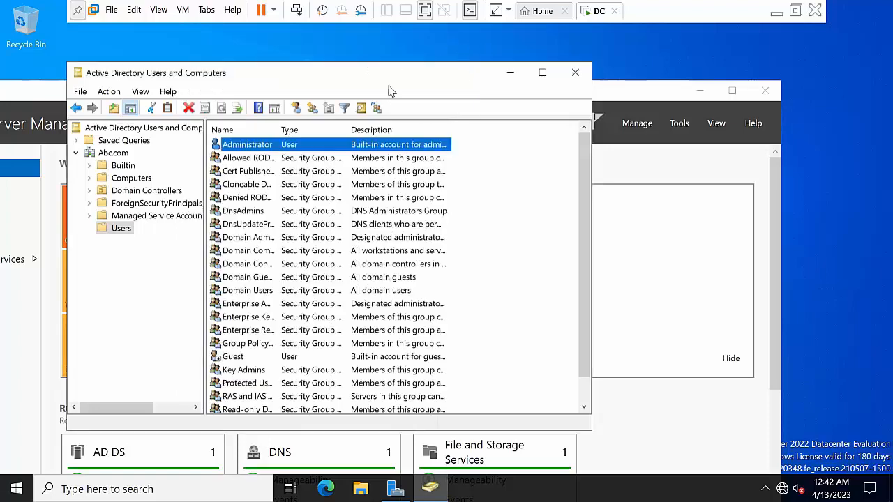
Reset the Administrator password with Unlock account checked, then close ADUC and Server Manager
right_click(282, 146)
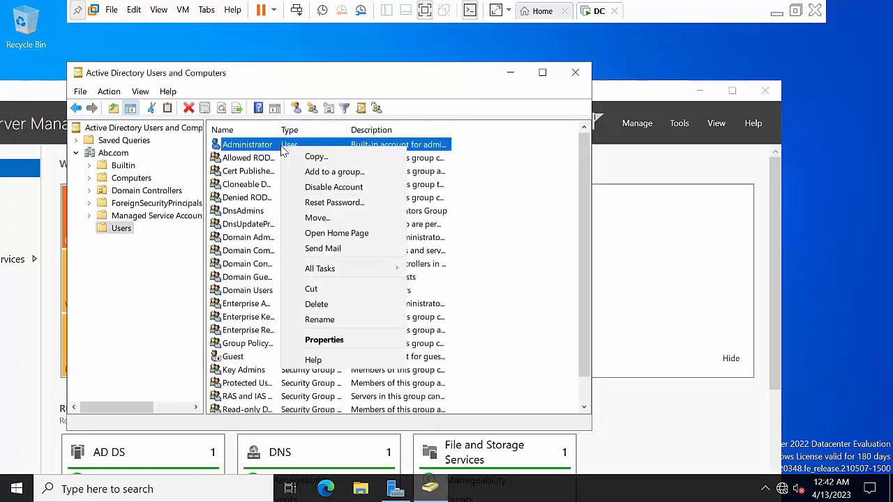
click(333, 203)
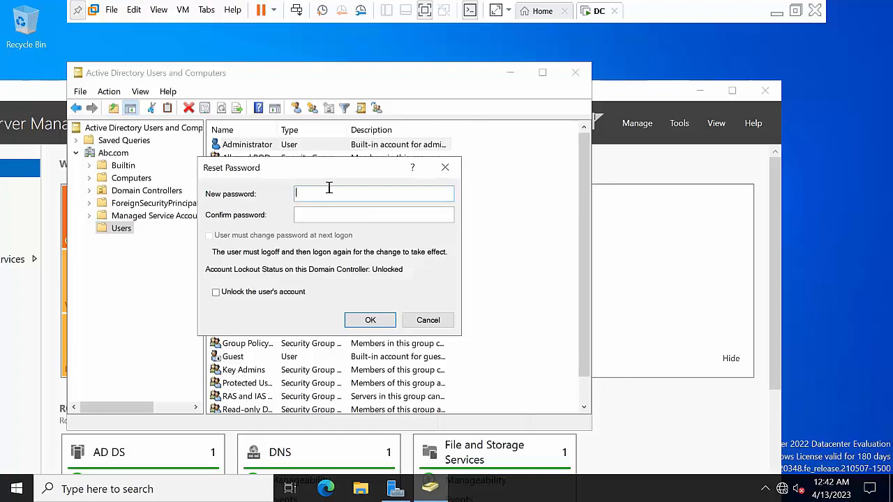
key(Tab)
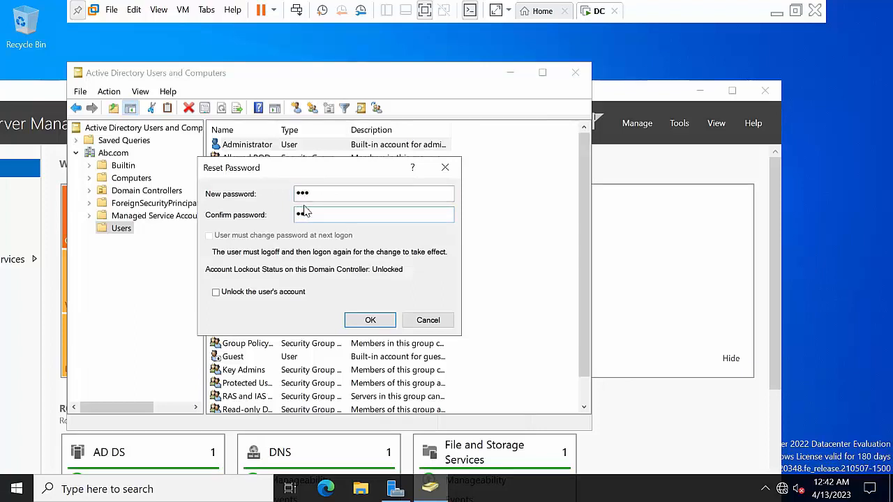
click(285, 293)
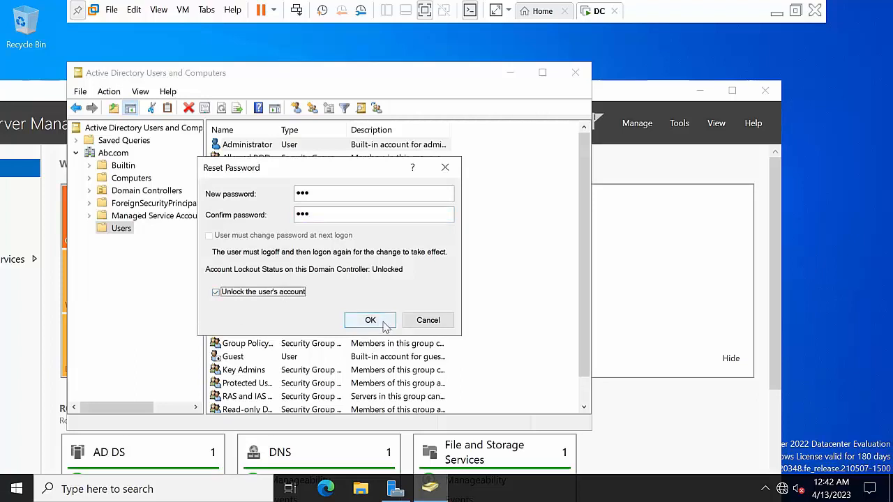
click(350, 320)
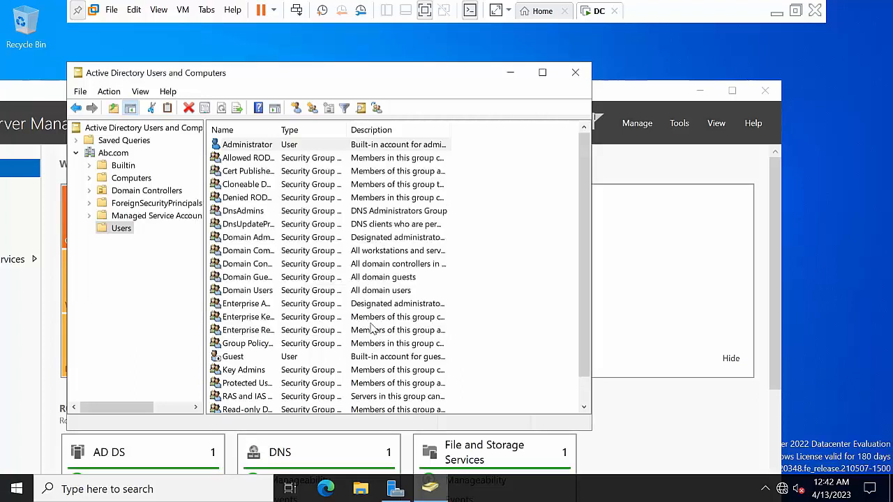
click(532, 335)
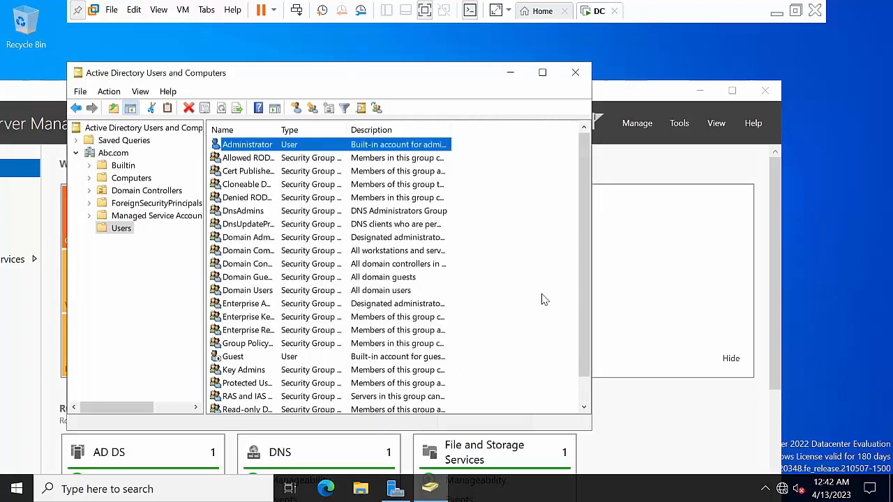
click(576, 74)
click(765, 91)
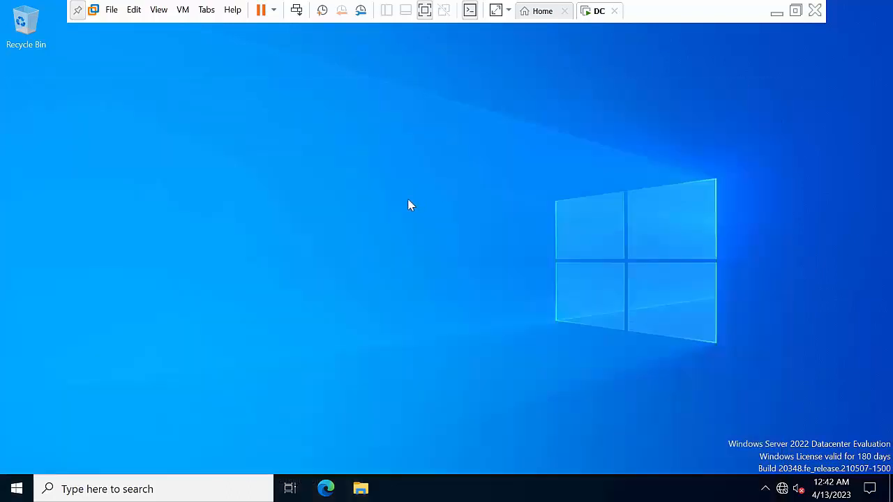
Refresh the DC desktop three times
right_click(313, 178)
click(367, 217)
right_click(241, 143)
click(300, 183)
right_click(260, 152)
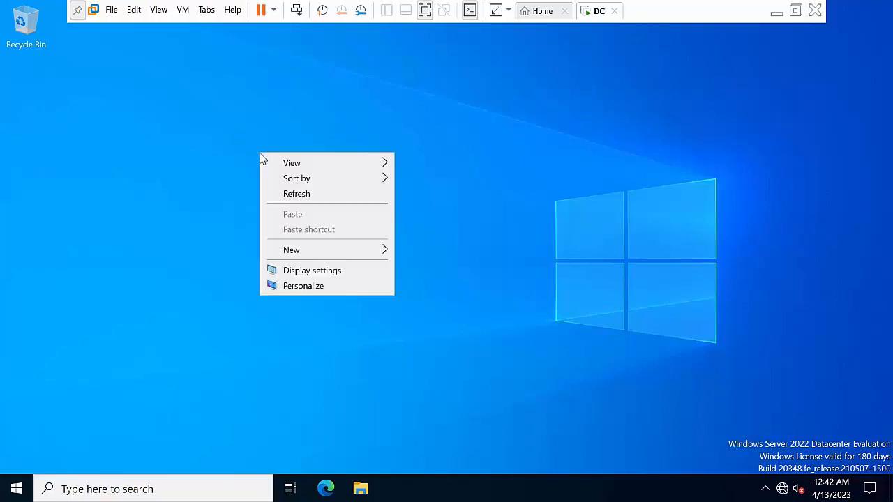
click(305, 194)
Launch DNS Manager from Server Manager's Tools menu and minimize Server Manager
click(15, 488)
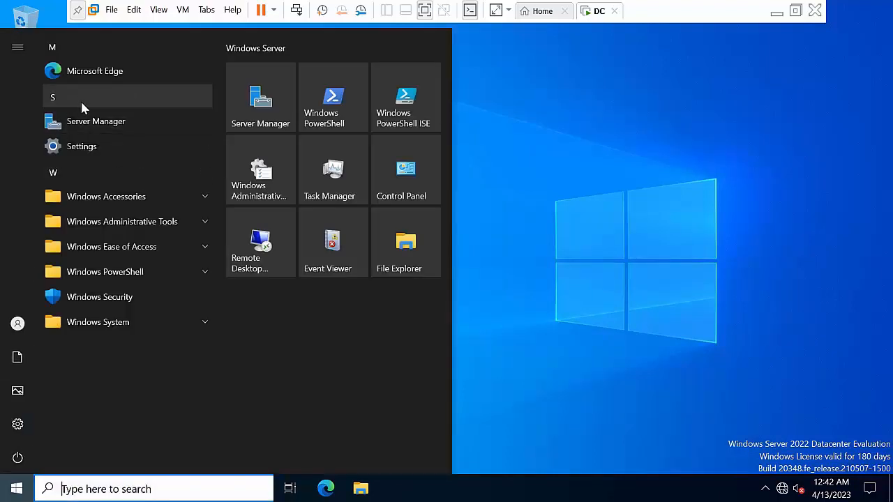
click(82, 126)
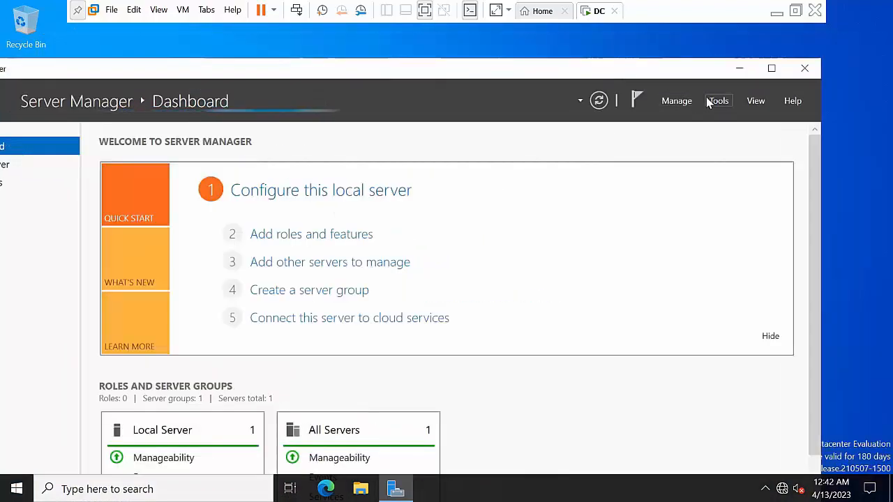
click(718, 100)
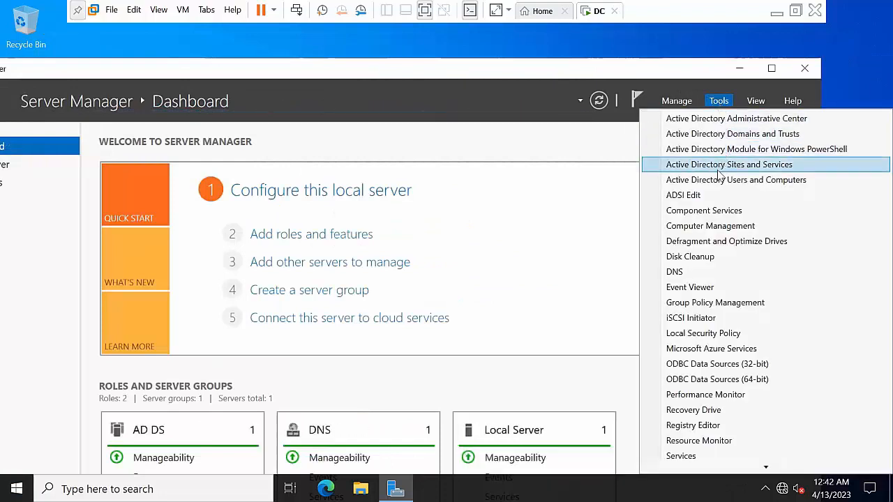
click(680, 272)
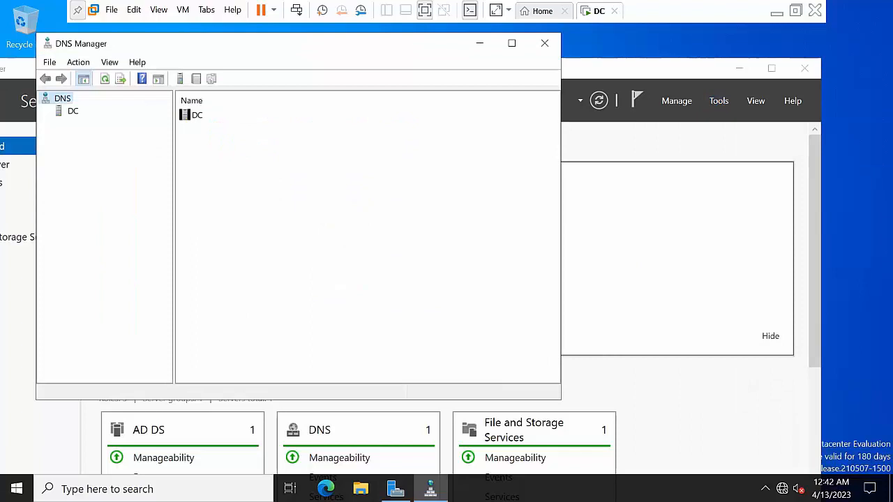
click(744, 72)
Expand DC > Forward Lookup Zones to view Abc.com records, then select Reverse Lookup Zones
click(79, 115)
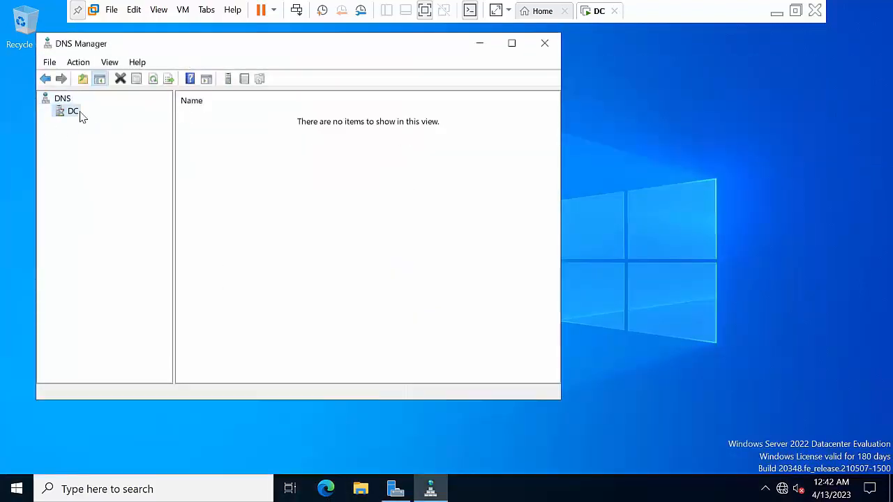
click(47, 113)
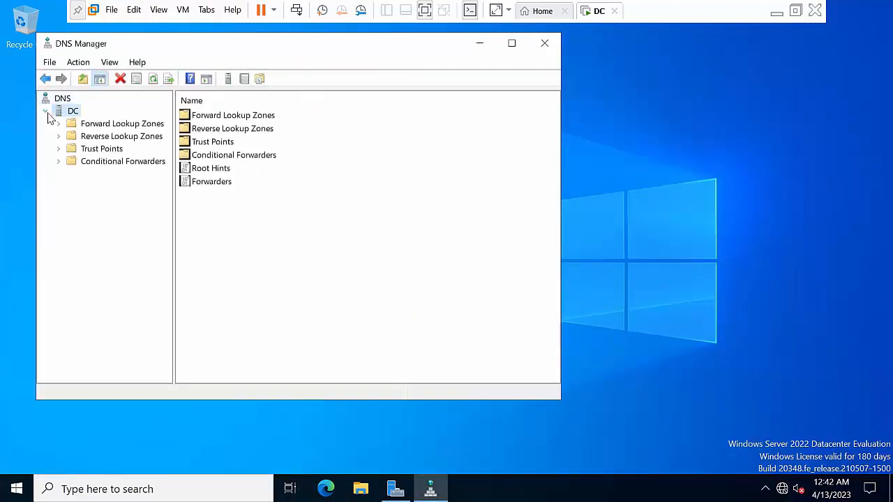
double_click(116, 126)
click(112, 147)
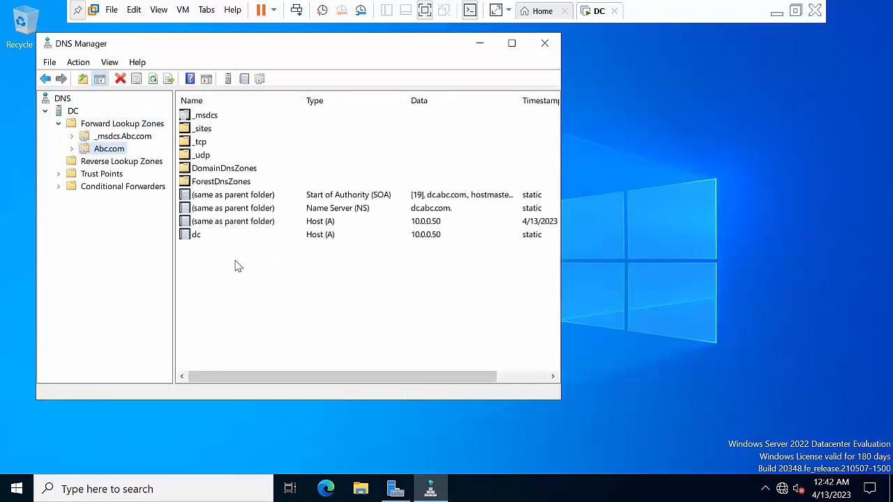
right_click(105, 152)
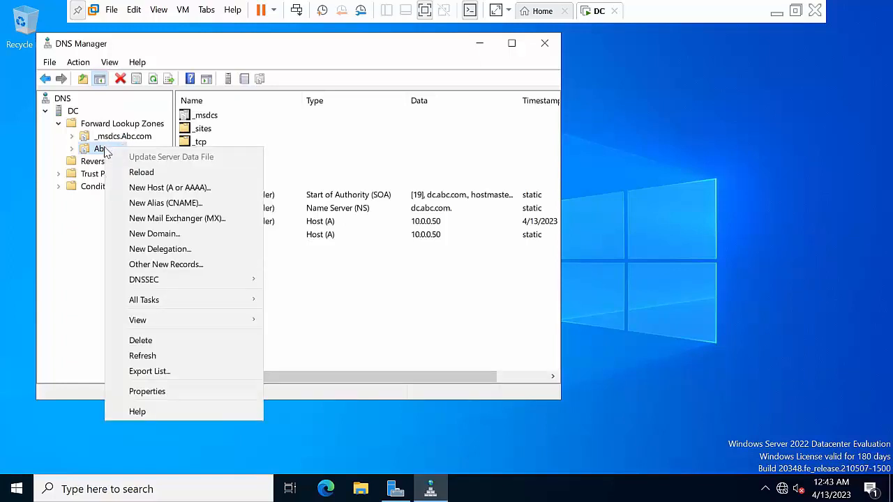
click(91, 162)
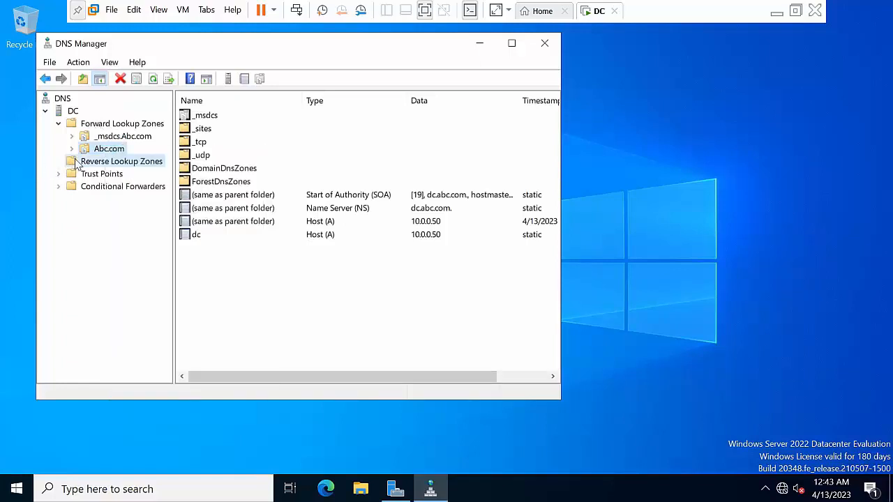
right_click(91, 163)
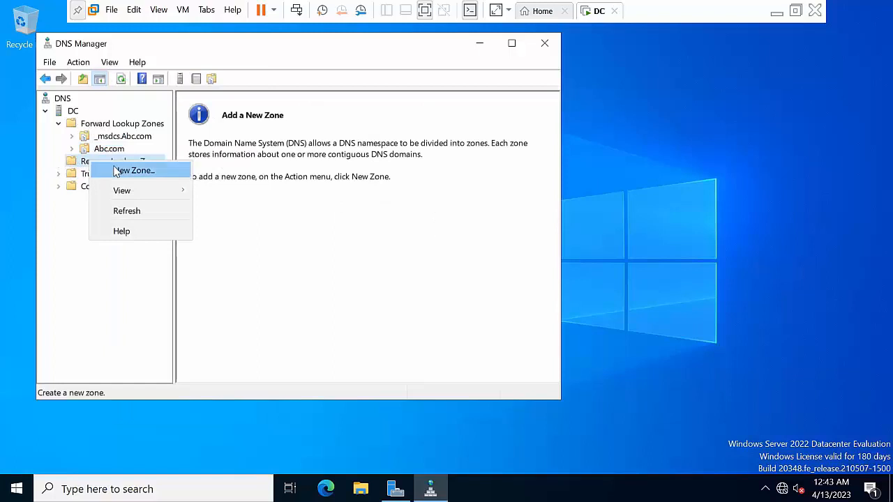
Start a new AD-integrated primary IPv4 reverse lookup zone with default replication scope
click(115, 170)
click(301, 321)
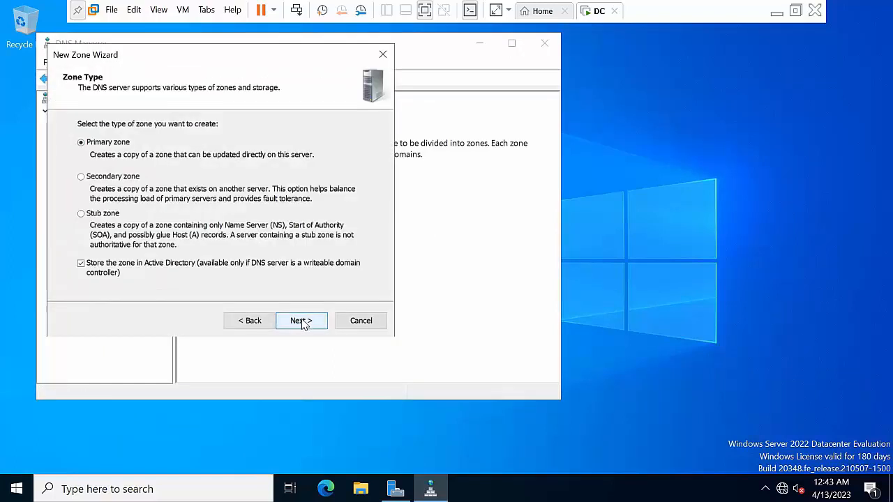
click(302, 321)
click(302, 321)
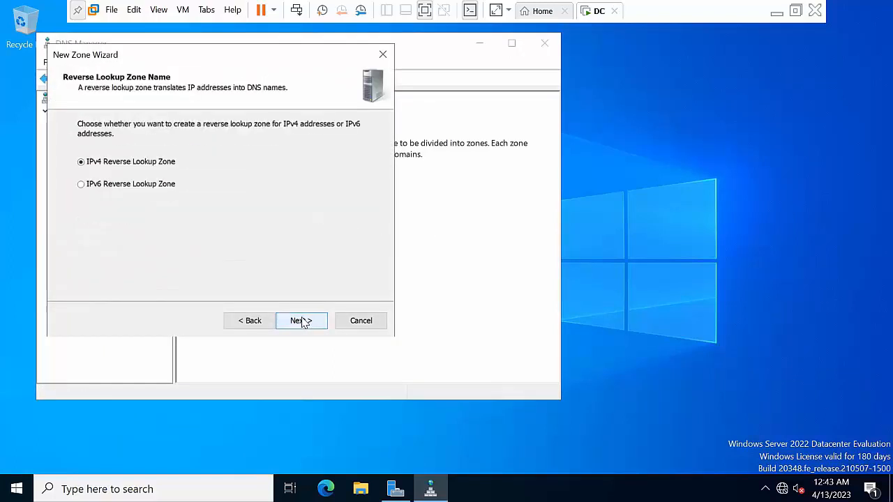
click(302, 321)
Enter network ID 10.0.0, allow nonsecure and secure dynamic updates, and finish the zone
click(103, 159)
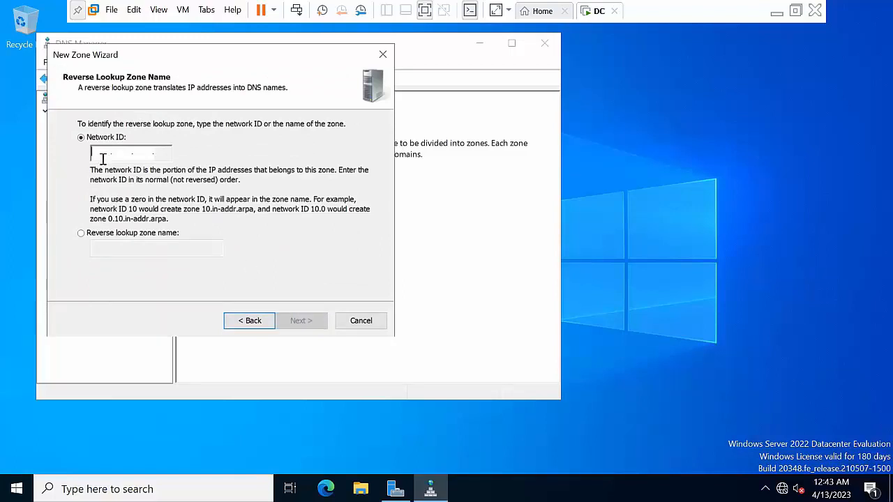
text(10)
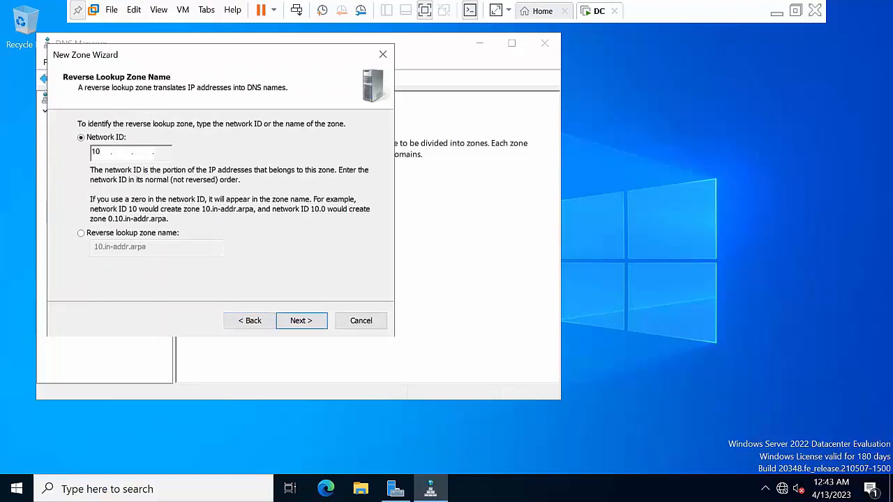
text(.0.0)
click(300, 320)
click(162, 207)
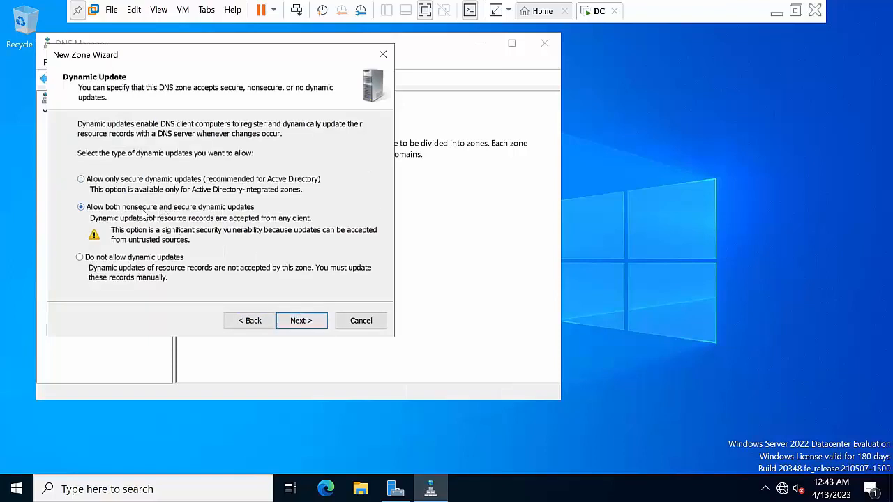
click(305, 321)
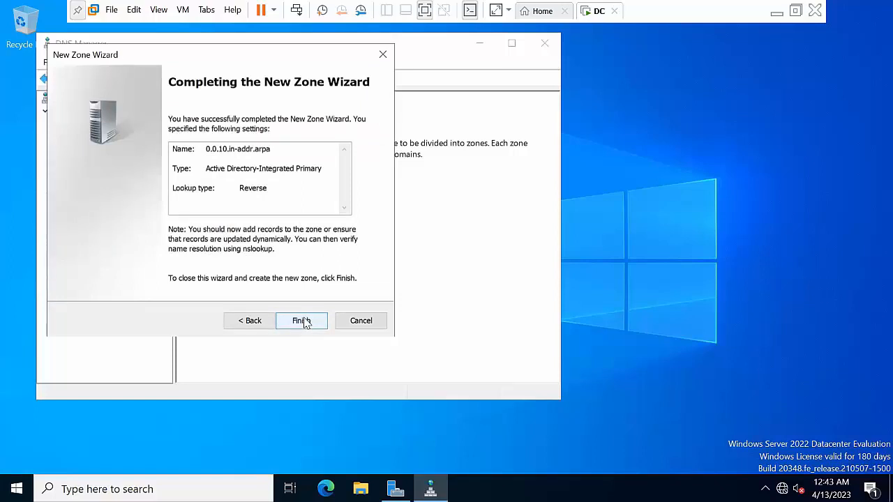
click(303, 321)
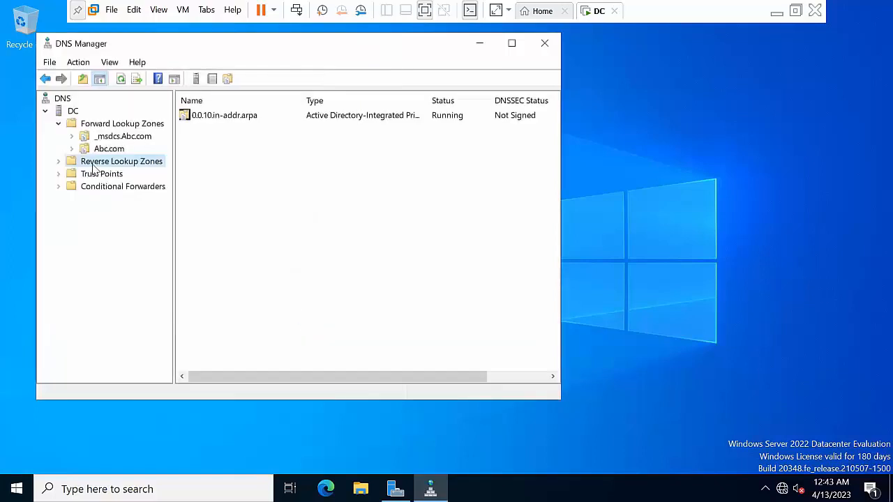
Refresh Reverse Lookup Zones and the new 0.0.10.in-addr.arpa zone
right_click(94, 169)
click(125, 215)
click(58, 161)
click(97, 174)
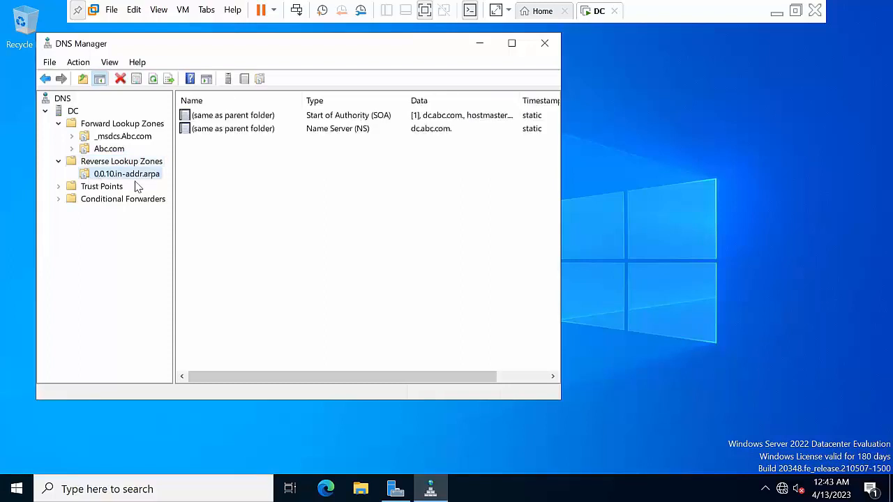
right_click(117, 179)
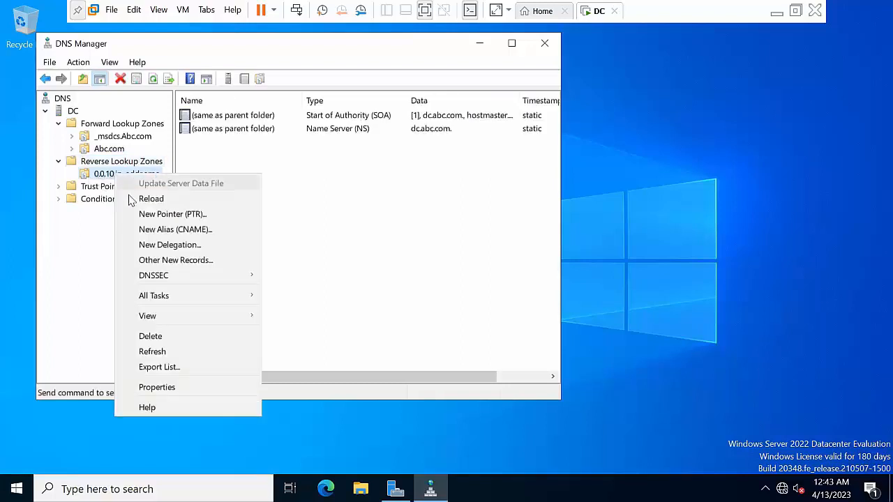
click(152, 352)
Enable 'Update associated pointer (PTR) record' on the dc host record in Abc.com
double_click(112, 149)
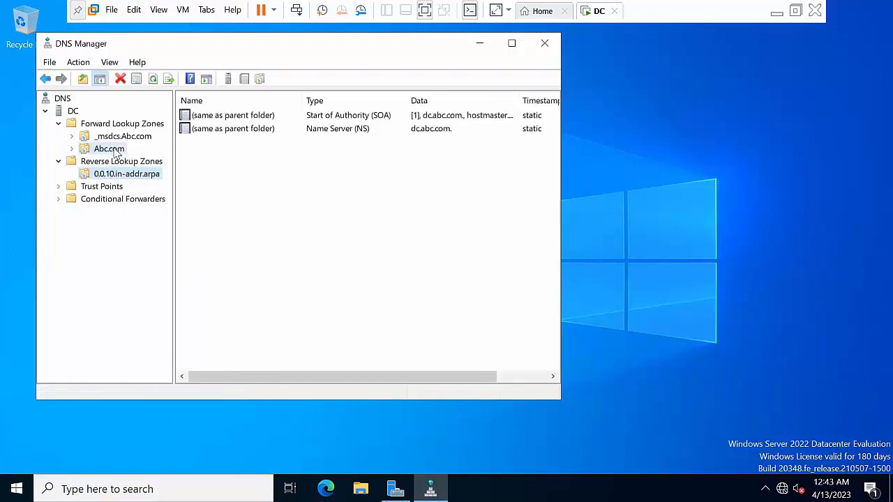
double_click(215, 238)
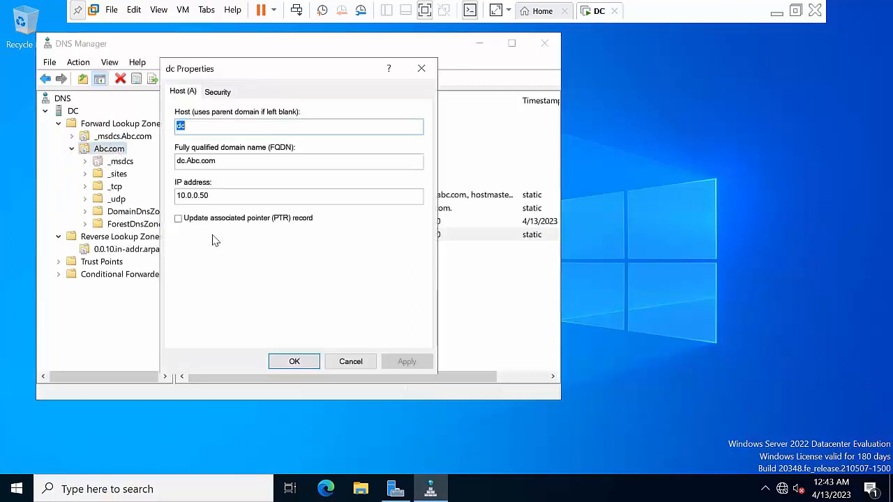
click(210, 220)
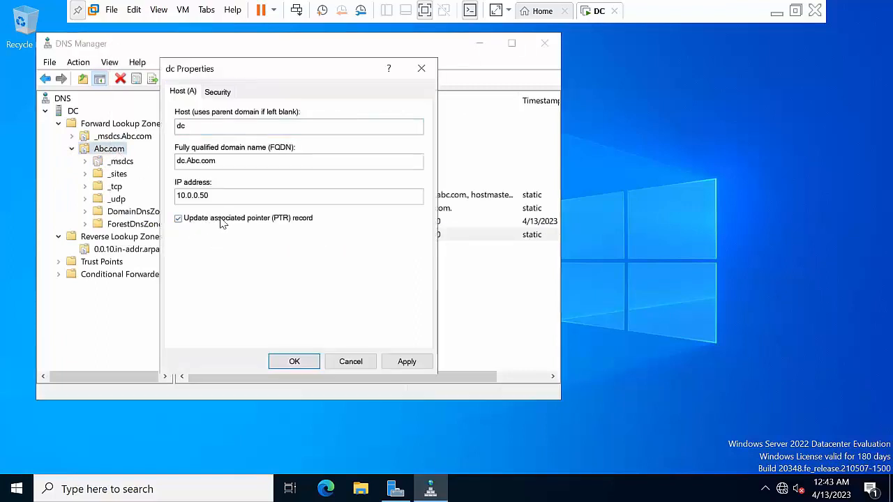
click(406, 361)
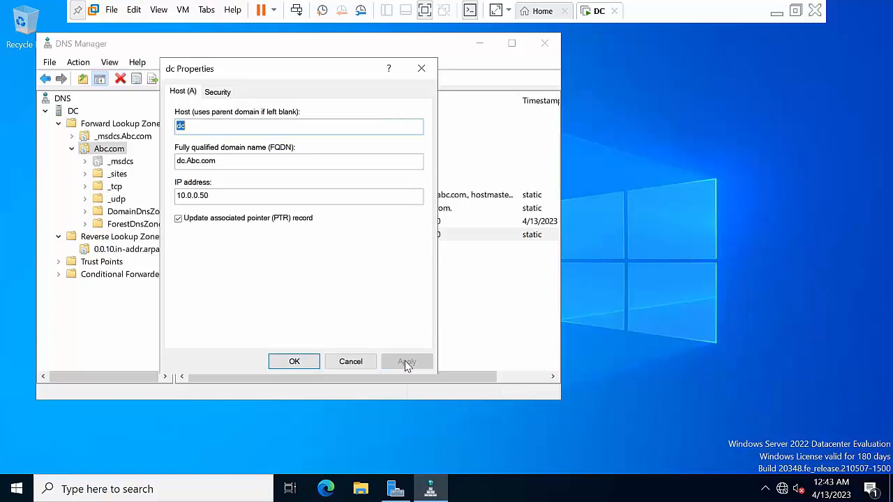
click(294, 364)
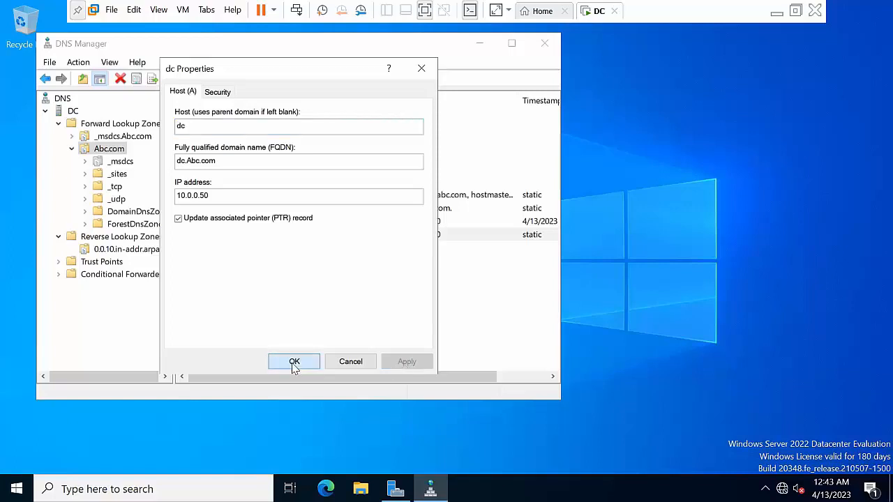
Refresh the DC server, confirm the PTR record for 10.0.0.50, close DNS Manager, refresh desktop
right_click(73, 111)
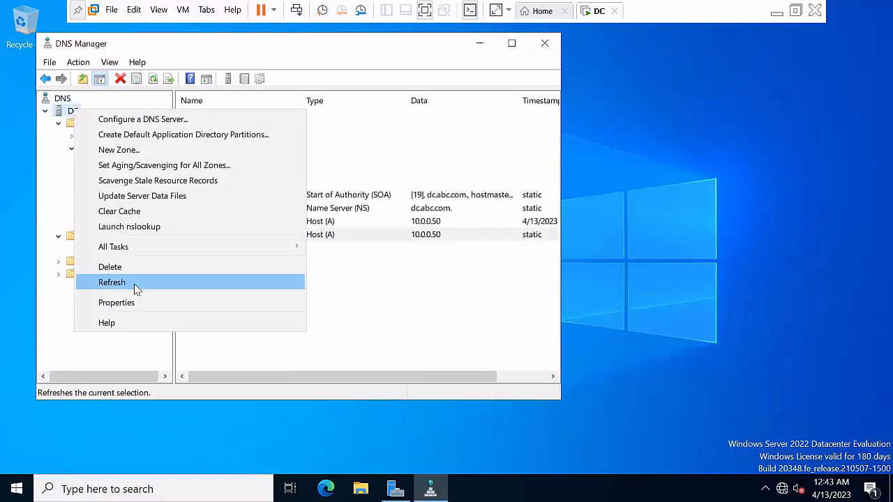
click(112, 283)
double_click(108, 136)
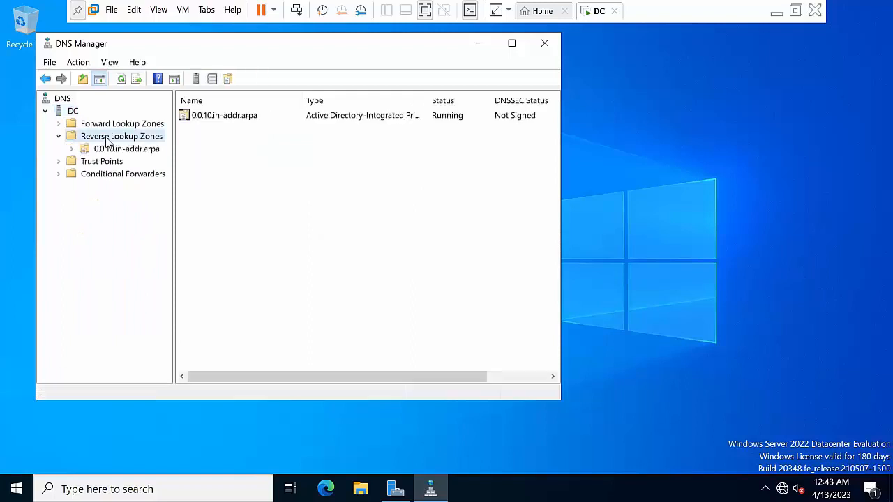
click(111, 149)
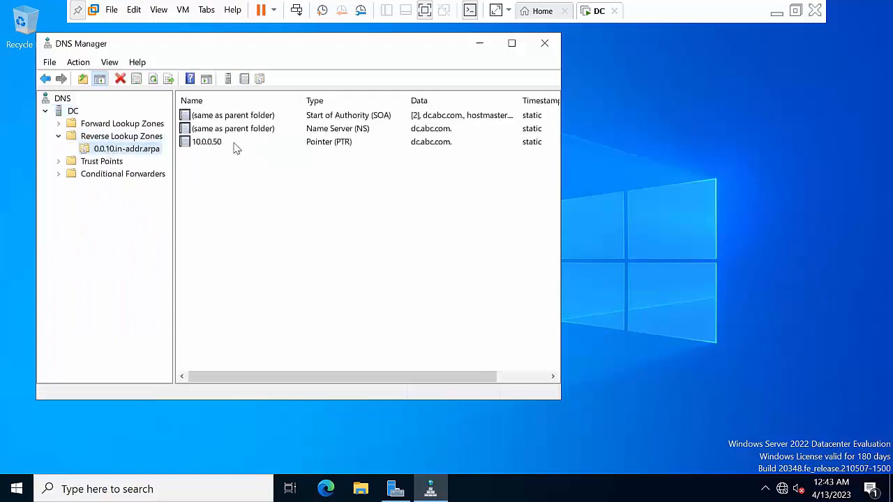
click(544, 45)
right_click(385, 154)
click(422, 193)
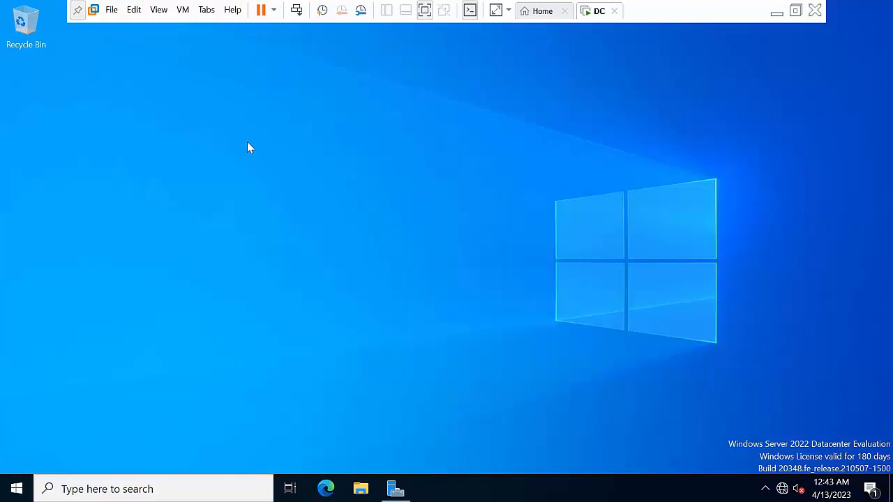
Refresh the desktop and launch DNS Manager from Server Manager's Tools menu
right_click(247, 142)
click(294, 187)
click(395, 489)
click(719, 103)
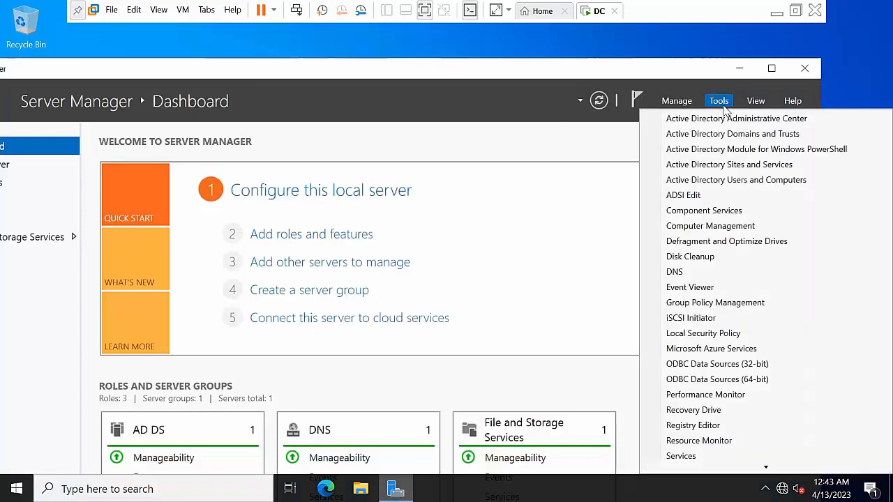
click(706, 272)
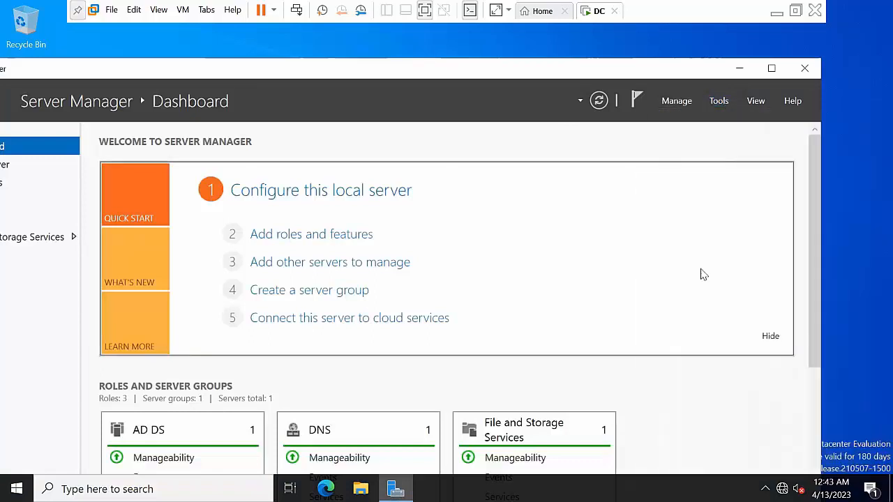
Restart the DNS service via DC > All Tasks > Restart, then close DNS Manager and Server Manager
right_click(69, 113)
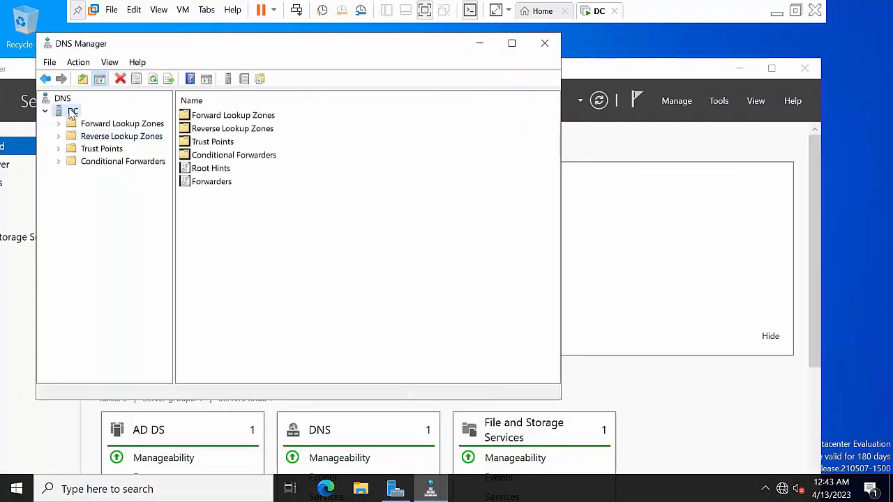
mouse_move(157, 250)
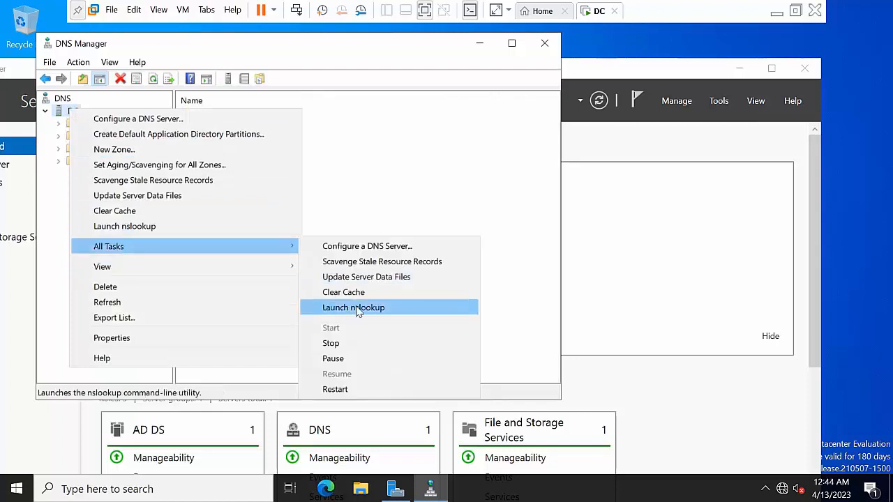
click(353, 389)
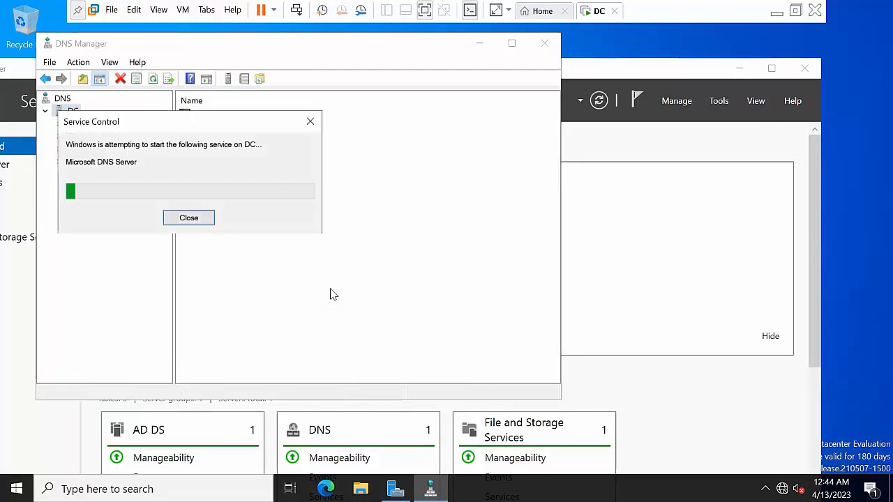
click(544, 43)
click(804, 68)
right_click(253, 203)
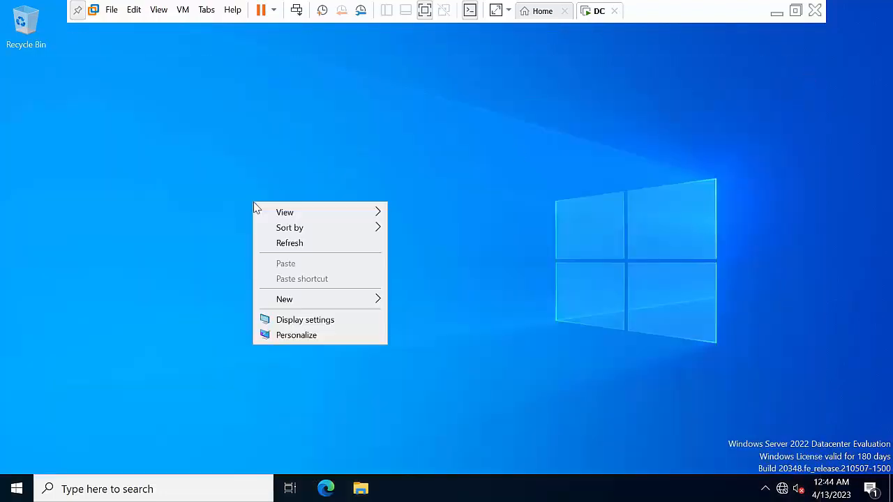
Refresh the DC desktop twice and switch VMware Workstation to the Home tab
click(295, 242)
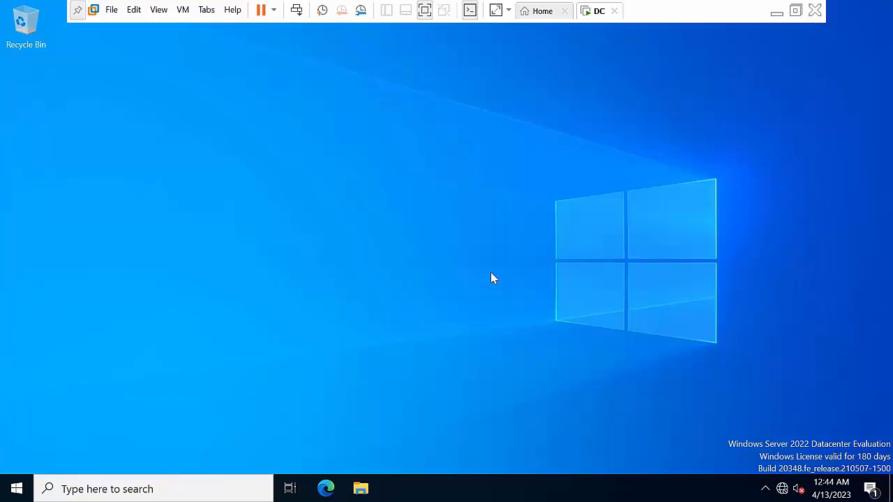
right_click(381, 196)
click(431, 241)
click(540, 11)
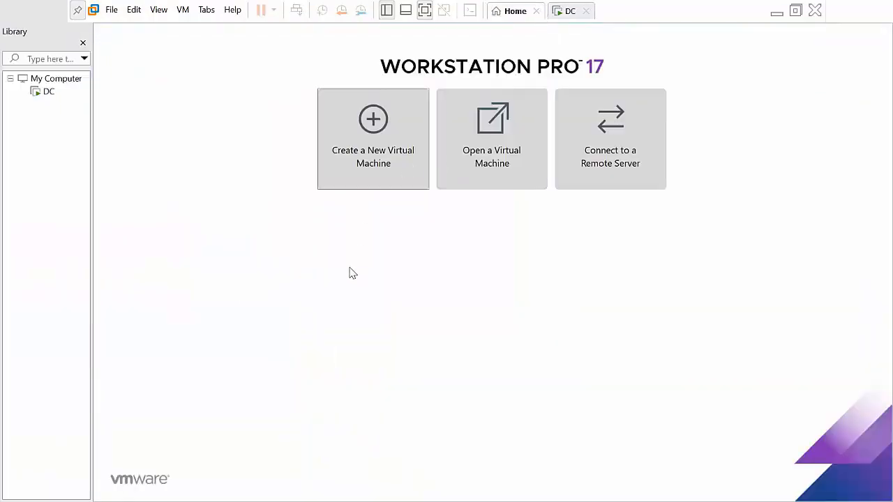
Start a typical new VM for Windows Server 2022 with Workstation 17.x compatibility, named Node1
click(375, 135)
click(513, 385)
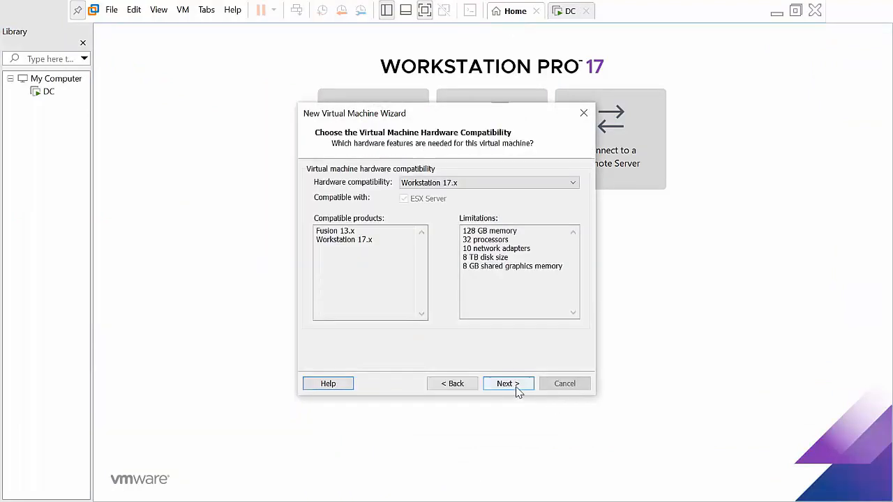
click(508, 384)
click(507, 384)
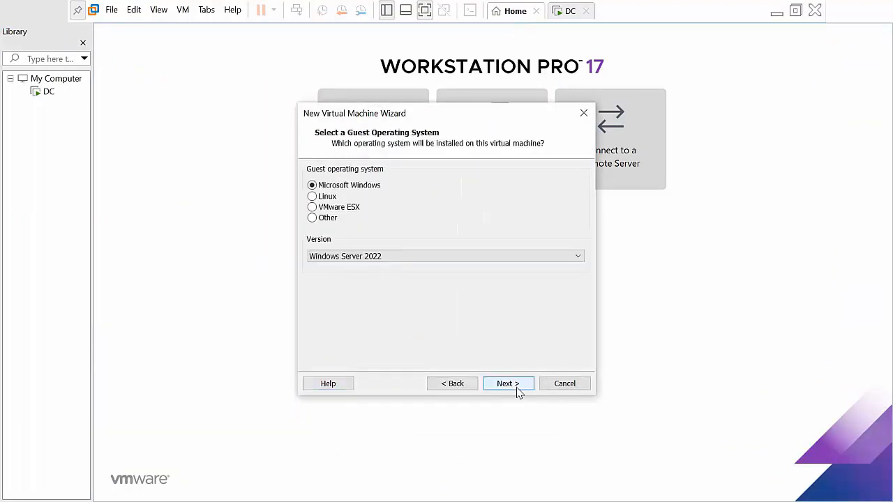
click(507, 385)
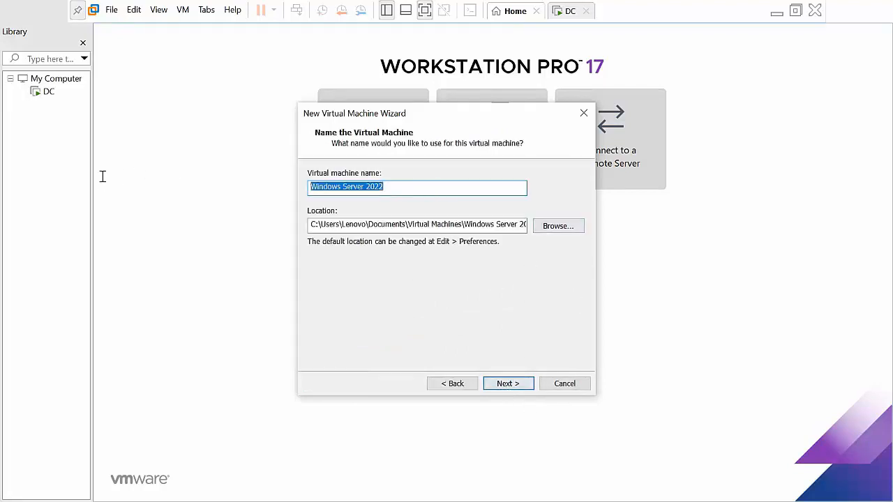
text(n)
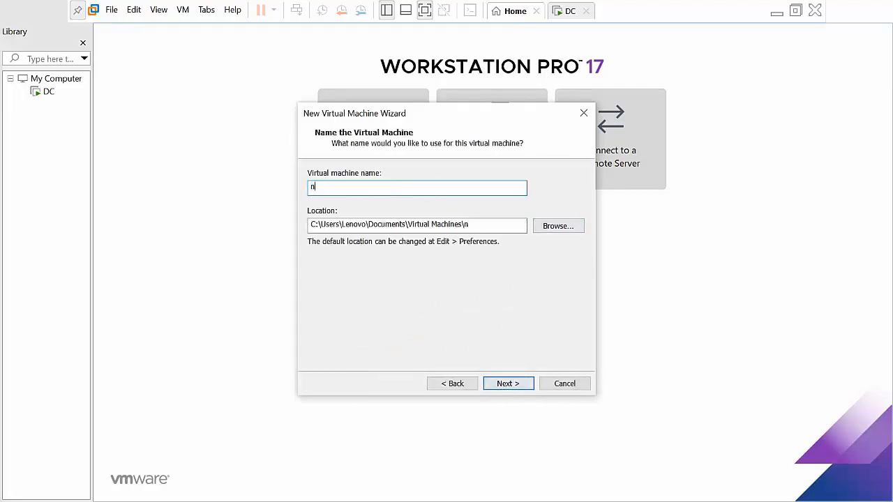
key(BackSpace)
text(Node1)
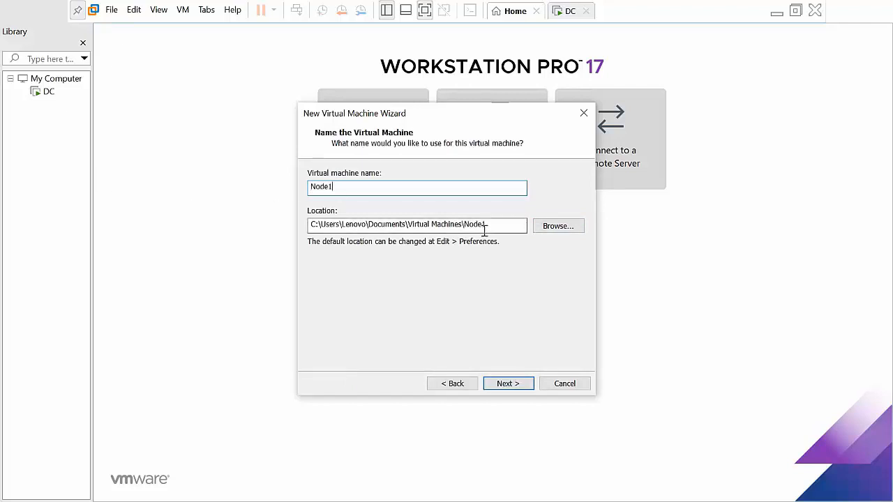
Browse for the VM location and expand New Volume (H:) to the 2022LAB folder
click(549, 230)
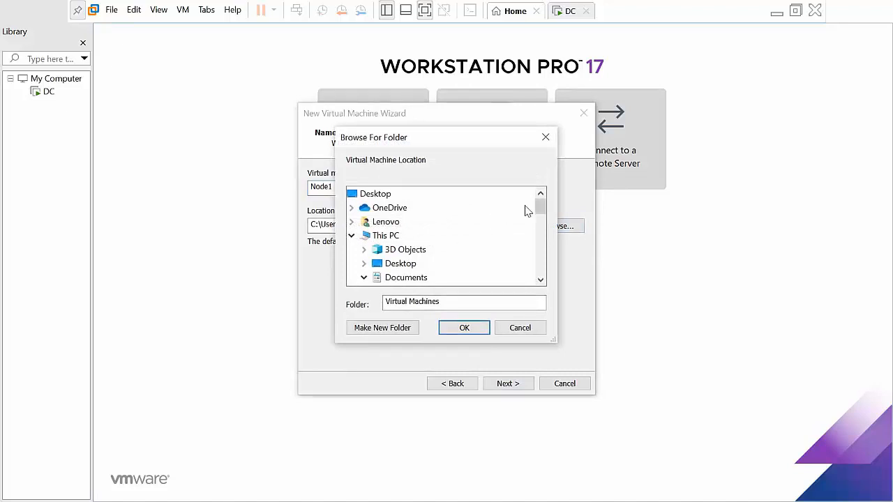
drag(540, 206, 539, 265)
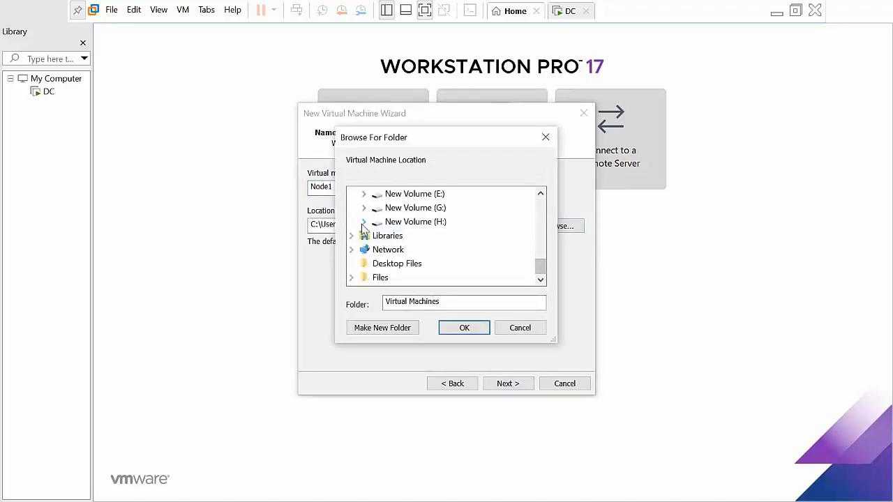
click(364, 222)
click(402, 221)
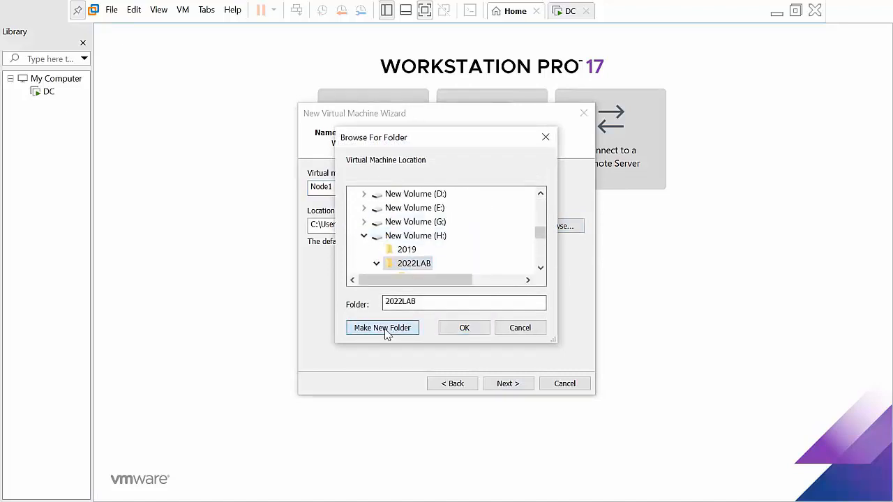
click(387, 328)
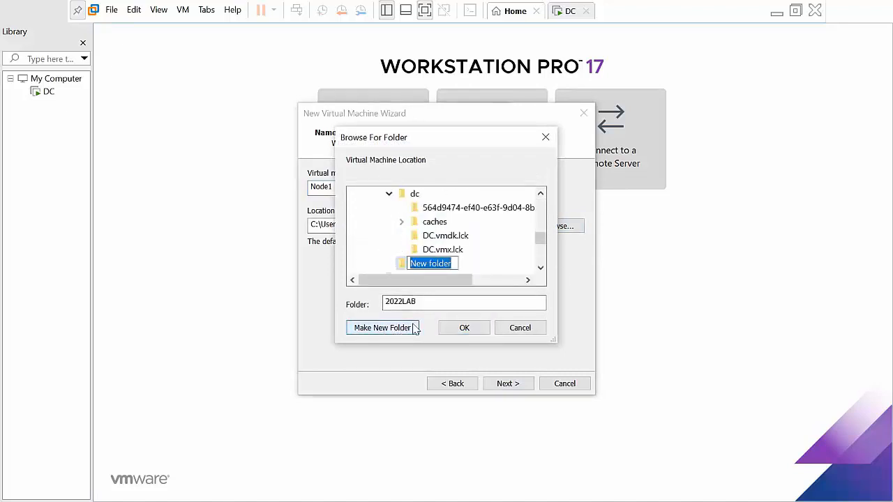
click(388, 194)
click(388, 194)
Create a Node1 folder inside H:\2022LAB and set it as the VM location
scroll(391, 245, up, 1)
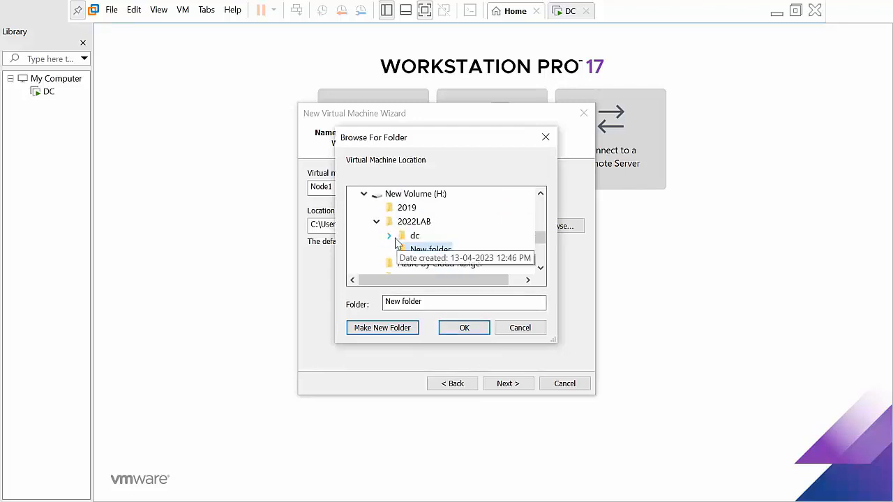
click(411, 222)
click(391, 331)
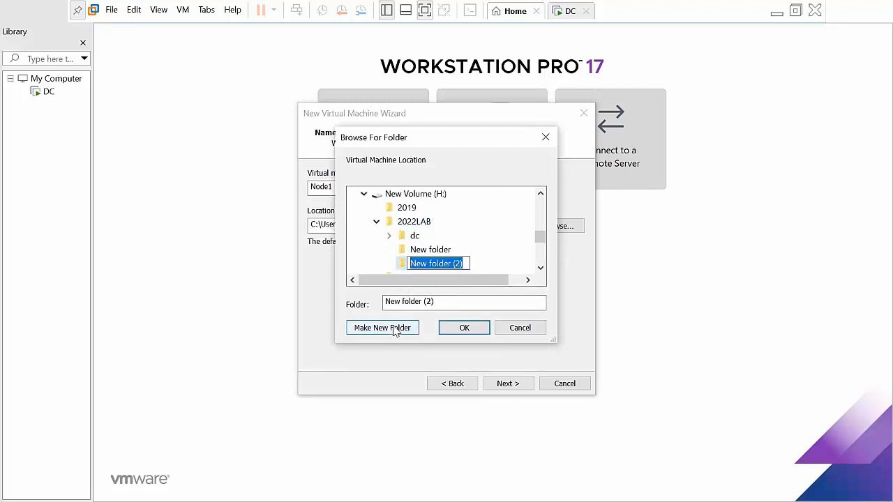
text(No)
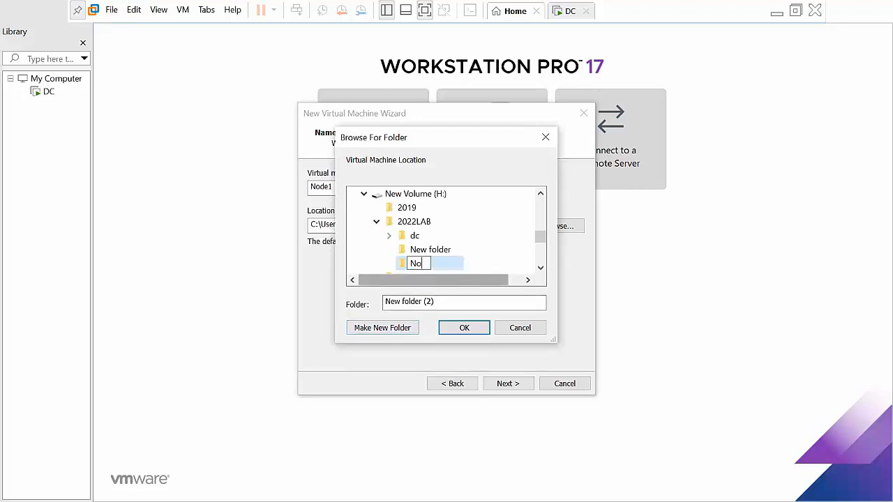
text(de1)
click(455, 272)
click(459, 332)
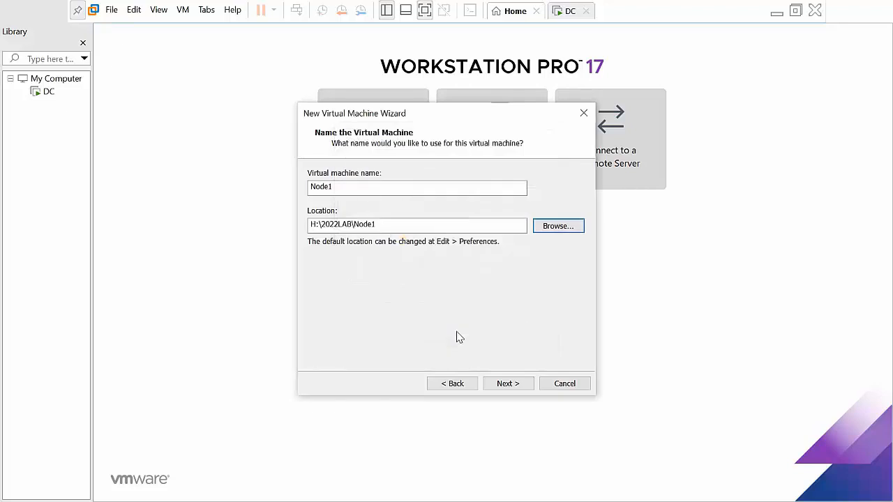
Choose BIOS firmware, keep 2 processors, and set memory to 8192 MB
click(505, 385)
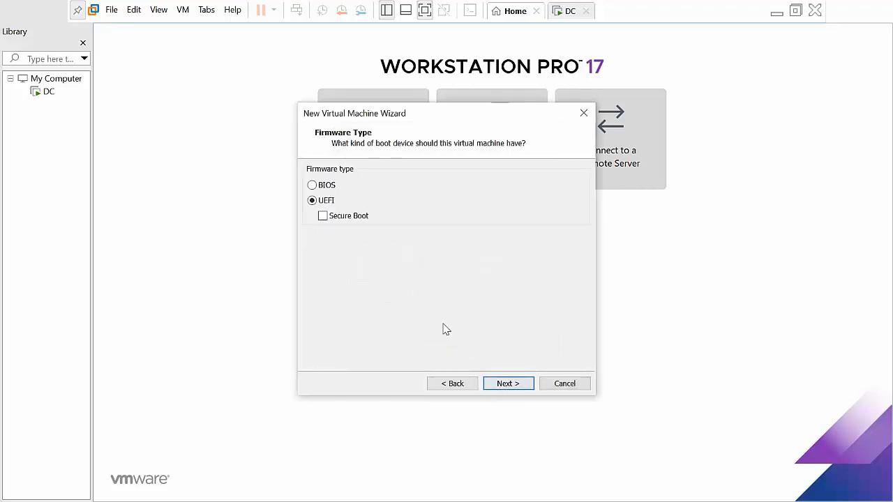
click(314, 185)
click(522, 384)
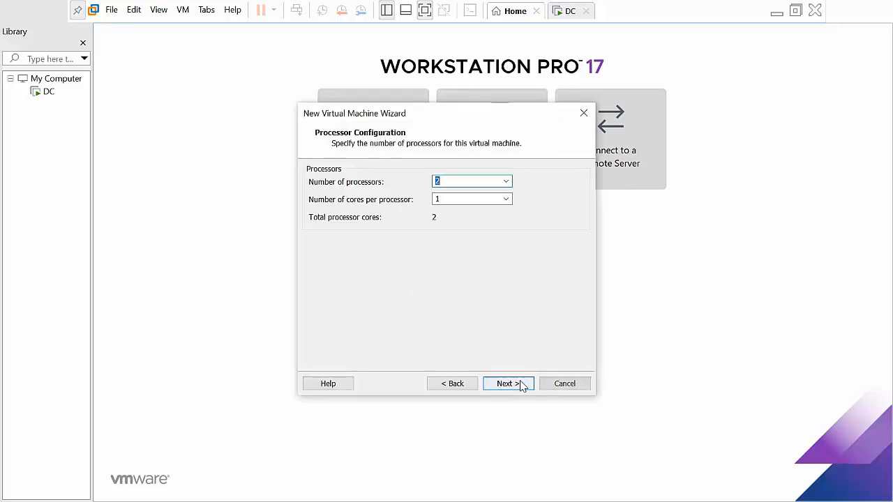
click(522, 384)
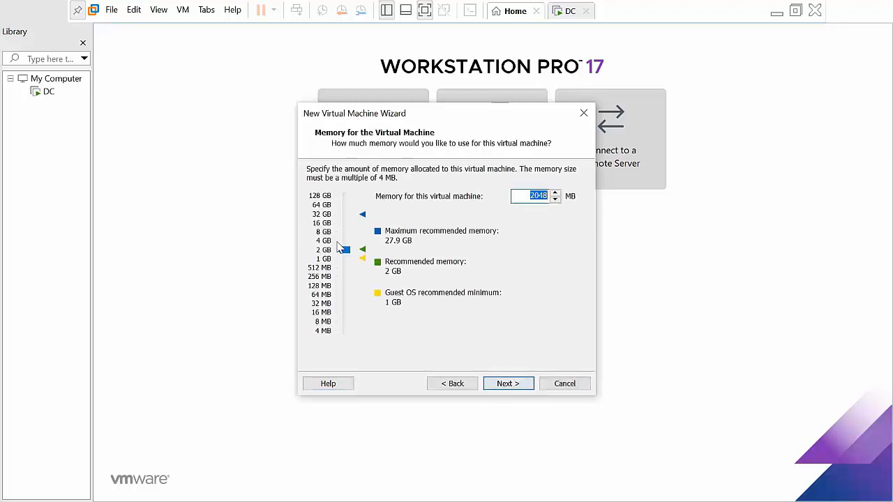
drag(343, 251, 343, 234)
click(521, 384)
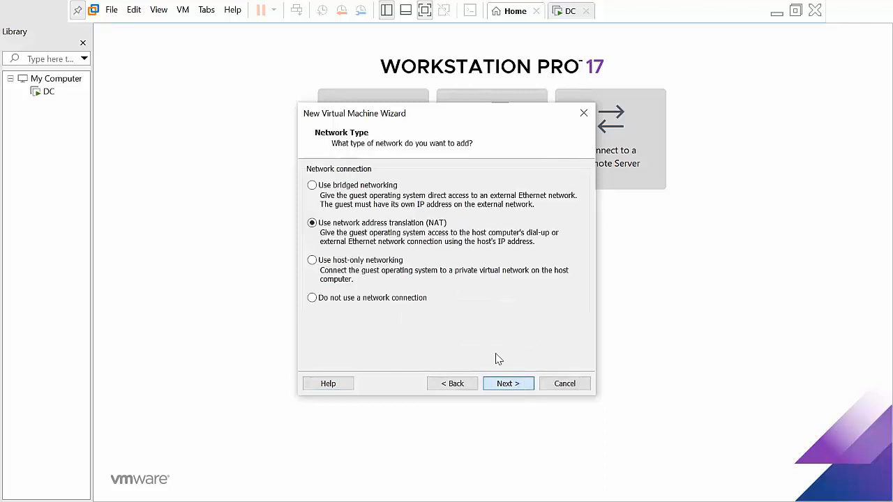
Use bridged networking, the default I/O controller, an NVMe disk type, and a new virtual disk
click(369, 185)
click(519, 385)
click(520, 385)
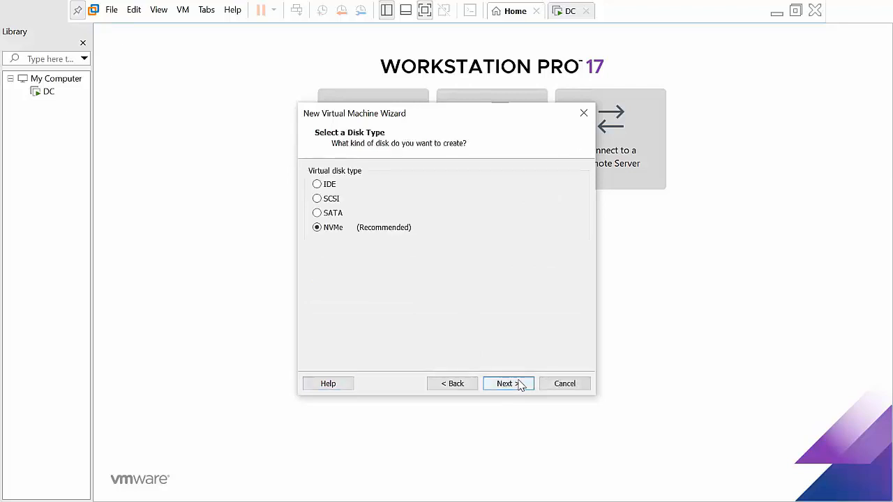
click(520, 385)
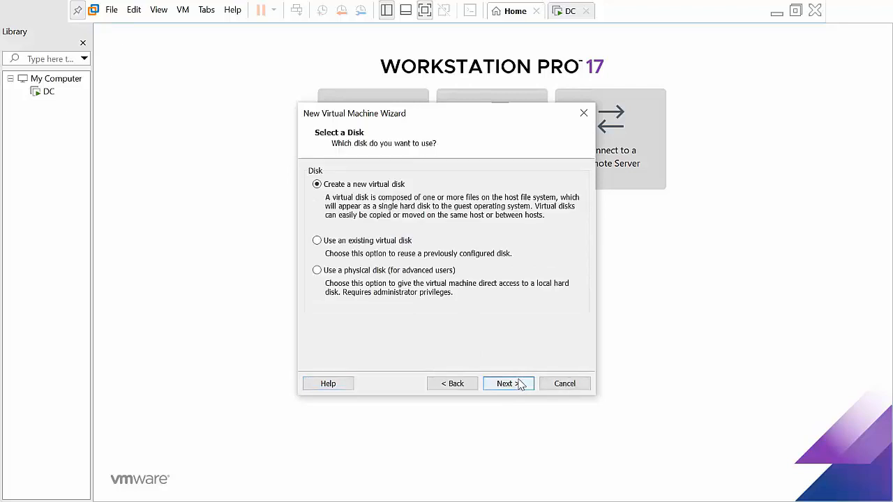
click(519, 384)
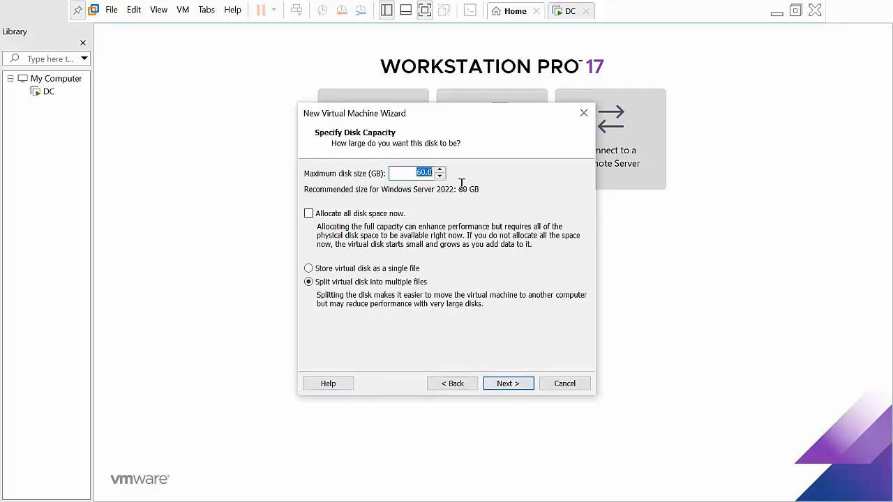
Set the disk size to 60 GB, keep Node1.vmdk as the disk file, and finish
text(100)
double_click(411, 172)
text(60)
click(508, 383)
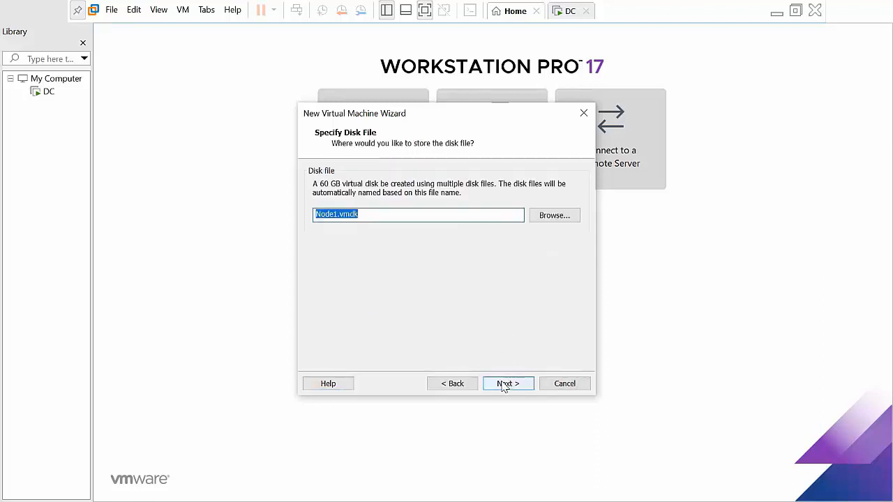
click(503, 385)
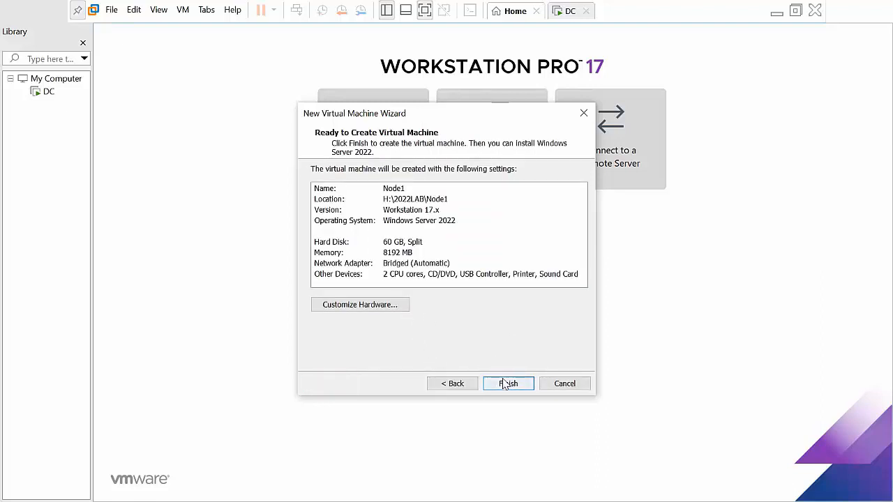
click(504, 385)
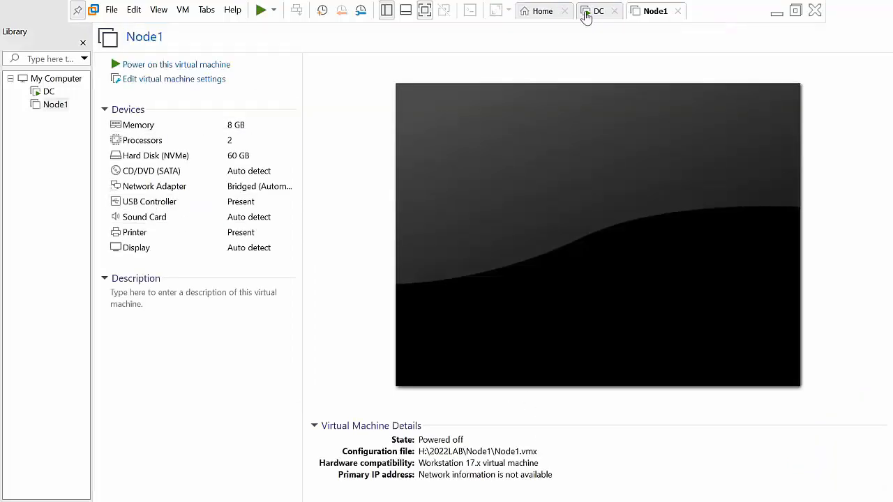
Start another new virtual machine with default compatibility and name it Node2
click(528, 19)
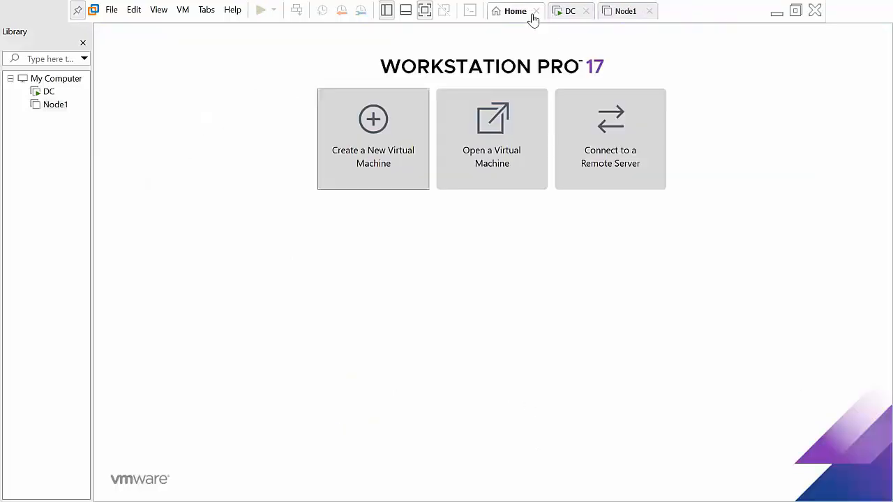
click(362, 162)
click(513, 384)
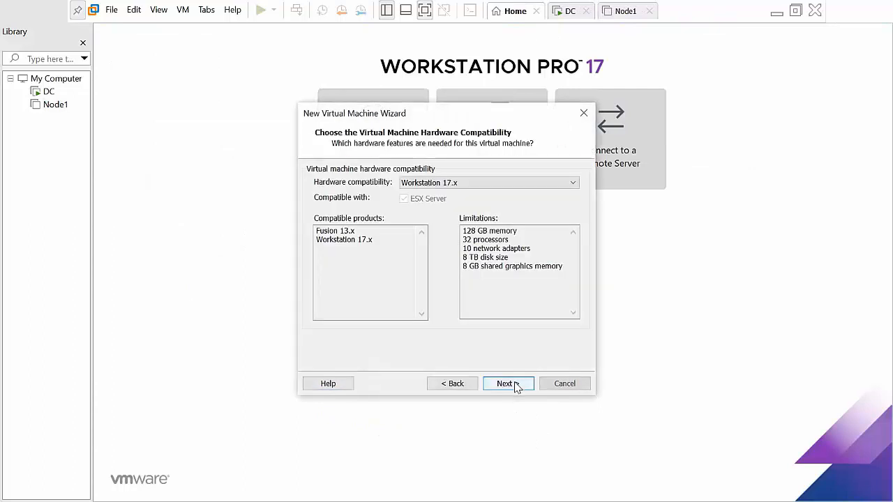
click(514, 383)
click(515, 386)
click(508, 383)
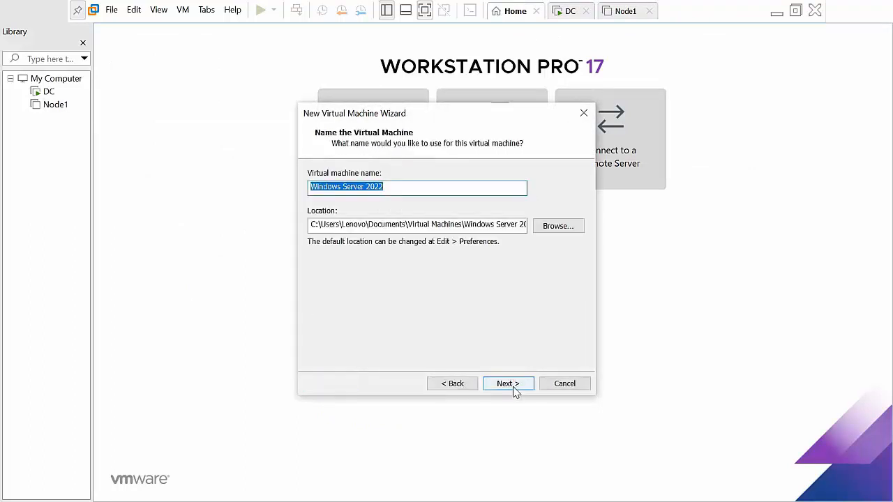
text(Node)
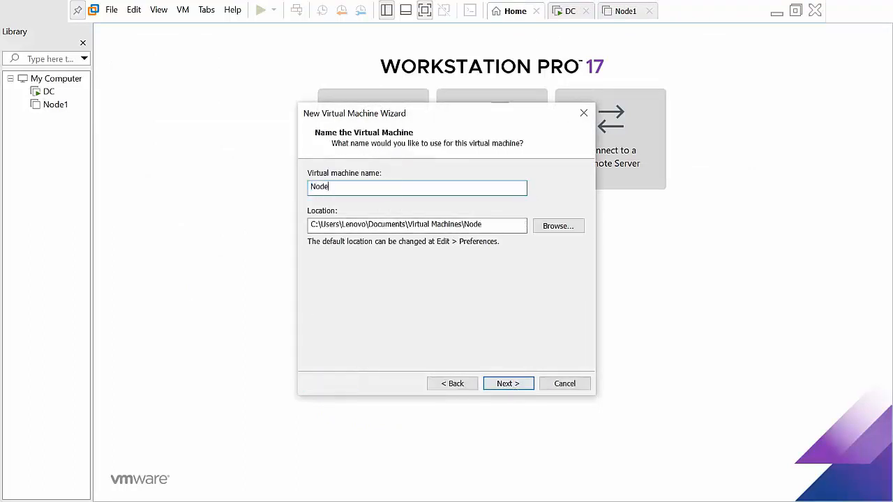
text(2)
Set the VM location to a new Node2 folder under H:\2022LAB
click(555, 230)
scroll(434, 259, down, 15)
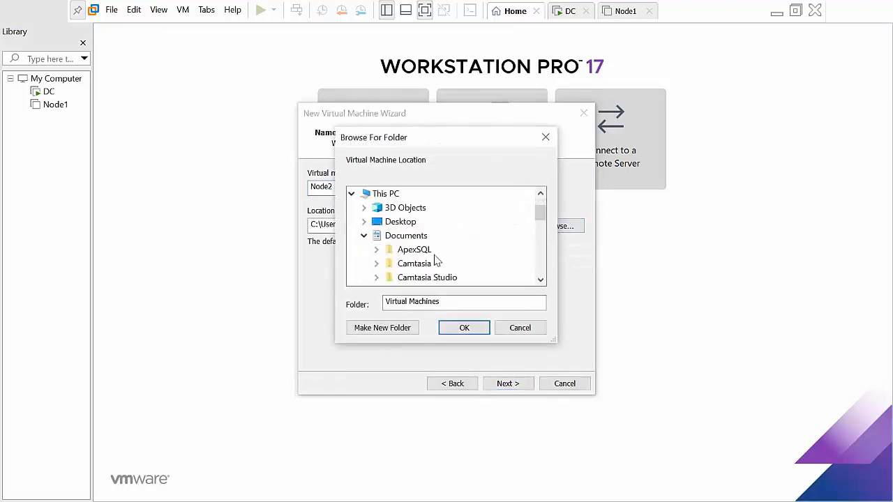
double_click(390, 222)
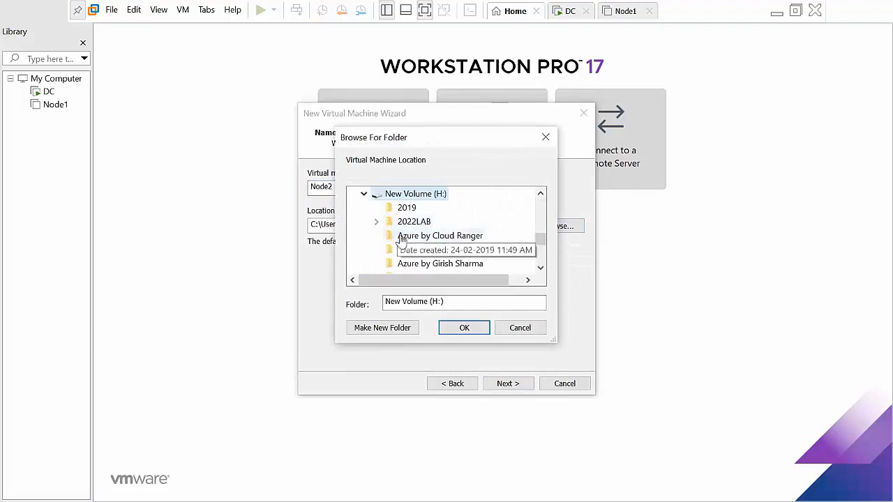
double_click(408, 222)
click(383, 328)
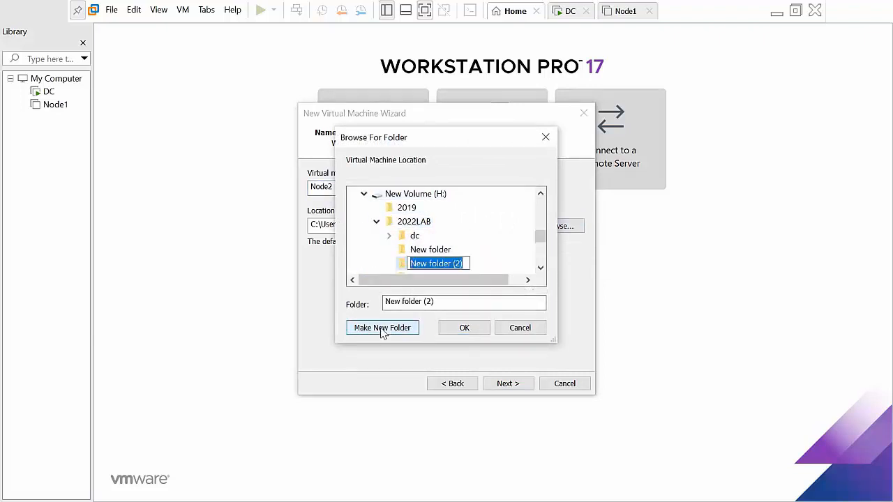
text(Node)
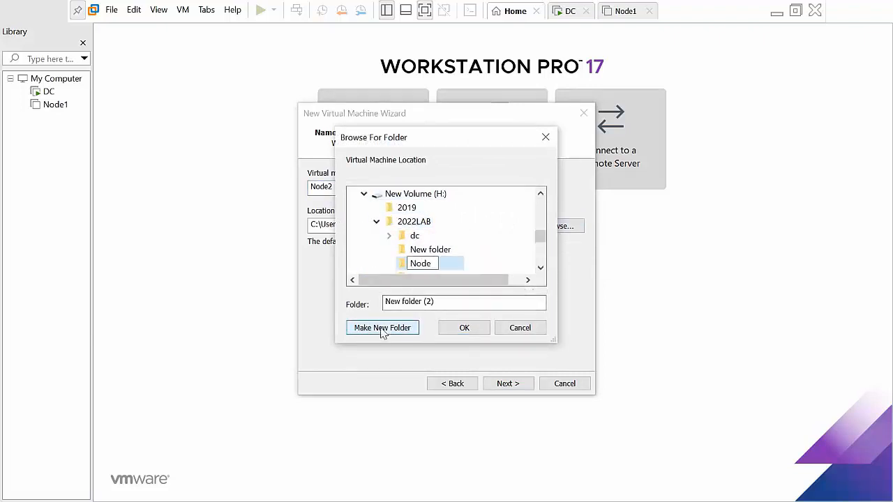
text(2)
key(Return)
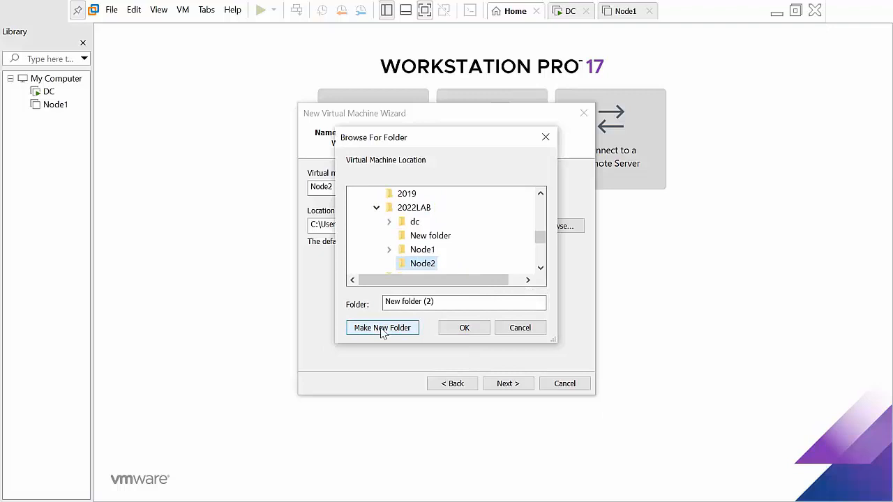
click(481, 327)
Choose BIOS firmware, keep default processors, and set memory to about 8 GB
click(506, 386)
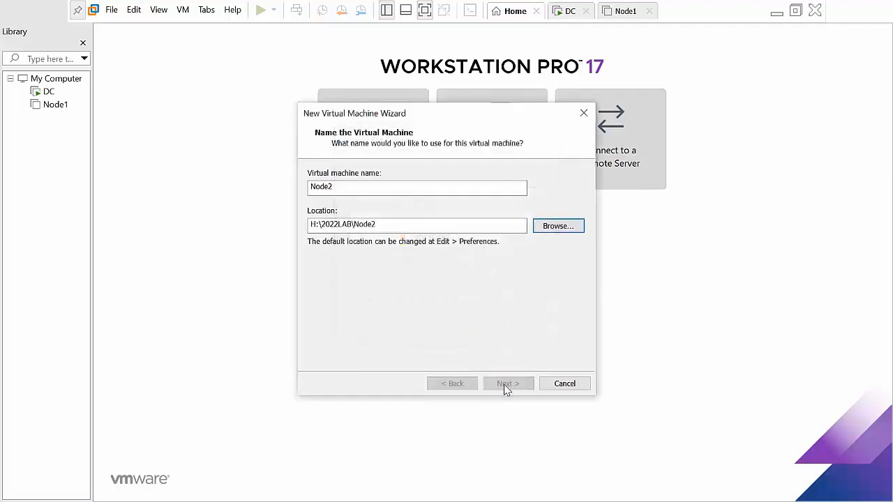
click(313, 186)
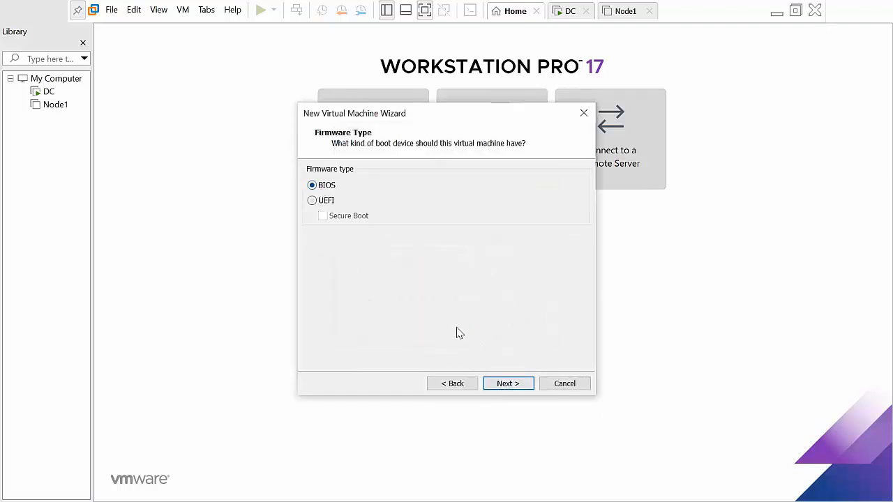
click(513, 384)
click(514, 384)
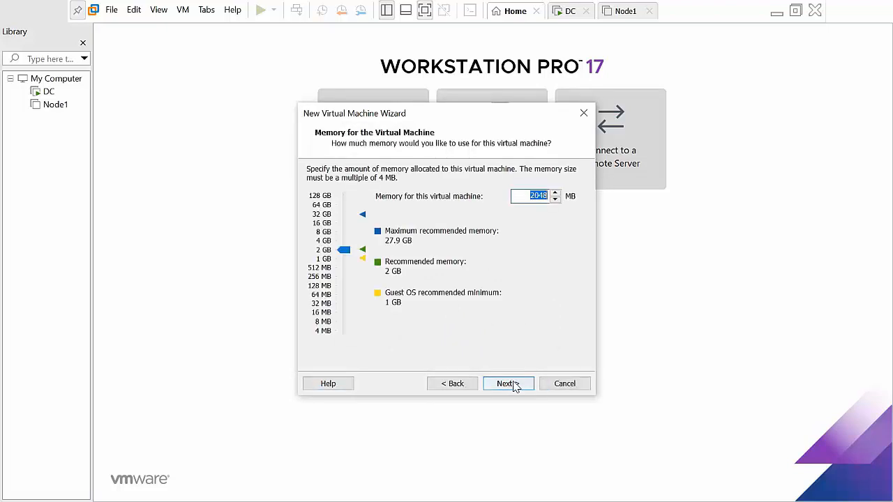
drag(343, 251, 343, 236)
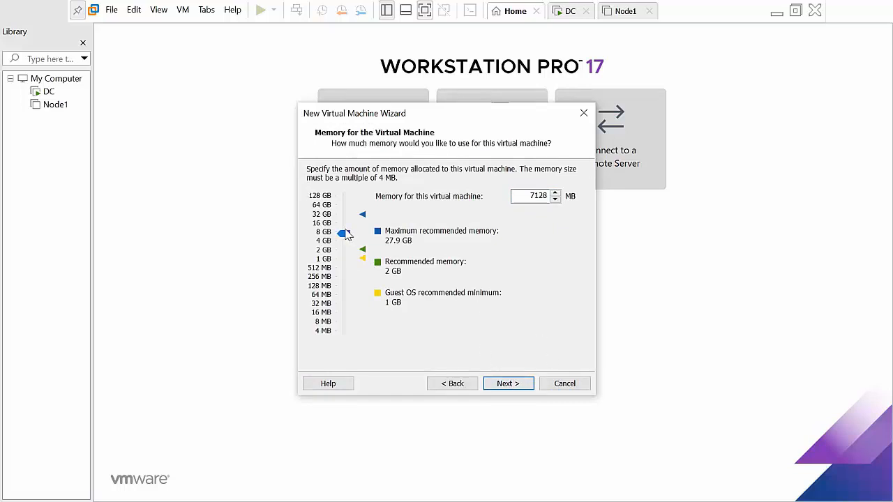
scroll(347, 235, up, 1)
drag(346, 231, 346, 236)
Select bridged networking for Node2
click(509, 386)
click(508, 384)
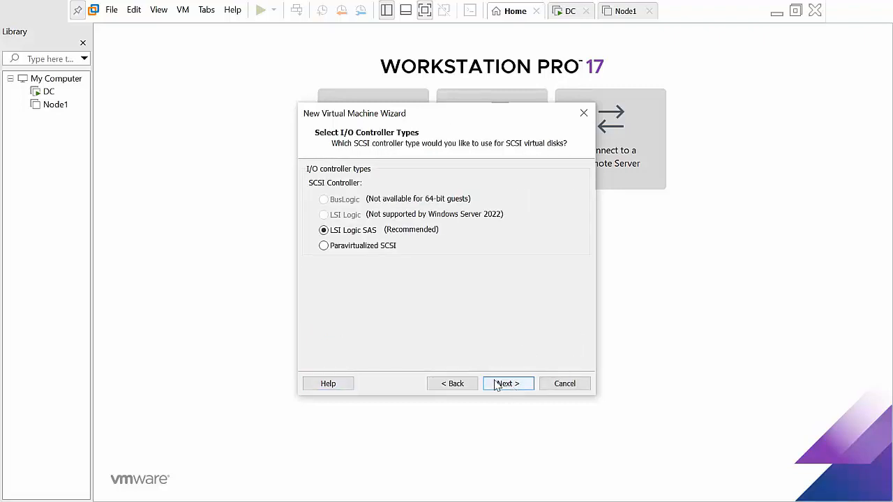
click(452, 385)
click(358, 188)
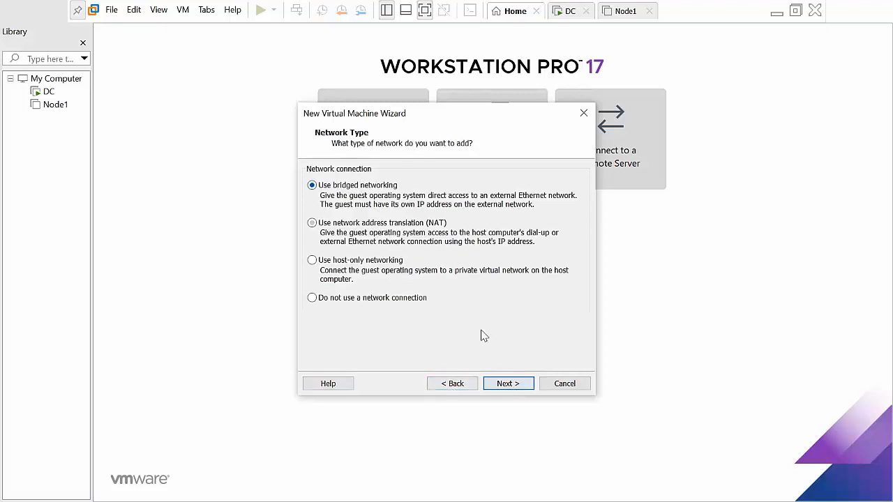
click(512, 385)
Accept the default controller and a new 60 GB disk, then finish creating Node2
click(510, 385)
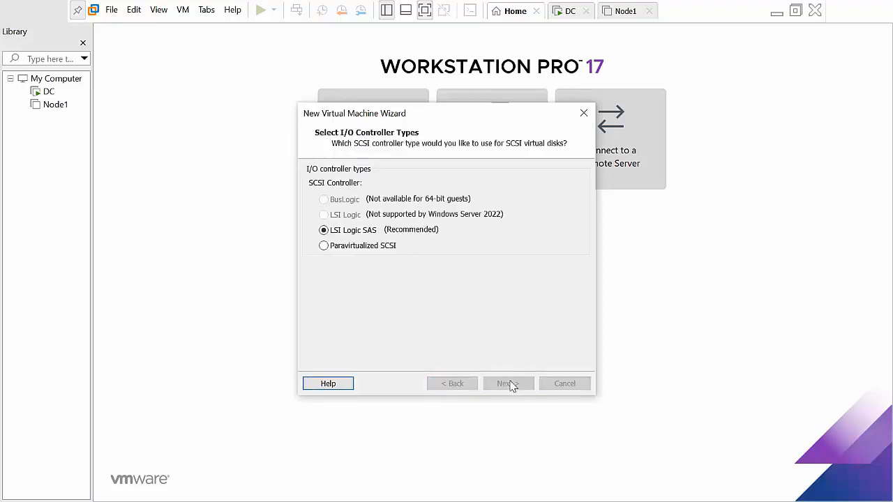
click(510, 386)
click(510, 385)
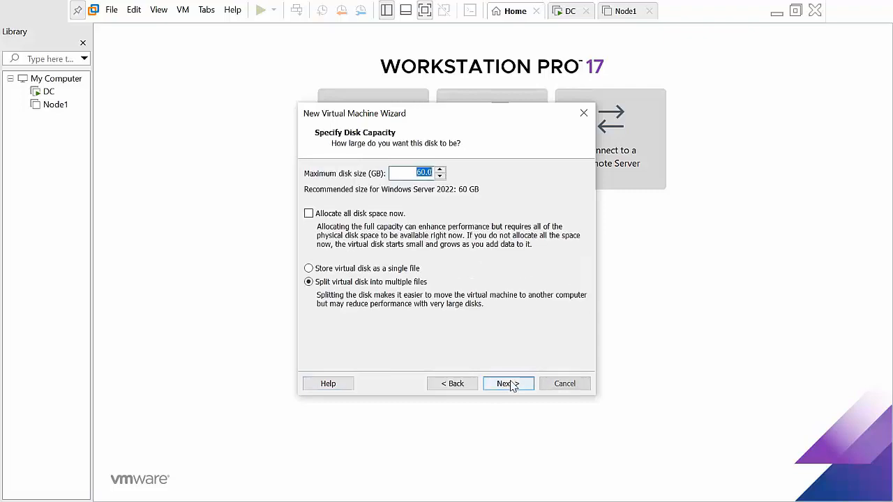
click(510, 385)
click(510, 386)
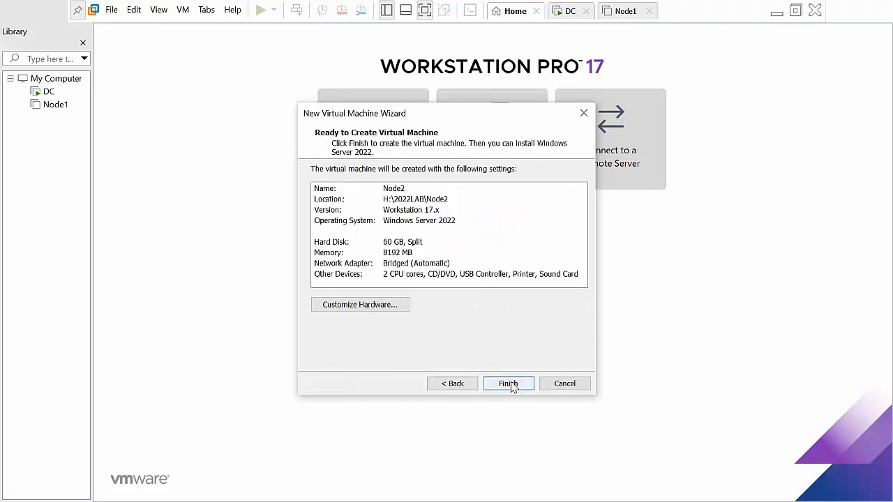
click(510, 384)
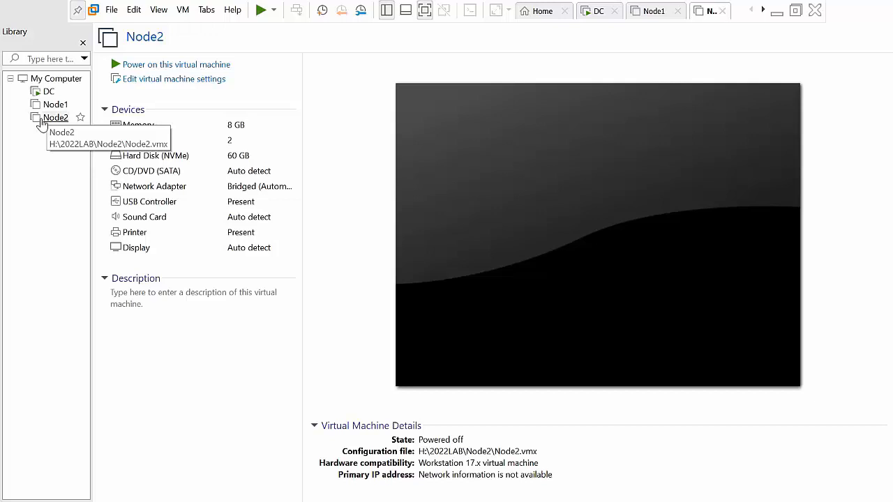
Load the Windows Server 2022 ISO from Desktop\Files into Node1's CD/DVD and power it on
click(53, 105)
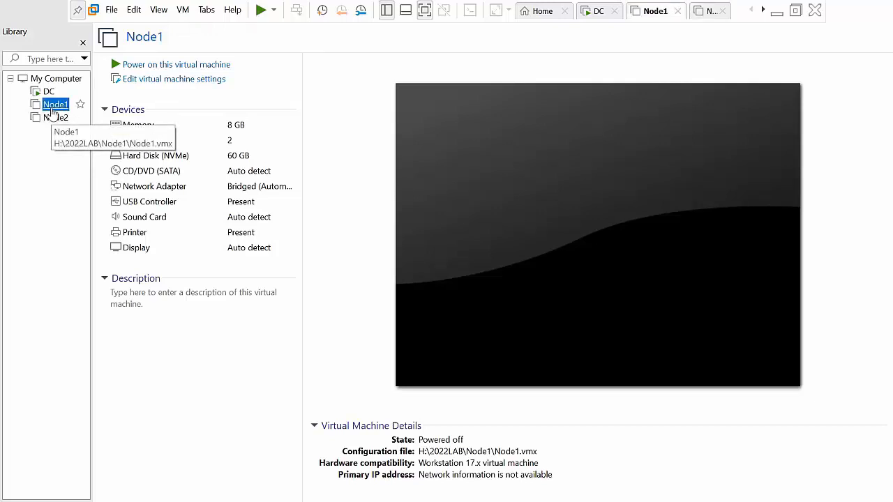
click(171, 81)
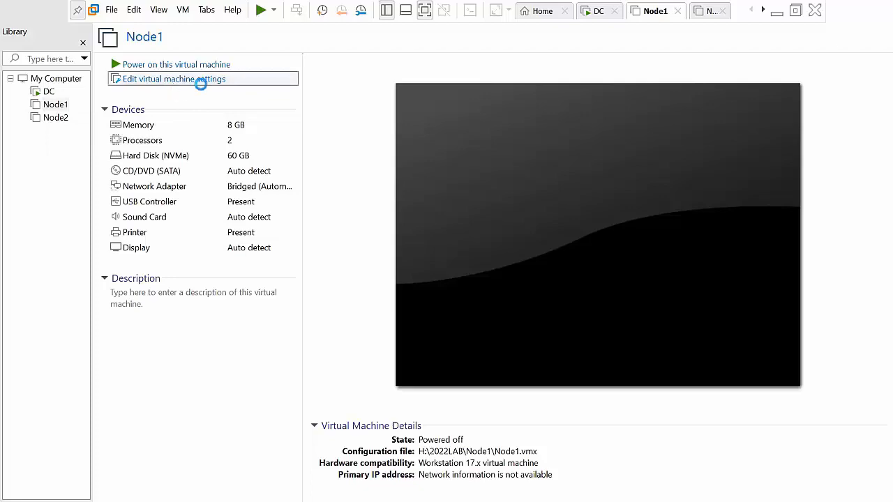
click(263, 99)
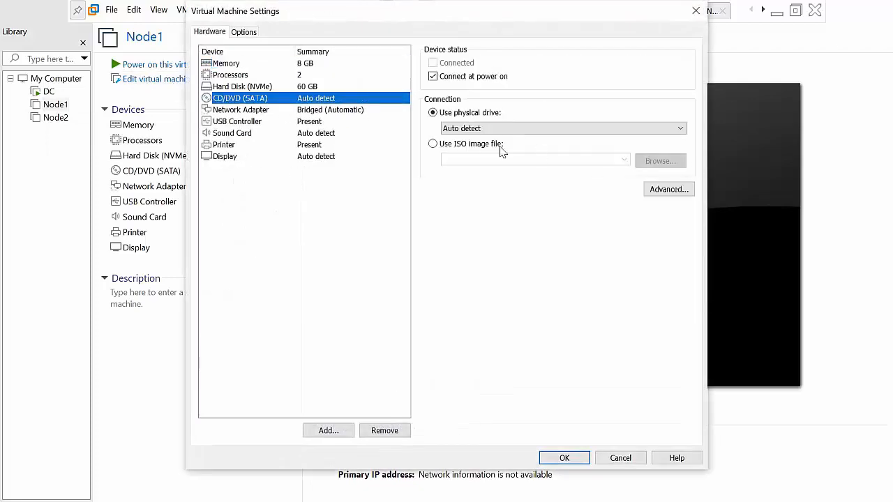
click(466, 145)
click(650, 165)
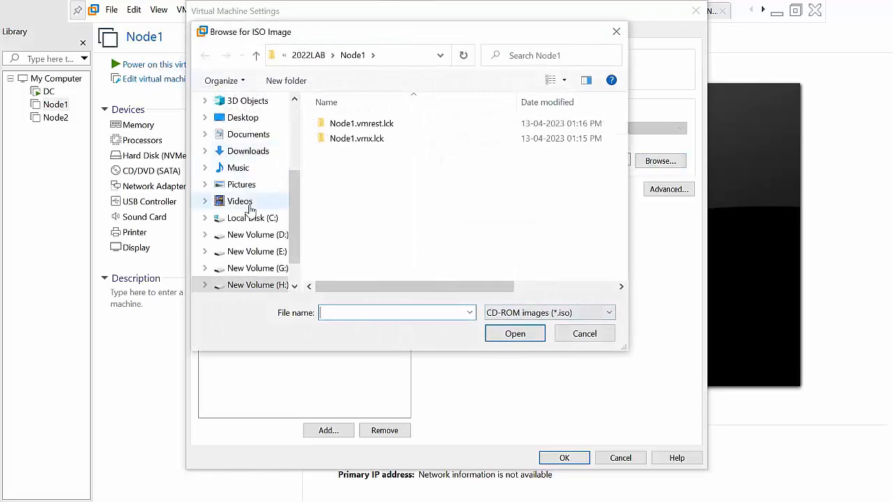
click(249, 117)
double_click(427, 132)
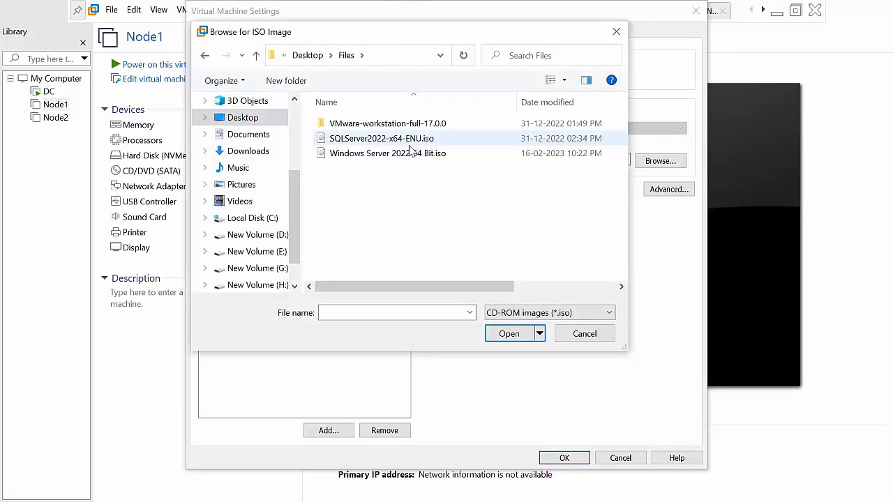
click(377, 150)
click(509, 333)
click(562, 458)
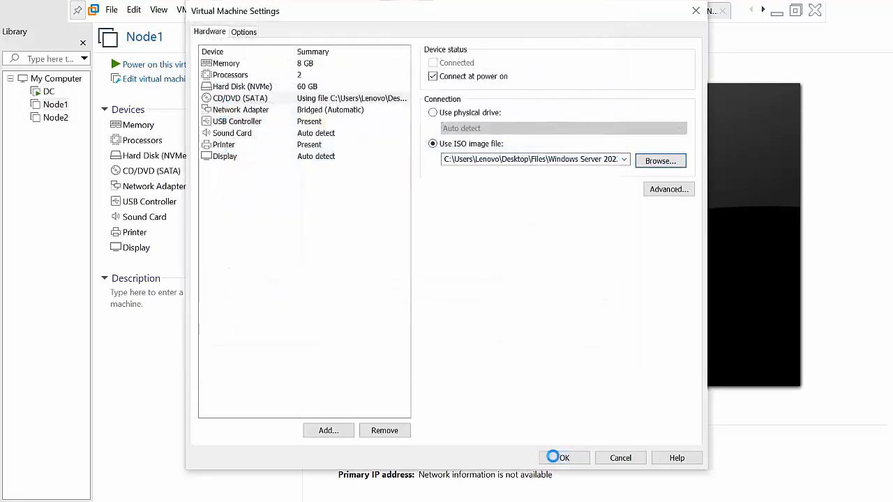
click(167, 64)
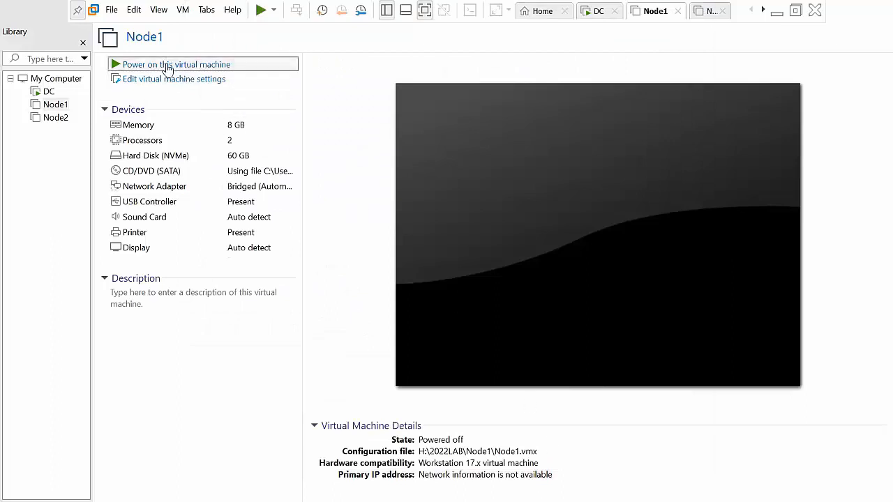
Load the same Windows Server 2022 ISO into Node2's CD/DVD and power it on
click(542, 11)
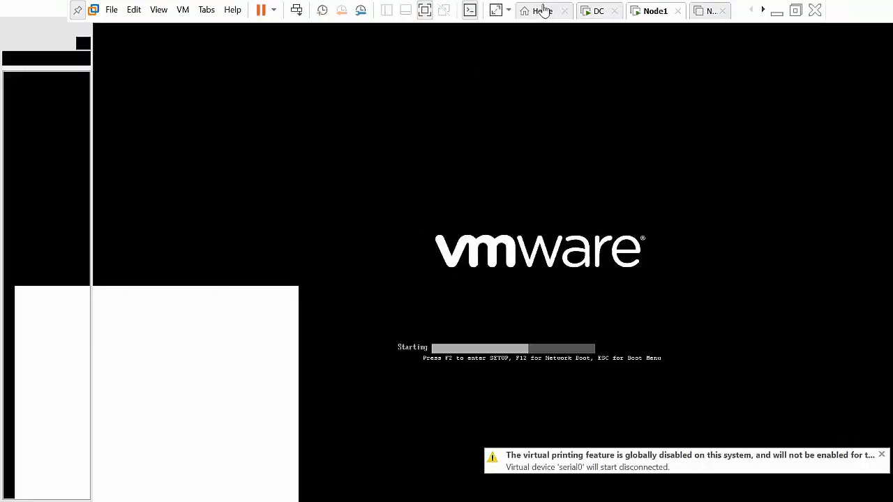
click(43, 120)
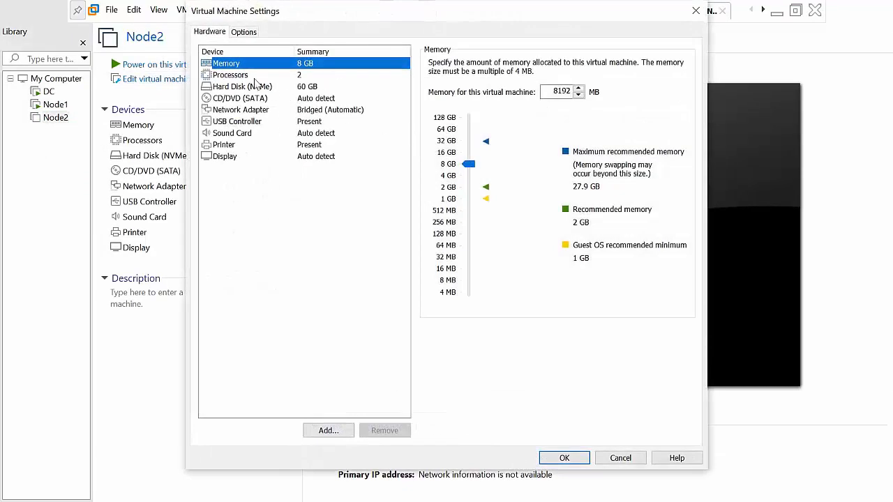
click(247, 98)
click(458, 144)
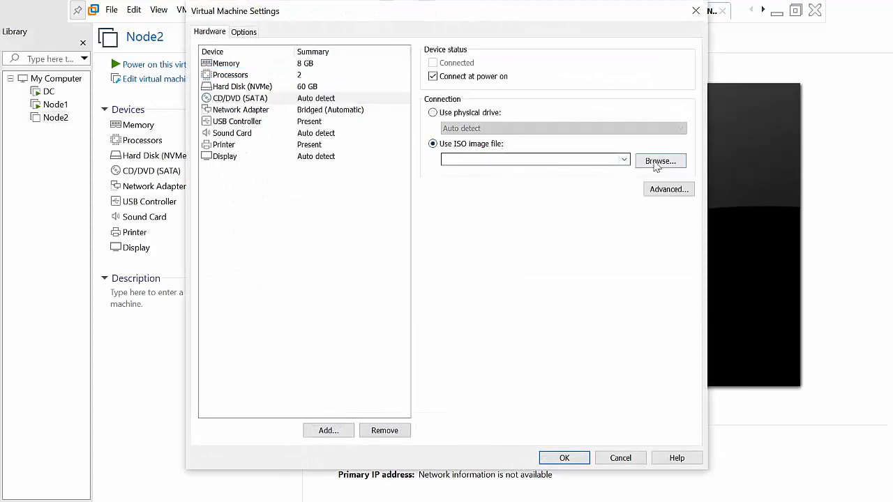
click(656, 162)
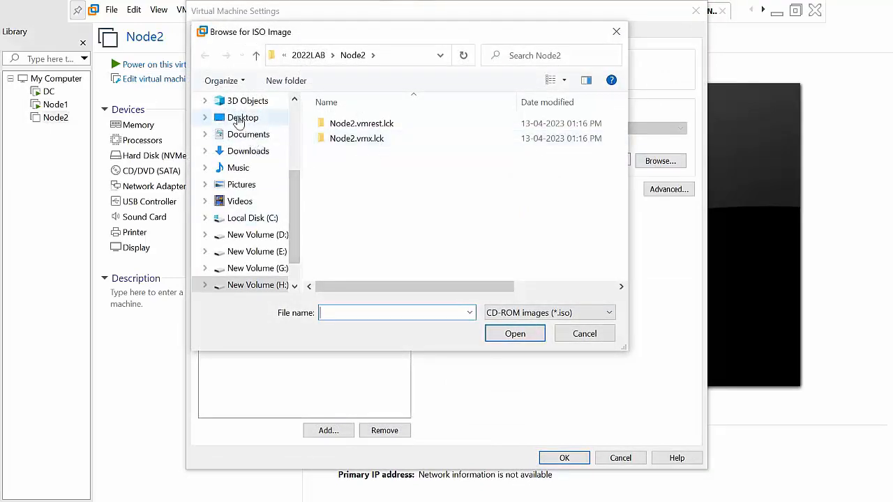
click(238, 119)
double_click(412, 150)
double_click(414, 154)
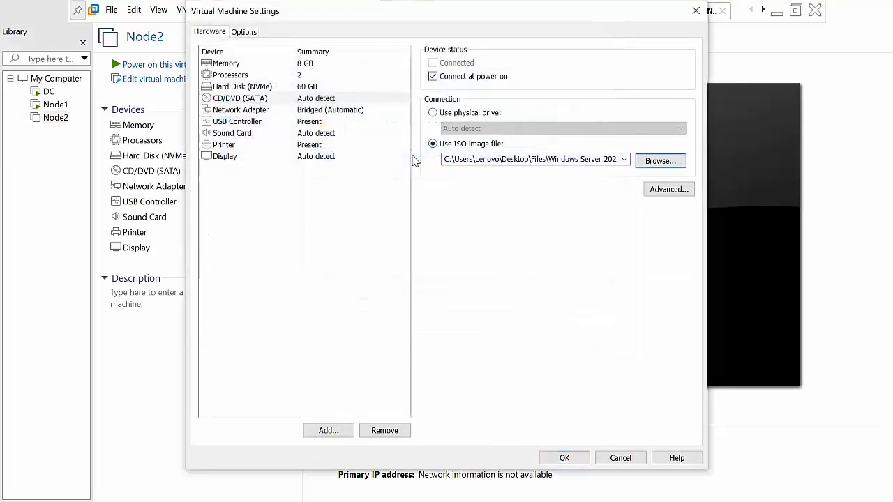
click(567, 458)
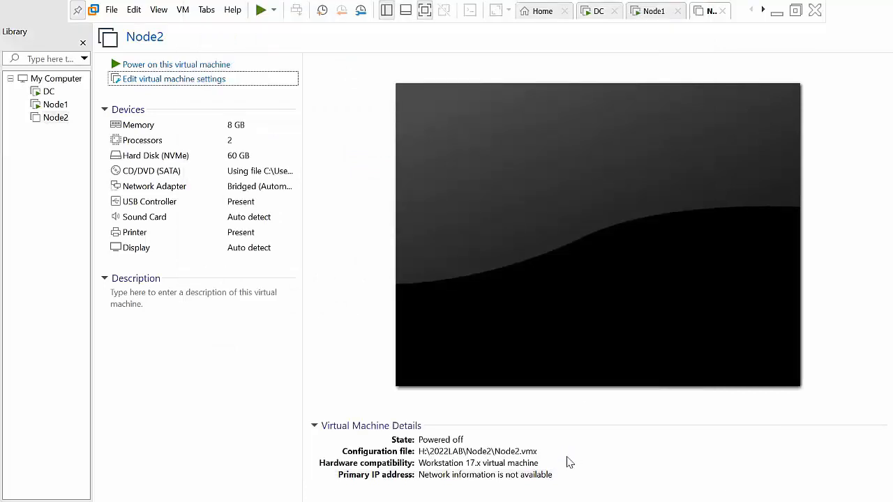
click(179, 64)
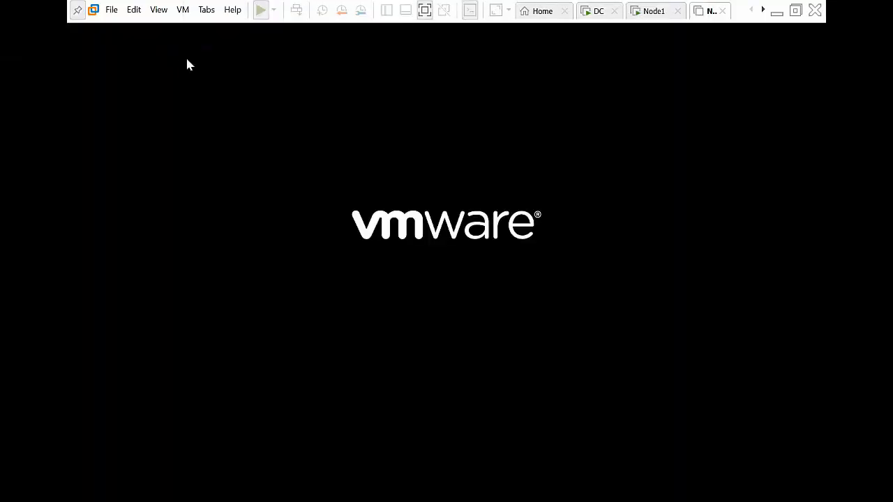
Accept Node1's default language settings and start the Windows Server installation
click(664, 10)
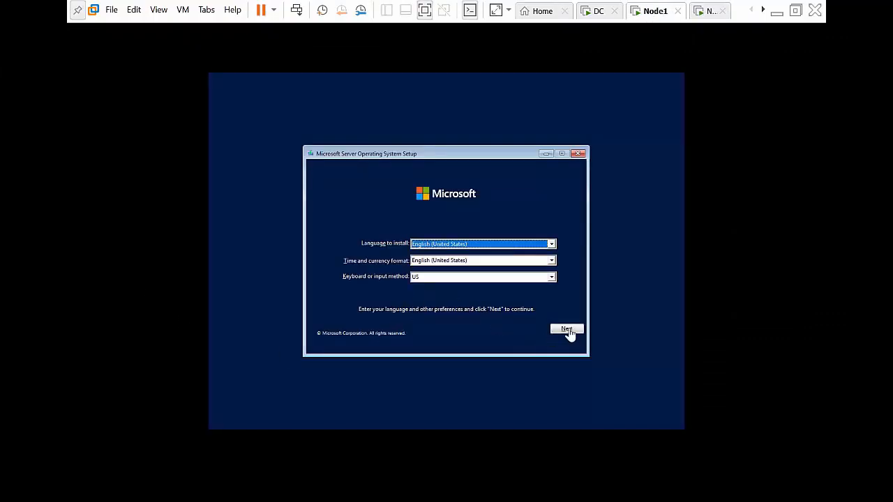
click(567, 331)
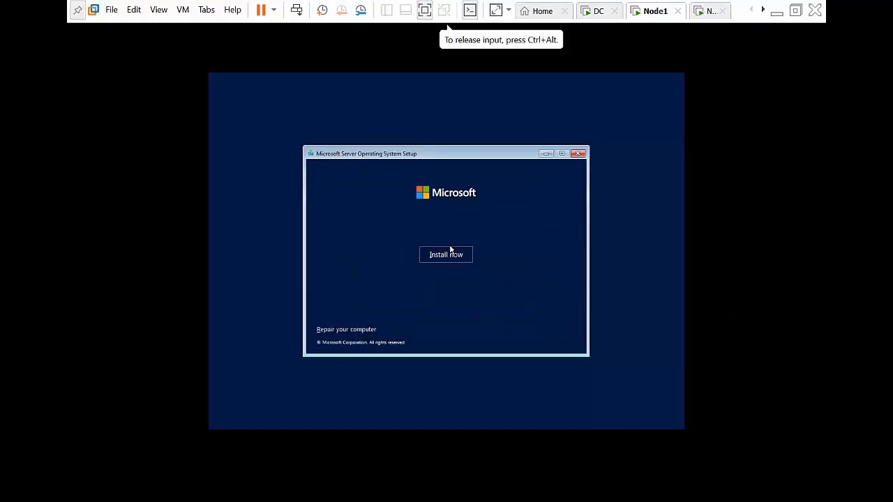
click(450, 253)
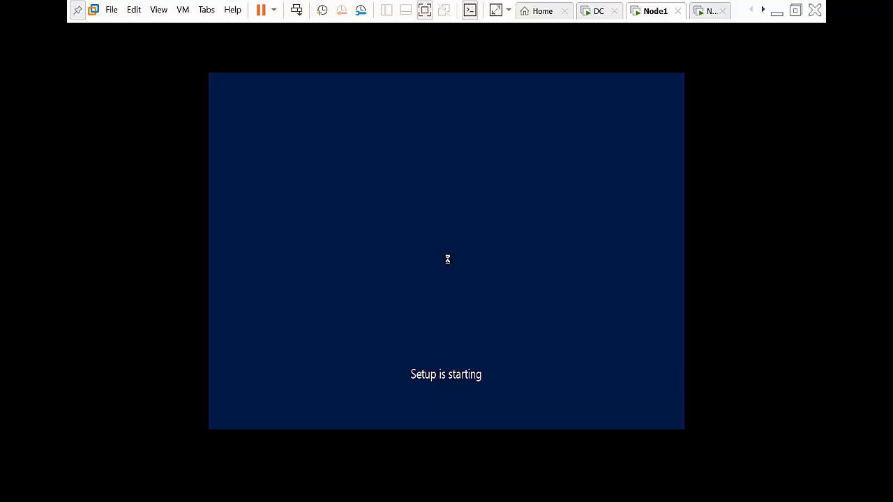
Accept Node2's default language settings, leave full screen, and start its installation
click(707, 10)
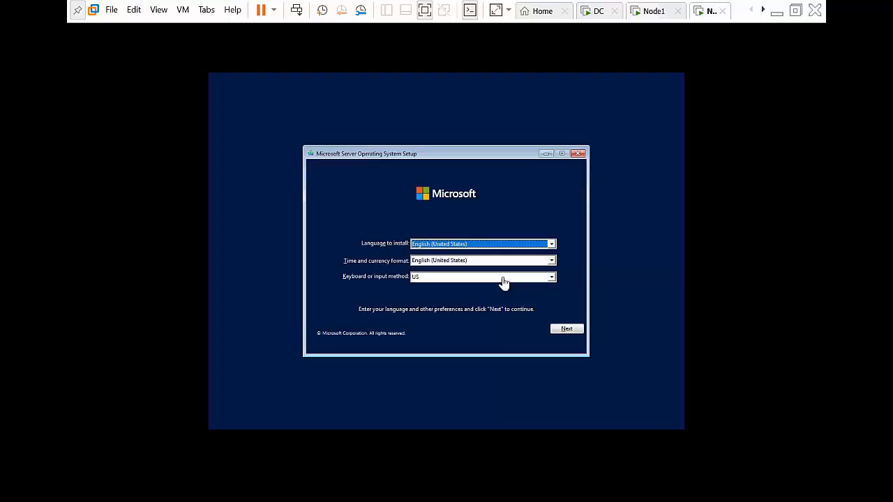
click(566, 329)
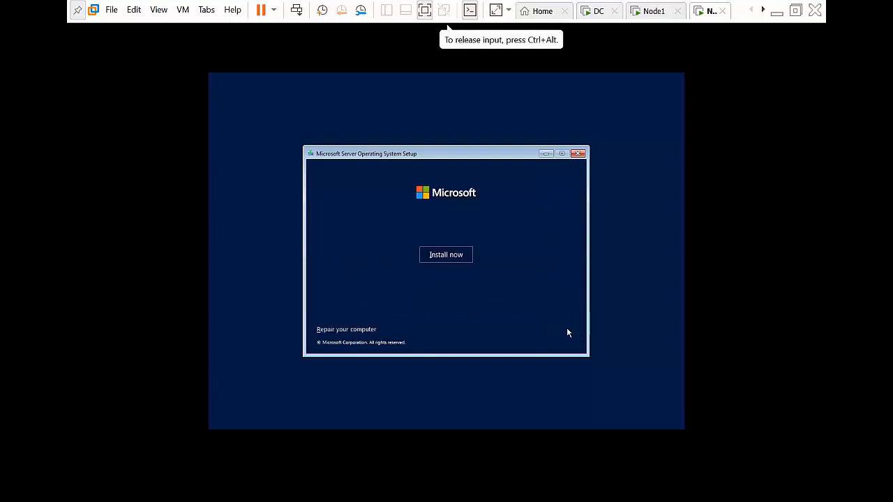
click(795, 11)
click(499, 251)
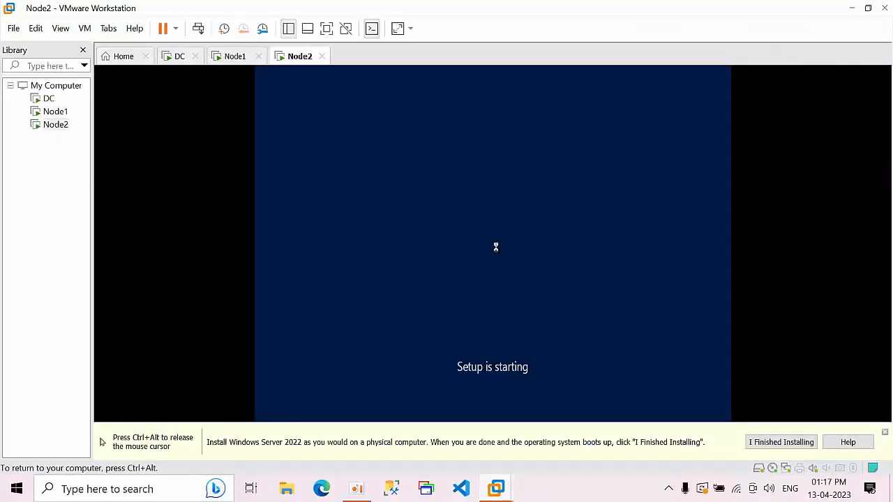
On Node1, pick Datacenter Evaluation (Desktop Experience) and accept the license terms
key(ctrl+alt)
click(234, 57)
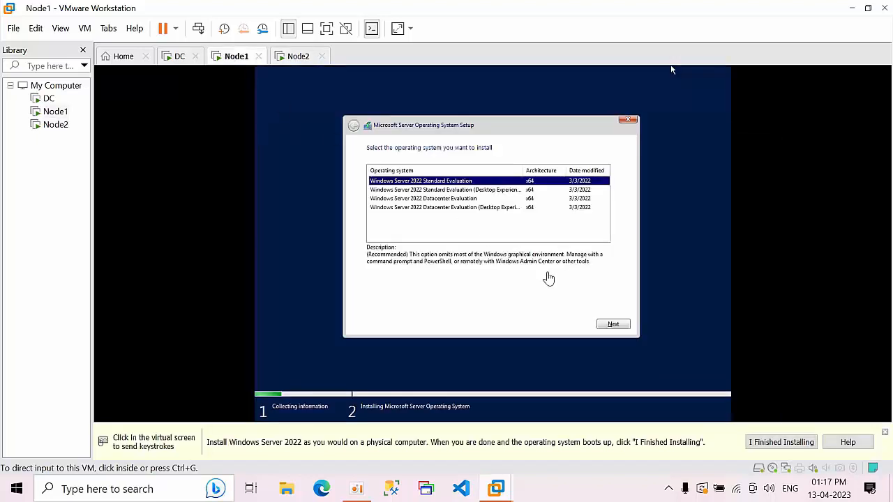
click(549, 277)
click(442, 209)
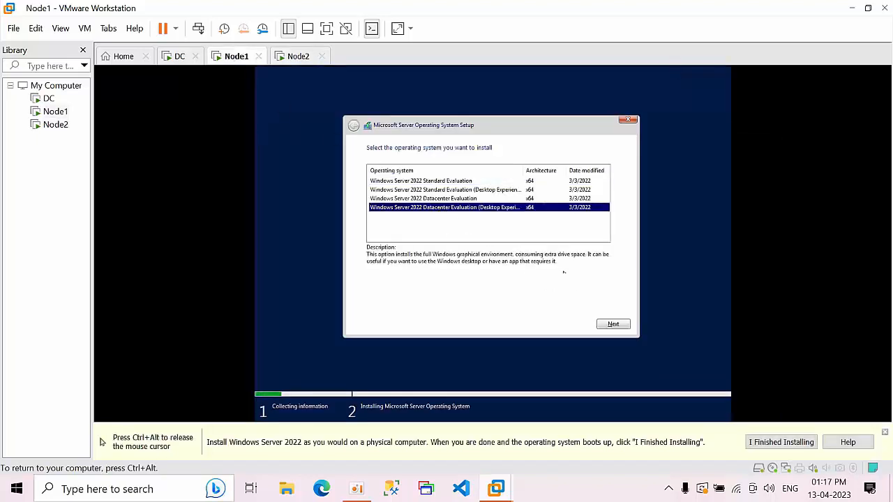
click(611, 325)
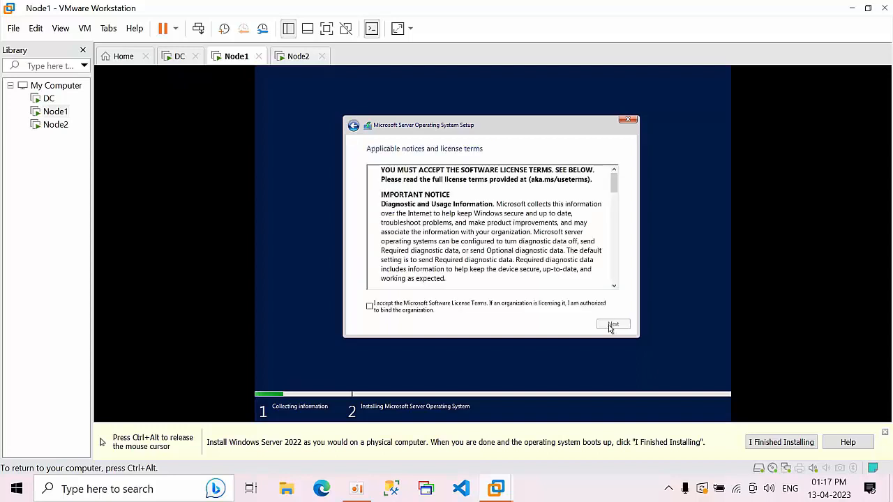
click(487, 312)
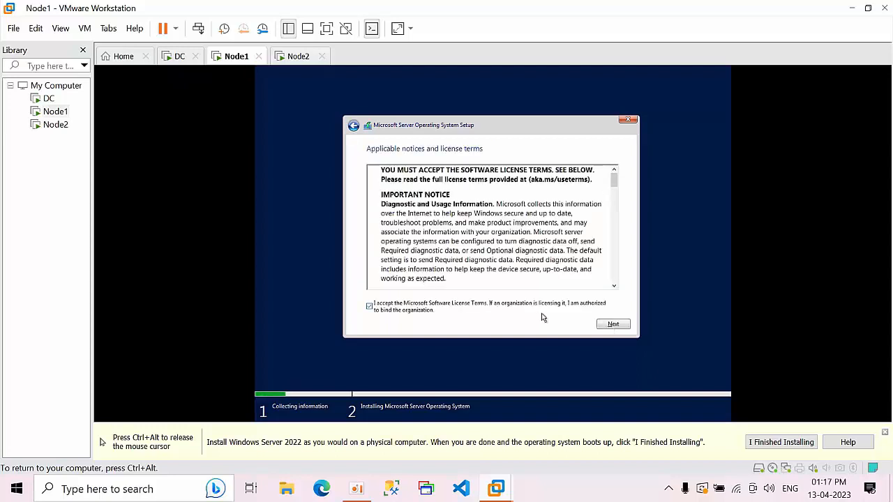
click(612, 325)
Choose Custom install, create full-size partitions, install onto Partition 2, then go to Node2
click(523, 251)
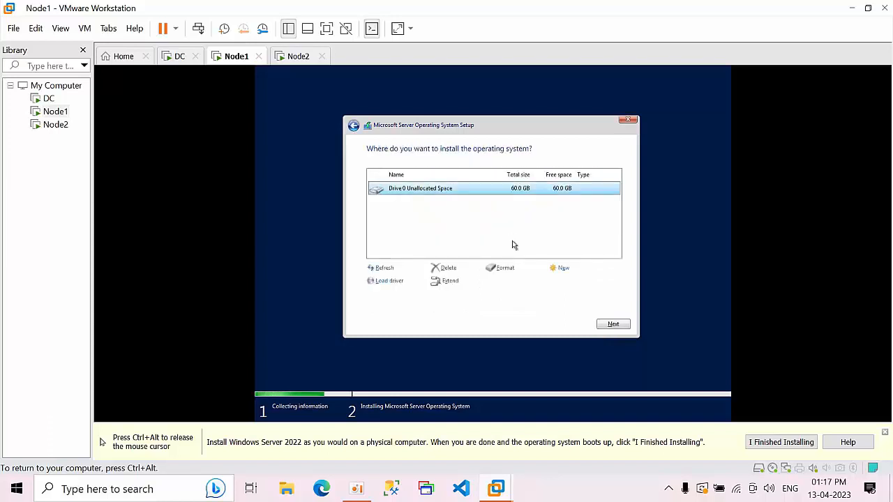
click(562, 268)
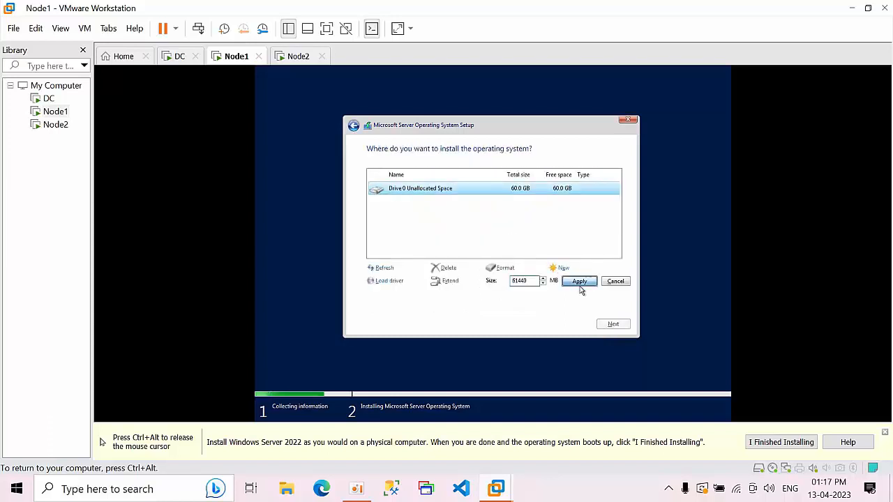
click(579, 283)
click(556, 282)
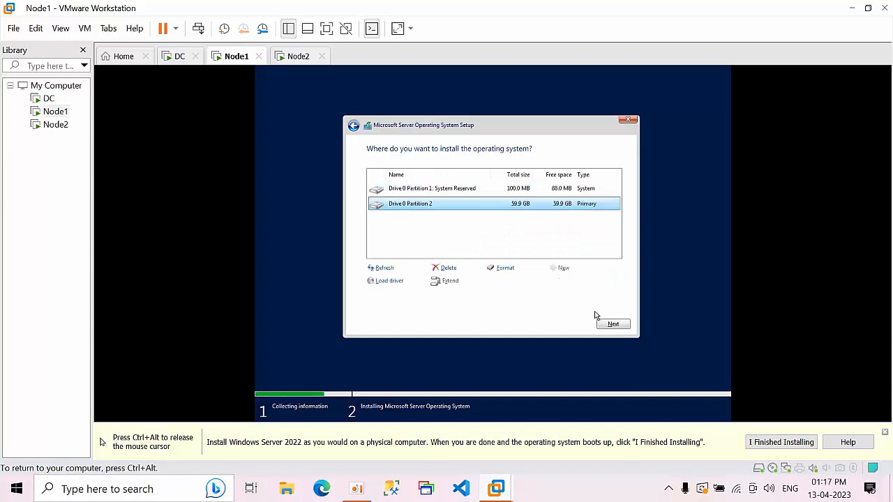
click(612, 324)
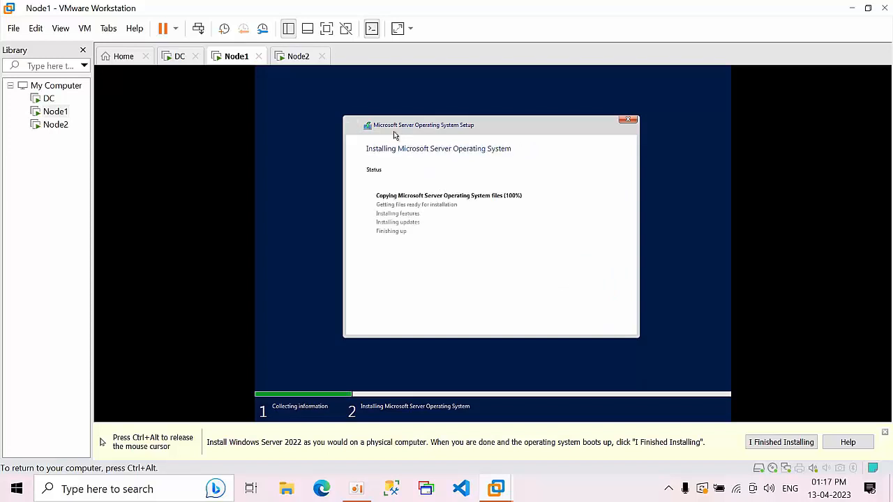
key(ctrl+alt)
click(300, 60)
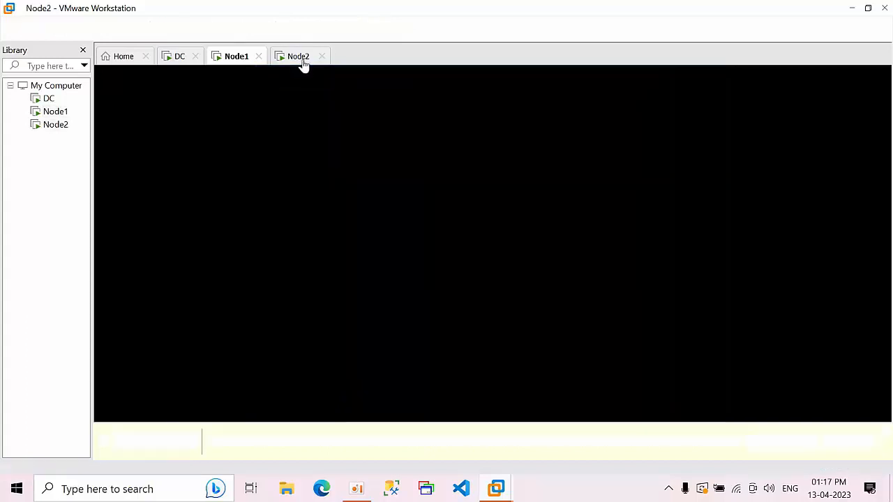
Pick Datacenter Evaluation (Desktop Experience) on Node2 and accept the license terms
click(487, 208)
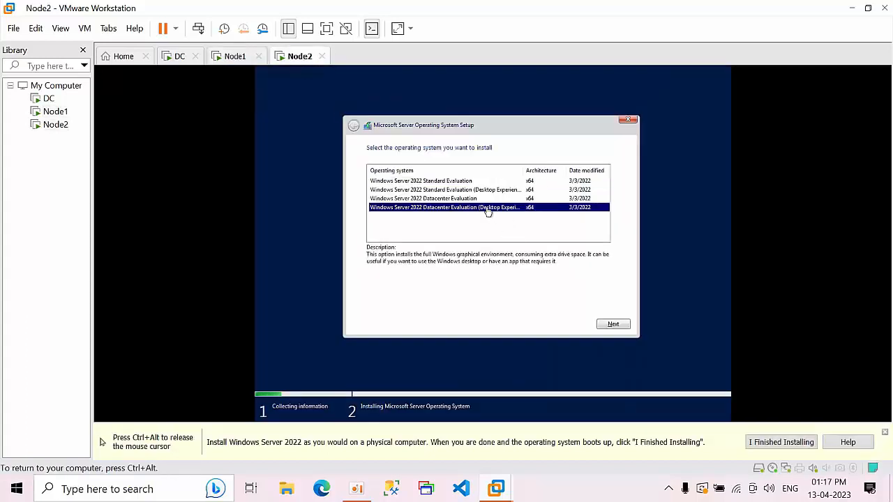
click(613, 324)
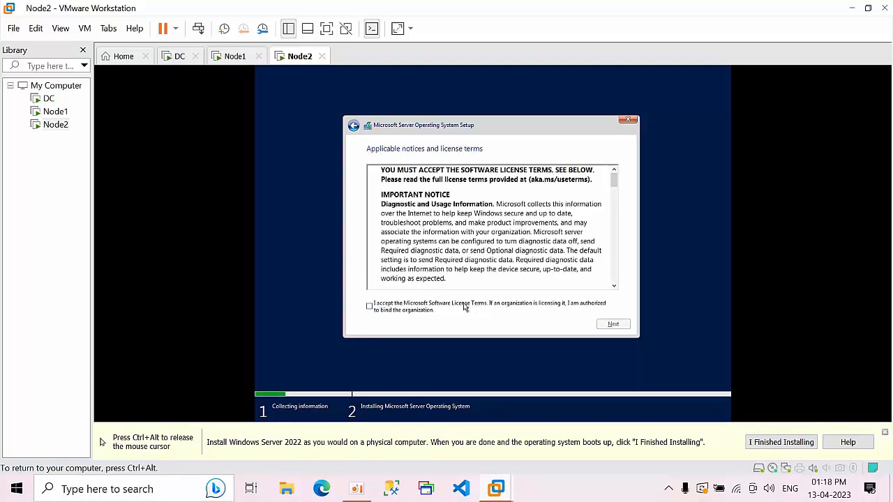
click(465, 308)
click(607, 327)
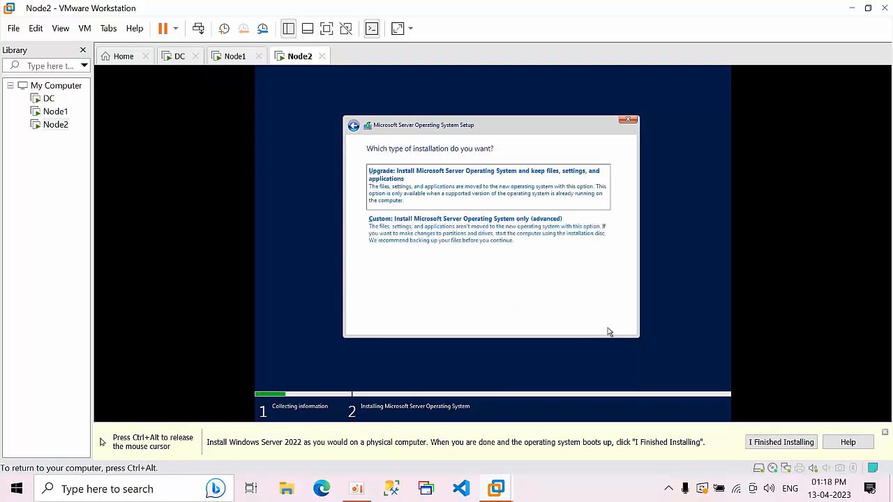
Choose Custom install, create new partitions on Drive 0, and begin installing
click(508, 245)
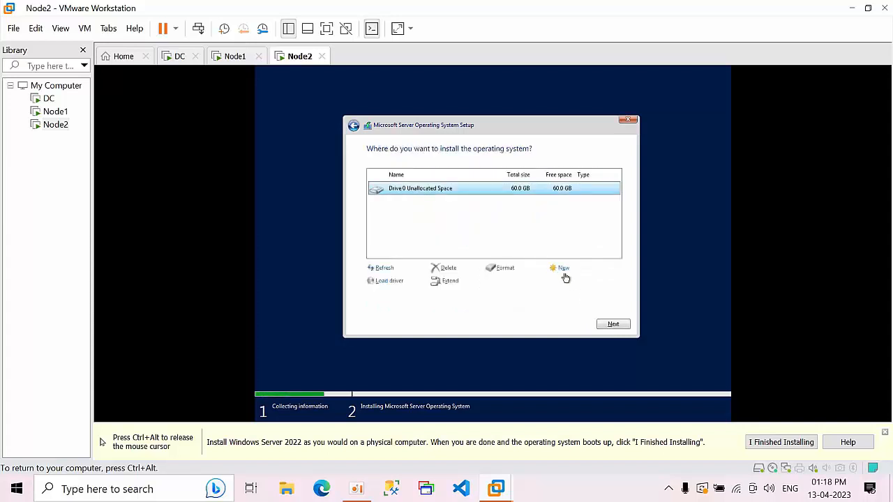
click(563, 270)
click(579, 282)
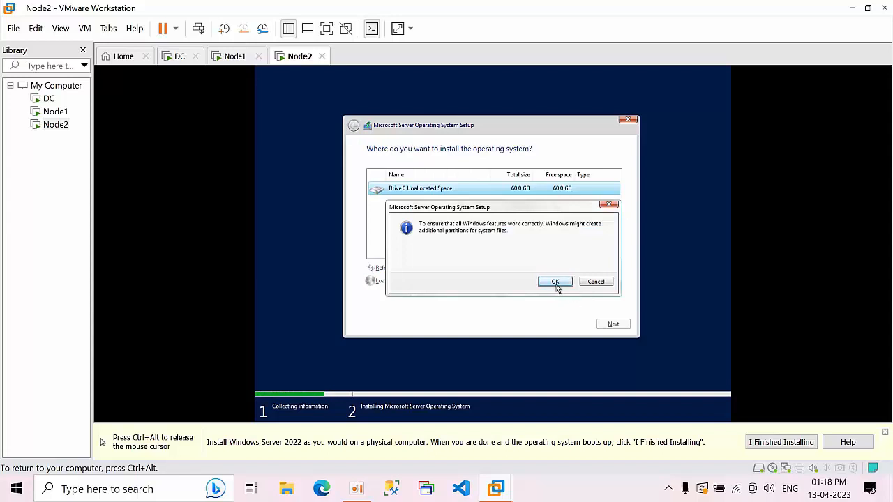
click(555, 282)
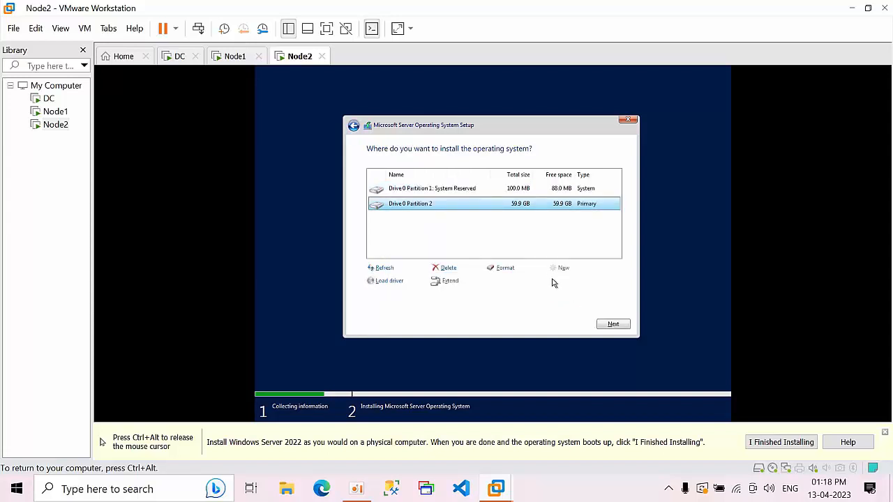
click(613, 325)
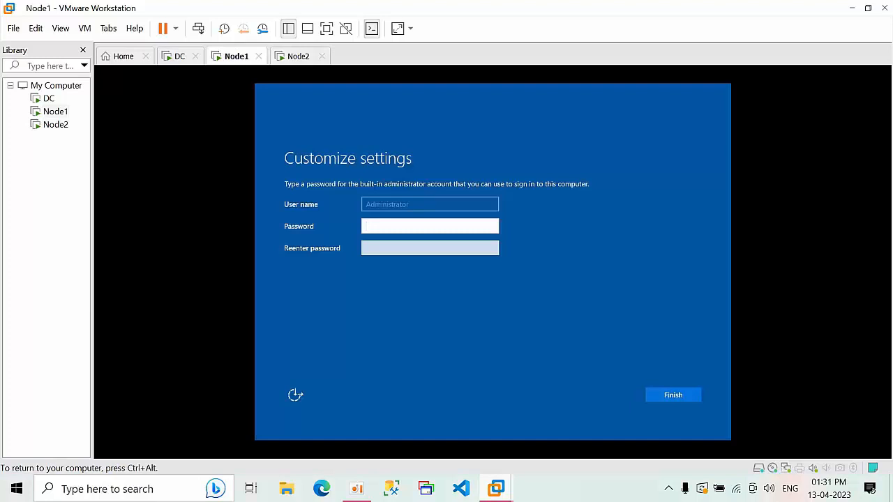
Enter and confirm the Administrator password on Node1 and finish setup
key(ctrl+alt)
click(375, 222)
key(Tab)
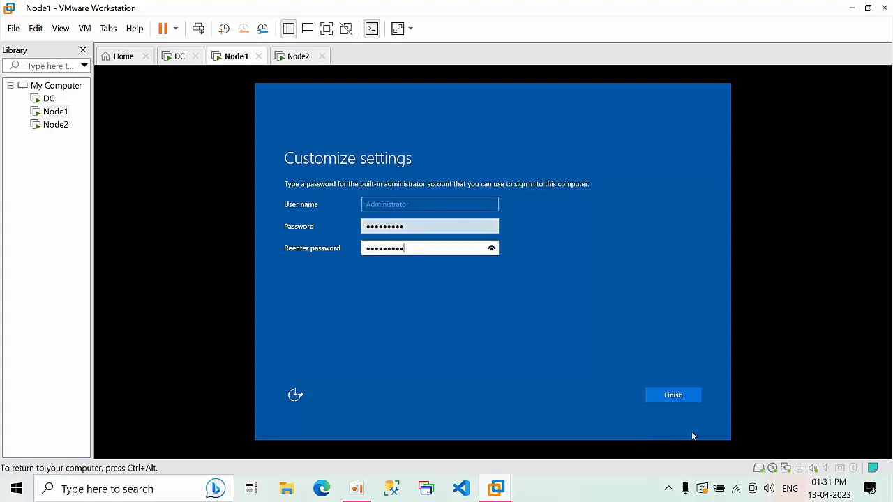
click(682, 396)
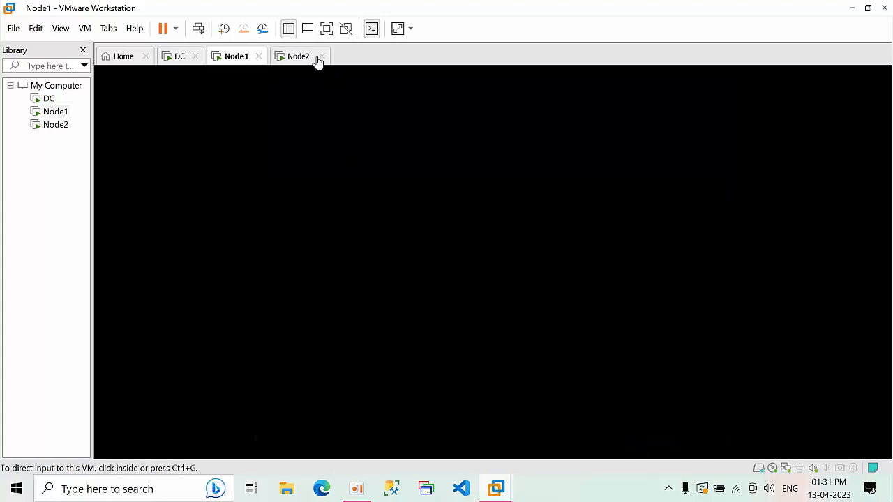
Sign in to Node1 as Administrator with the new password
click(293, 59)
click(237, 59)
click(418, 284)
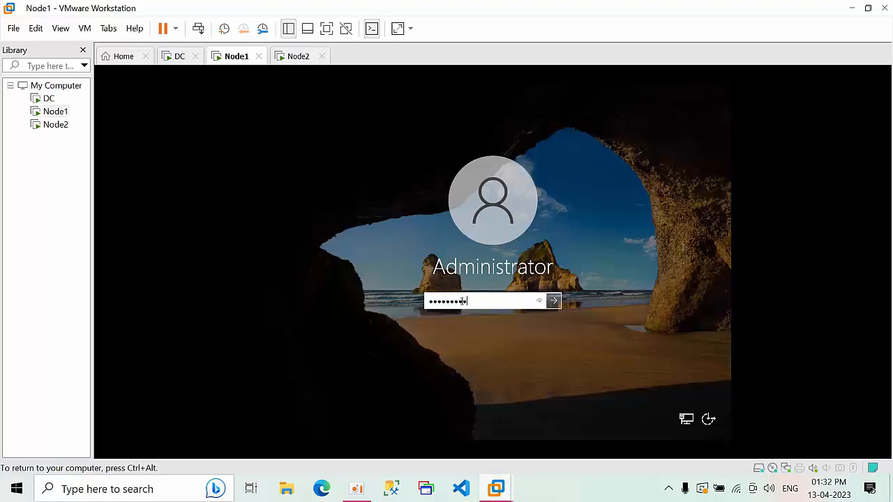
key(Return)
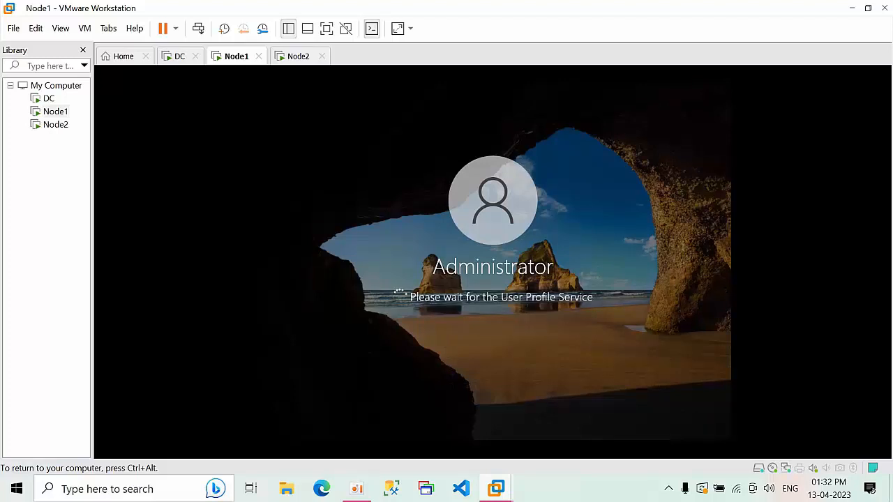
key(ctrl+alt)
Install VMware Tools on Node1 with a Typical setup, postponing the restart
click(84, 28)
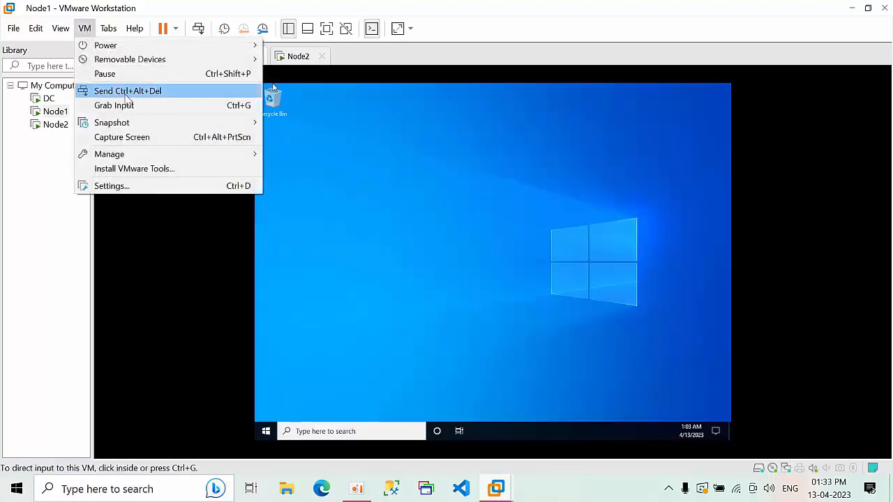
click(159, 170)
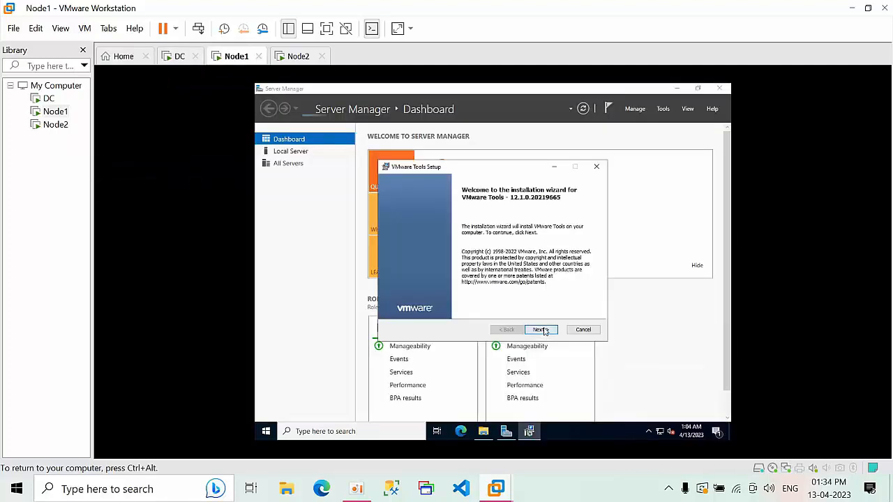
click(542, 330)
click(541, 330)
click(542, 330)
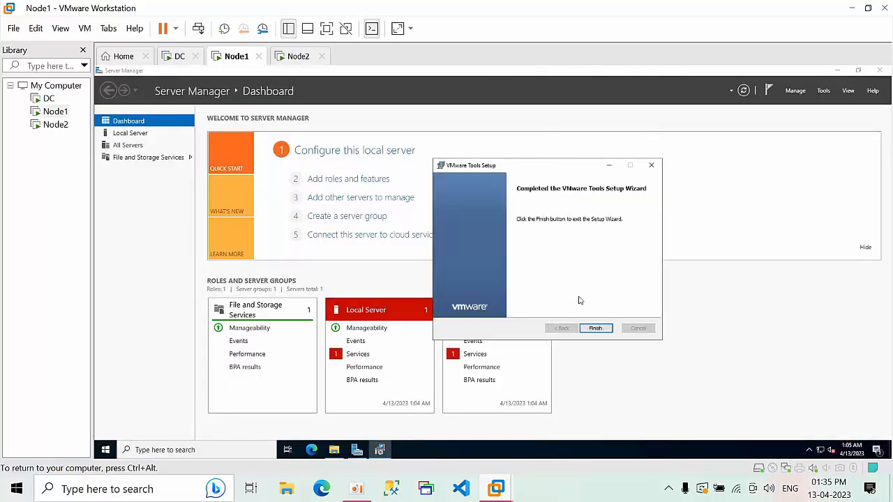
click(596, 328)
click(532, 280)
Close Server Manager and dismiss the guest notification on Node1's desktop
click(880, 69)
click(826, 358)
right_click(405, 244)
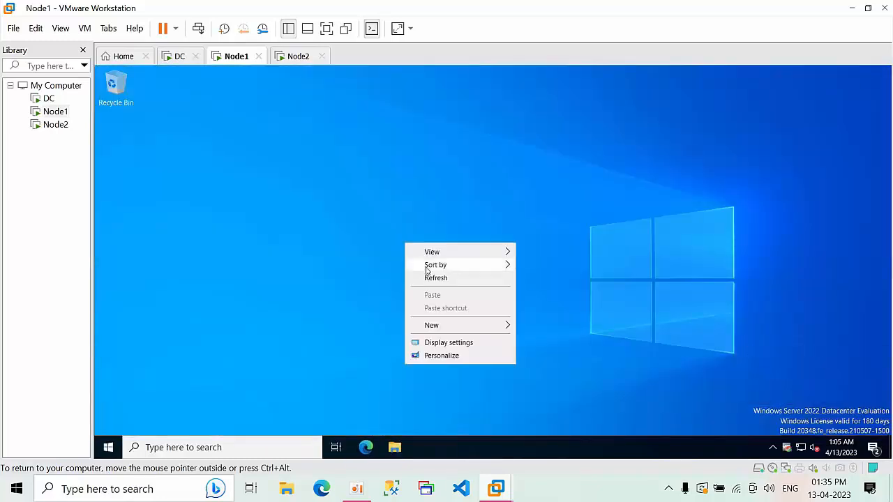
Open This PC's properties from File Explorer in the Node1 guest
click(431, 277)
click(873, 448)
click(391, 184)
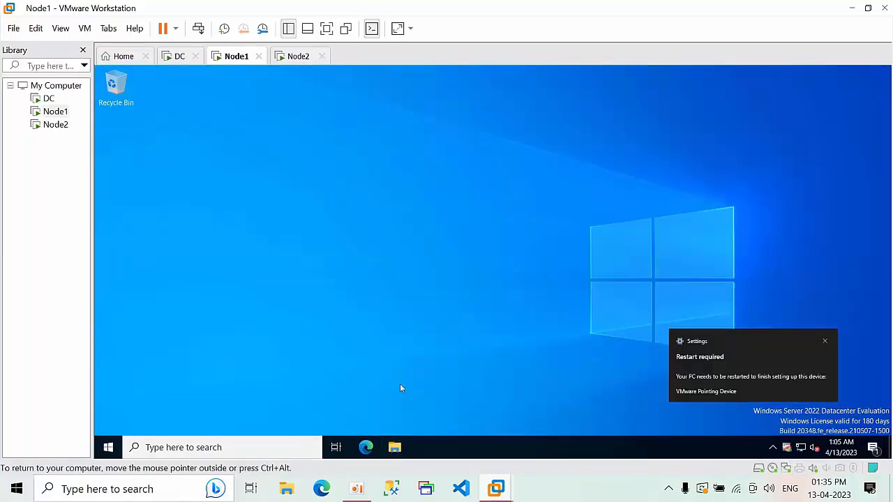
click(395, 447)
click(188, 247)
click(476, 108)
right_click(153, 208)
click(244, 358)
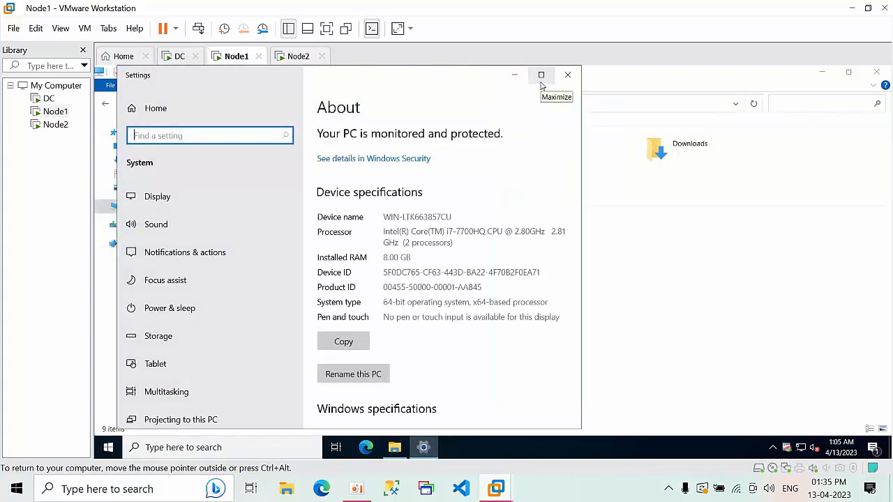
Change the computer name to Node1 and restart the guest now
click(541, 75)
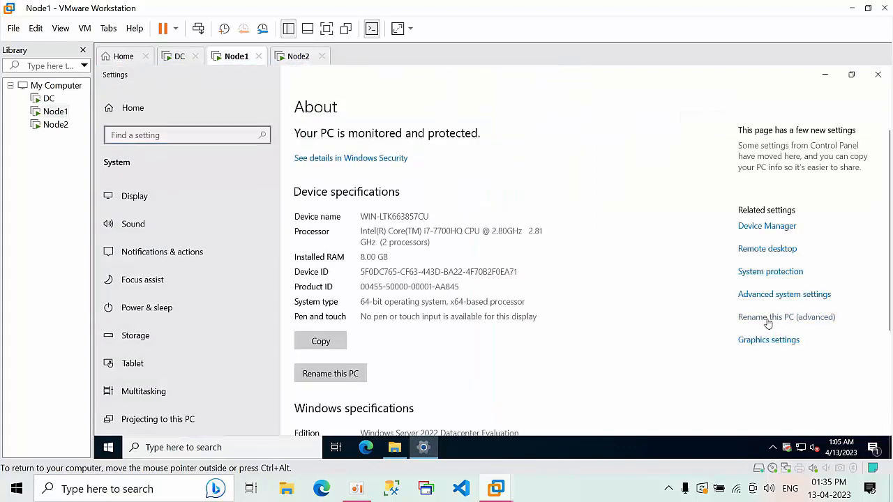
click(768, 318)
click(350, 255)
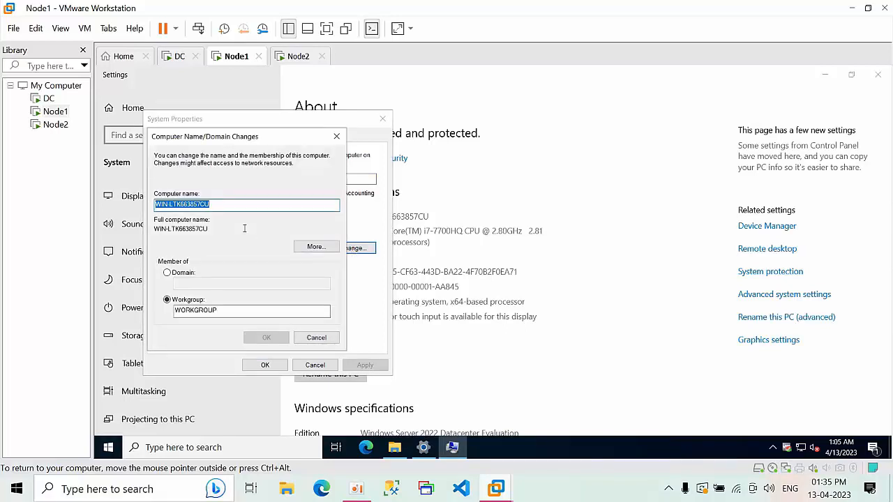
text(Node1)
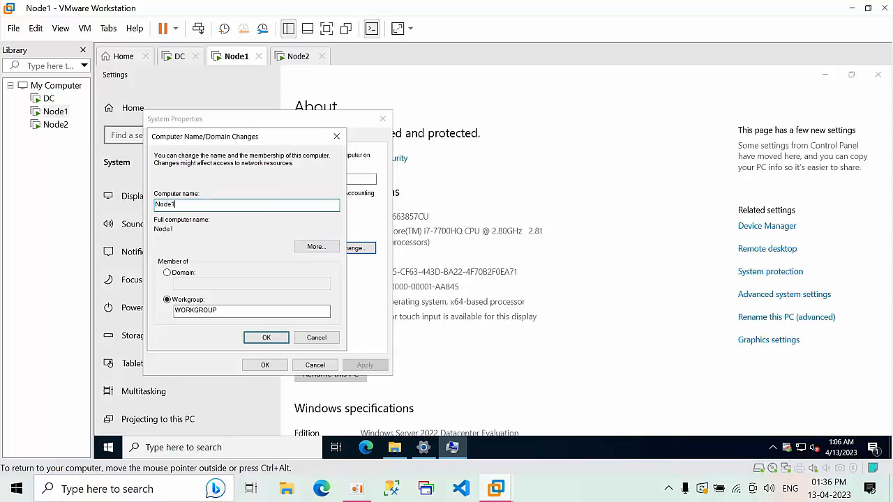
click(265, 337)
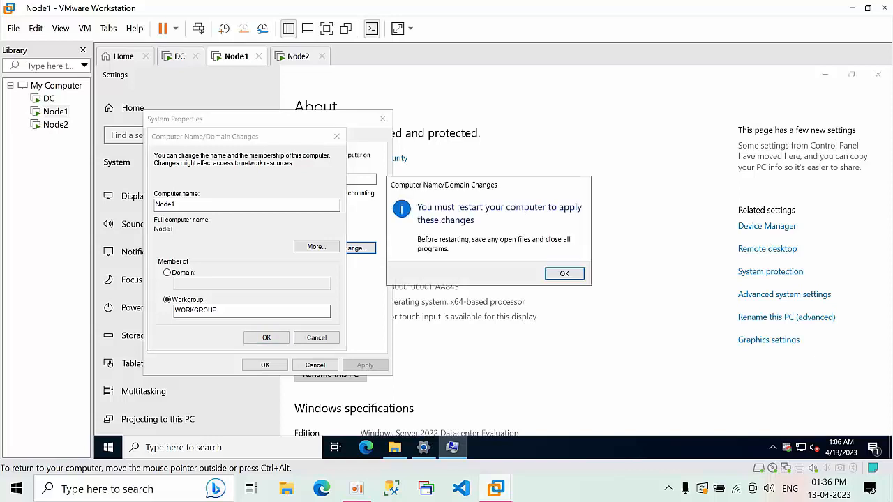
click(562, 276)
click(269, 363)
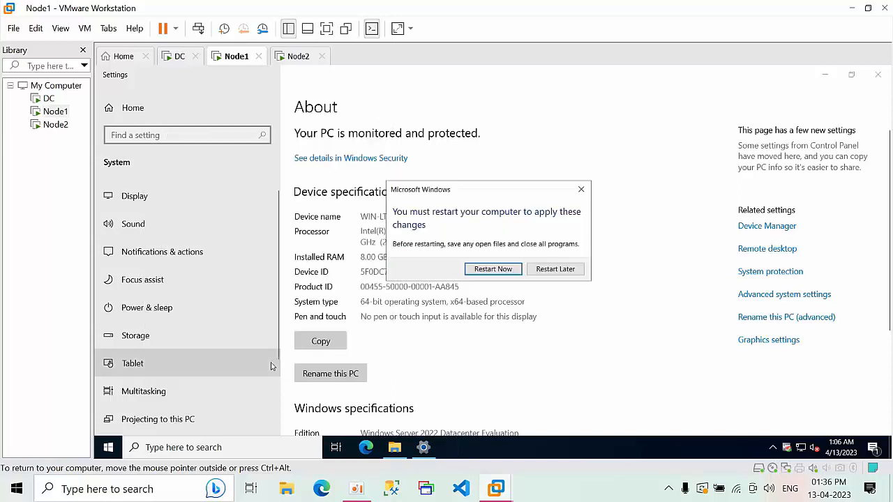
click(502, 272)
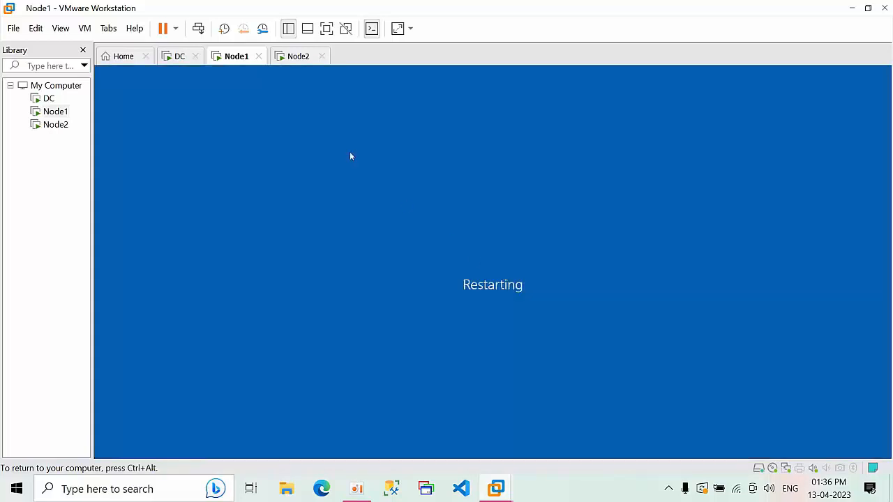
Enter the Administrator password in both fields on Node2's Customize settings and finish
click(298, 58)
click(384, 221)
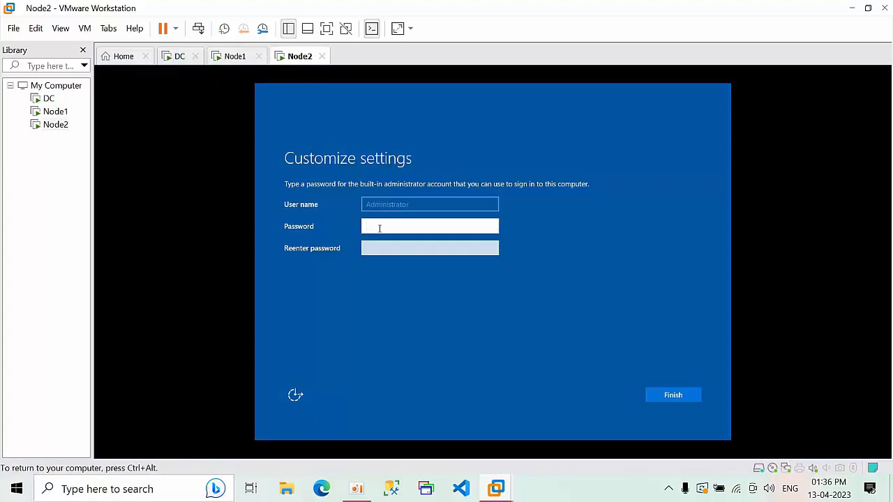
text(P@ssw0)
click(408, 252)
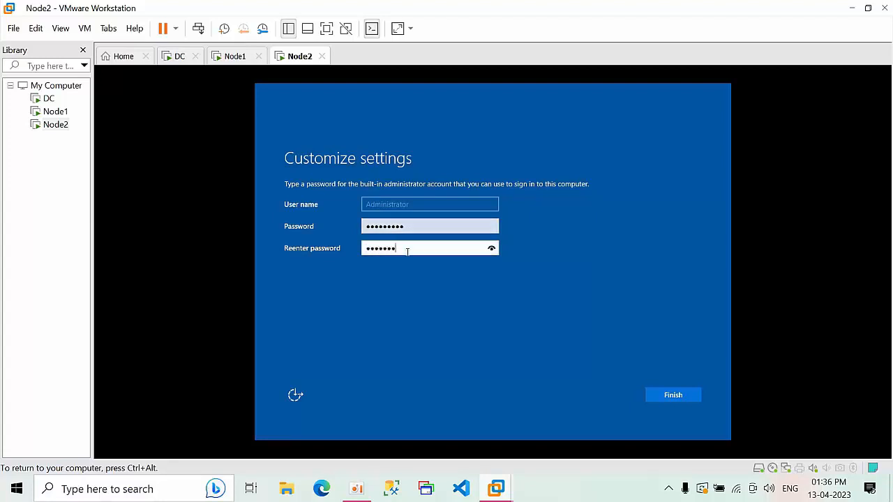
click(673, 395)
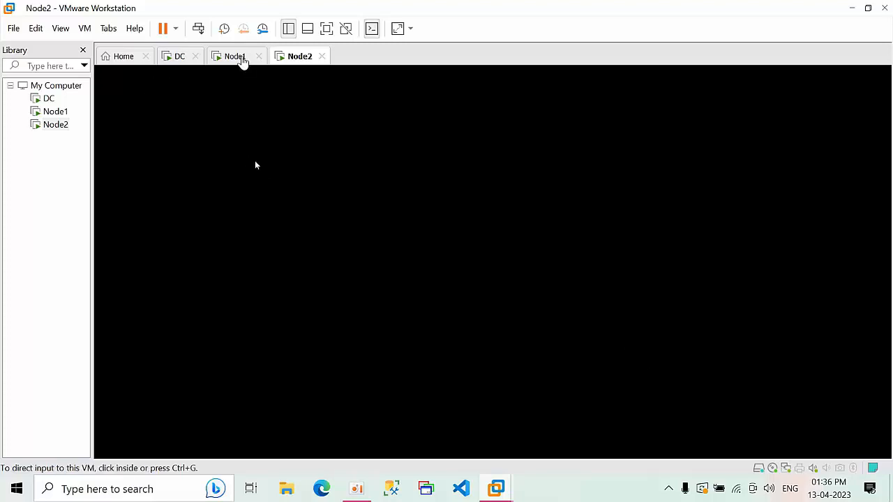
Add a second network adapter to Node1 in its virtual machine settings
click(242, 59)
right_click(243, 61)
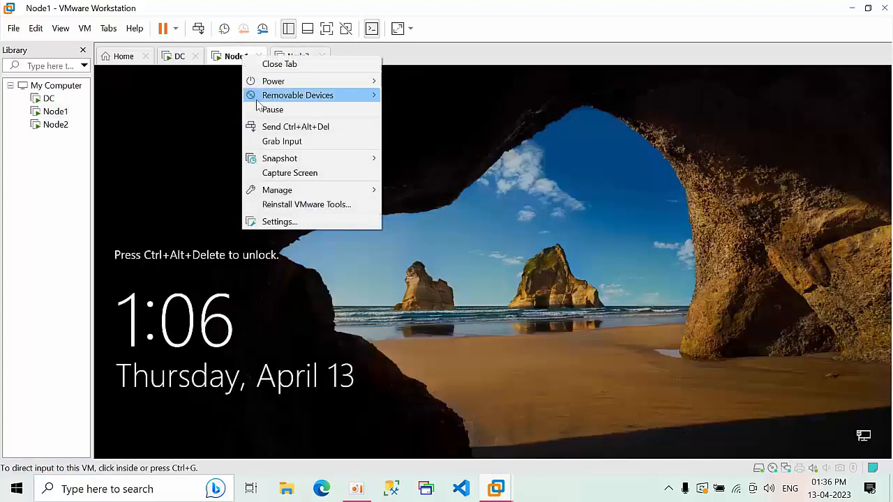
click(265, 224)
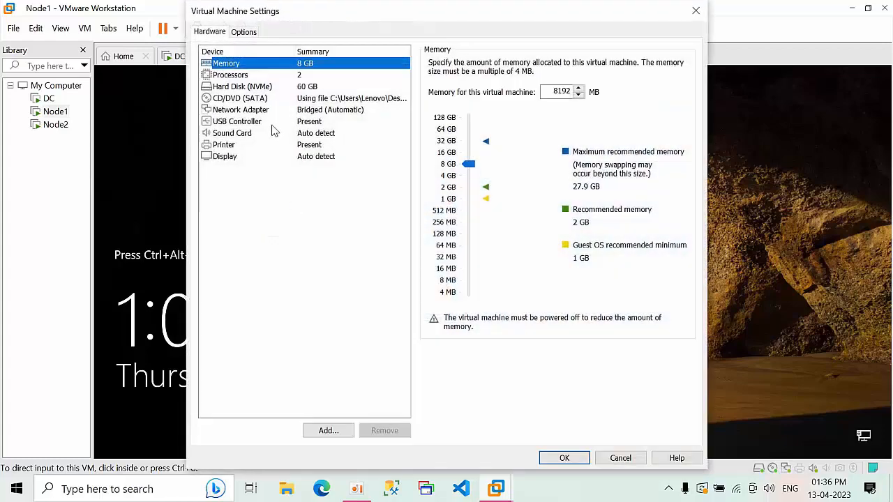
click(244, 111)
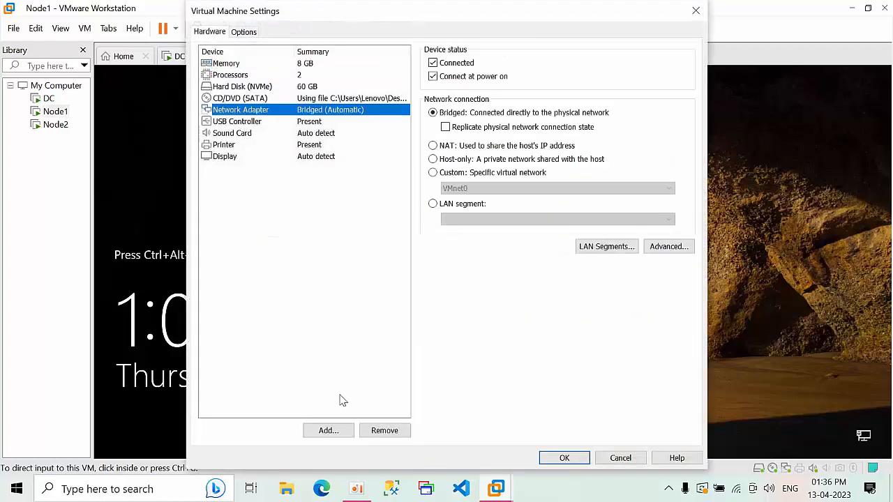
click(330, 431)
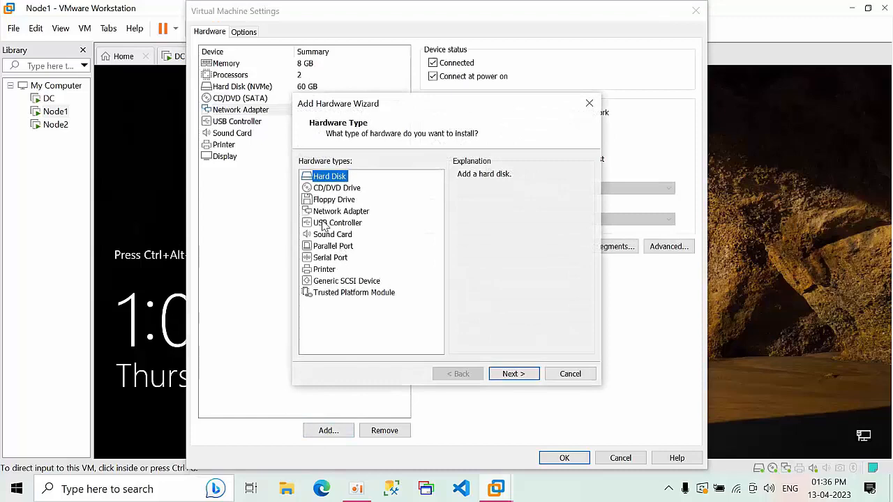
click(339, 212)
click(514, 375)
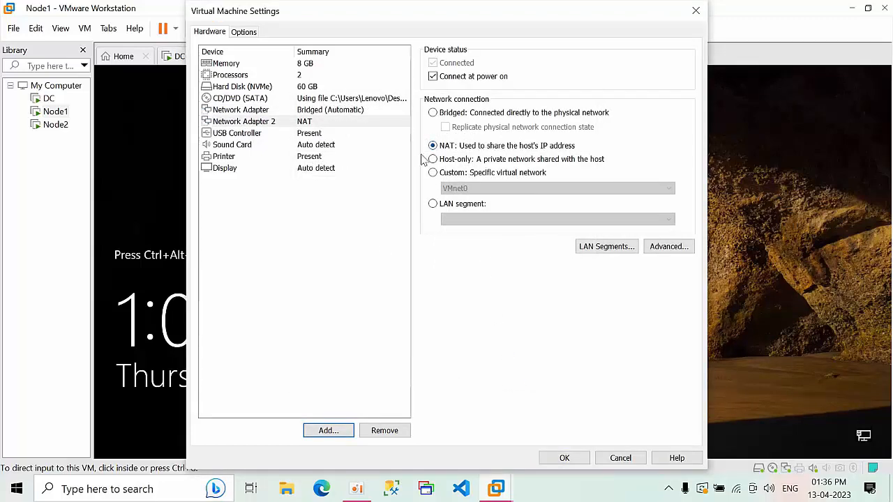
Save Node1's settings, dismiss the removable devices hint, and switch to Node2
click(558, 458)
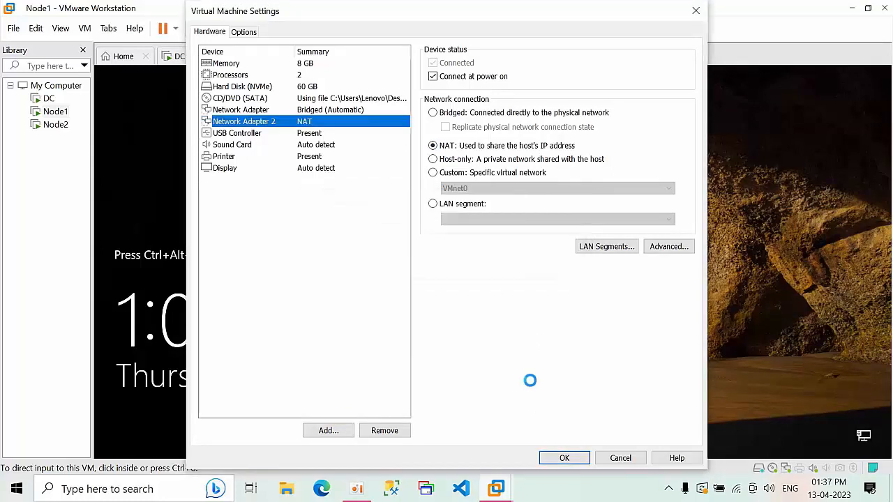
click(566, 458)
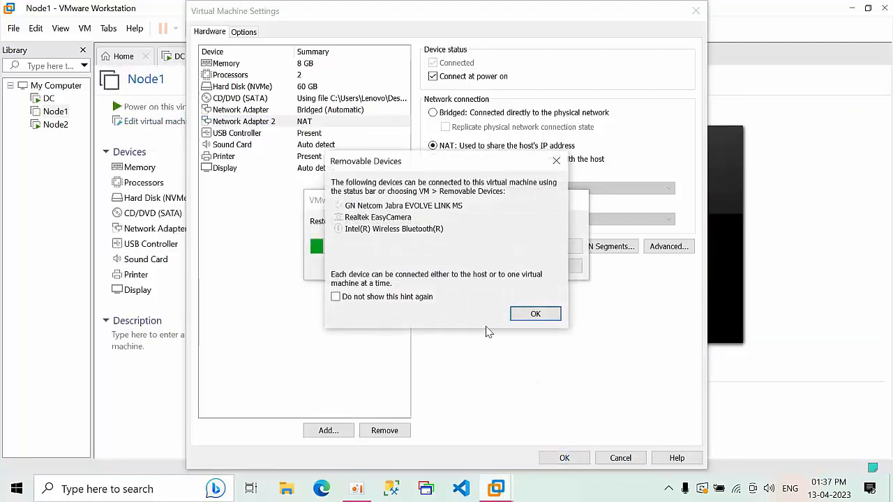
click(535, 314)
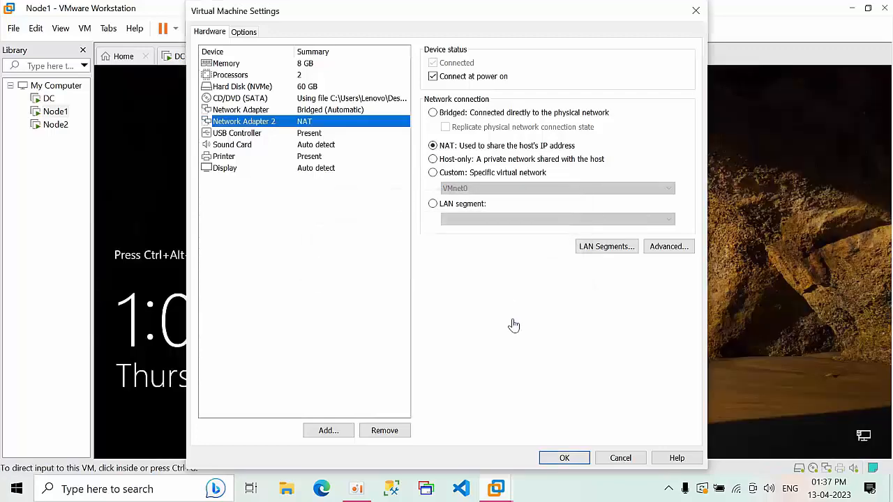
click(584, 458)
click(297, 57)
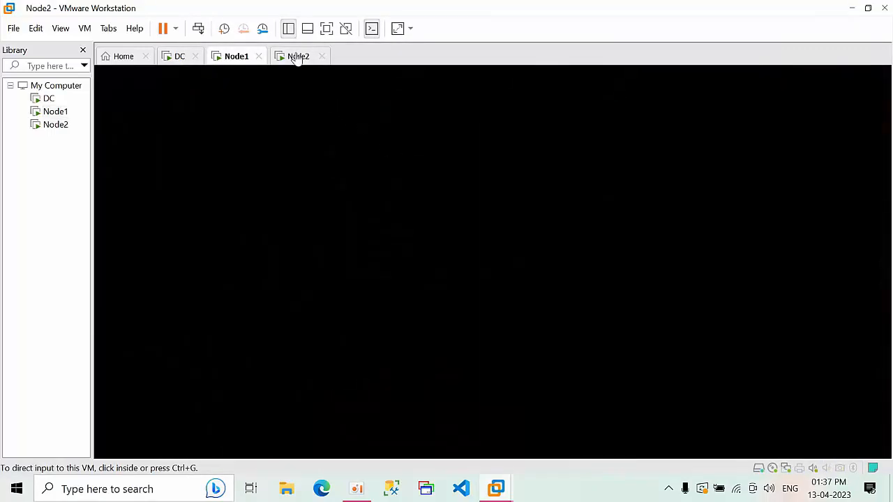
Add a second network adapter set to NAT in Node2's VM settings, then return to its lock screen
right_click(297, 57)
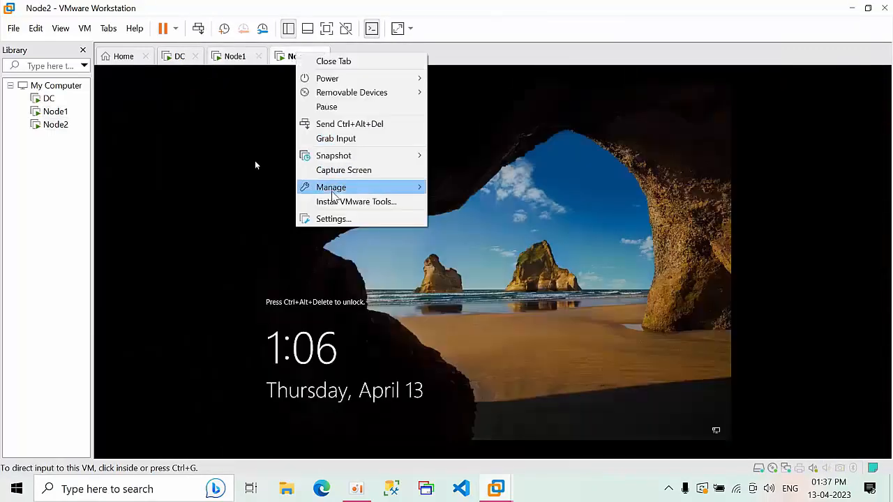
click(330, 221)
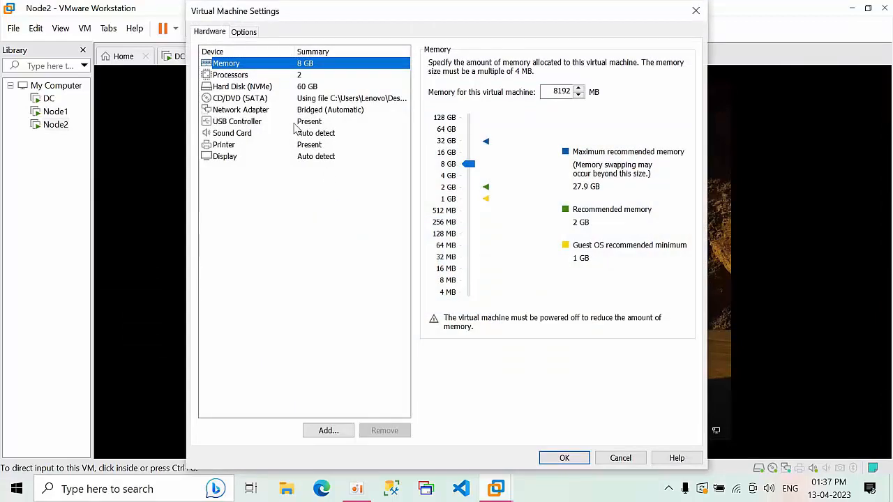
click(340, 429)
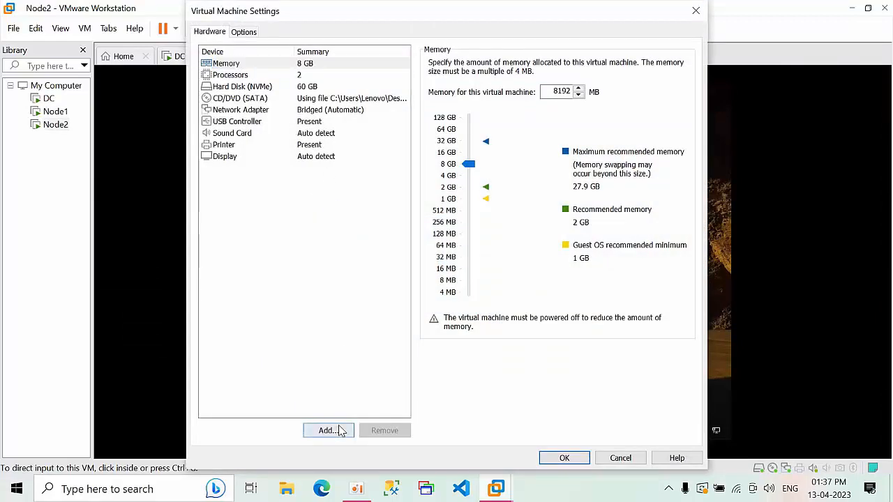
click(326, 211)
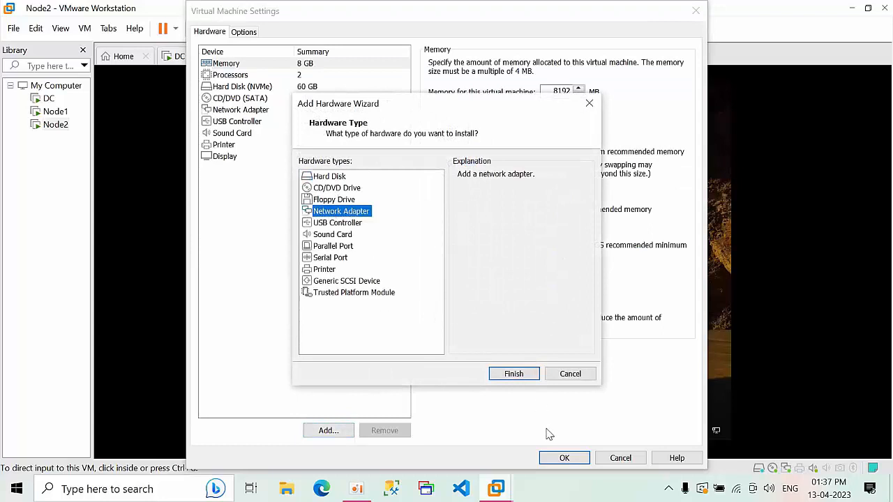
click(514, 376)
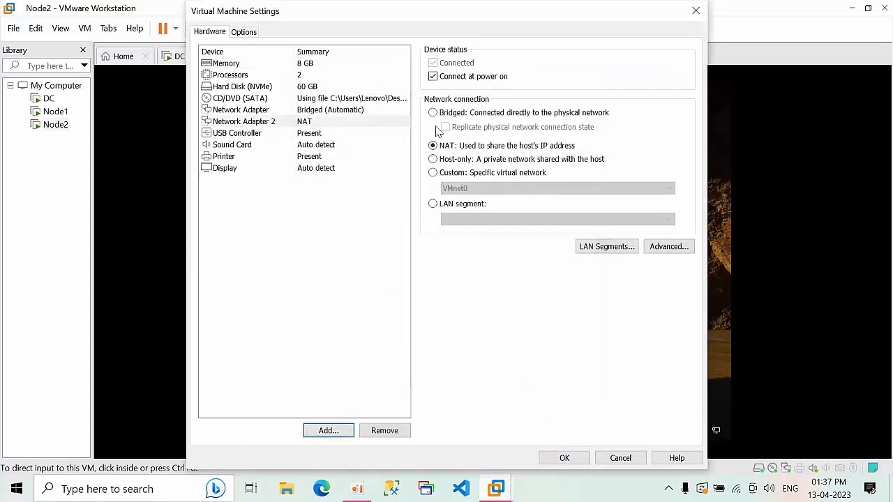
click(567, 459)
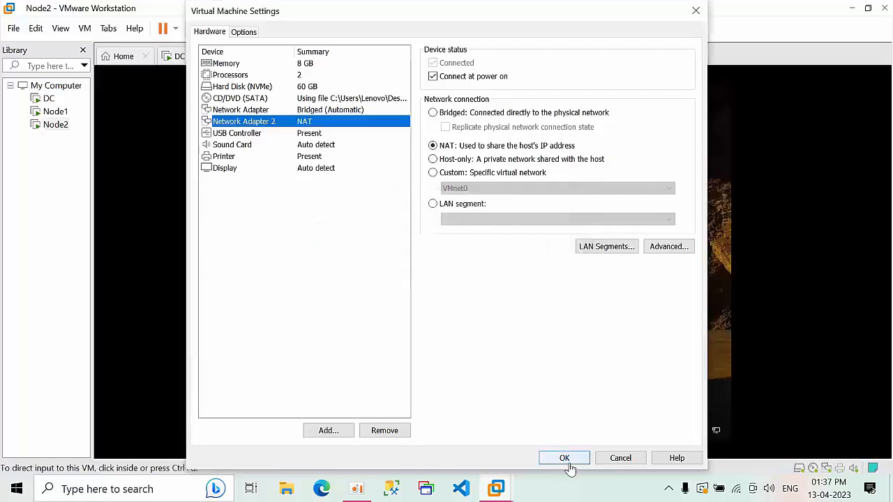
click(566, 461)
click(419, 262)
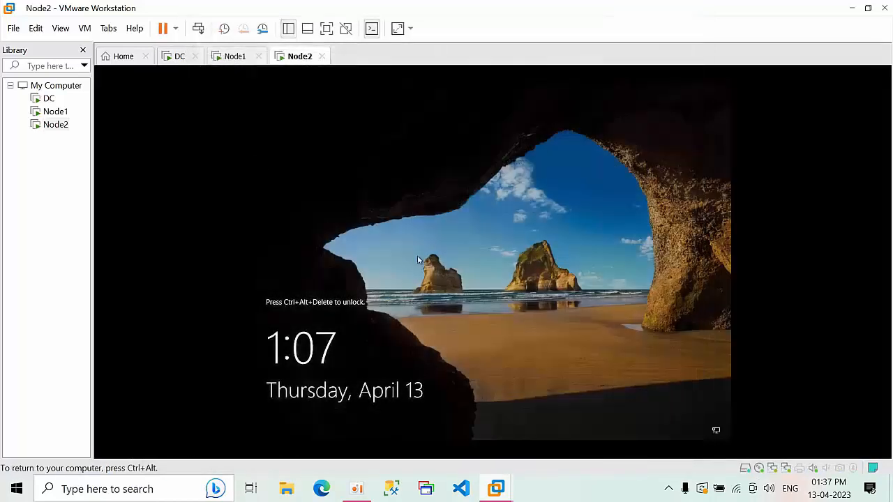
Sign in to Node2 with the administrator password via Ctrl+Alt+Insert
key(ctrl+alt)
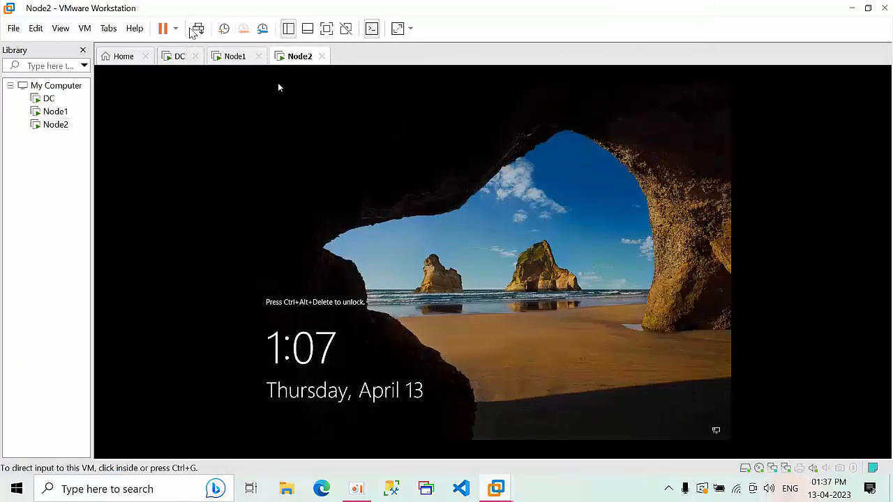
click(461, 262)
key(ctrl+alt+Insert)
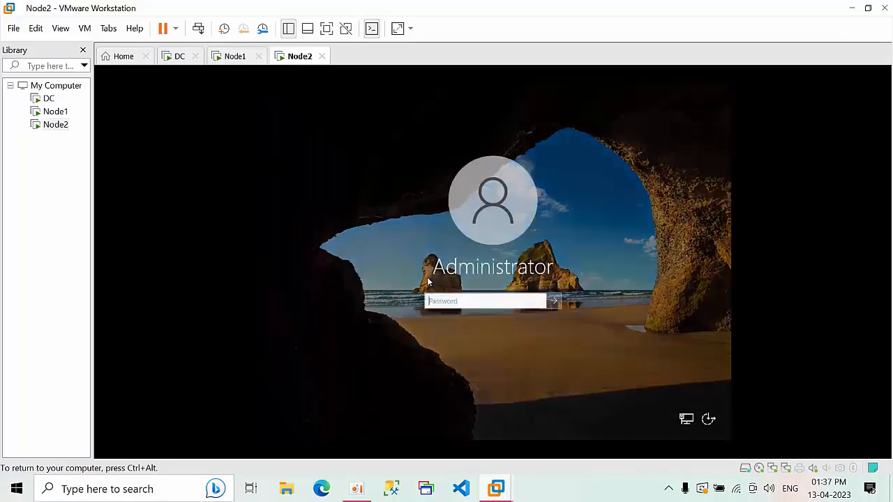
text(P)
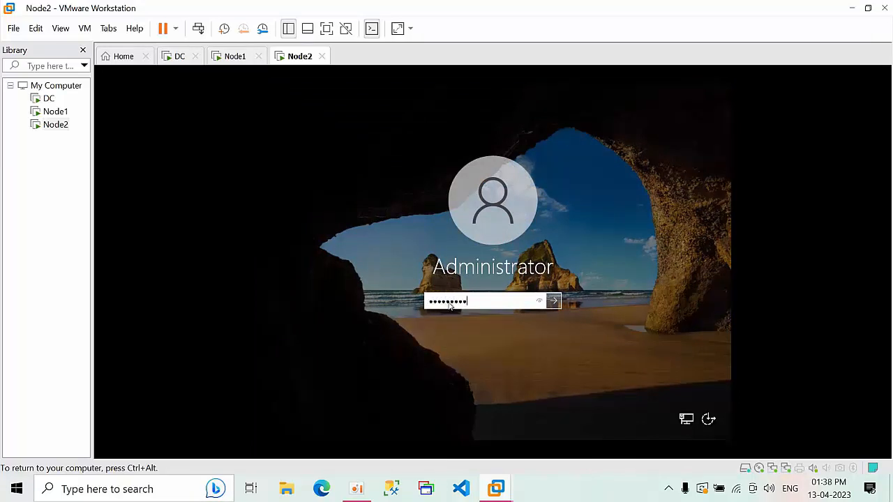
key(Return)
Start the VMware Tools installation from the VM menu and dismiss its notice
click(84, 28)
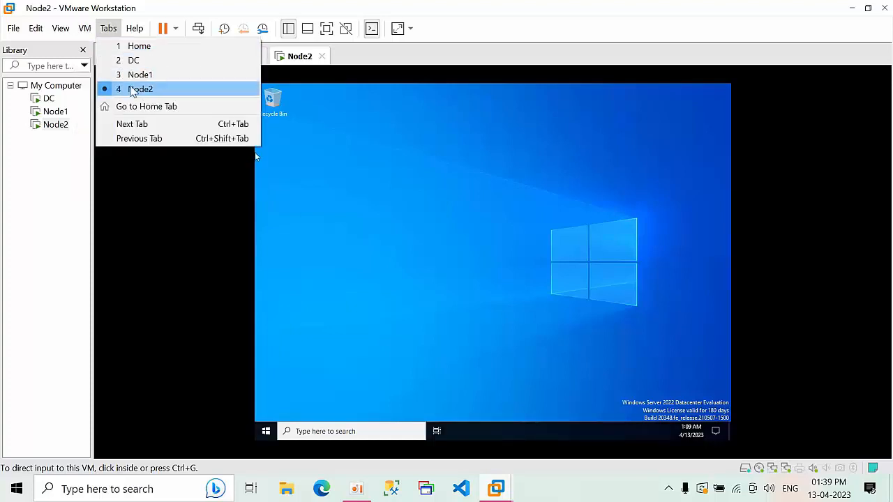
mouse_move(84, 28)
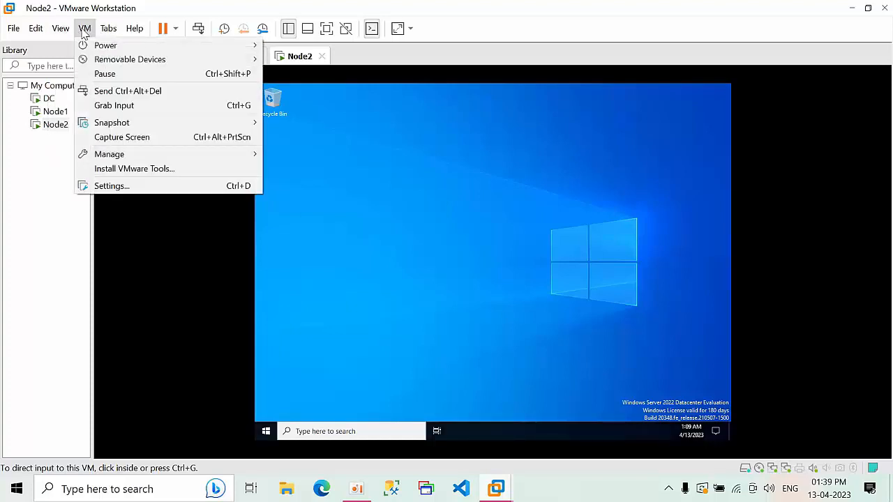
click(137, 172)
click(394, 284)
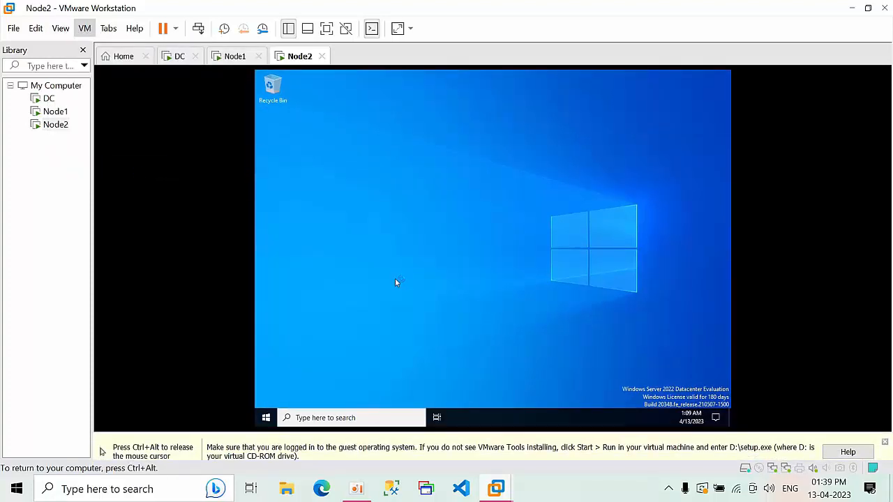
key(ctrl+alt)
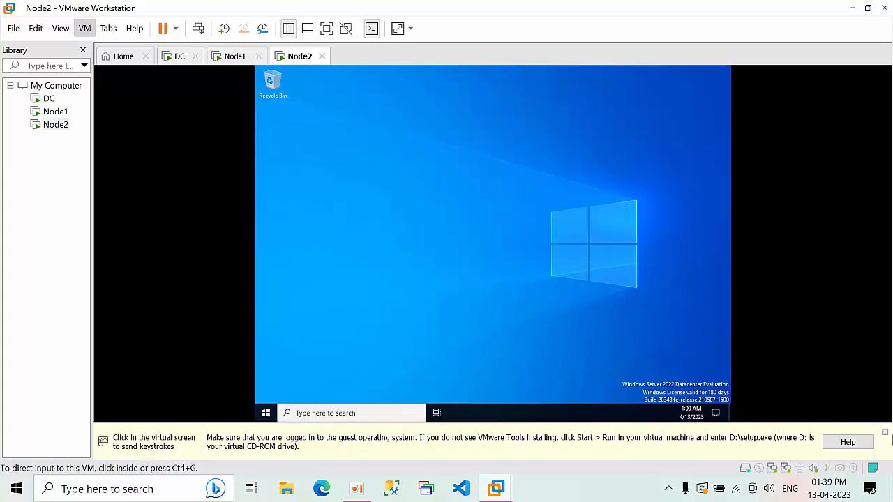
click(885, 433)
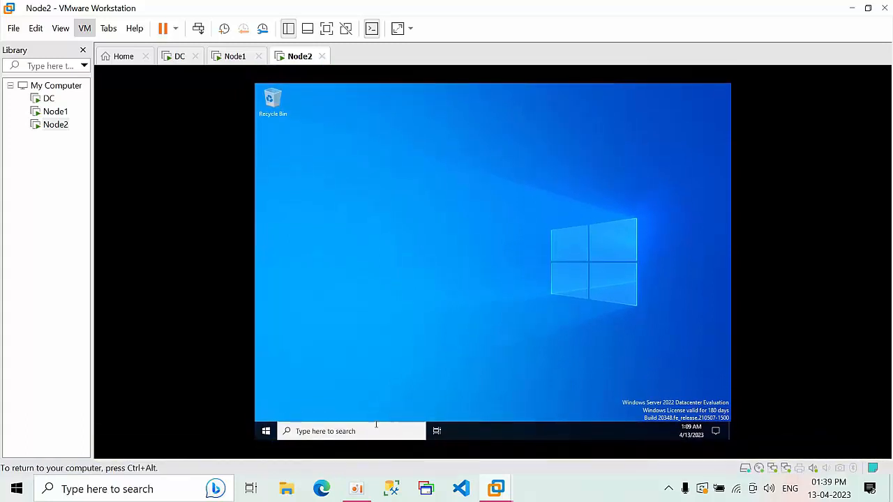
Refresh the desktop and open the VMware Tools DVD contents in File Explorer
right_click(336, 212)
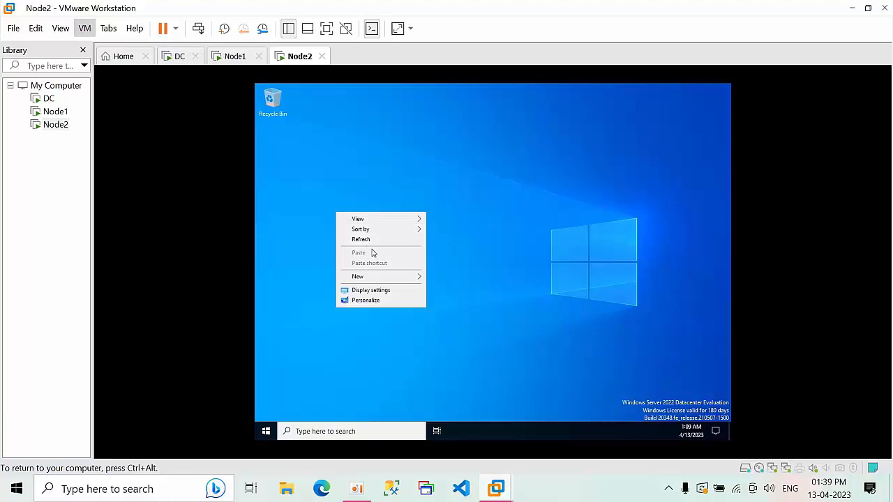
click(370, 242)
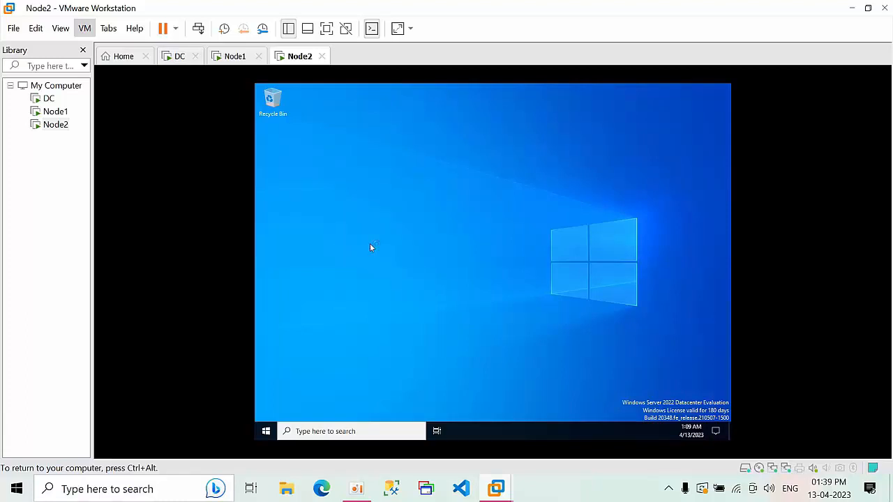
key(super+e)
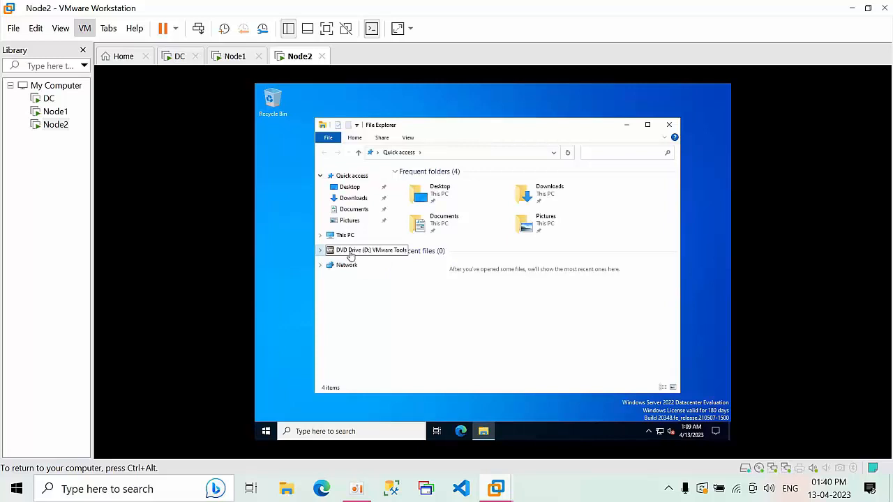
click(351, 252)
click(441, 242)
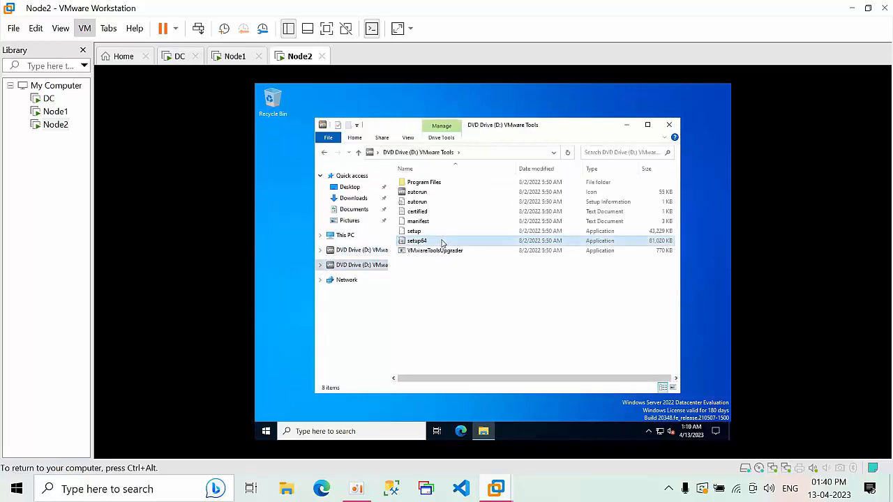
click(442, 242)
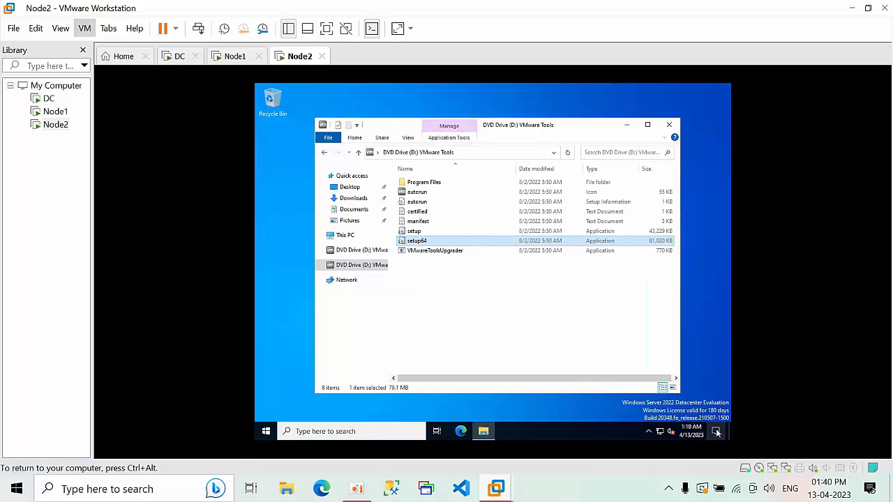
Launch the setup64 installer from the VMware Tools disc
click(626, 125)
right_click(645, 201)
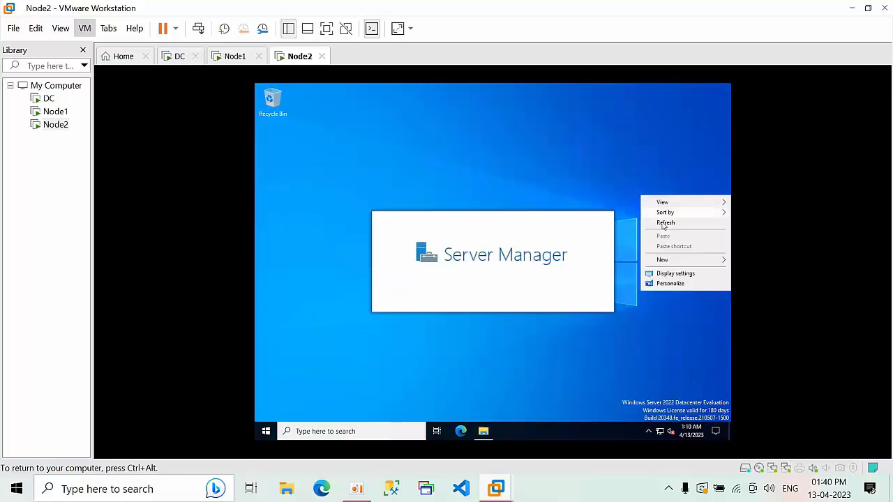
click(716, 432)
click(716, 431)
click(483, 432)
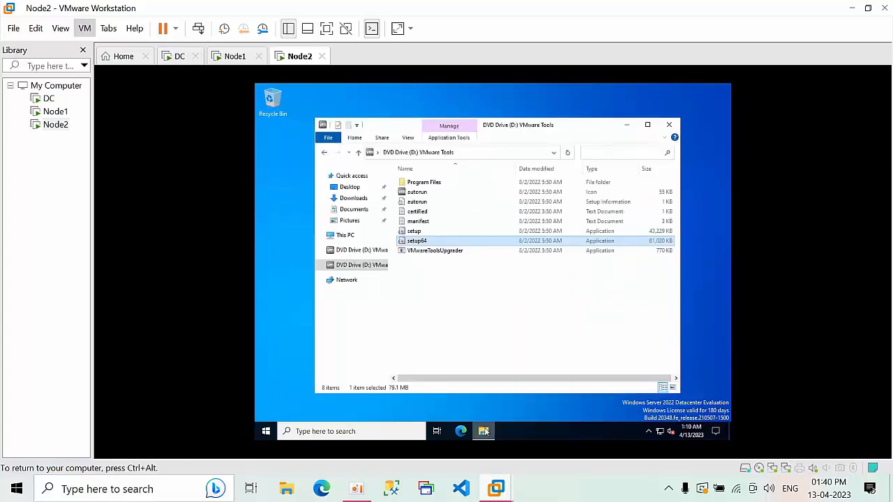
double_click(432, 242)
click(627, 124)
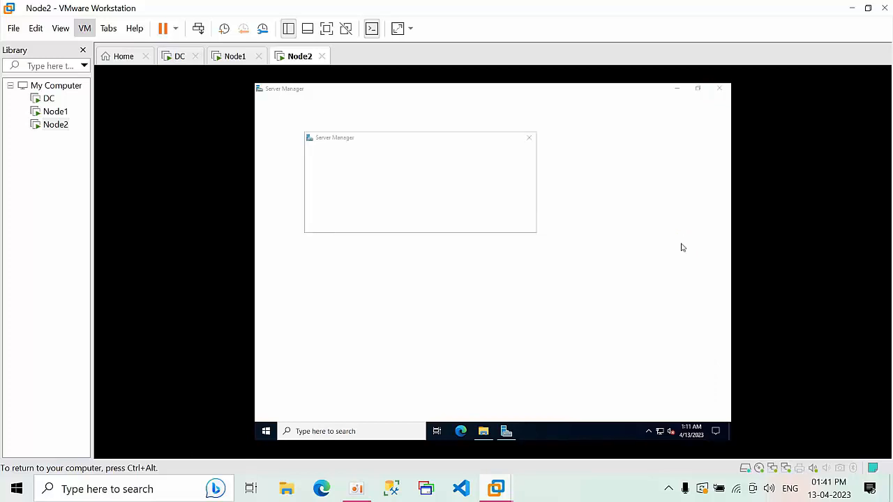
Install VMware Tools with Typical setup, finish, and answer No to restarting
click(541, 330)
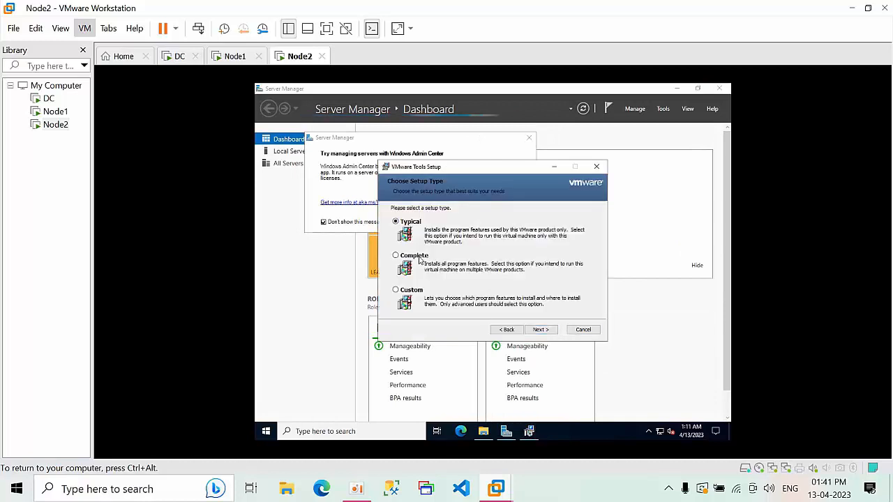
click(541, 330)
click(541, 329)
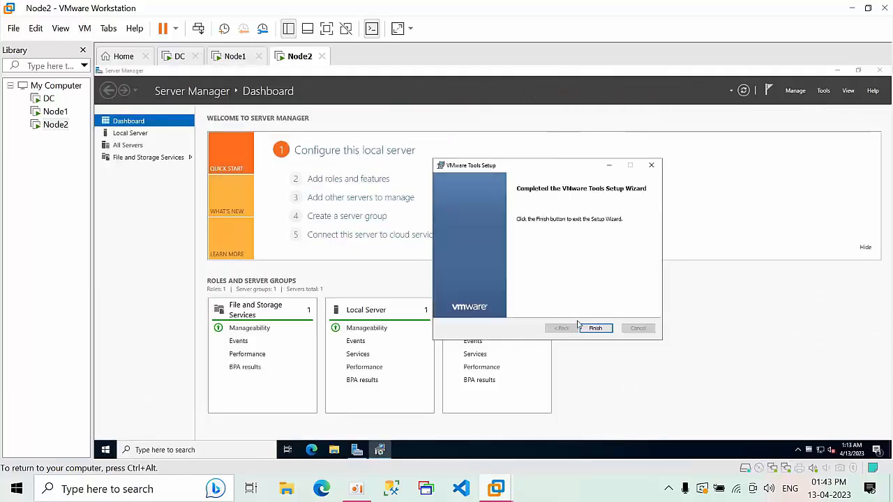
click(595, 328)
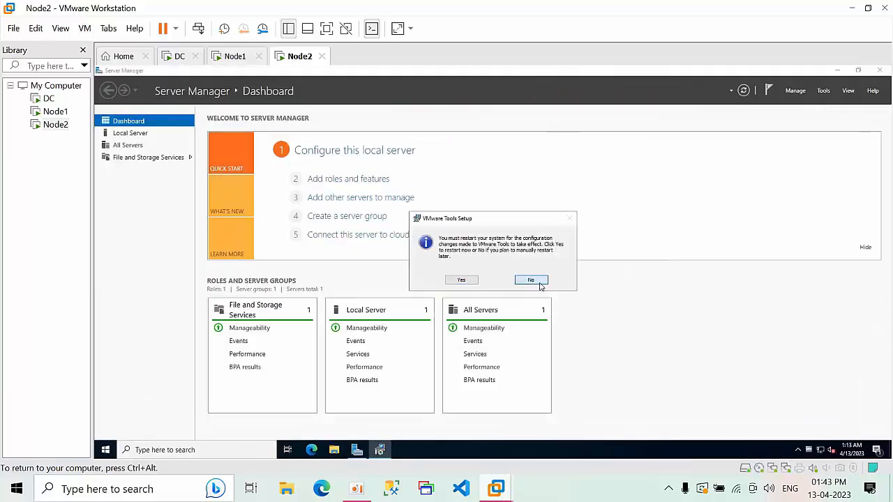
click(535, 280)
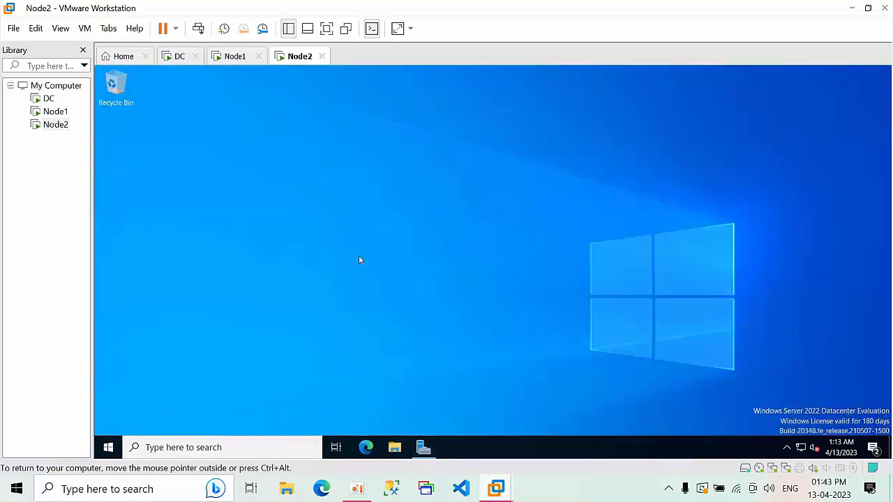
Open This PC's system properties from File Explorer and maximize the Settings window
key(super+r)
key(Escape)
click(394, 447)
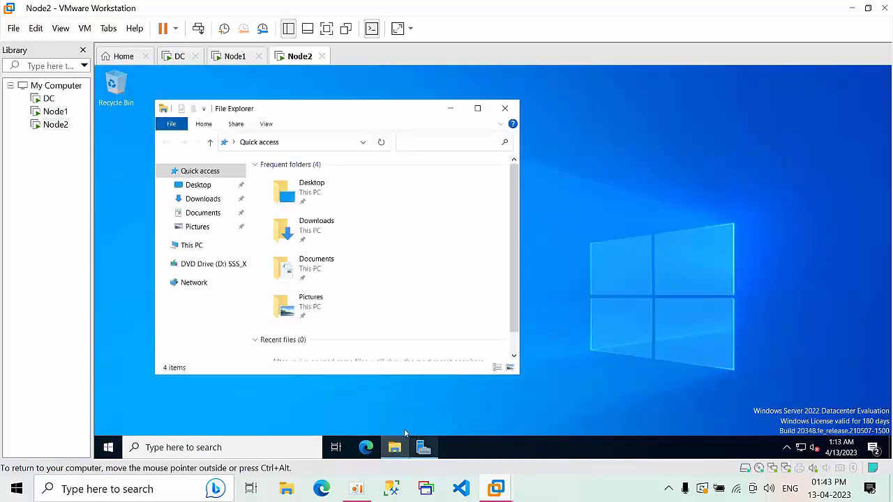
click(191, 245)
key(shift+F10)
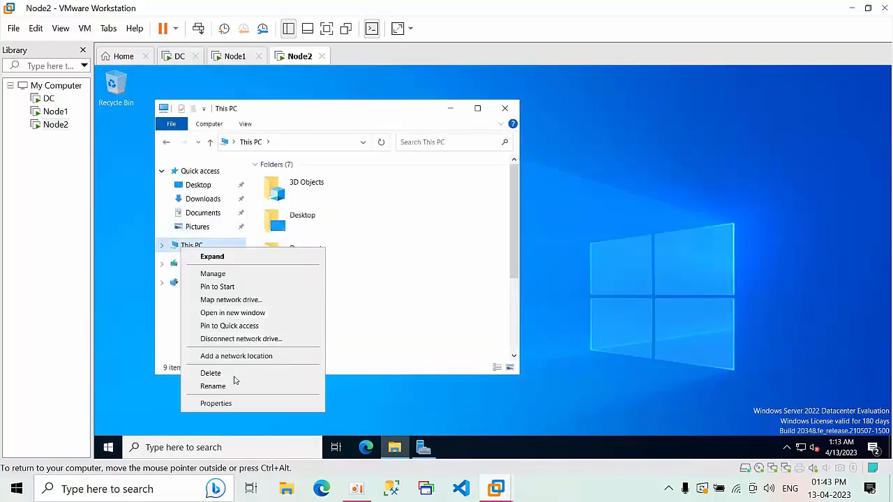
click(224, 403)
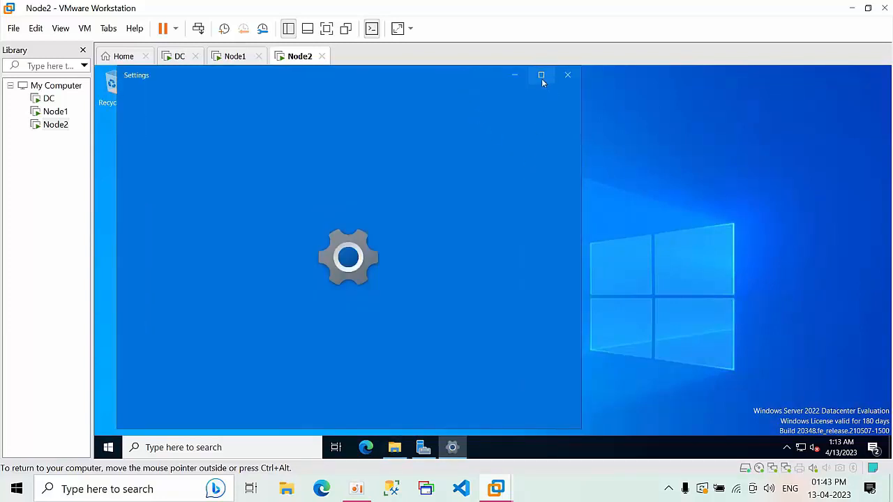
click(542, 75)
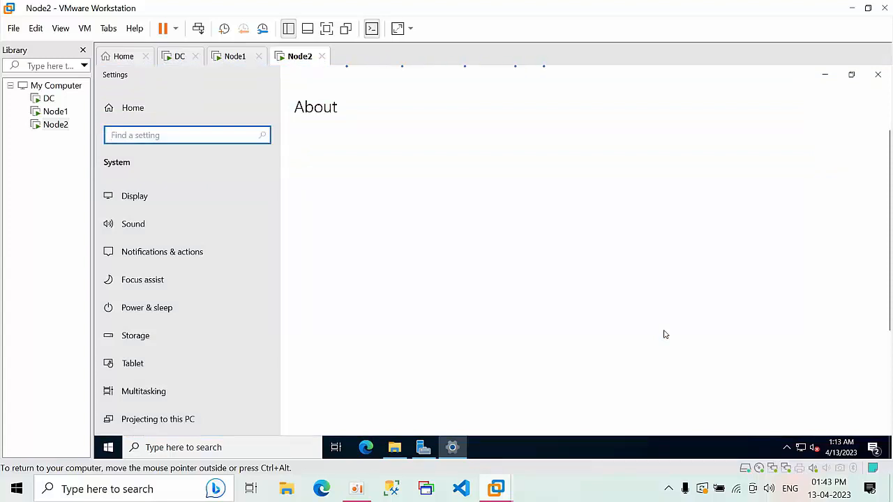
Rename the computer to Node2, choose Restart Later, and close the open windows
click(770, 323)
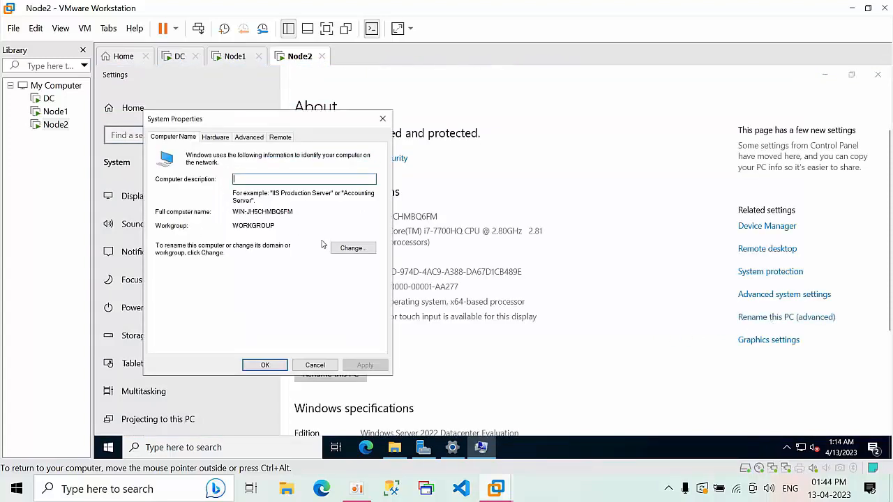
click(365, 250)
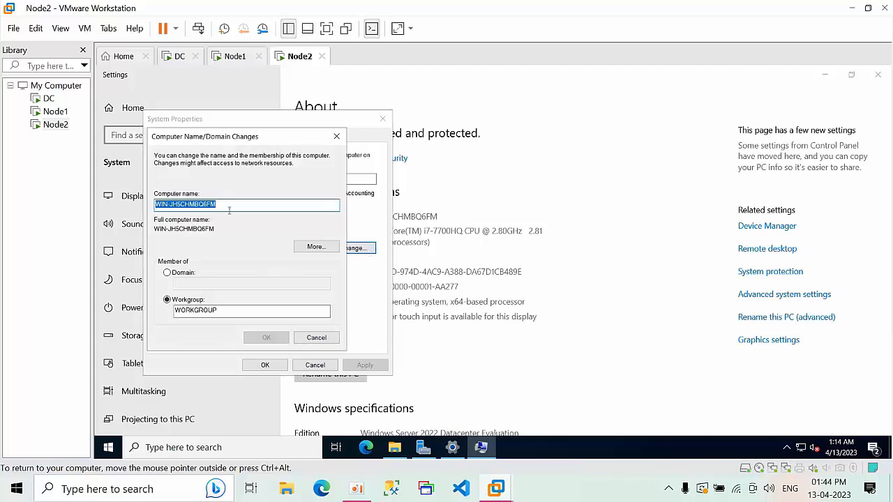
text(Node2)
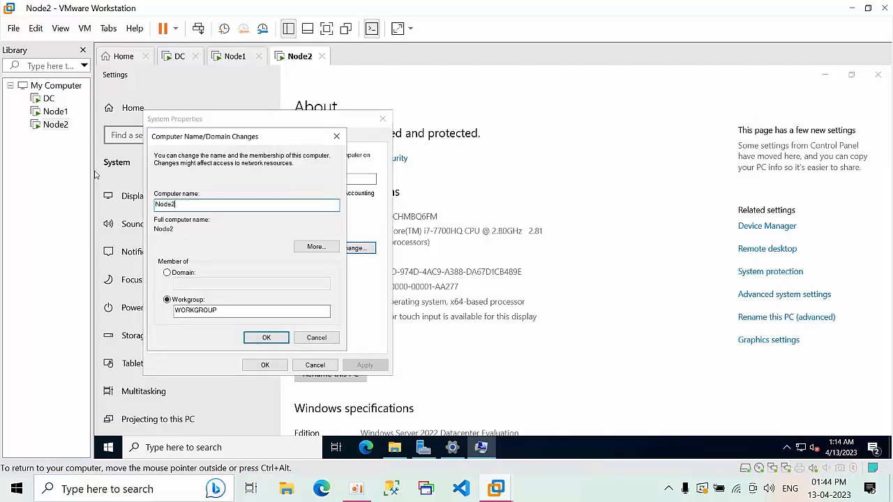
click(264, 338)
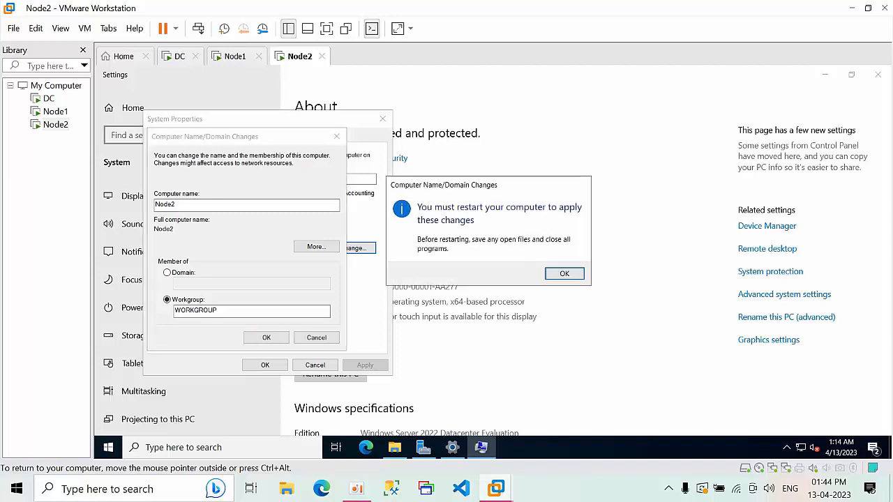
click(562, 273)
click(270, 365)
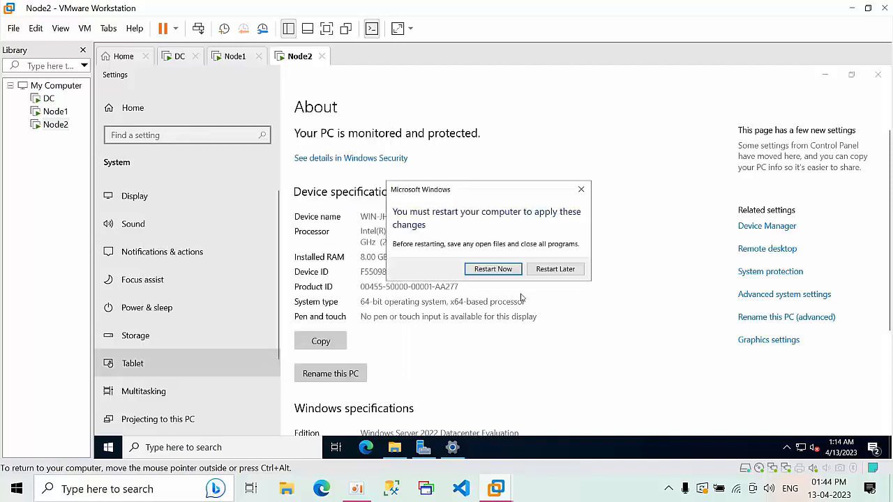
click(579, 272)
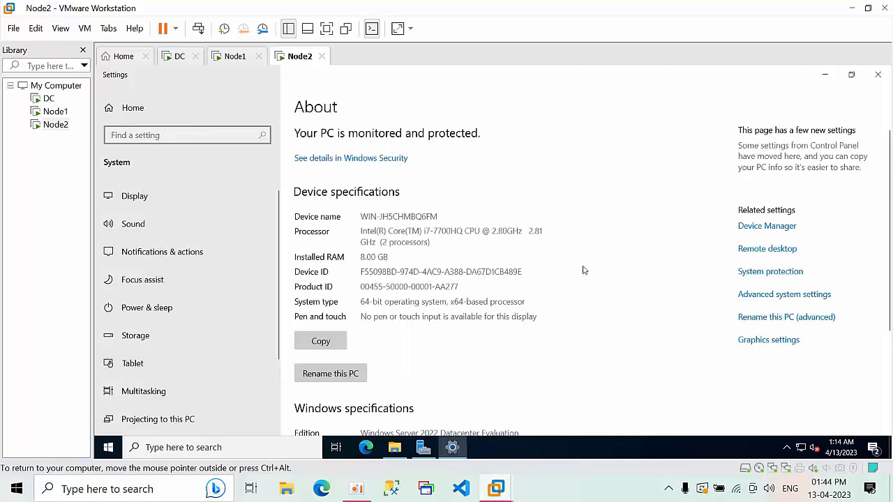
click(878, 74)
click(505, 109)
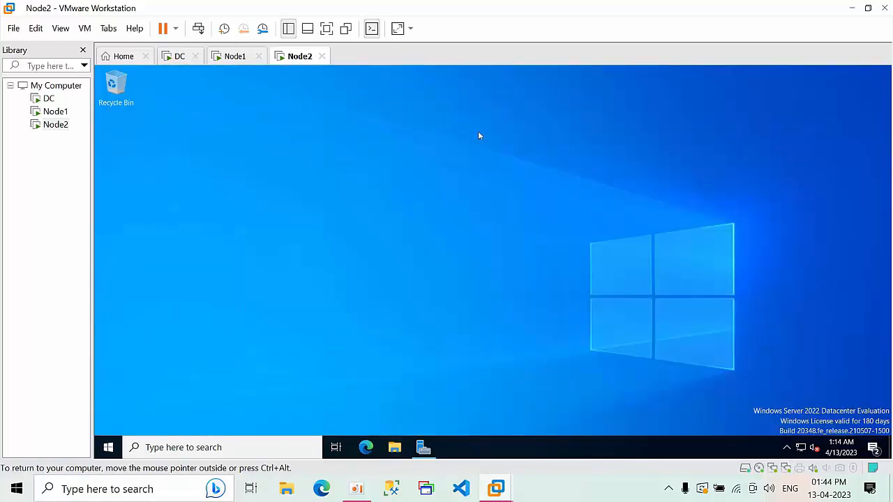
Restart Node2 from Start > Power with reason Other (Planned), then switch to the Node1 tab
click(106, 451)
click(106, 450)
click(106, 451)
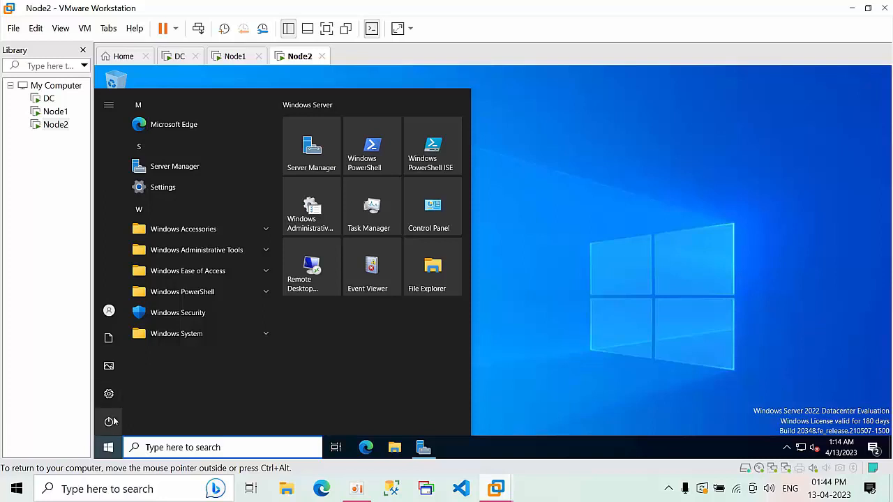
click(109, 424)
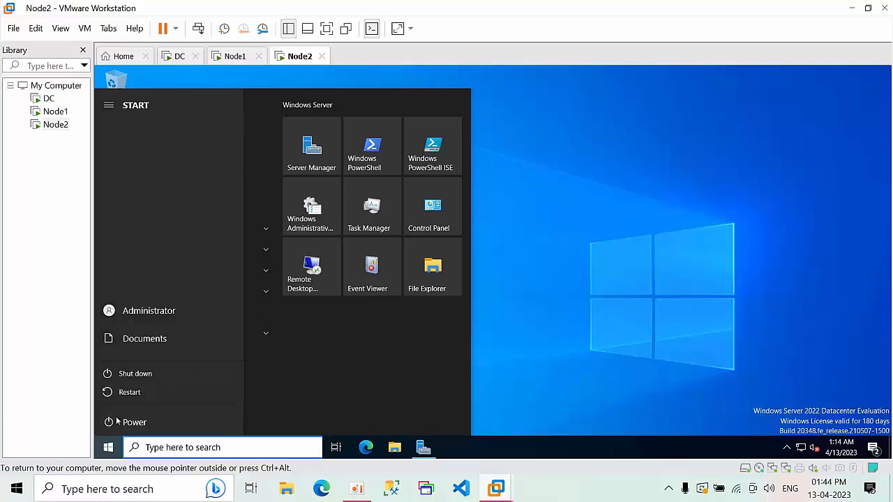
click(133, 393)
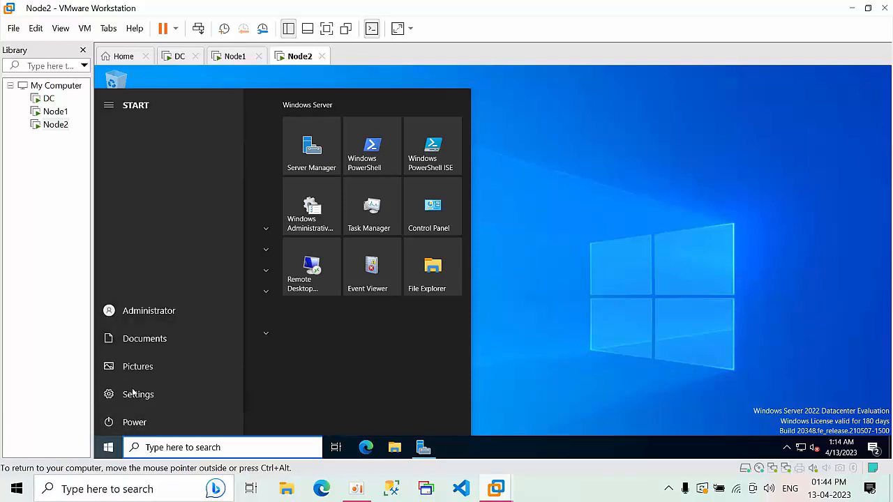
click(149, 363)
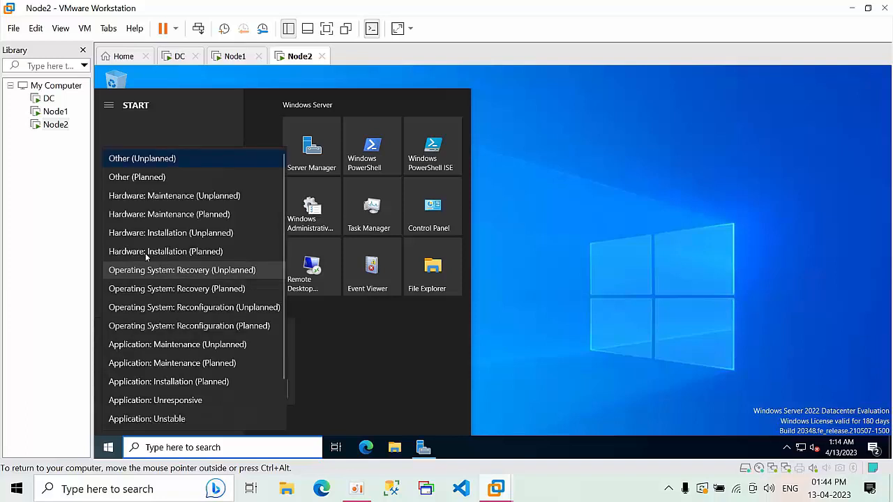
click(148, 179)
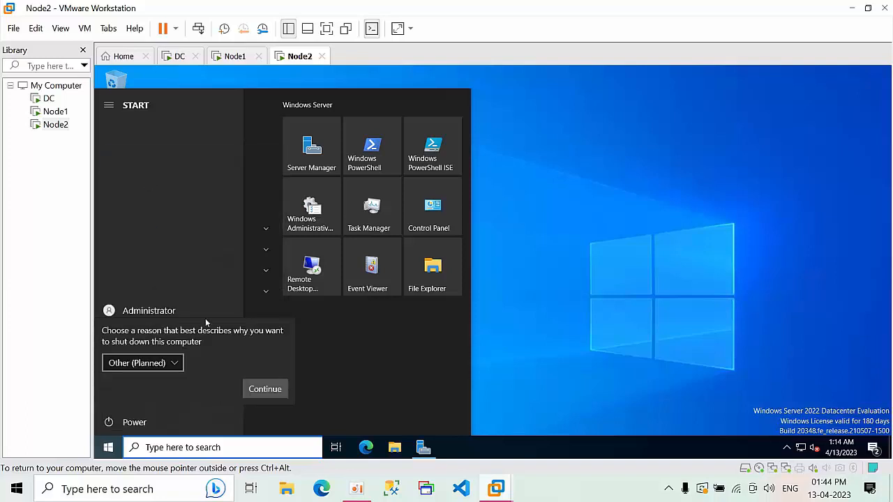
click(264, 390)
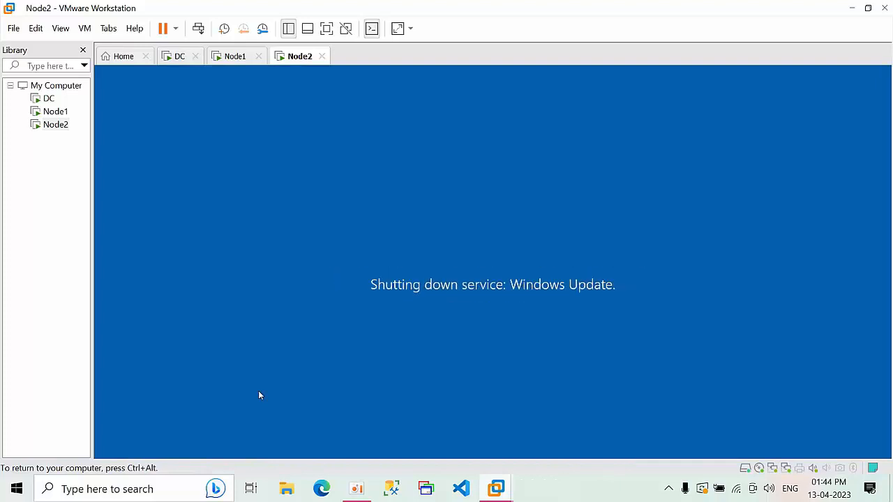
click(227, 60)
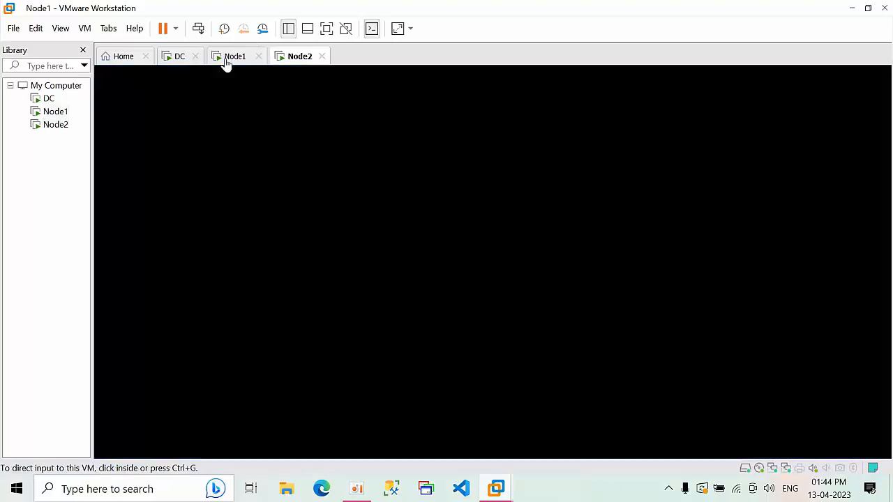
Sign in to Node1 with the administrator password
click(198, 29)
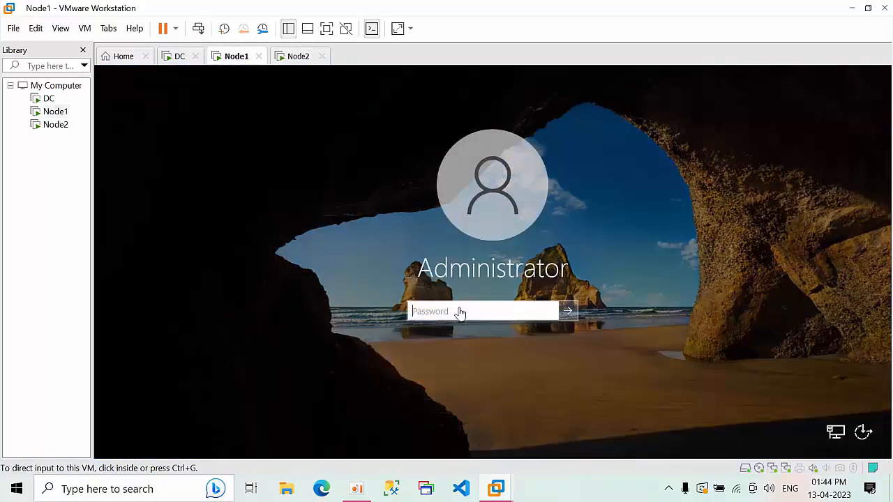
click(460, 313)
text(Pas)
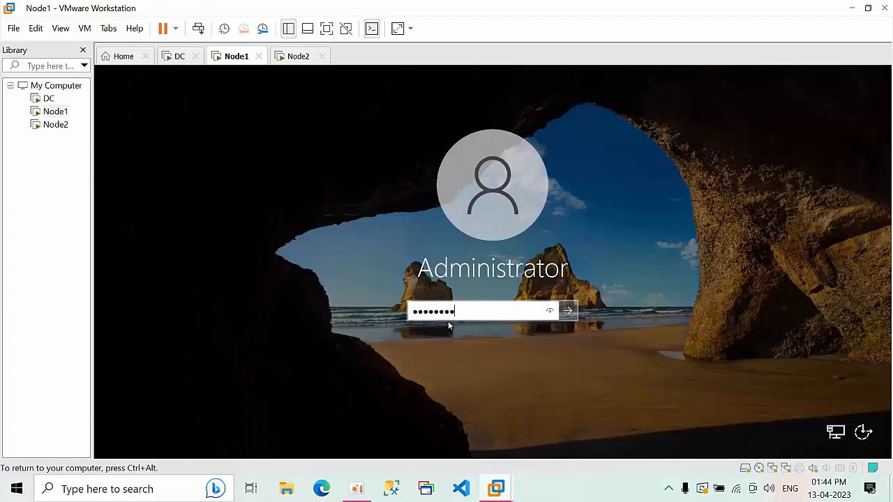
key(Return)
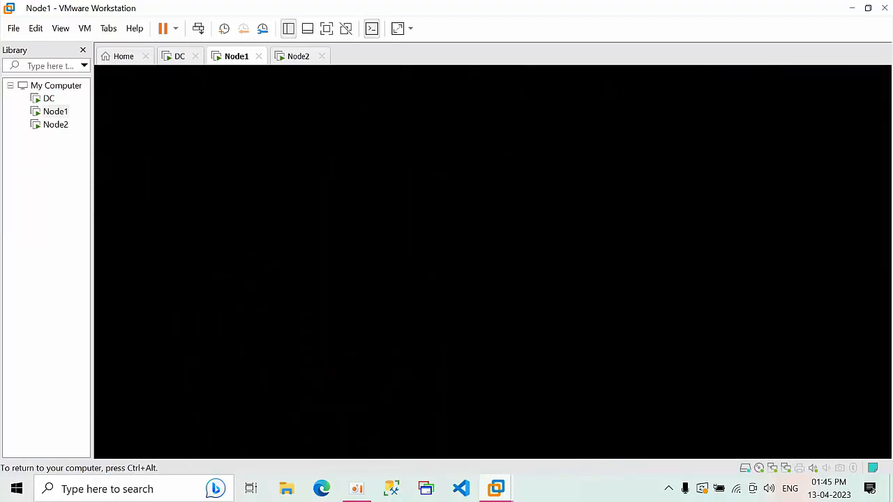
click(182, 62)
click(233, 63)
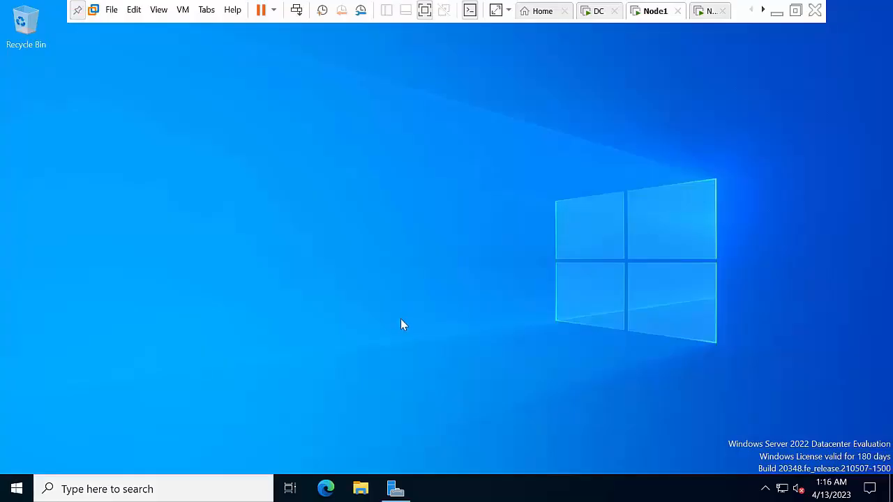
Use firewall.cpl to turn Windows Defender Firewall off for private and public networks
key(super+r)
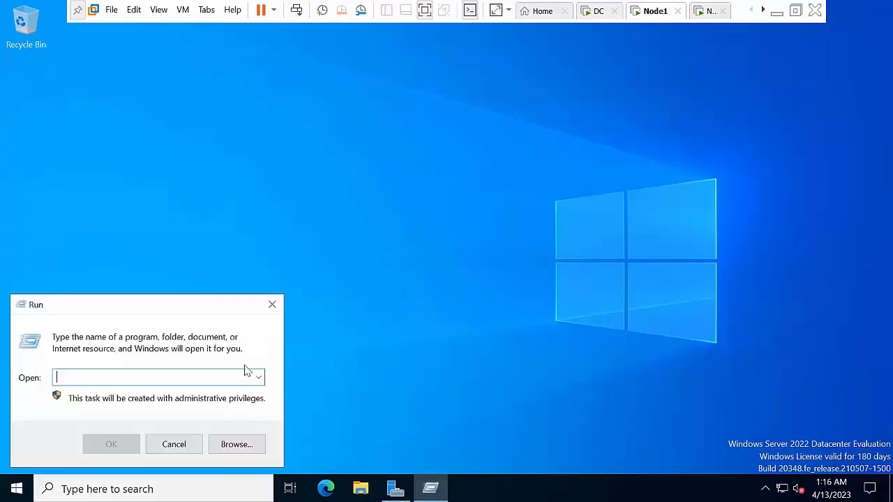
text(firewall)
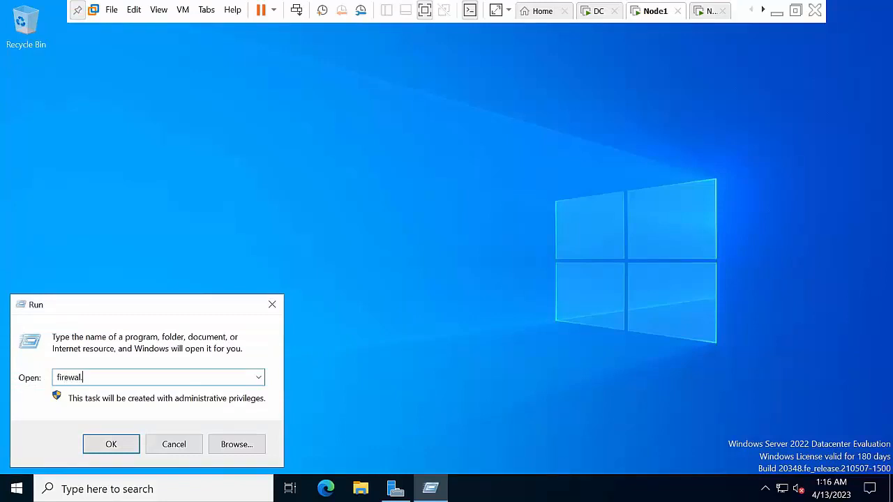
text(.cpl)
key(Return)
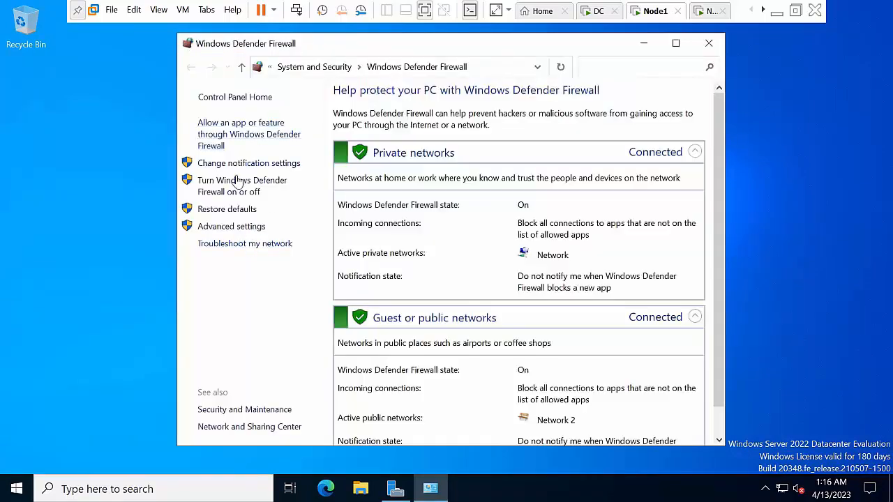
click(236, 180)
click(325, 204)
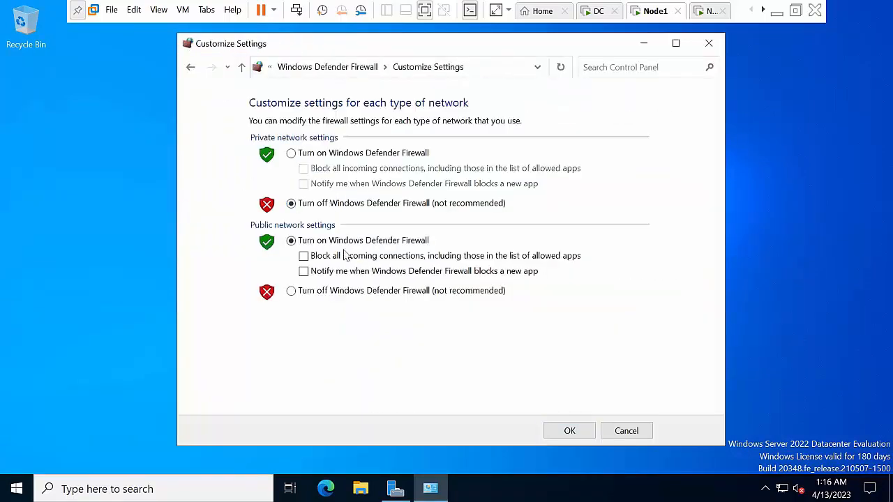
click(357, 293)
click(566, 429)
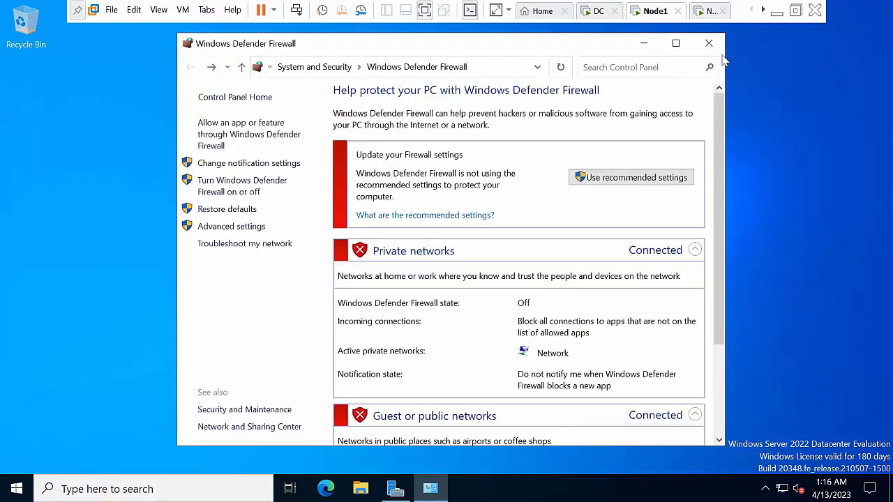
click(709, 43)
right_click(235, 237)
click(277, 273)
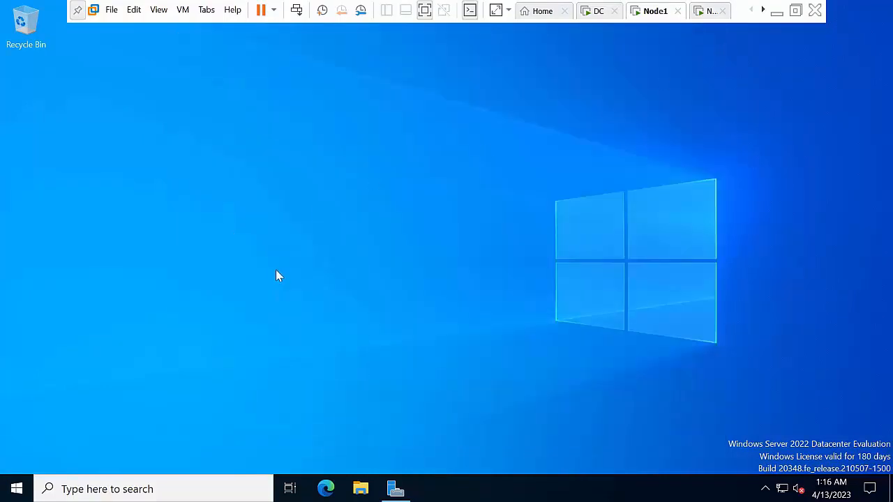
Open Network Connections with ncpa.cpl and bring up Ethernet0's properties
key(super+r)
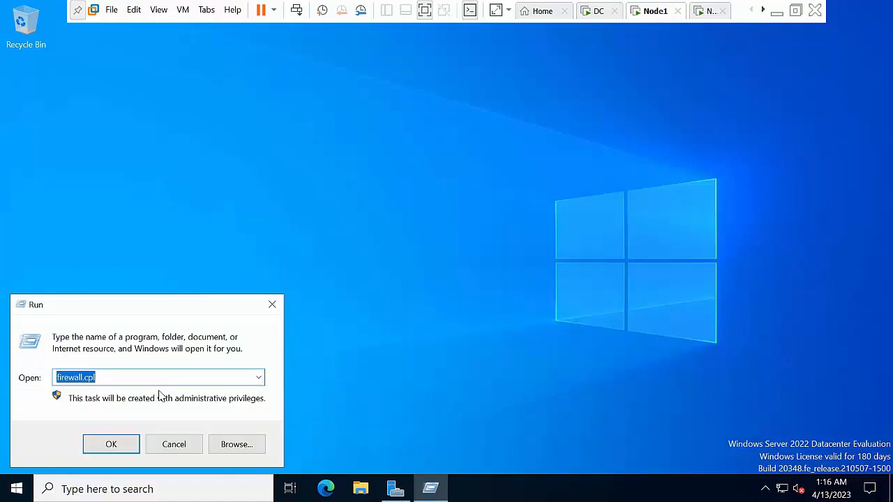
text(ncpa)
key(Return)
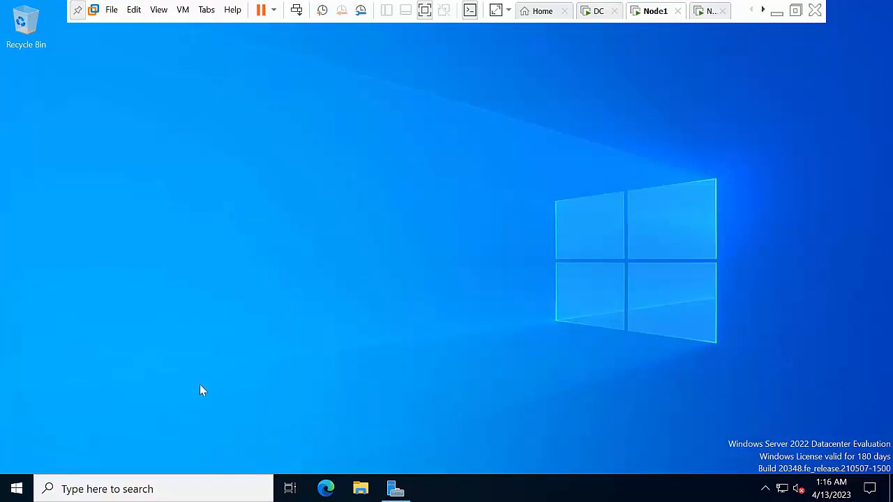
key(super+r)
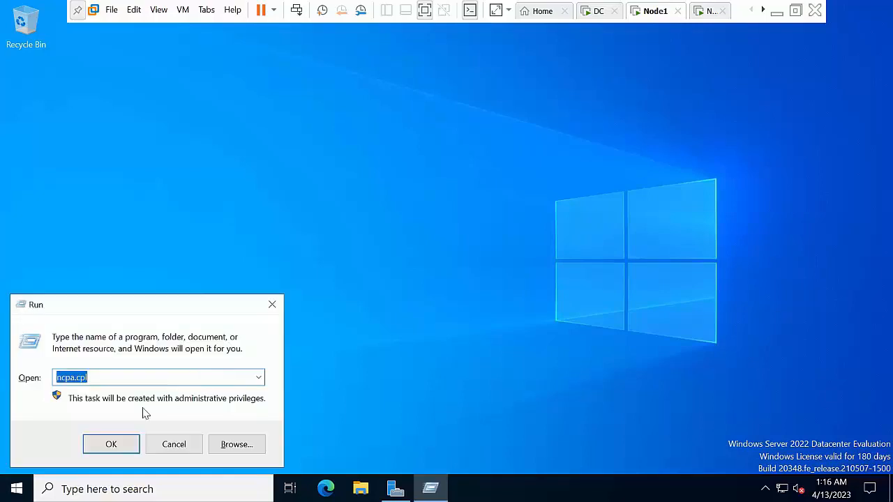
click(112, 446)
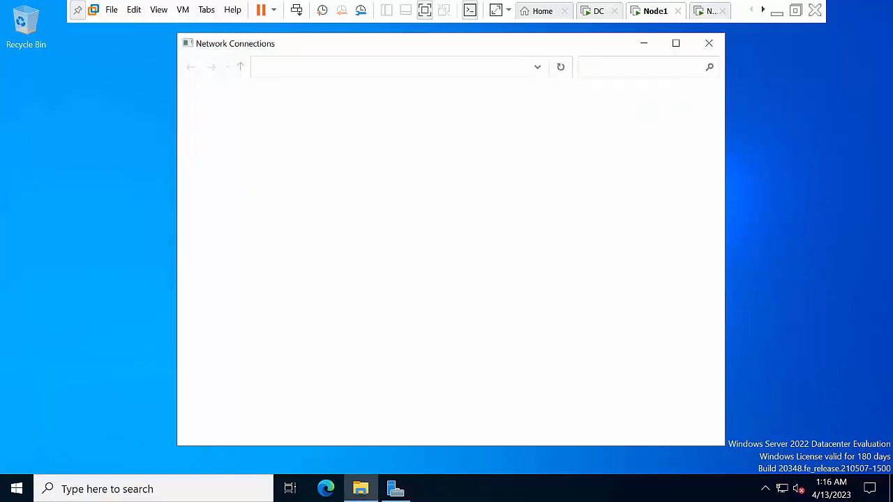
right_click(240, 186)
click(305, 241)
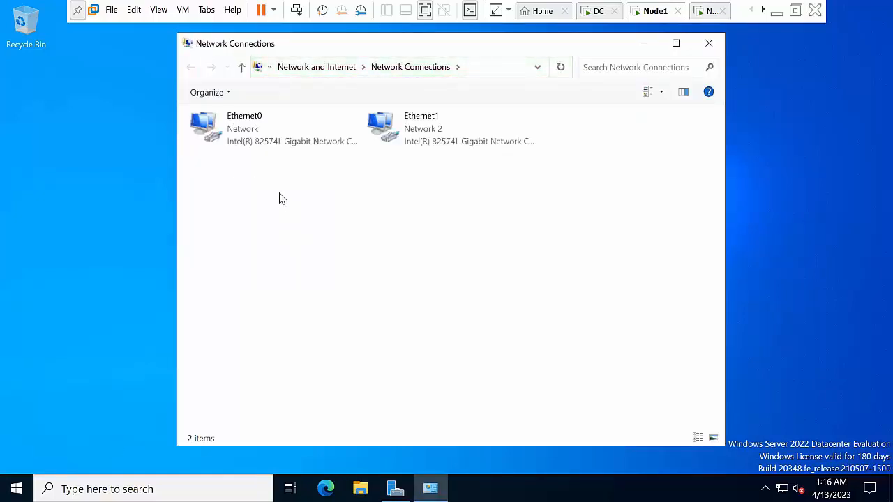
click(256, 145)
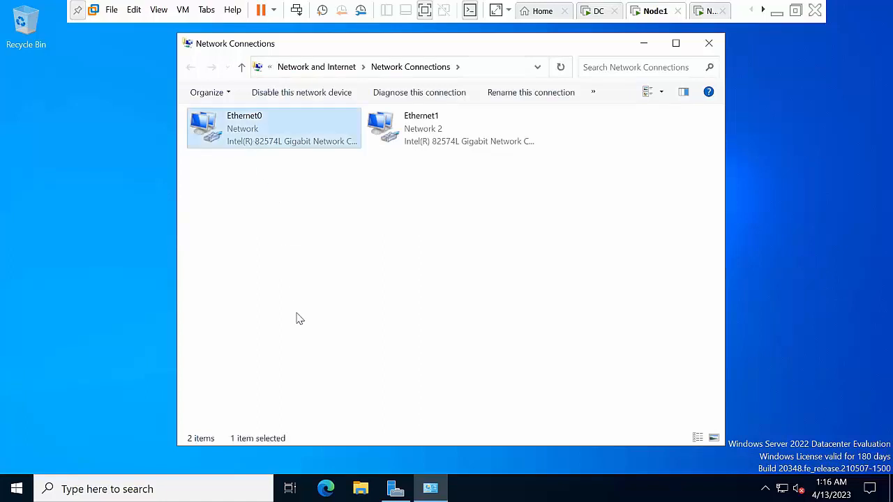
right_click(266, 144)
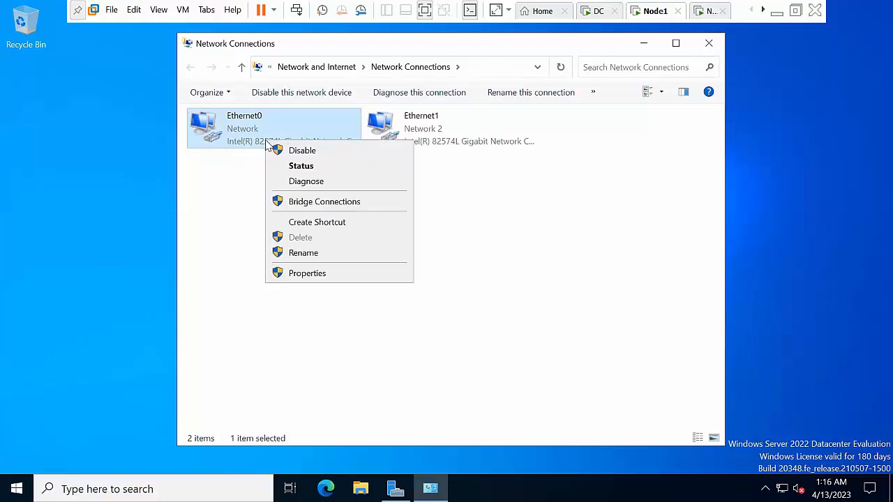
click(315, 277)
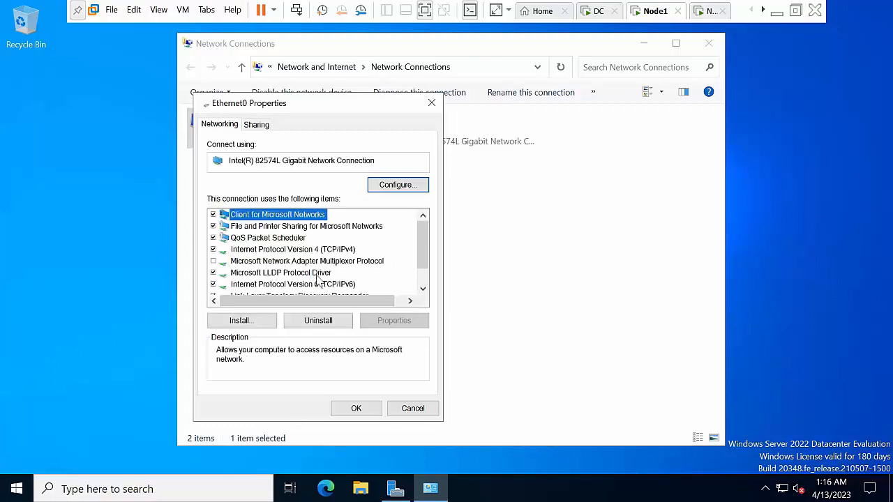
Disable IPv6 and set Ethernet0 to static IPv4 10.0.0.1, mask 255.0.0.0, DNS 10.0.0.50
click(317, 284)
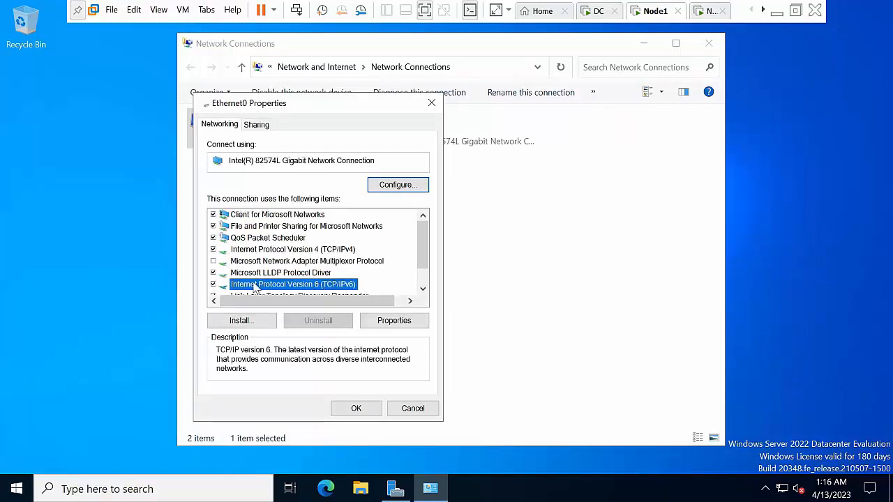
click(215, 285)
click(311, 249)
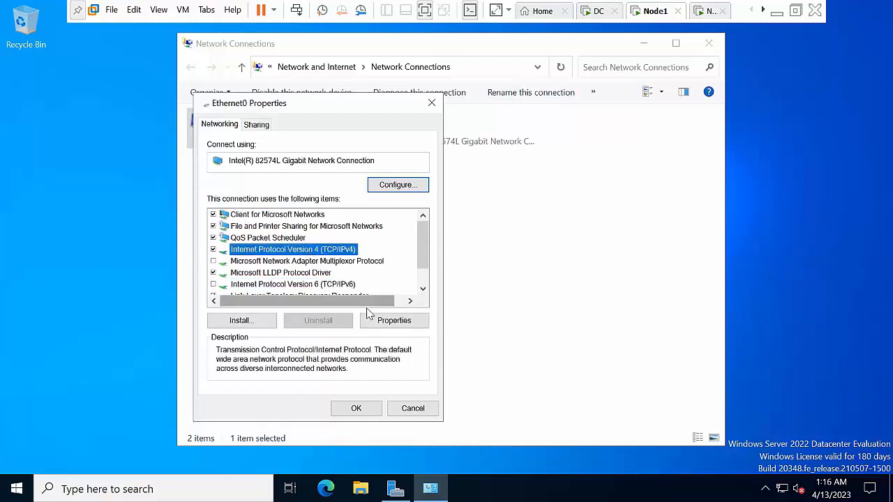
click(392, 319)
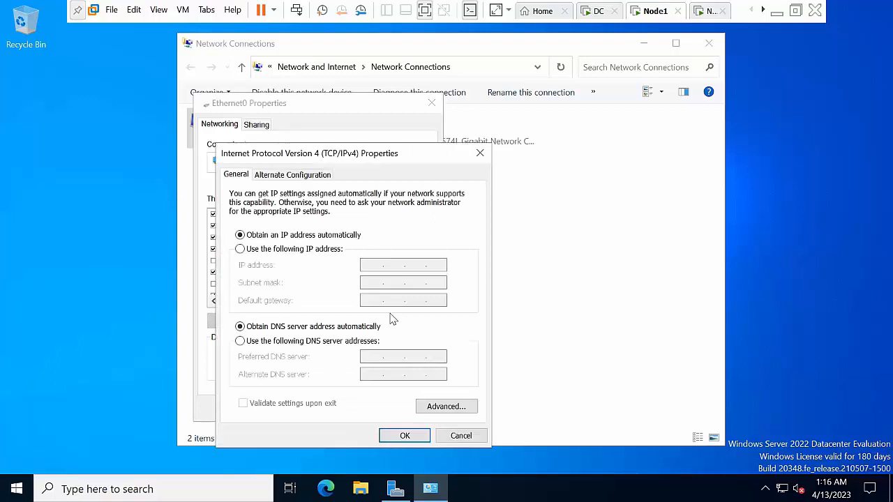
click(294, 251)
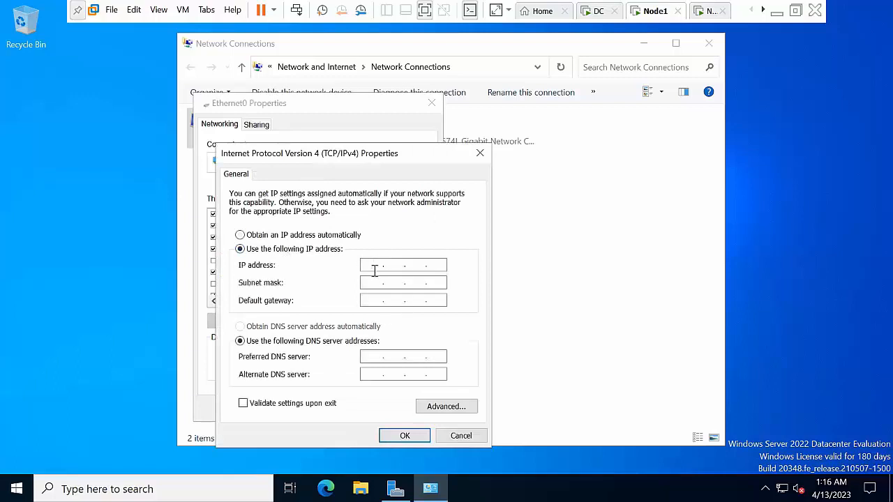
text(10.0)
key(Tab)
key(Tab)
key(Tab)
key(Tab)
double_click(435, 264)
text(1)
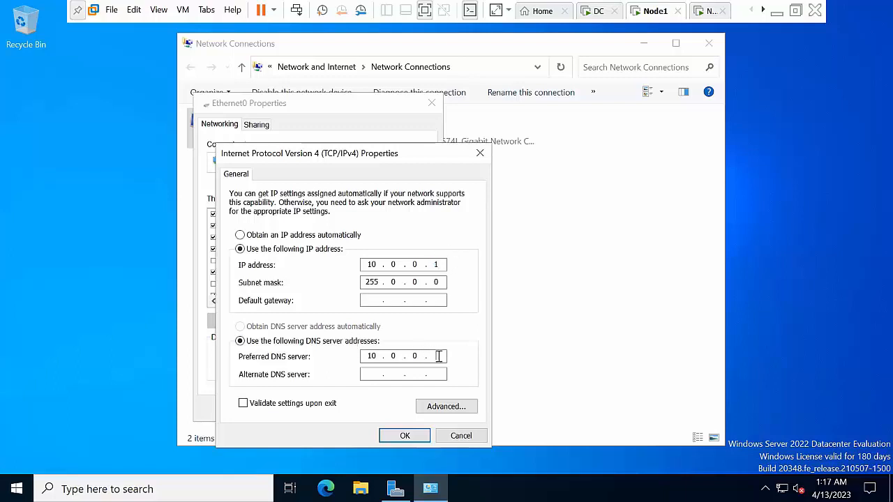
text(50)
click(404, 436)
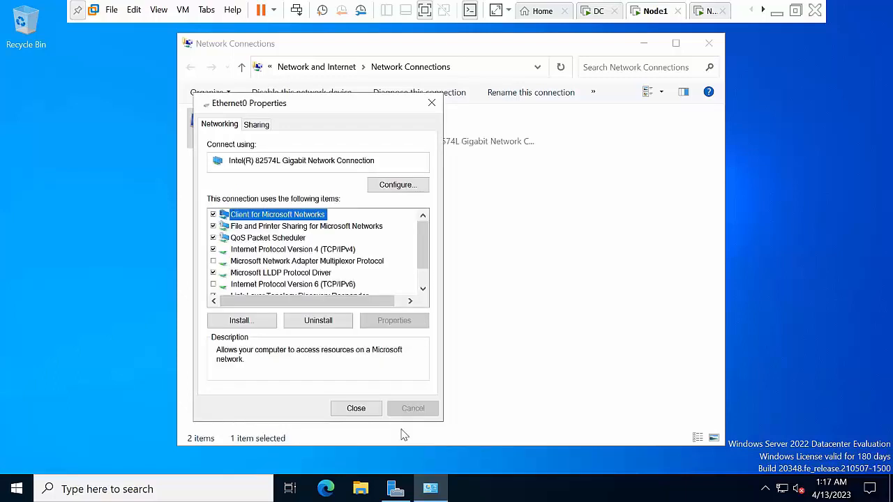
click(356, 409)
Disable IPv6 on the Ethernet1 adapter
right_click(395, 231)
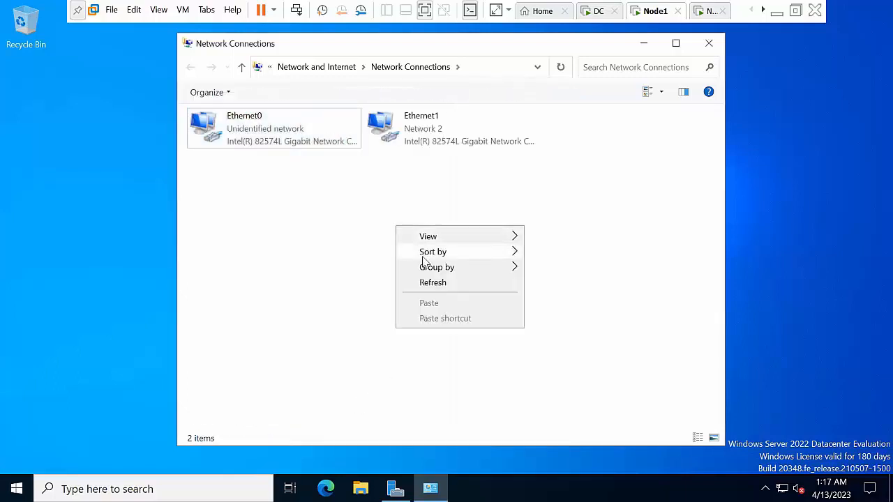
click(412, 139)
right_click(413, 135)
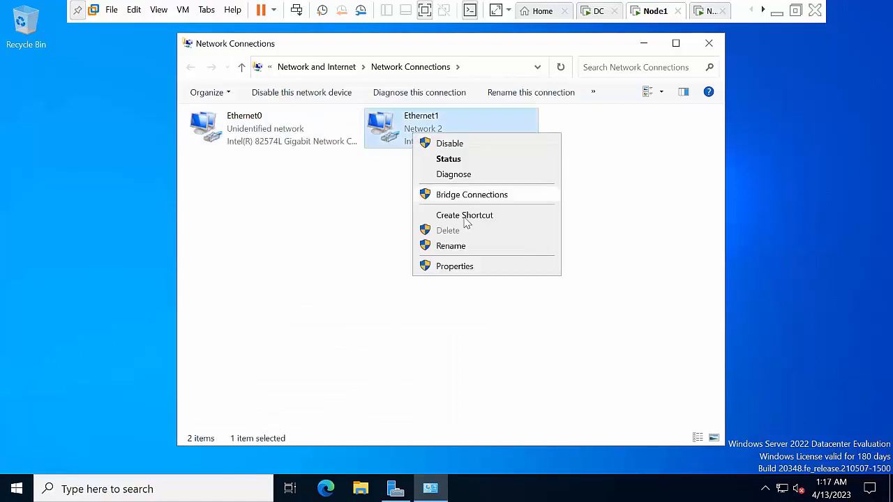
click(469, 267)
click(322, 273)
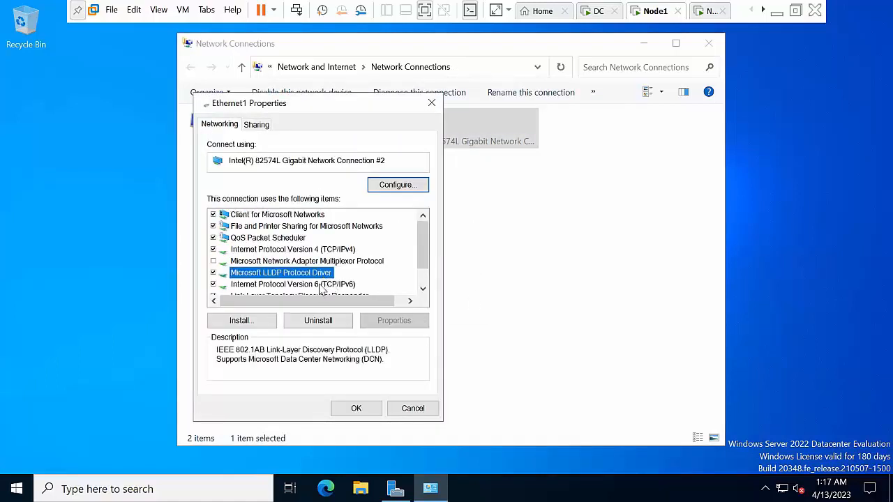
click(320, 285)
click(212, 284)
click(356, 408)
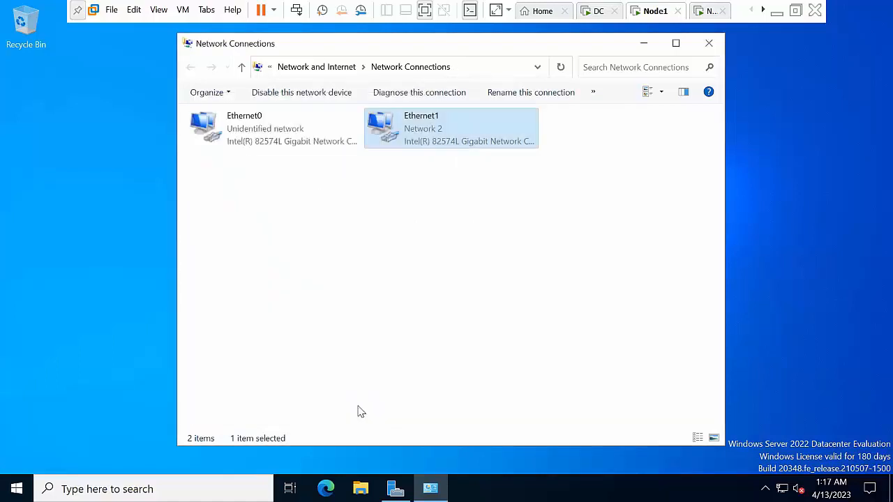
Give Ethernet1 static IPv4 address 192.168.1.1 with mask 255.255.255.0
right_click(427, 148)
click(465, 277)
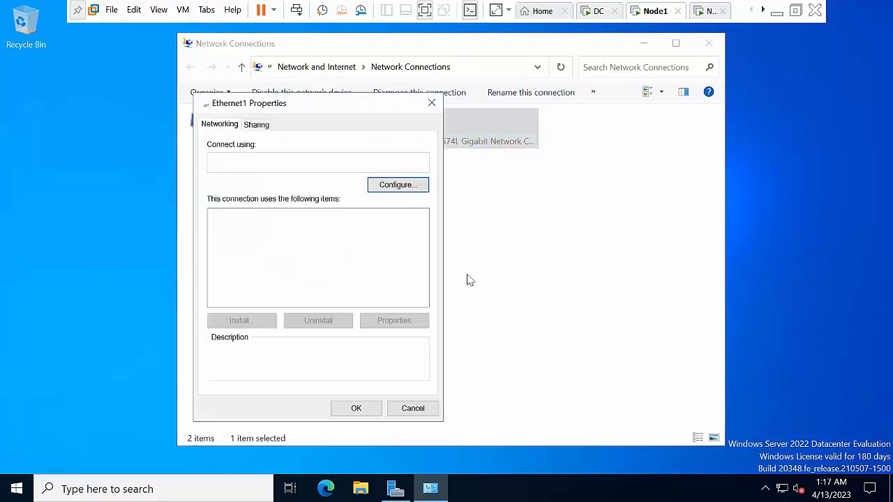
click(340, 250)
click(401, 322)
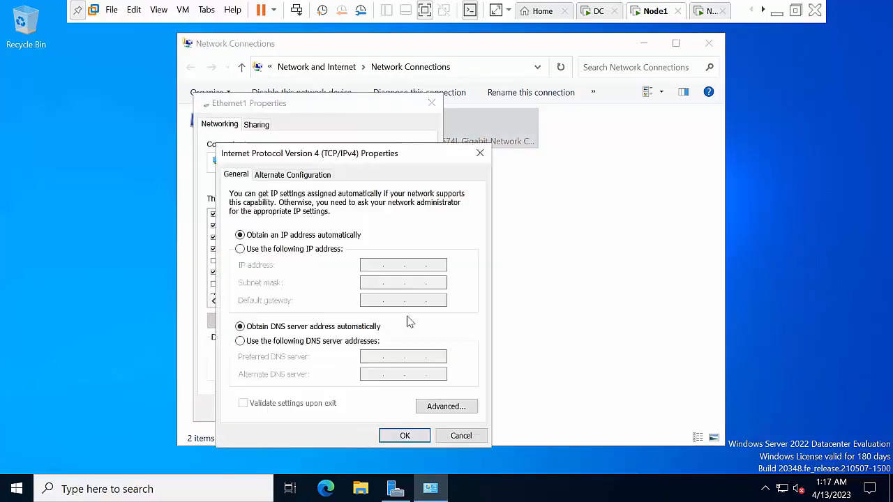
click(302, 251)
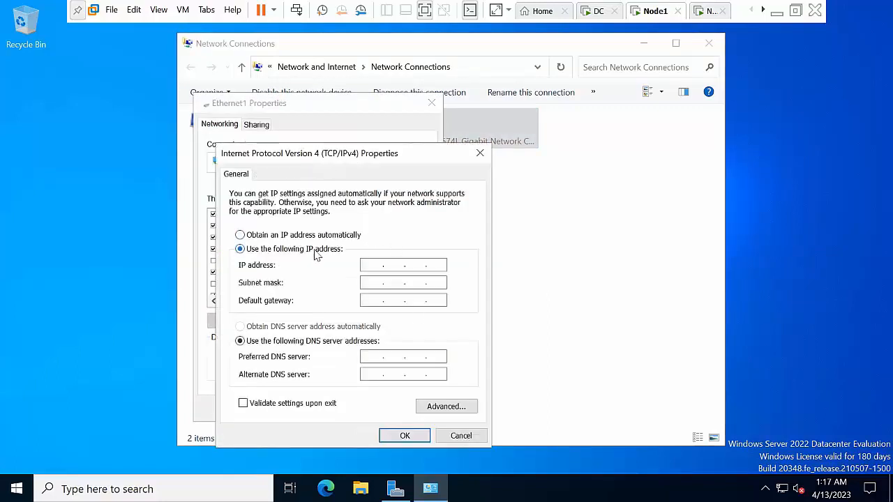
click(371, 264)
text(19)
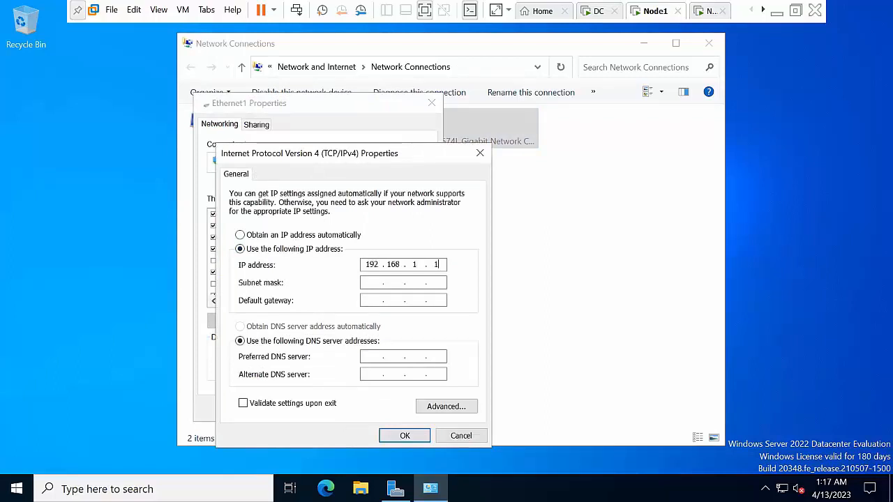
key(Tab)
key(Tab)
key(Tab)
key(Tab)
key(Tab)
key(Tab)
key(Tab)
key(Tab)
click(391, 438)
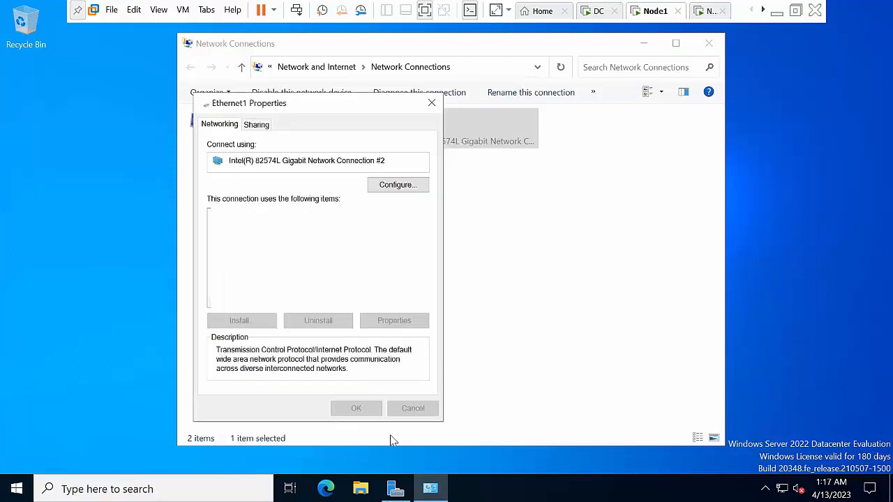
click(365, 409)
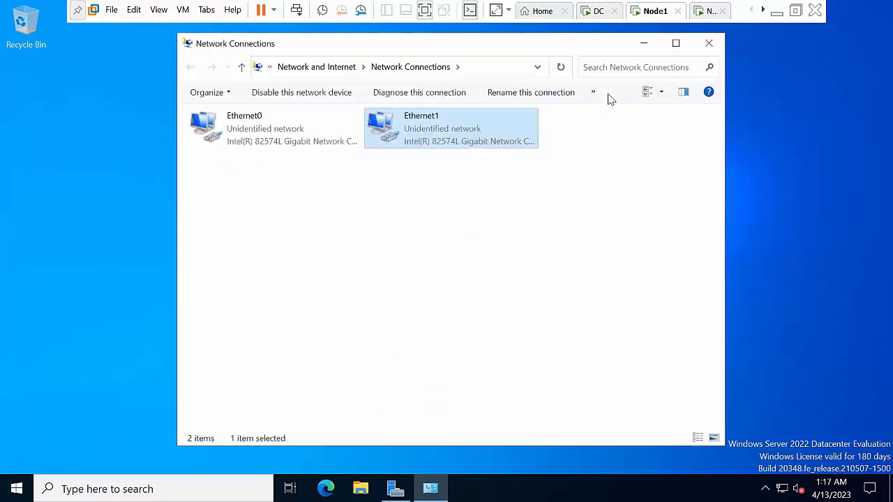
Refresh the network connections list and close the Network Connections window
right_click(548, 193)
click(579, 246)
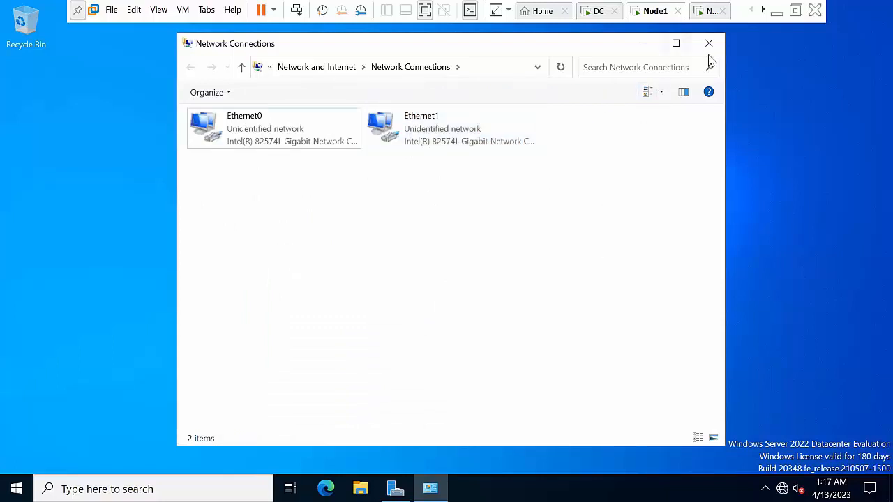
click(710, 48)
Switch to the Node2 VM and sign in as Administrator
click(706, 8)
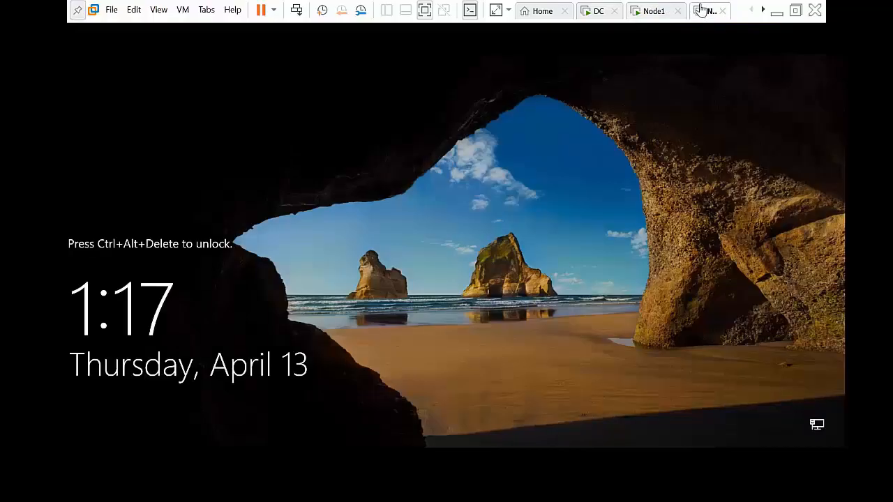
click(301, 13)
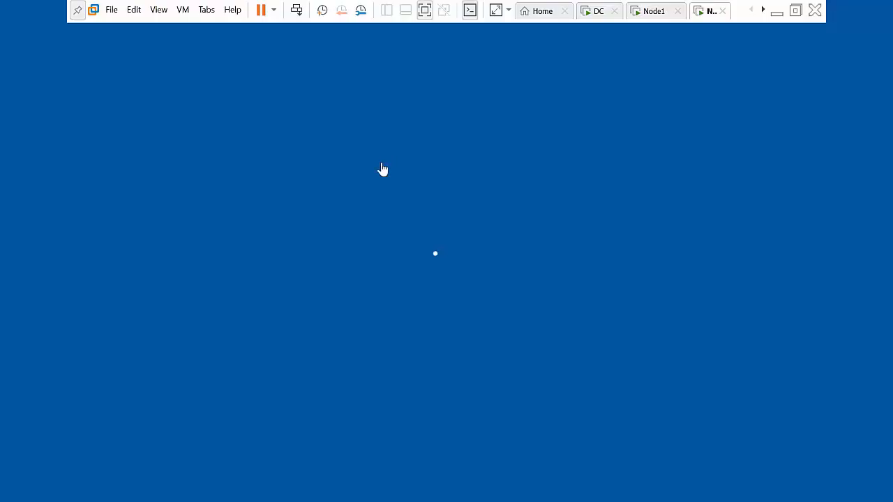
text(***)
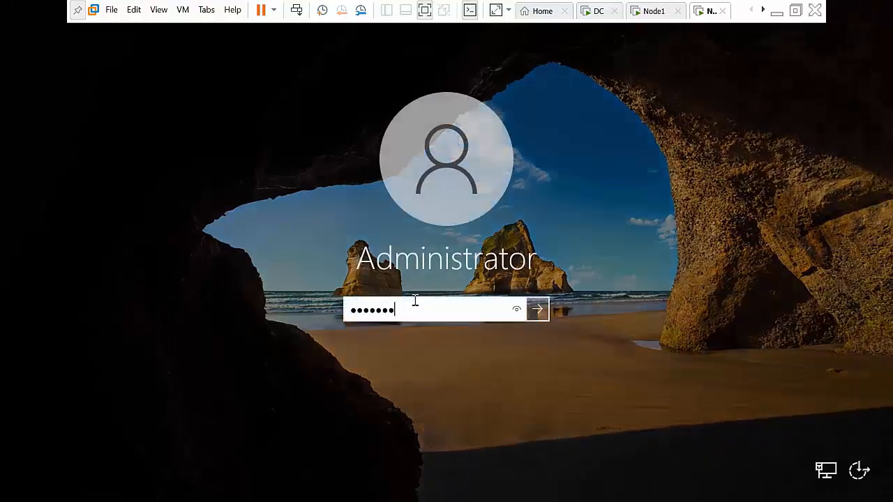
key(Return)
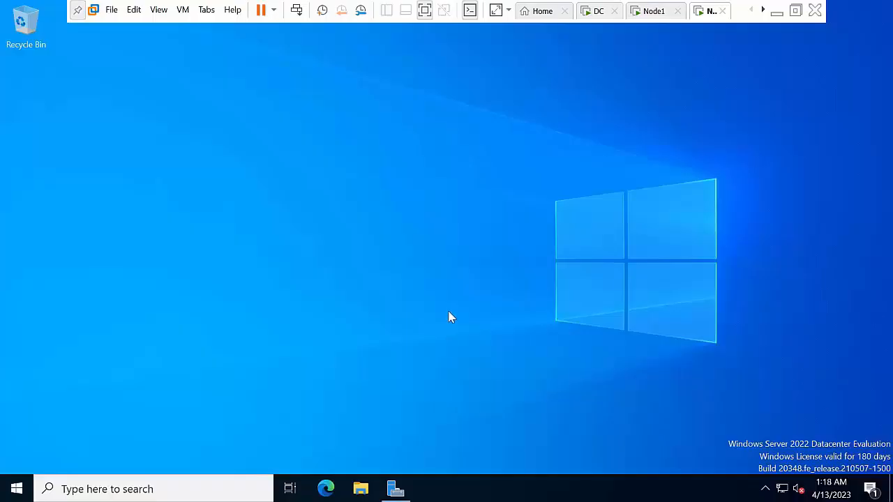
Turn Windows Defender Firewall off for private and public networks via firewall.cpl
key(super+r)
text(f)
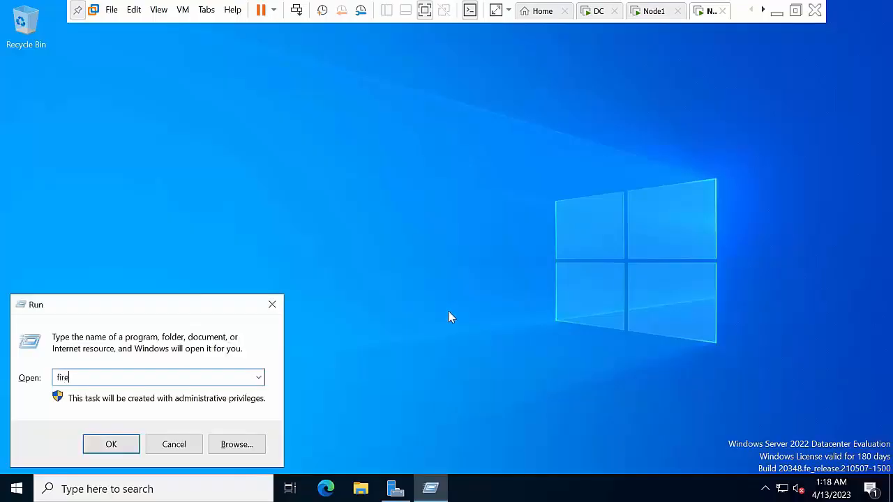
text(irewall.cpl)
key(Return)
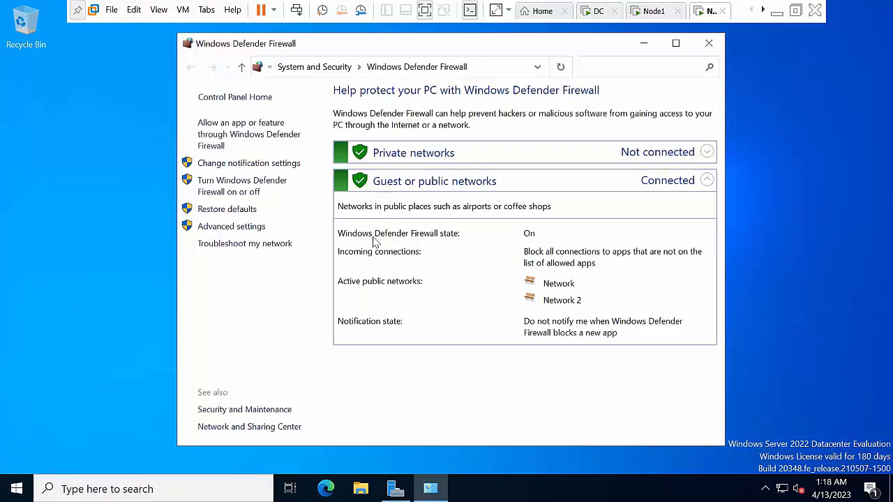
click(239, 190)
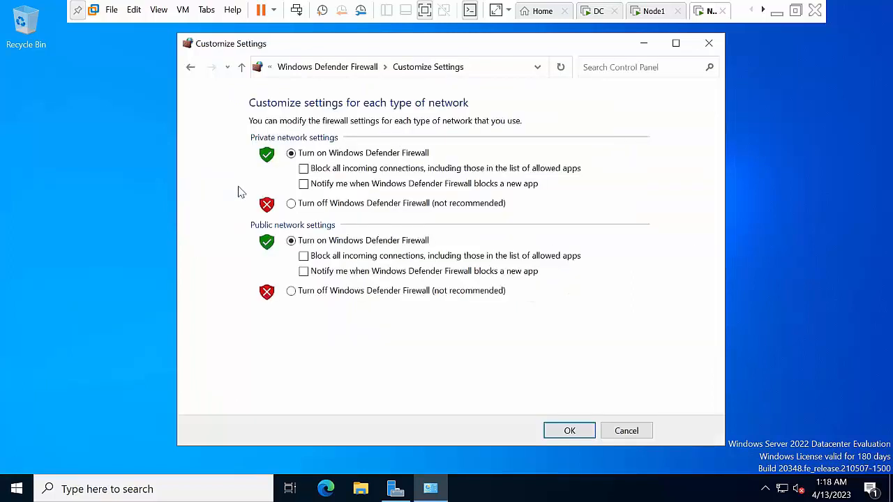
click(318, 204)
click(360, 292)
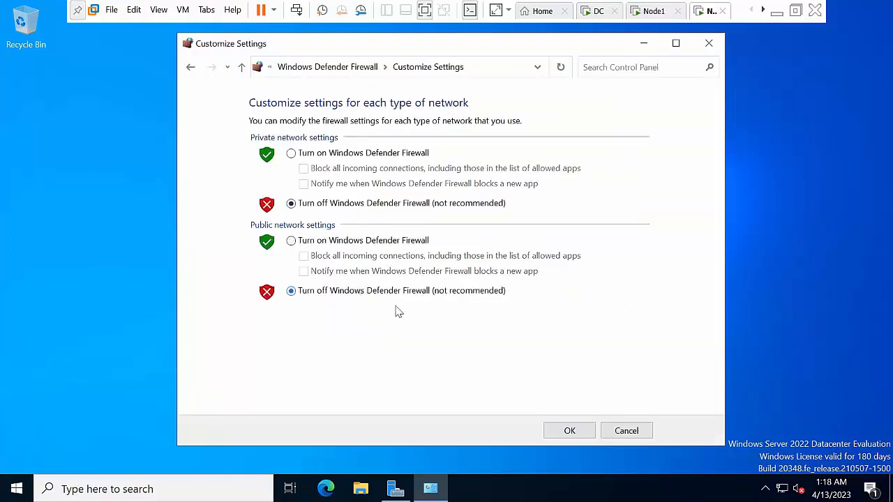
click(588, 433)
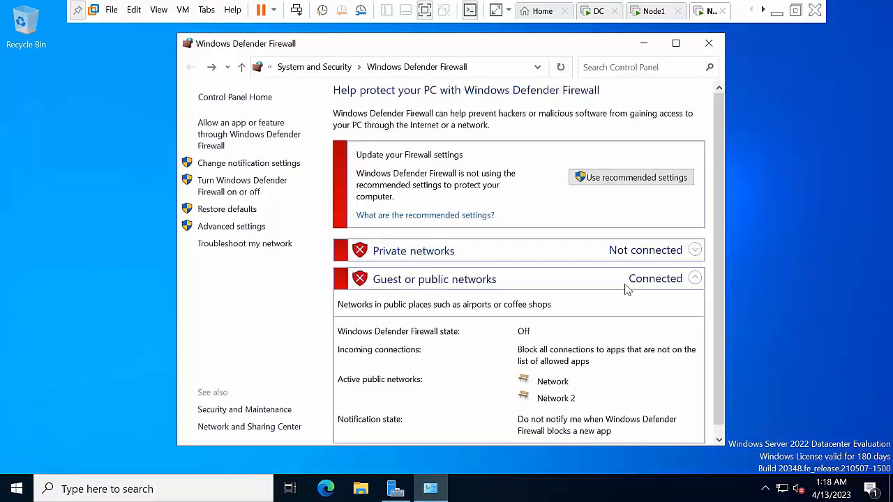
Open Network Connections via ncpa.cpl and disable IPv6 on Node2's Ethernet0 adapter
key(super+r)
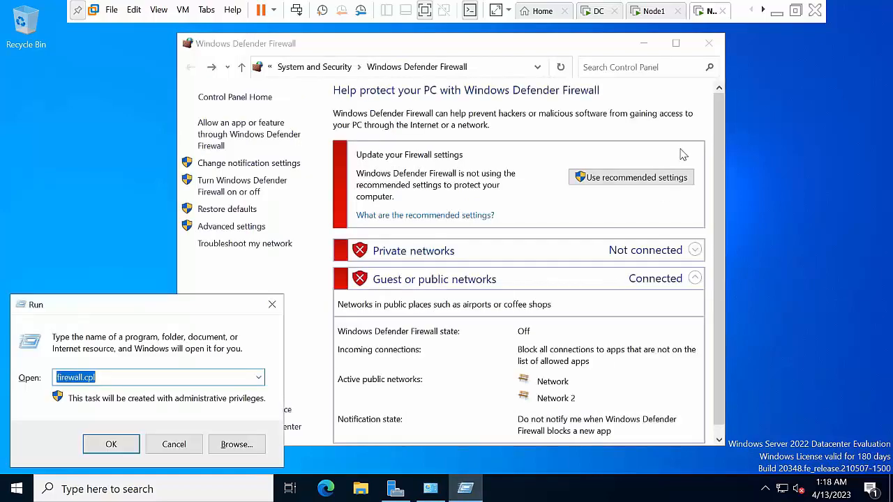
text(ncpa)
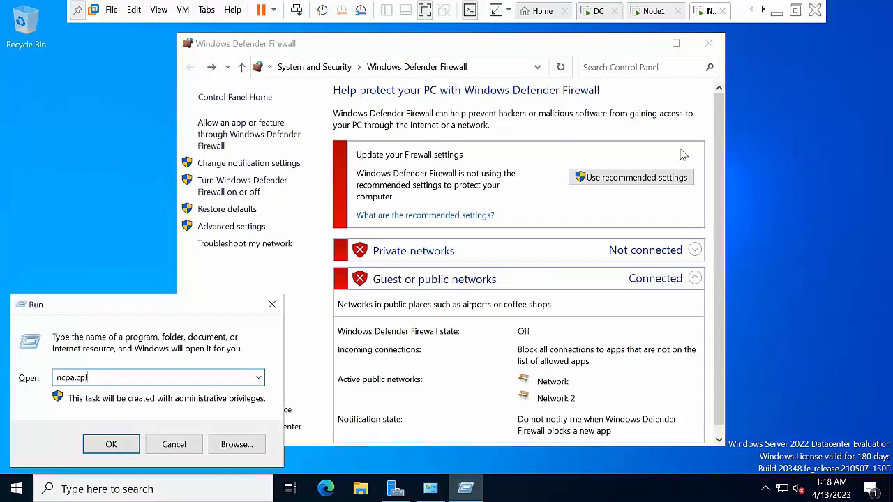
key(Return)
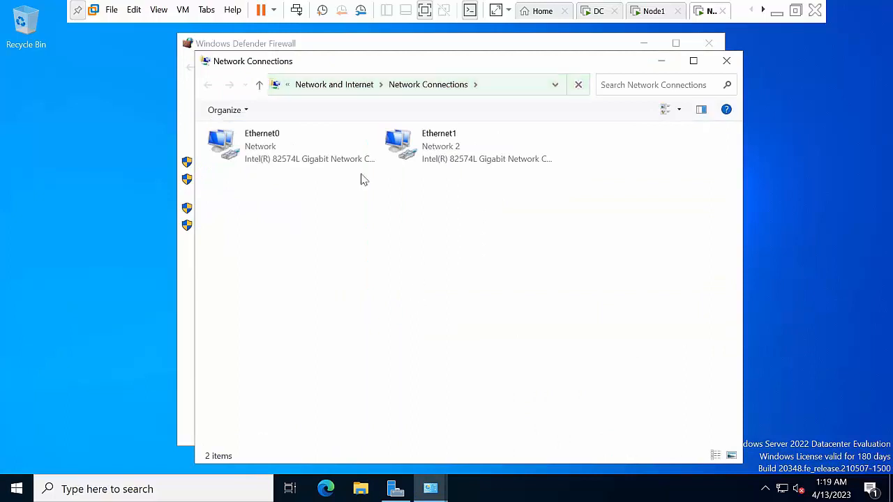
click(289, 154)
right_click(289, 149)
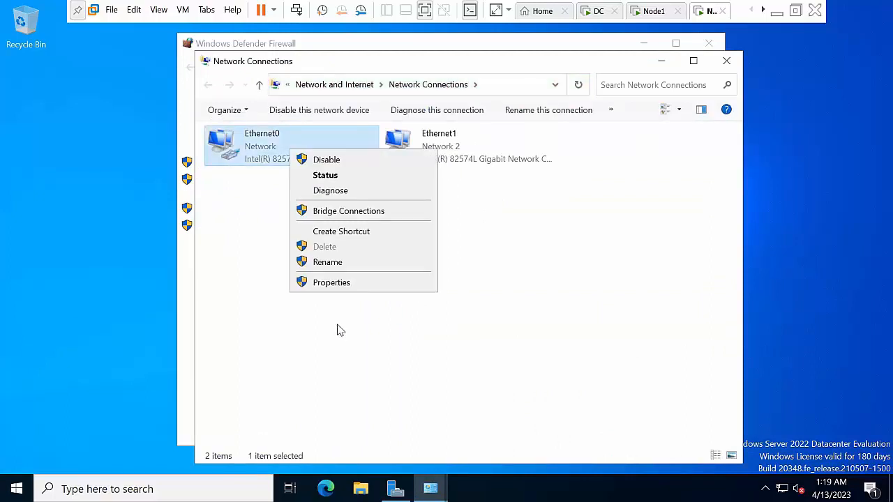
click(340, 283)
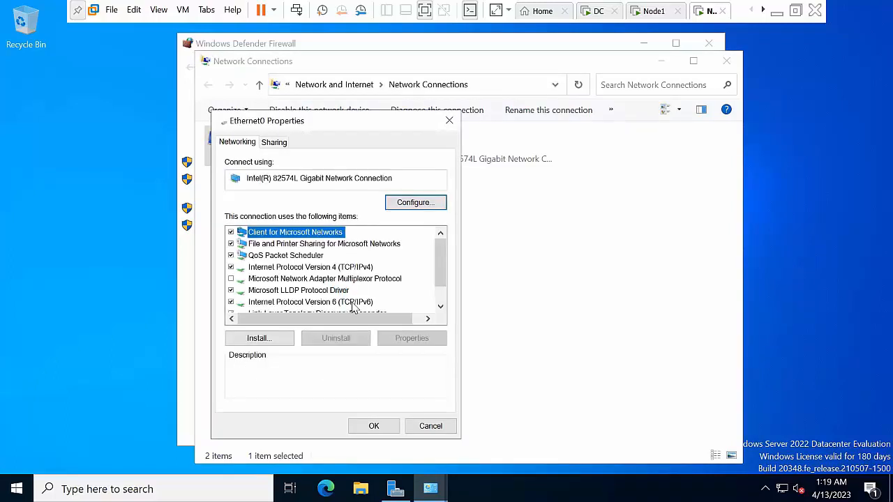
click(353, 307)
click(231, 303)
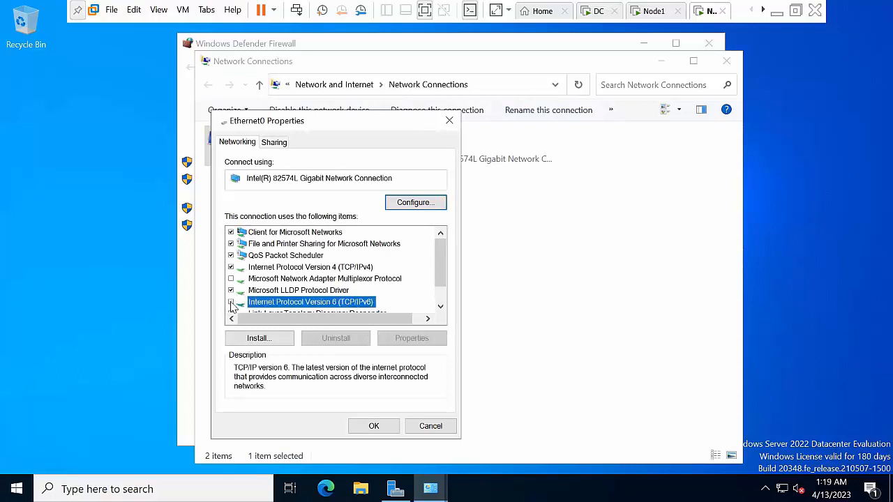
Give Ethernet0 static IPv4 10.0.0.2, mask 255.0.0.0, DNS 10.0.0.50, and close its properties
click(352, 271)
click(412, 339)
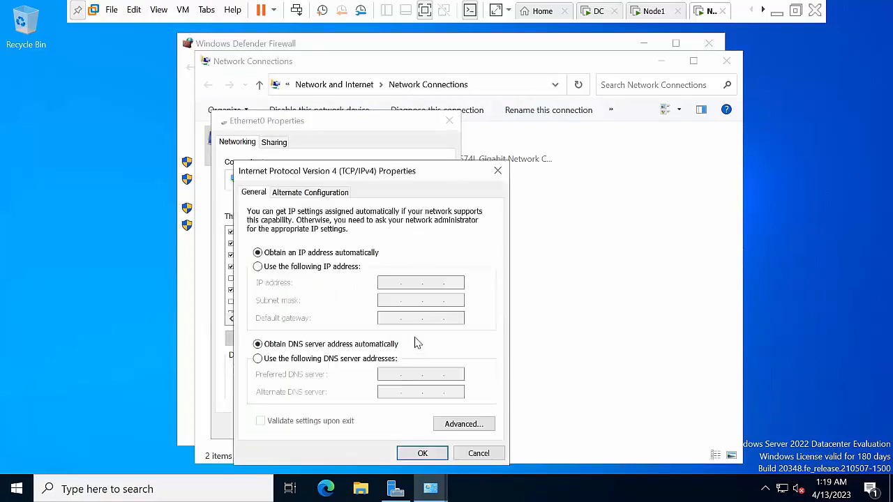
click(311, 268)
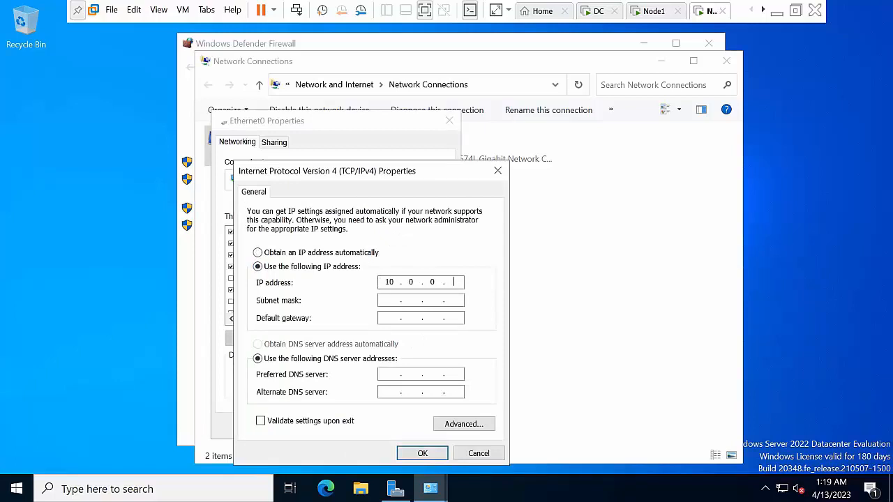
text(10.0.0.2)
key(Tab)
key(Tab)
key(Tab)
key(Tab)
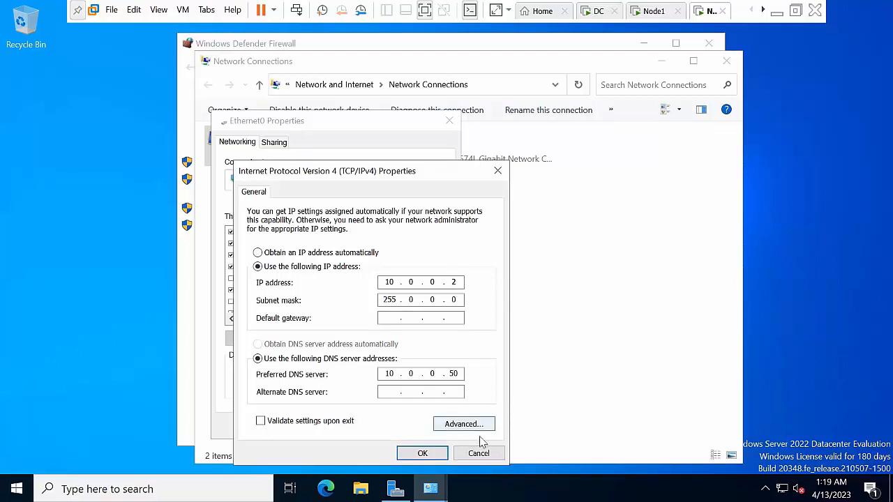
click(422, 453)
click(373, 426)
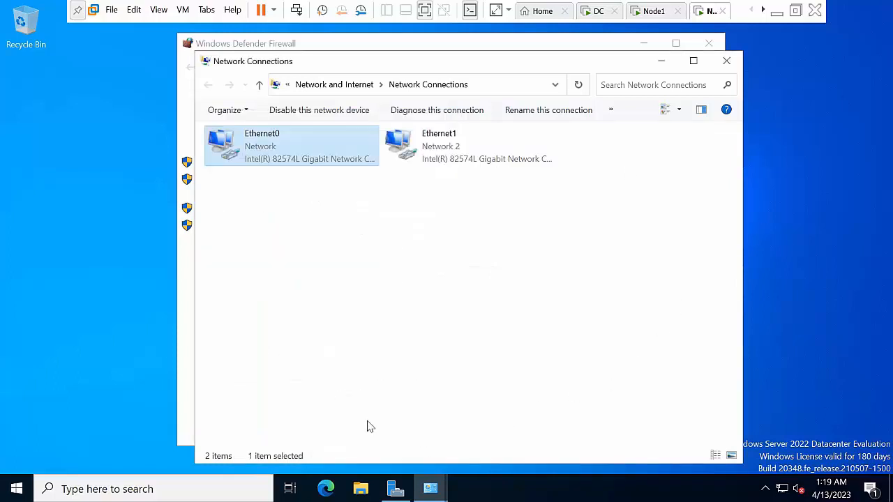
Disable IPv6 in Node2's Ethernet1 adapter properties
click(456, 142)
right_click(456, 137)
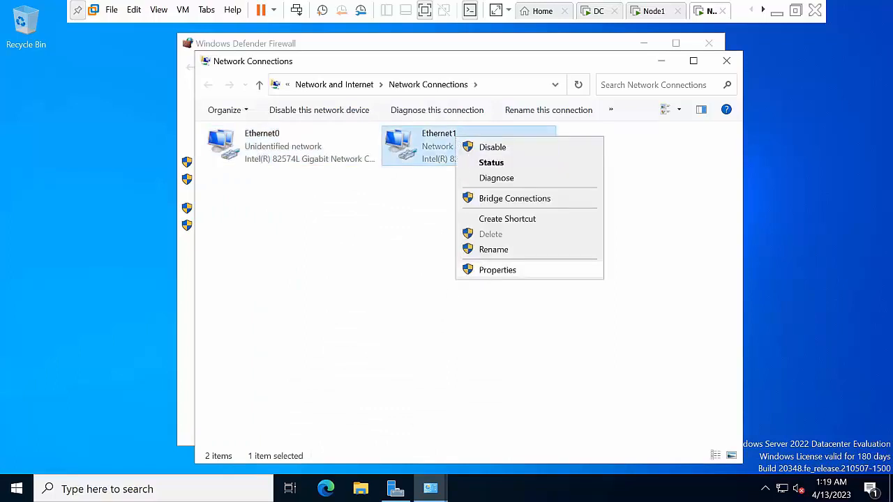
click(493, 271)
click(345, 301)
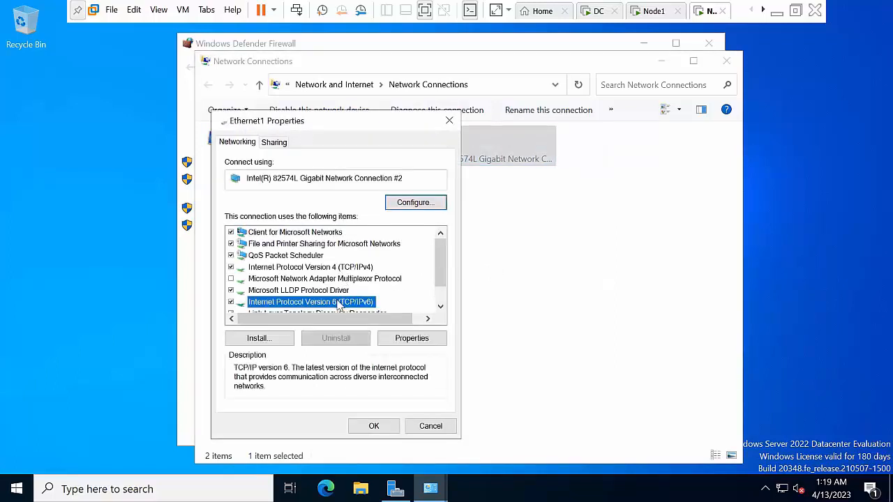
click(231, 301)
Switch Ethernet1's IPv4 settings to a manually entered static IP address
click(321, 269)
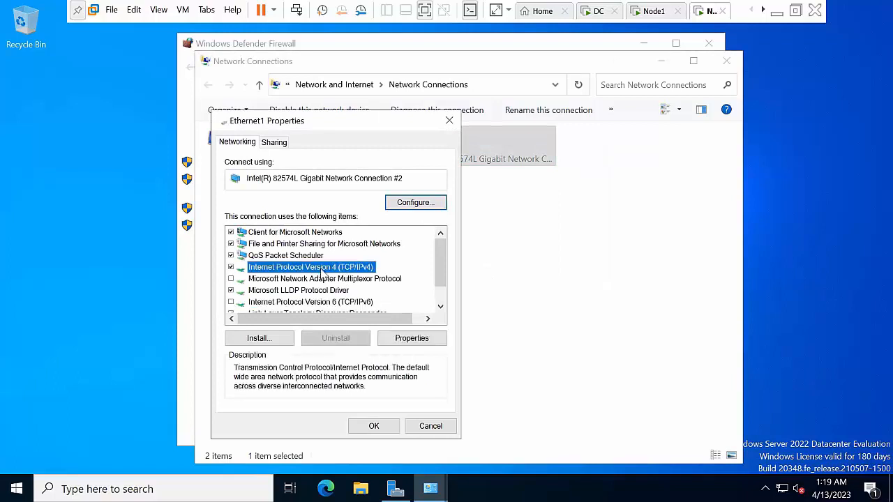
click(412, 339)
click(334, 268)
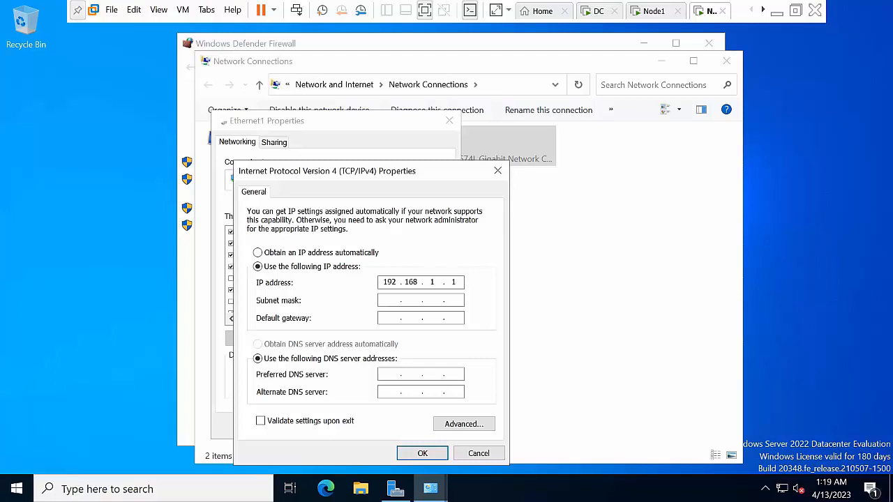
Give Ethernet1 static IP 192.168.1.2 with mask 255.255.255.0 and close its properties
key(Tab)
key(Tab)
key(Tab)
key(Tab)
key(Tab)
key(BackSpace)
click(430, 455)
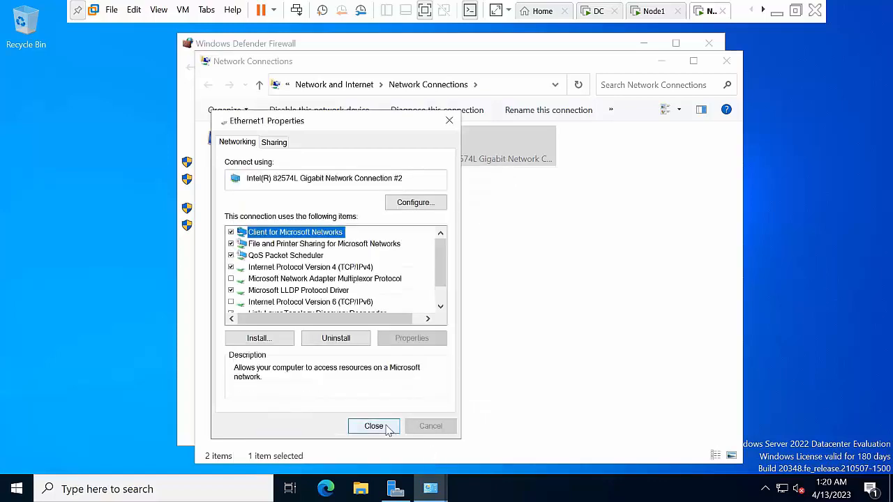
click(385, 428)
Refresh the connections list, then close Network Connections and the Windows Defender Firewall window
right_click(430, 274)
click(480, 325)
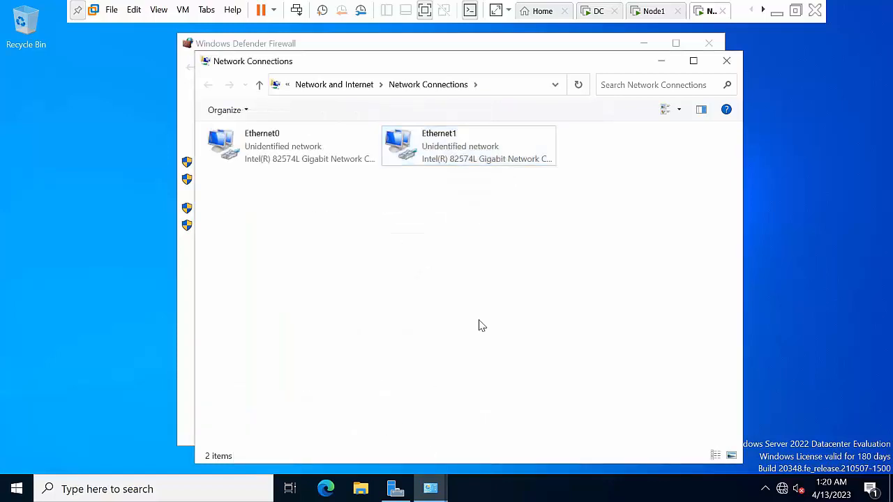
click(726, 62)
click(709, 43)
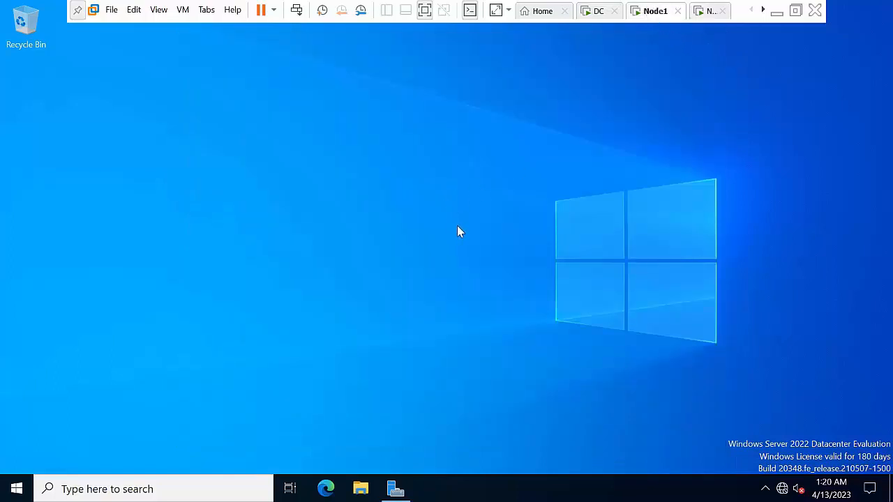
Open File Explorer and bring up This PC's system properties
right_click(350, 183)
click(391, 224)
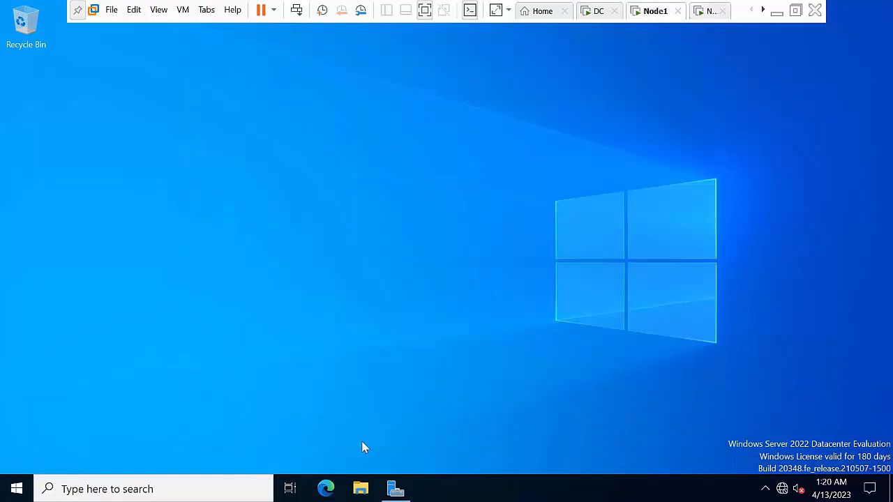
click(370, 490)
right_click(317, 240)
click(368, 285)
click(230, 206)
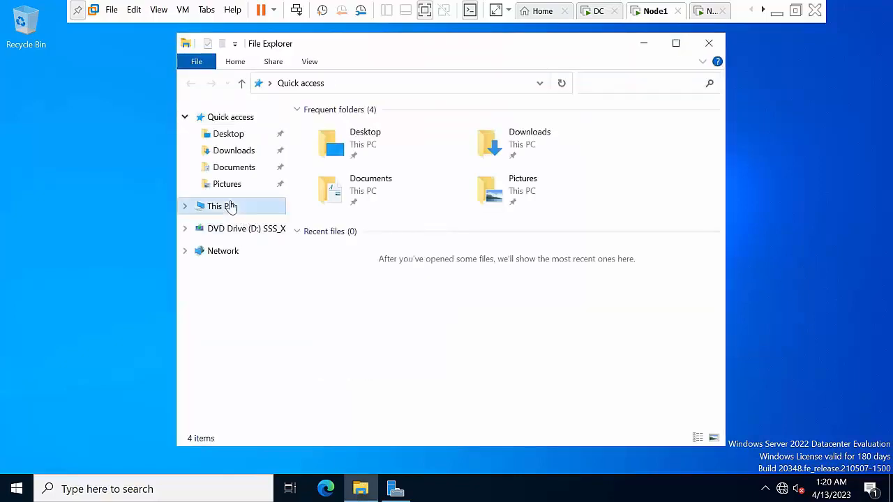
right_click(230, 206)
click(272, 386)
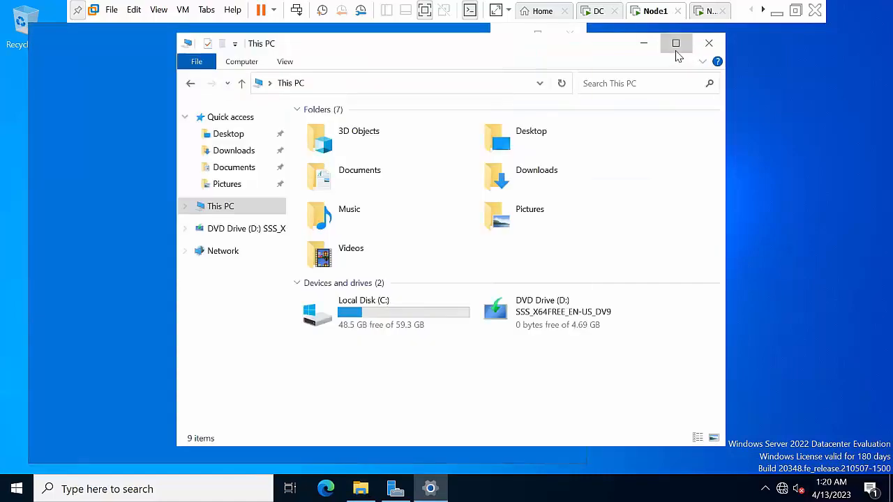
Open This PC's About page and its advanced computer name settings
click(675, 44)
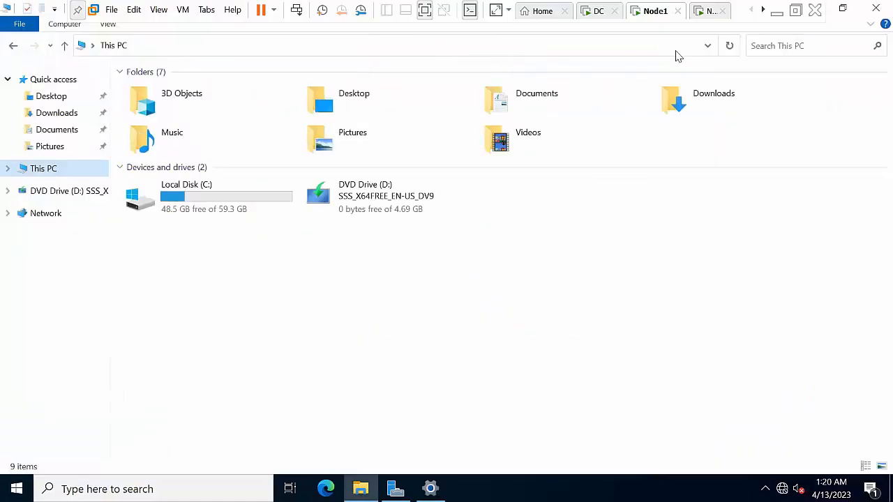
right_click(64, 172)
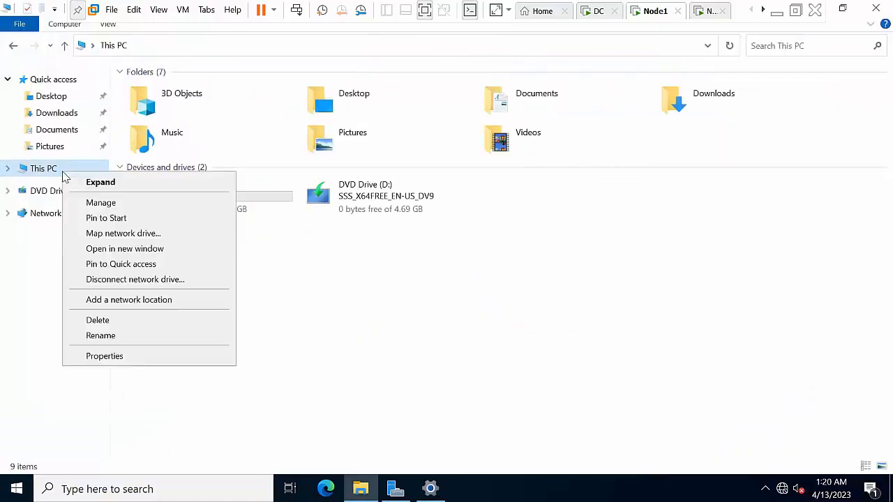
click(114, 356)
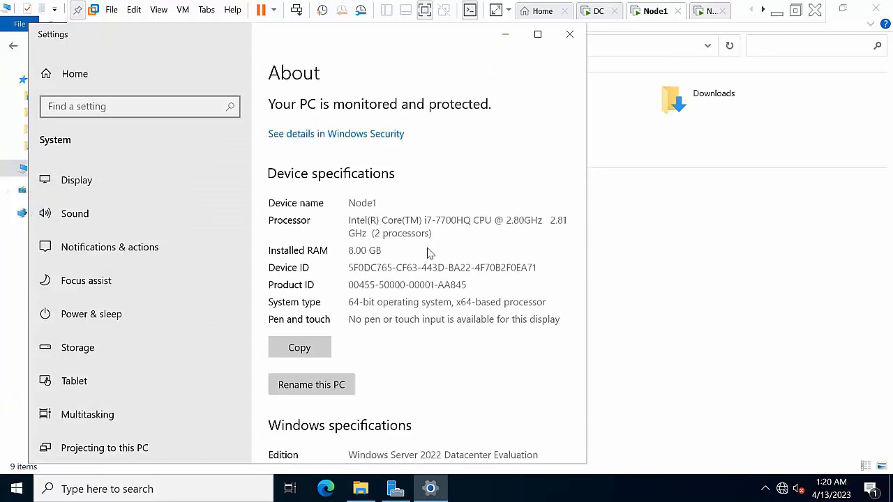
click(542, 38)
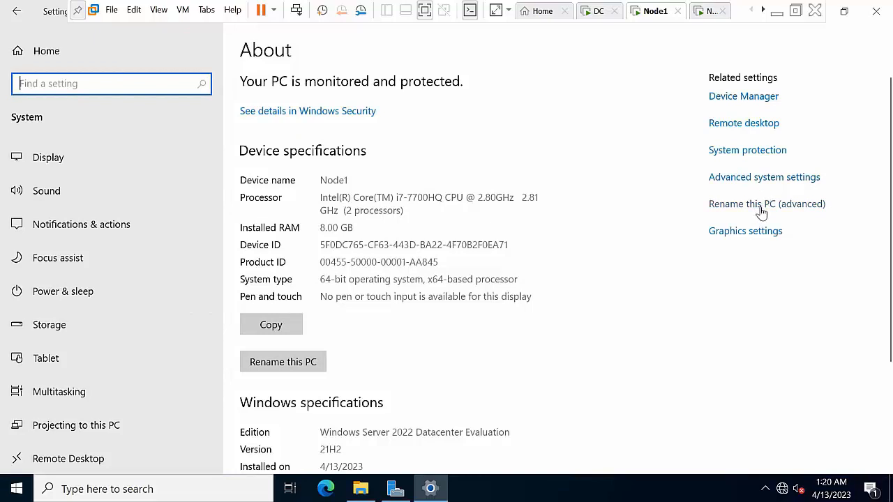
click(779, 204)
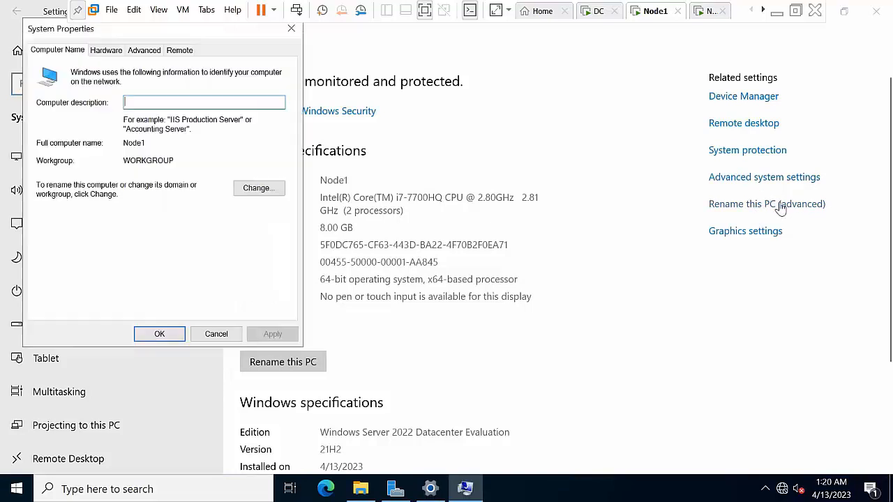
Make Node1 a member of domain abc.com using the domain administrator credentials
click(258, 189)
click(50, 219)
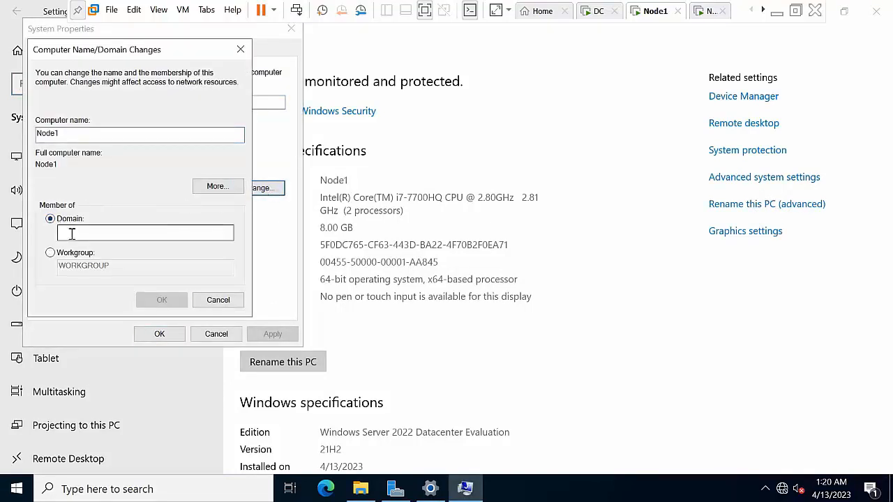
click(71, 235)
text(a)
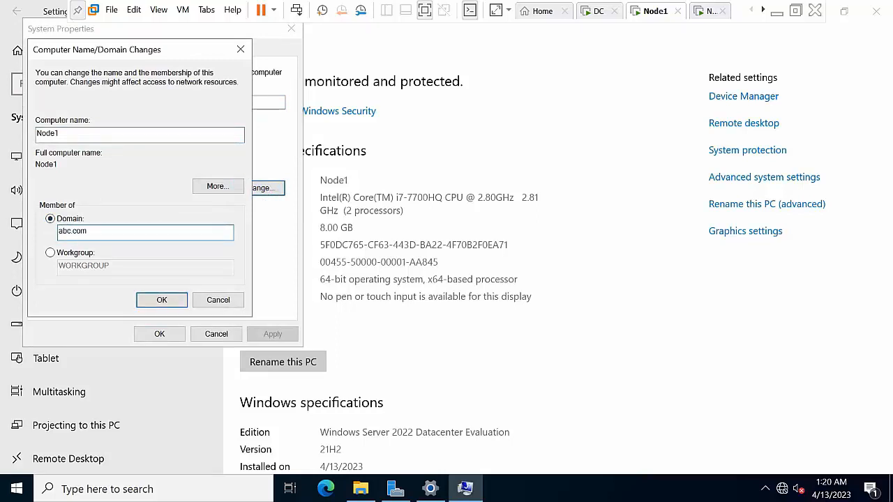
text(bc.com)
key(Return)
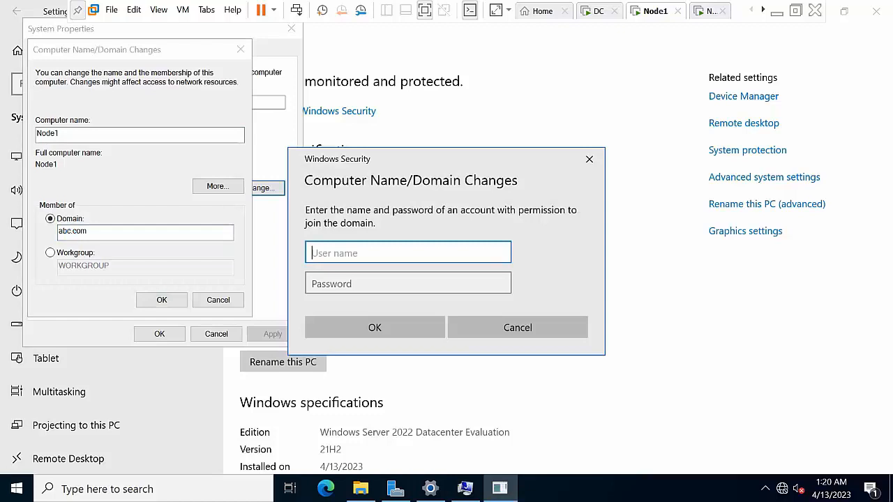
text(administrator@a)
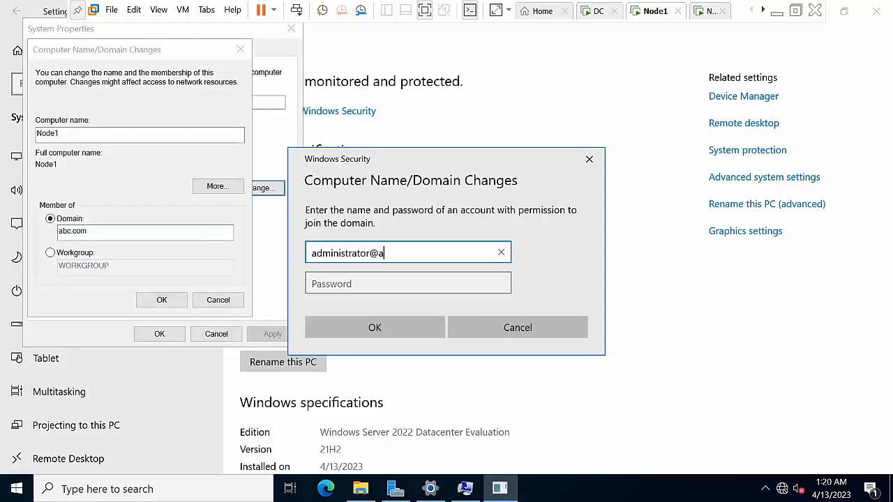
text(bc.com)
key(Tab)
text(P)
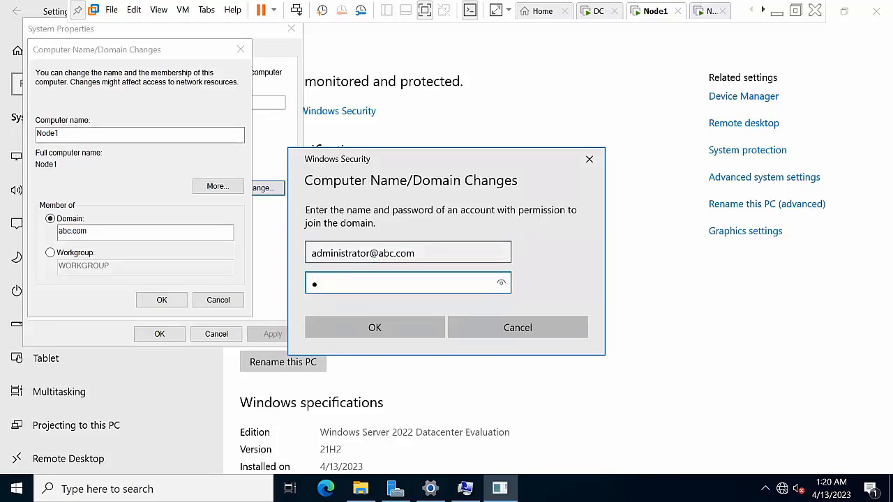
text(as)
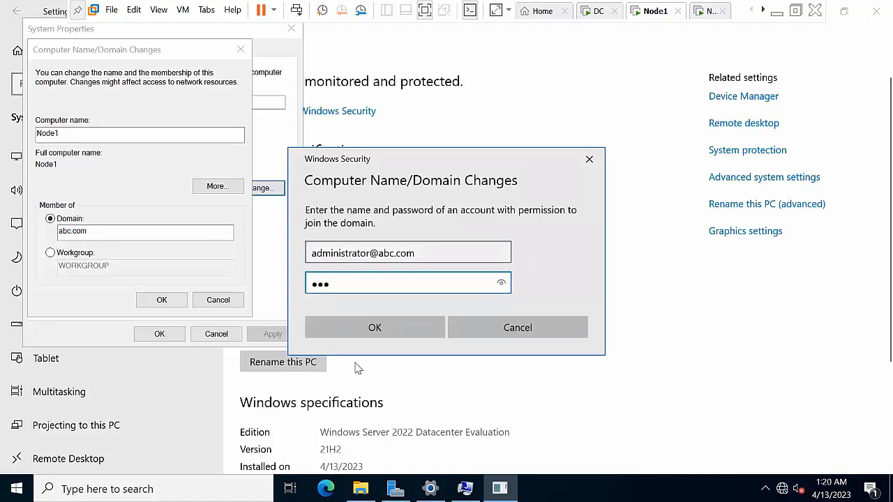
click(402, 329)
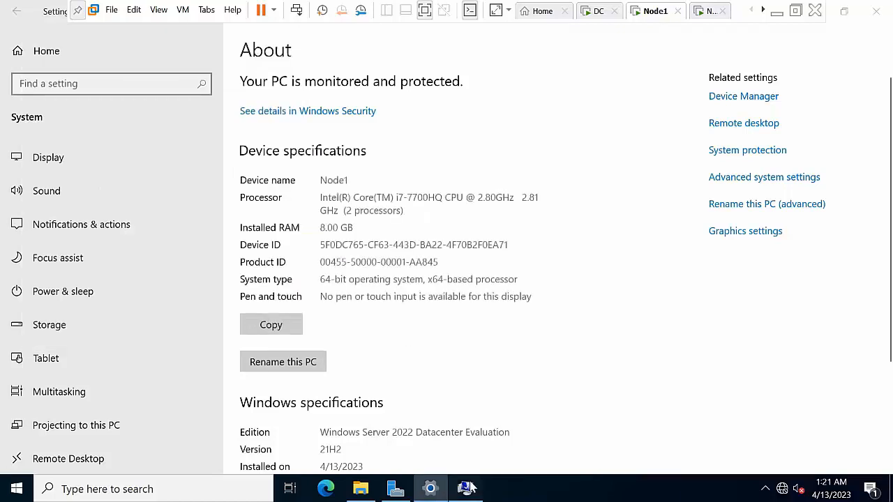
Acknowledge the welcome and restart notices, postpone the restart, and switch to the other node
click(509, 296)
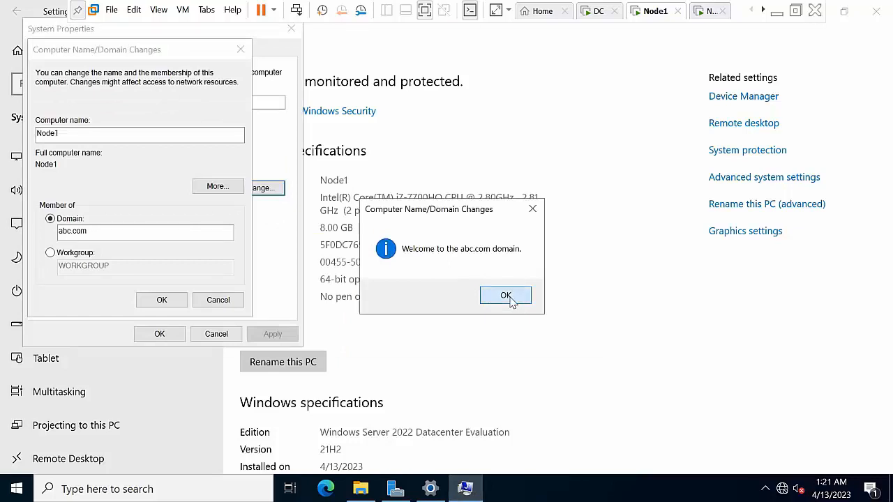
click(509, 297)
click(167, 304)
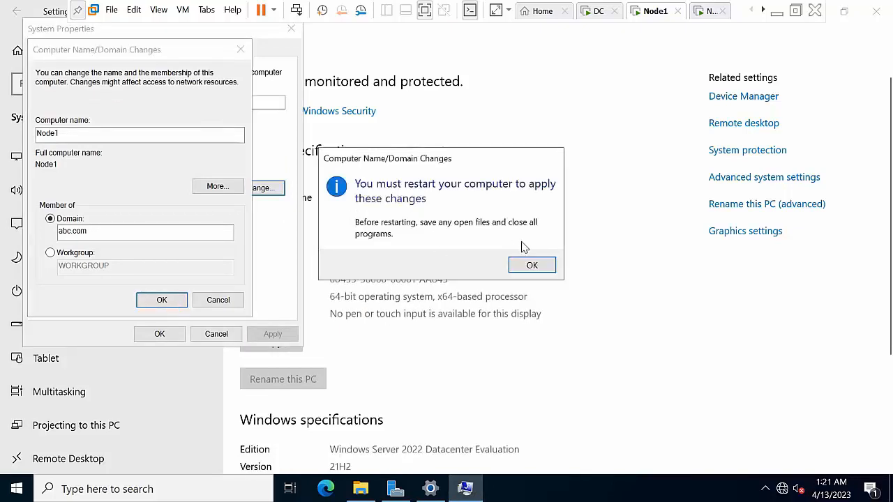
click(530, 264)
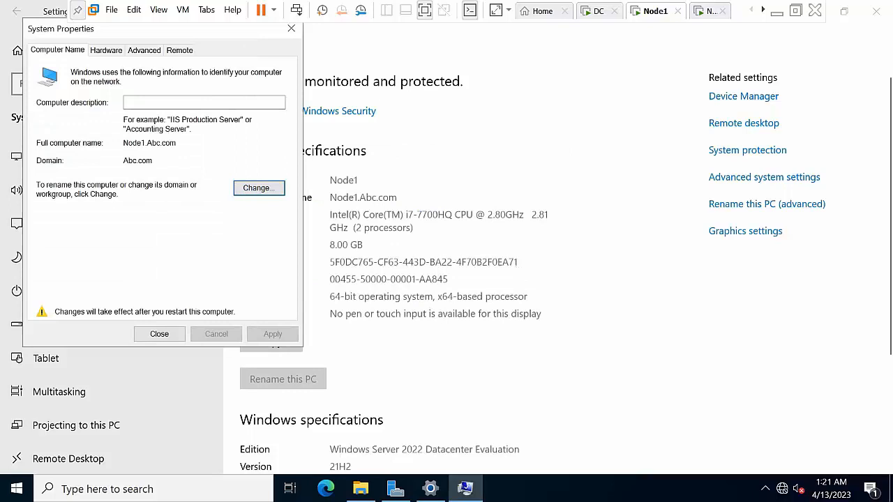
click(159, 334)
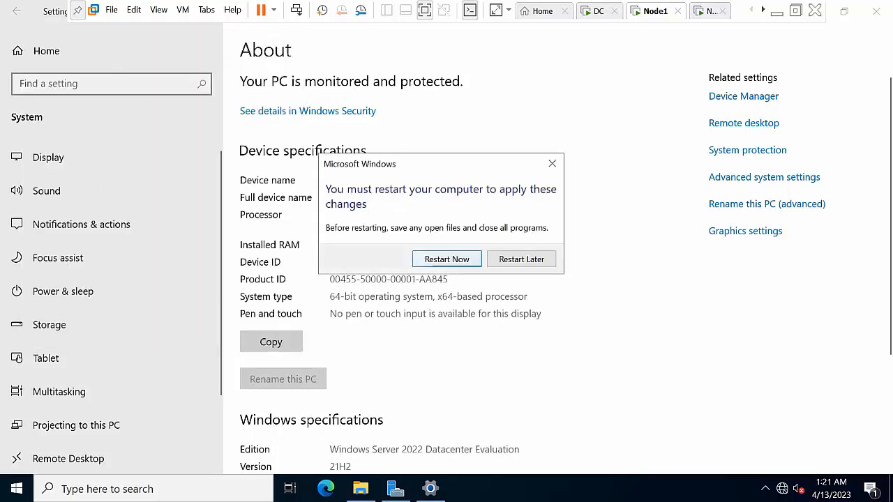
click(516, 262)
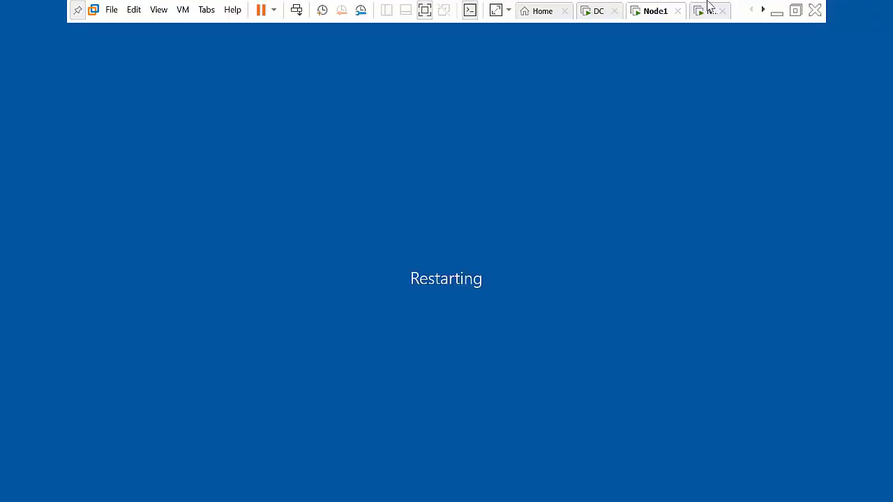
click(708, 10)
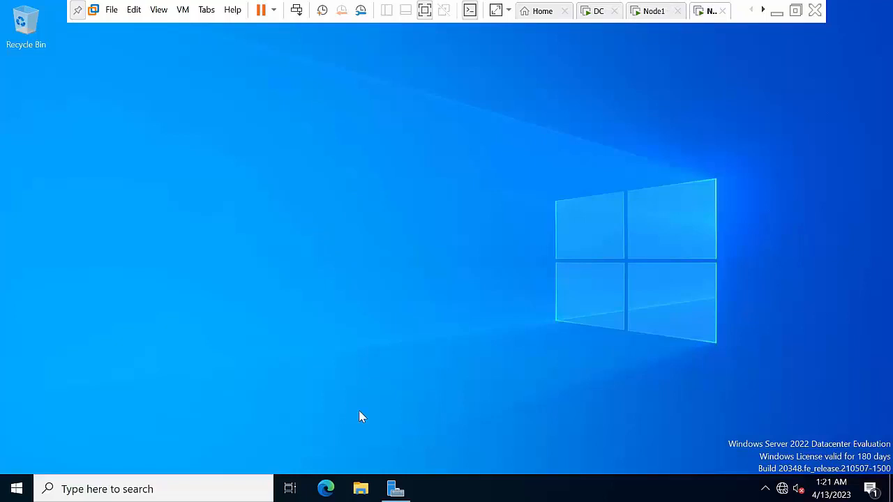
Open Node2's advanced computer name settings from This PC's About page
click(361, 491)
right_click(232, 154)
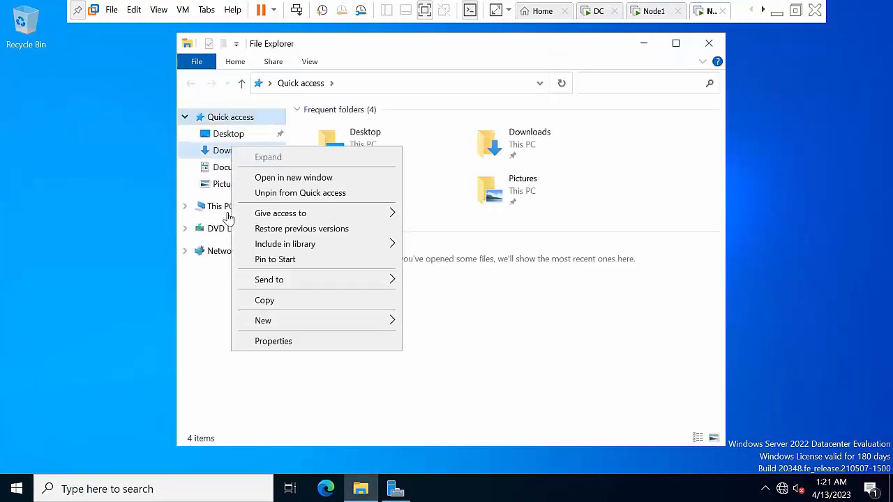
click(207, 209)
right_click(208, 208)
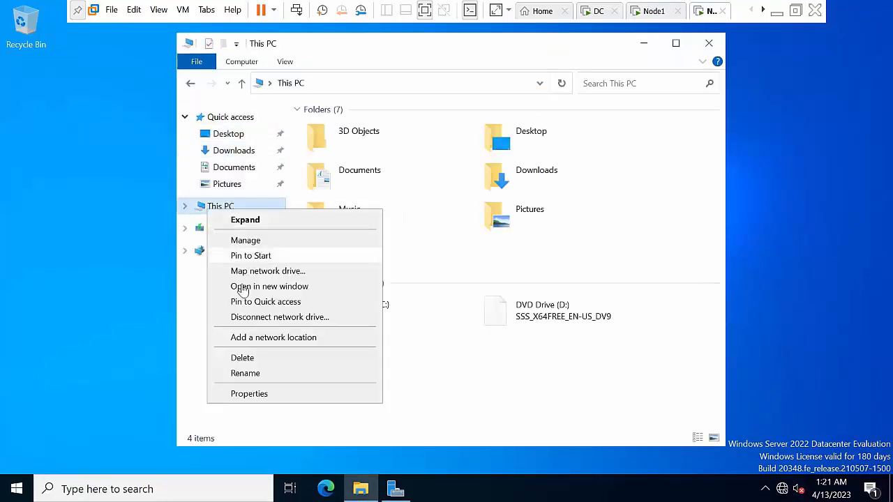
click(276, 396)
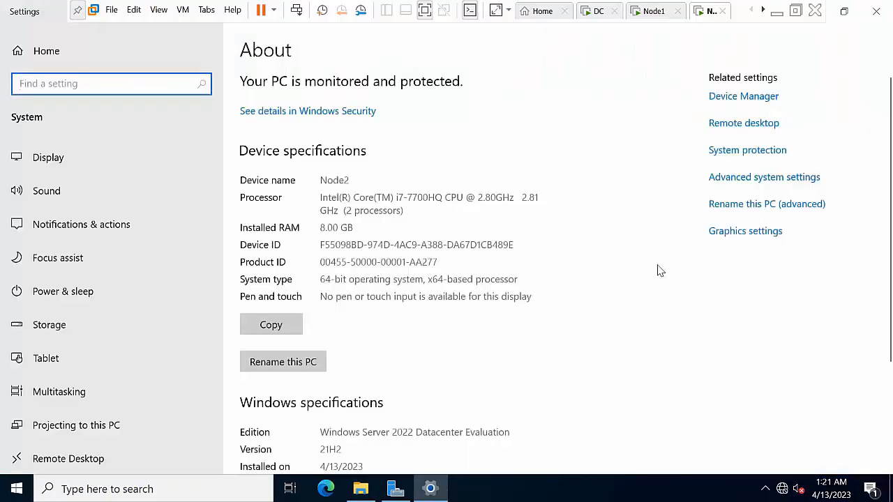
click(743, 206)
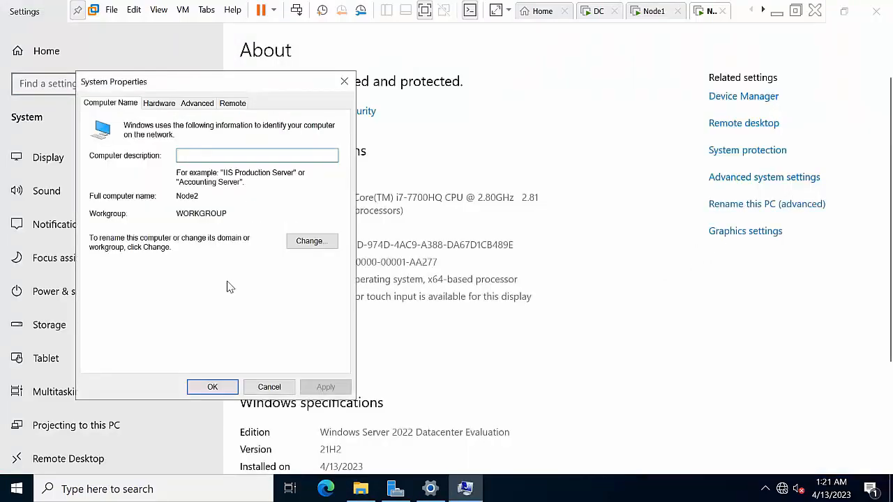
Attempt to join Node2 to the abc domain, dismiss the network error, and select the domain name
click(312, 241)
click(112, 273)
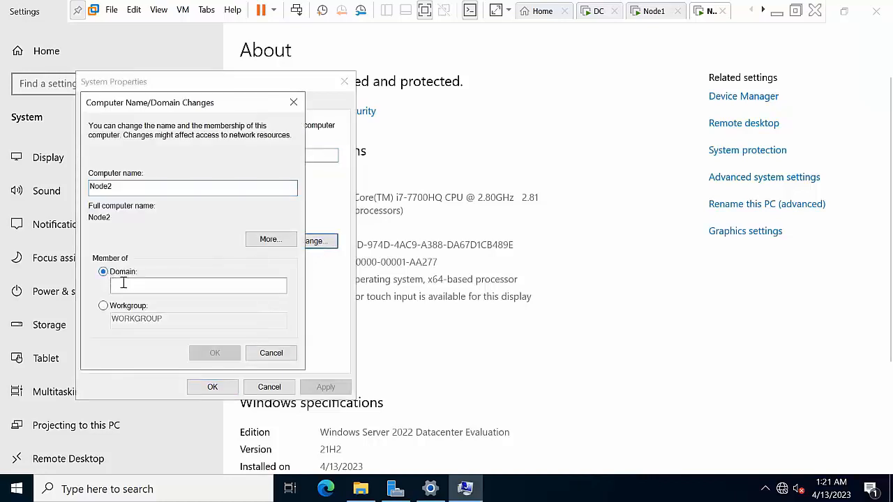
click(140, 288)
text(abc.com)
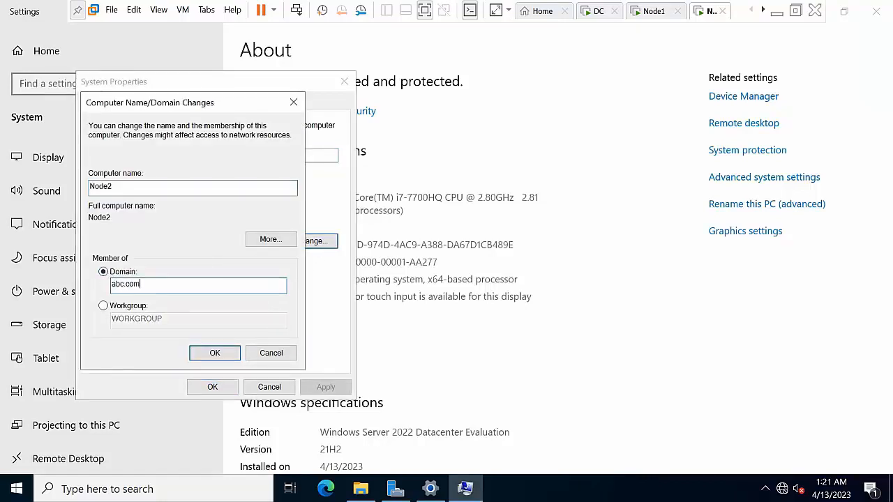
key(Return)
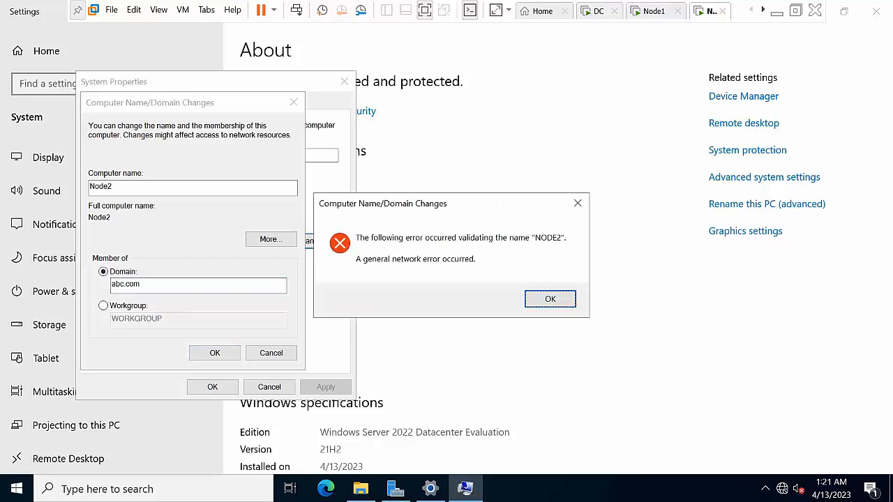
key(Return)
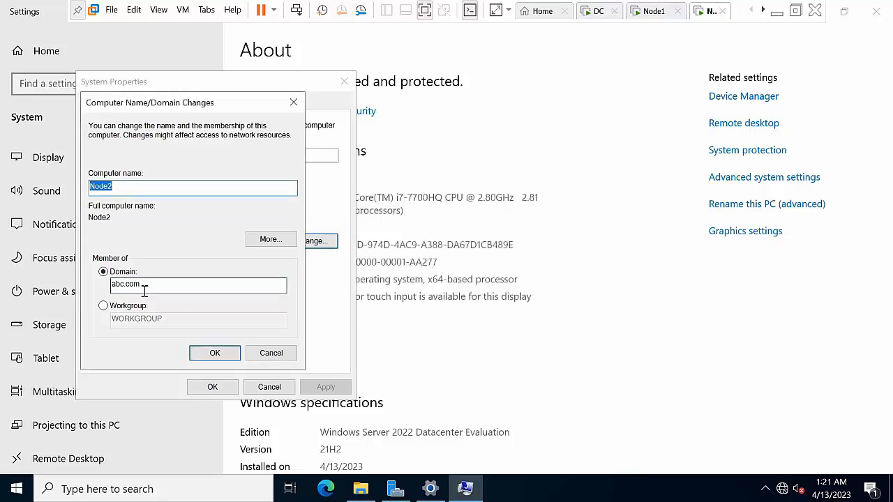
double_click(197, 291)
Re-enter the domain and submit the domain administrator credentials to join Abc.com
text(a)
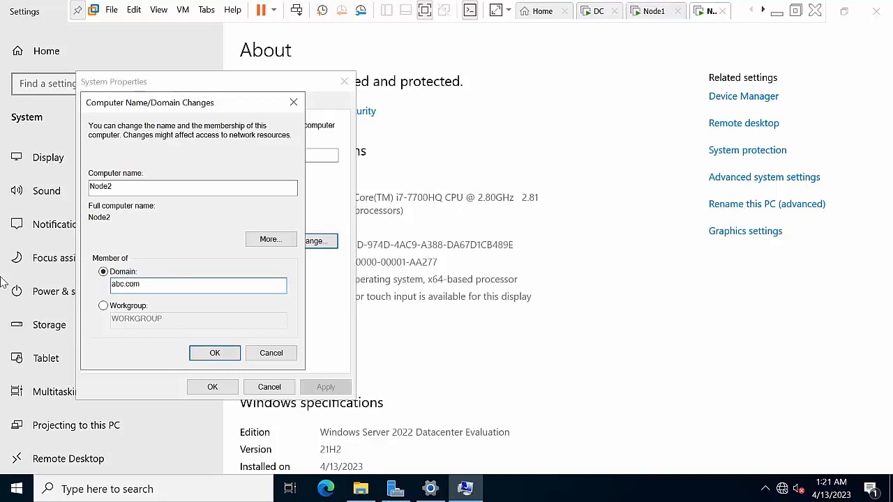
click(215, 353)
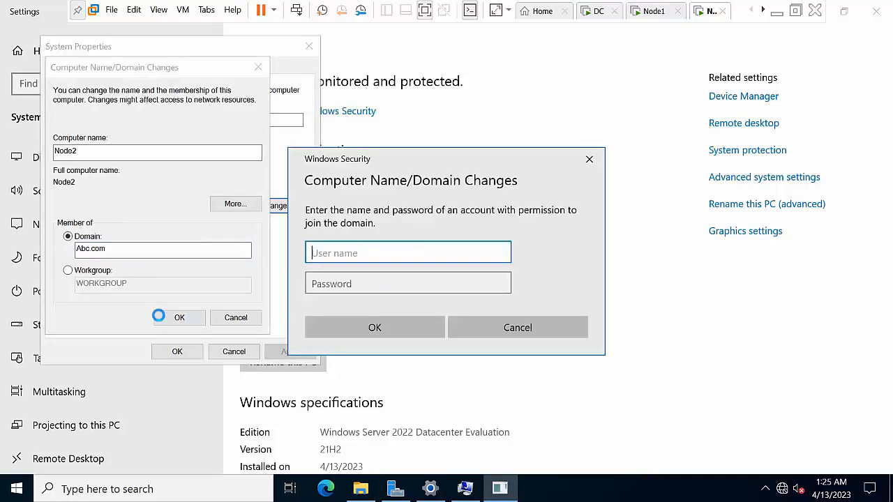
text(administ)
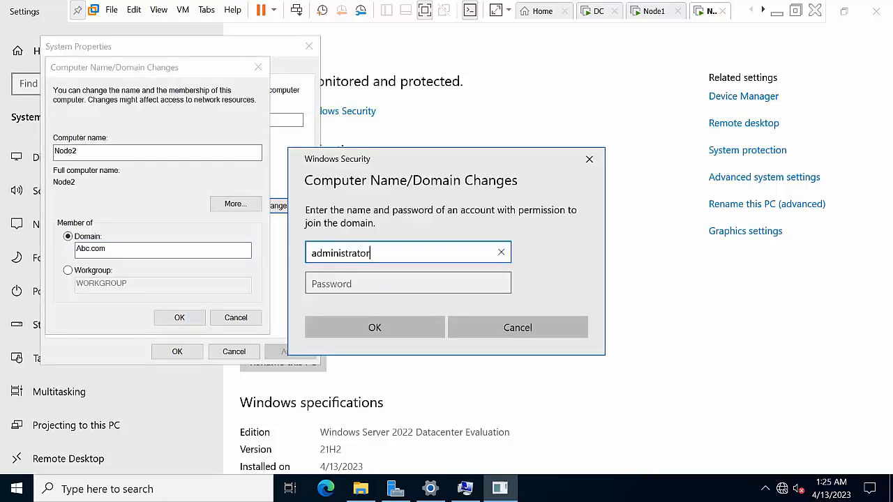
text(rator@abc.com)
key(Tab)
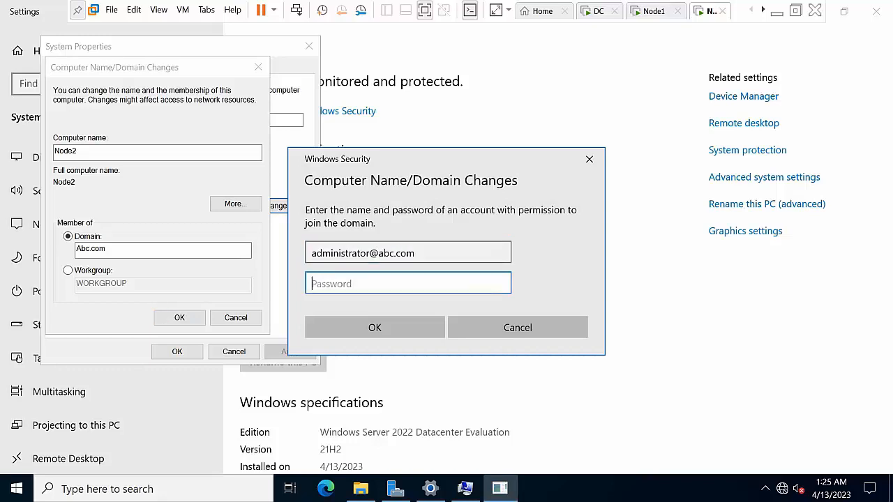
text(P@s)
click(359, 333)
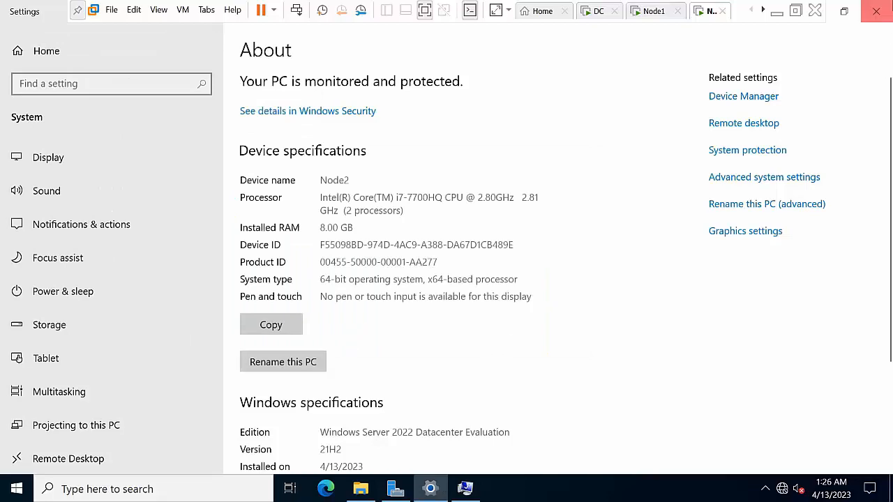
Acknowledge the welcome and restart notices, close System Properties, and restart Node2 now
click(844, 12)
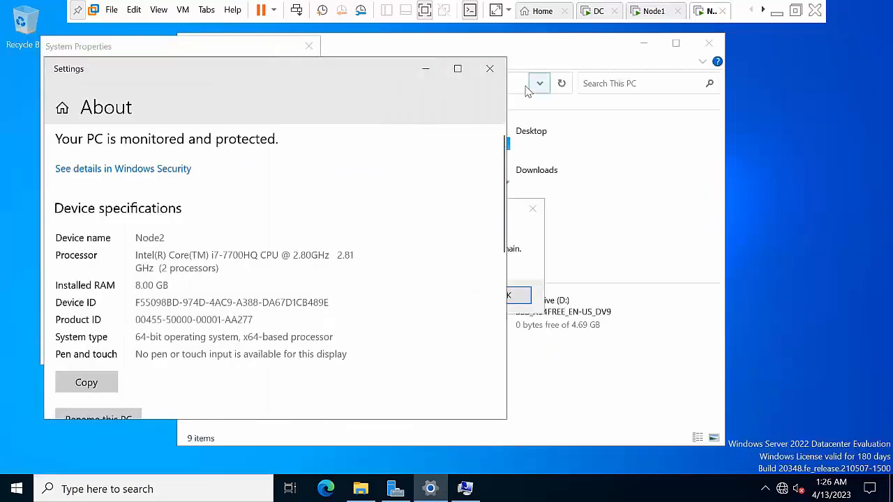
click(426, 68)
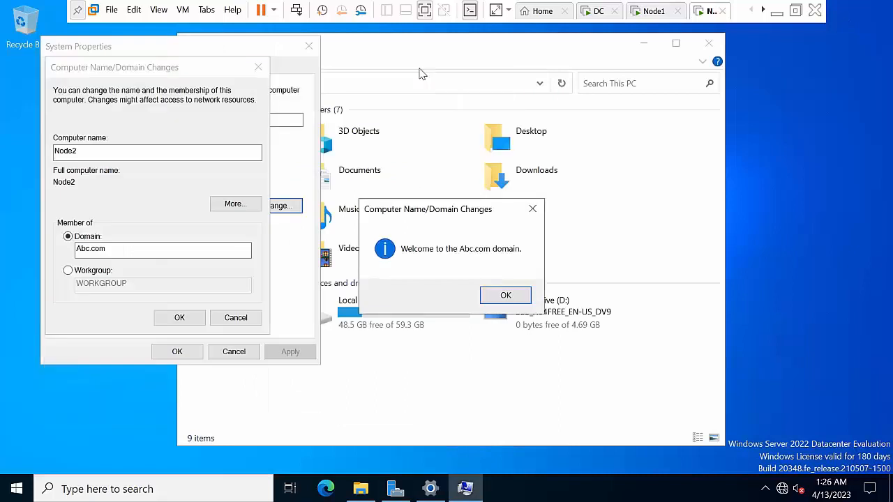
click(505, 297)
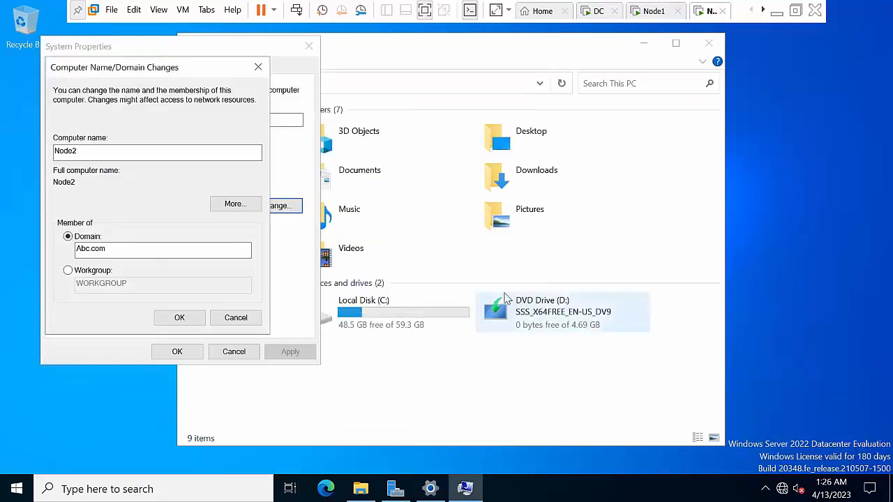
click(529, 269)
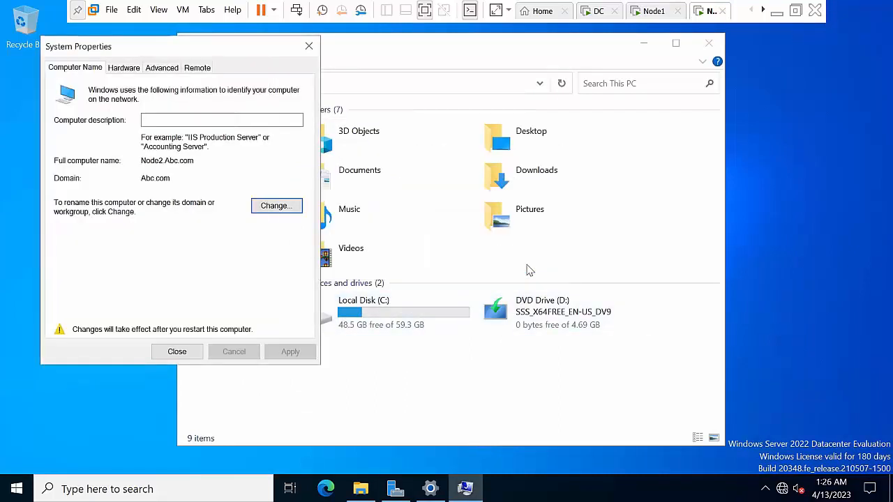
click(176, 352)
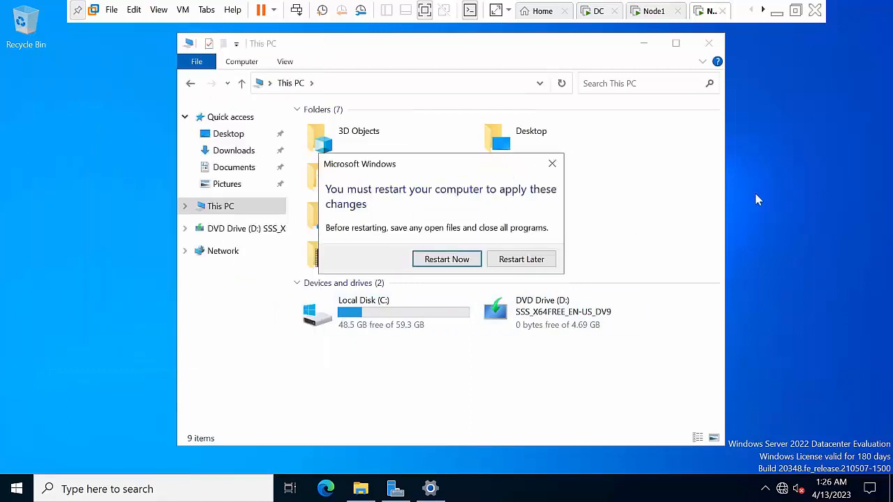
click(450, 263)
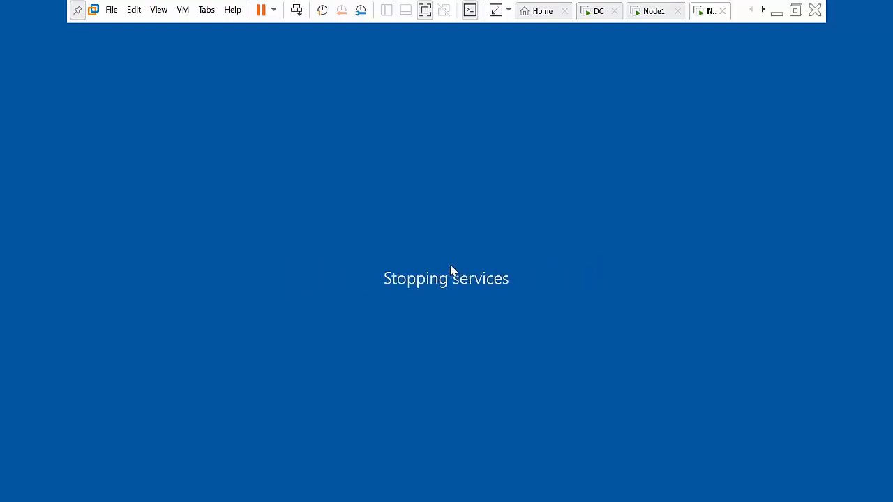
Switch to Node1 and sign in as another user with the abc.com domain administrator account
click(655, 11)
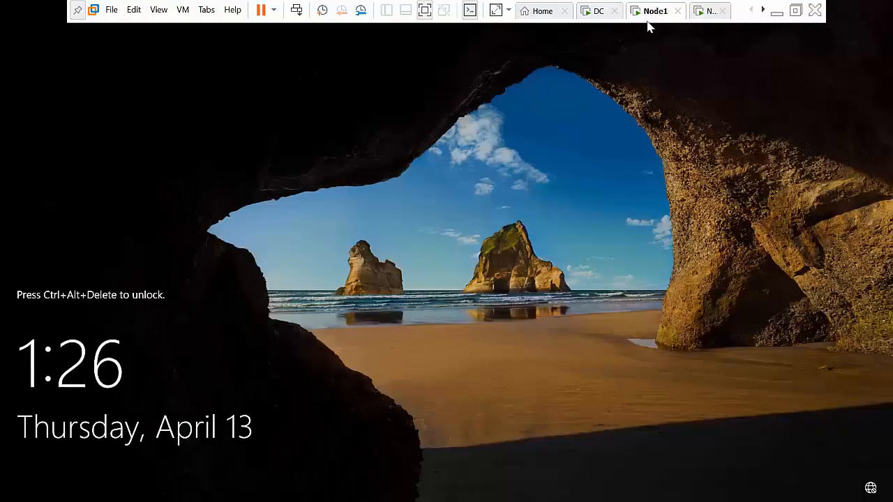
click(297, 9)
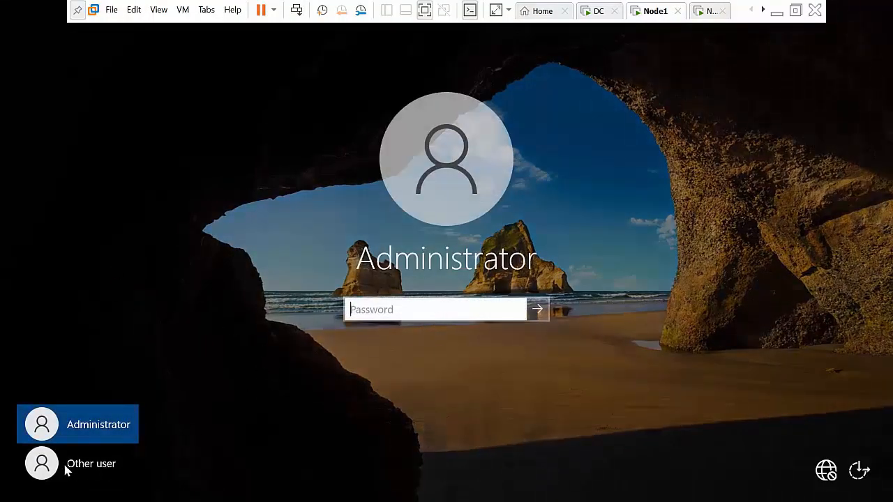
click(76, 464)
click(402, 307)
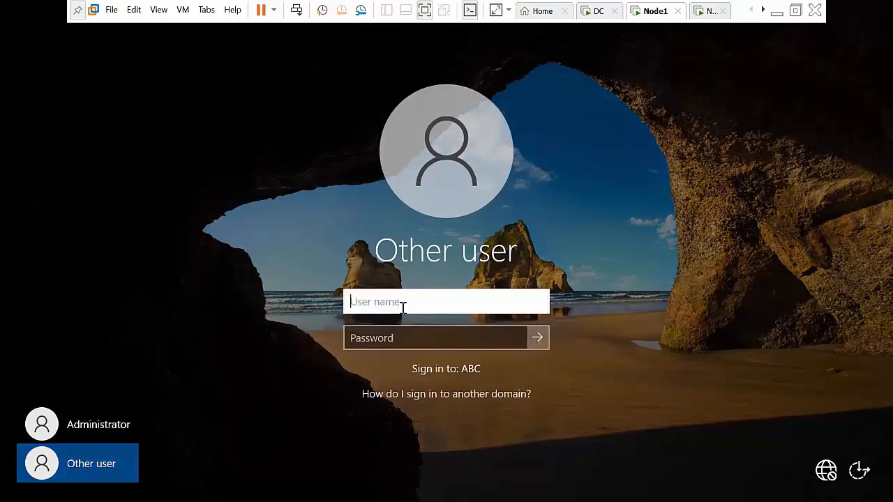
text(administrator@abc.)
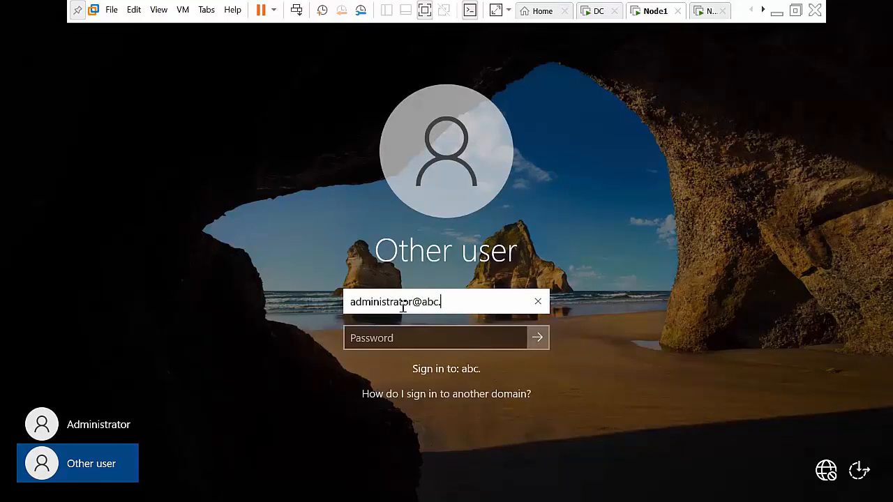
text(com)
key(Tab)
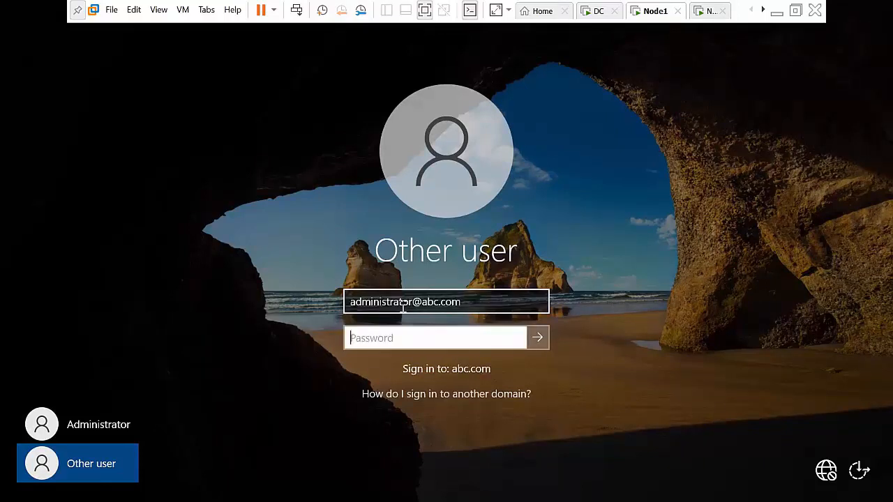
text(P@)
key(Return)
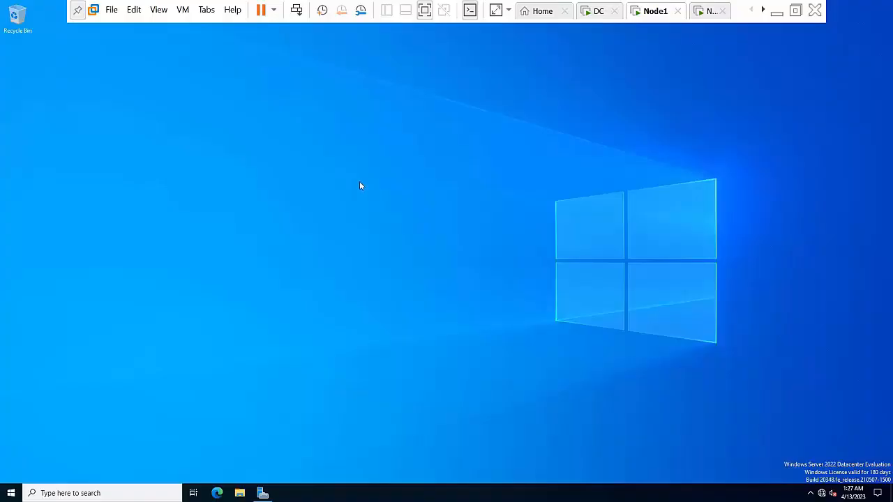
Run firewall.cpl and turn off Windows Defender Firewall for domain networks on Node1
key(super+r)
text(fire)
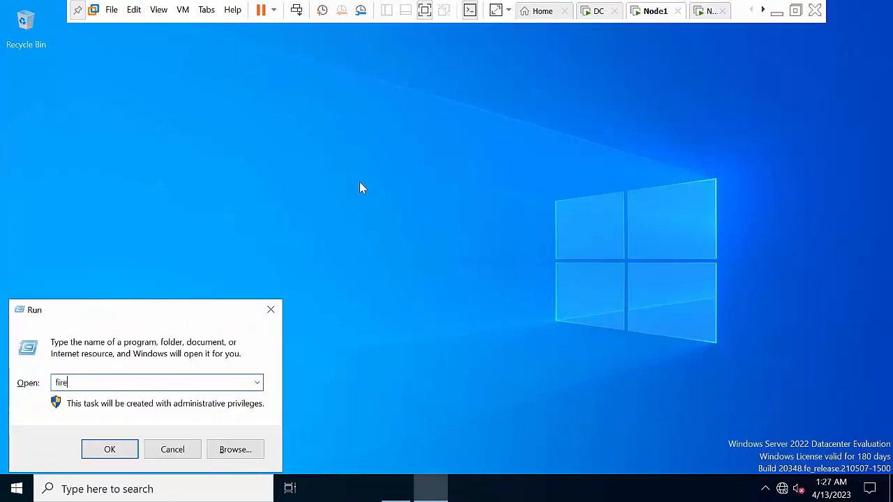
text(wall)
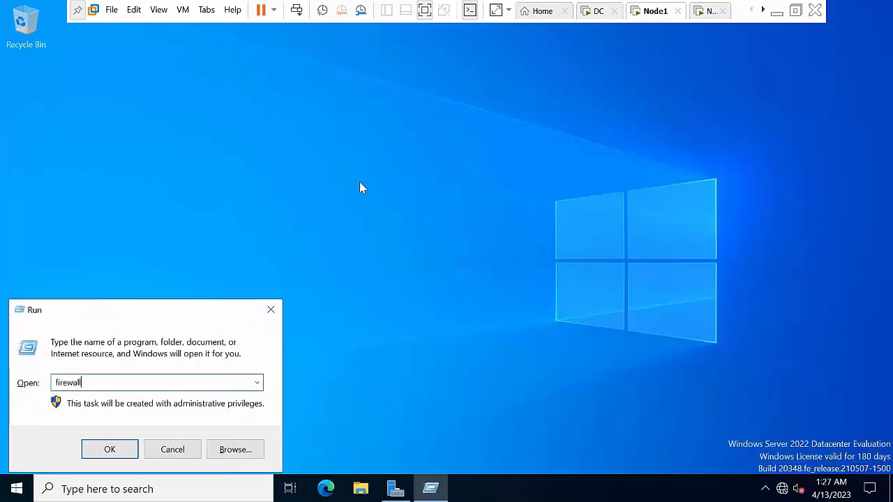
text(.cpl)
key(Return)
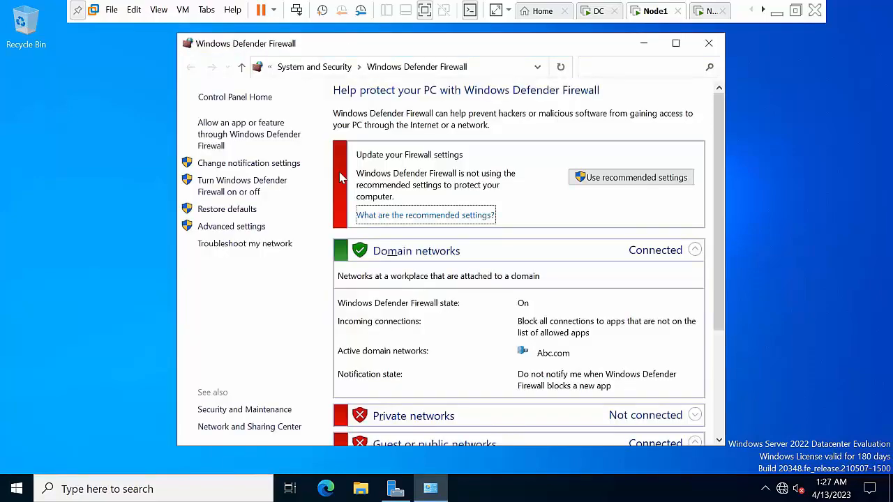
click(248, 188)
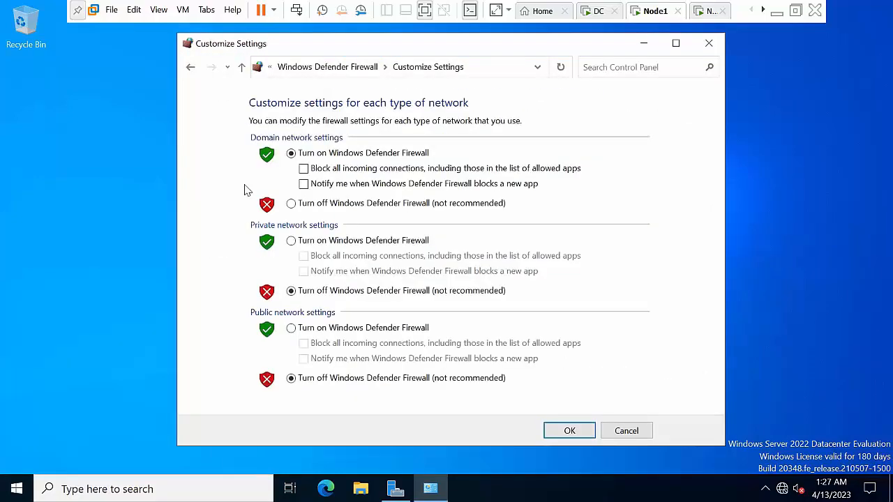
click(342, 204)
click(568, 430)
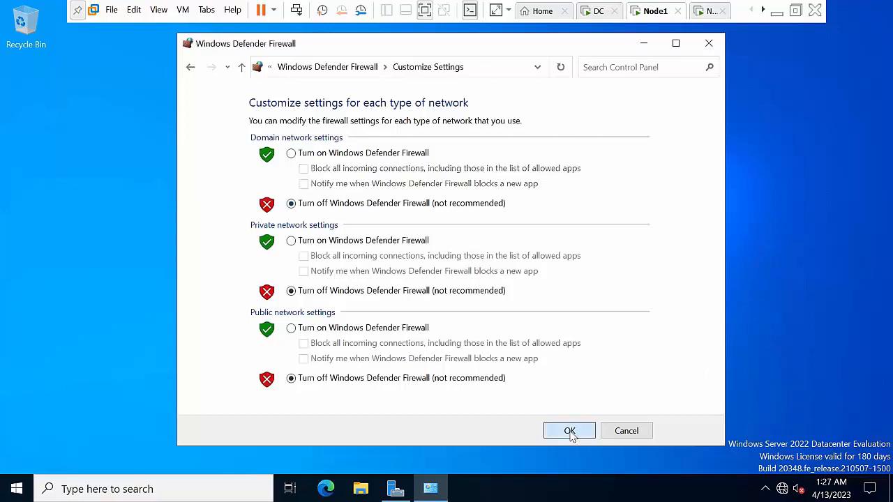
click(709, 44)
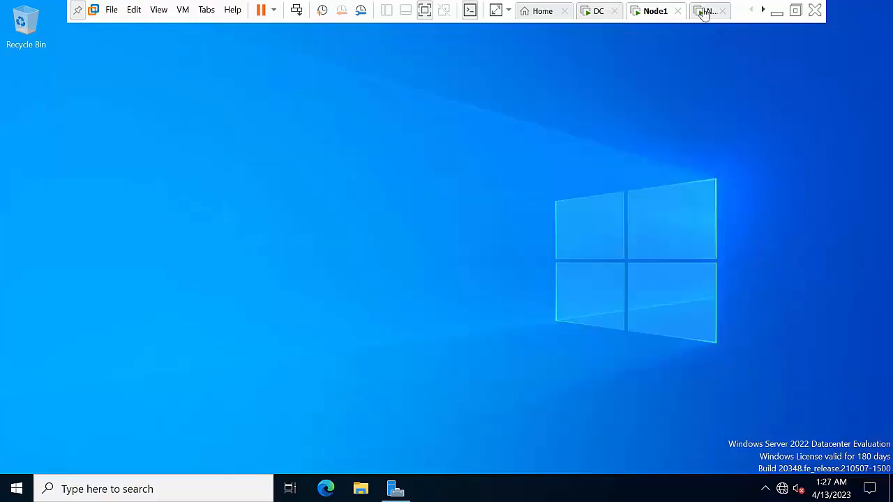
Switch to Node2 and choose to sign in as another user
click(705, 12)
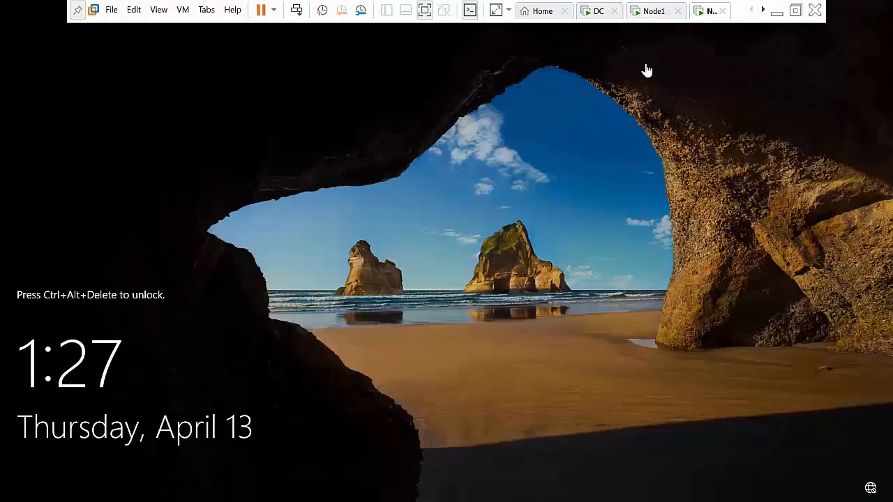
click(297, 12)
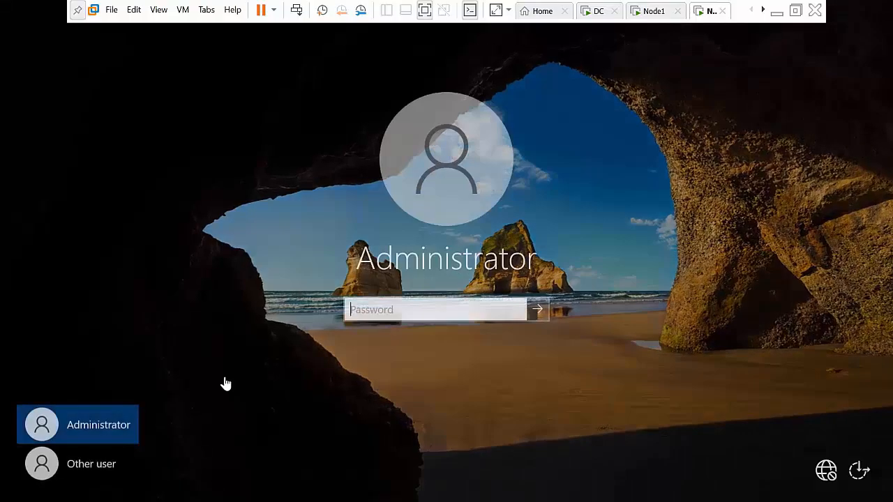
click(95, 466)
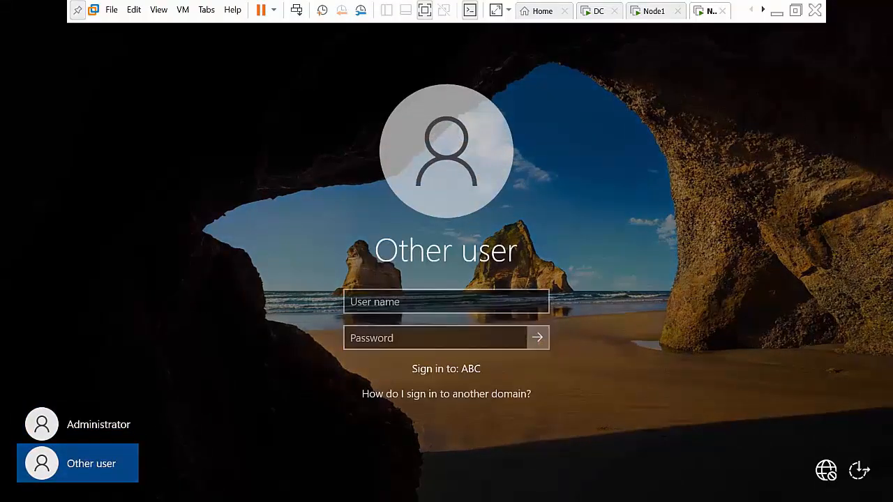
click(367, 304)
Sign in with the abc.com domain administrator user name and password, then bring up Run
text(admi)
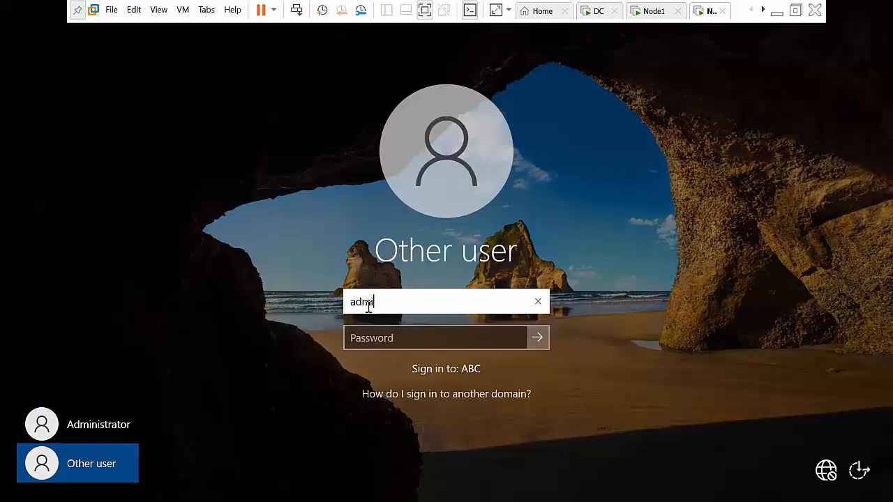
text(nistrator)
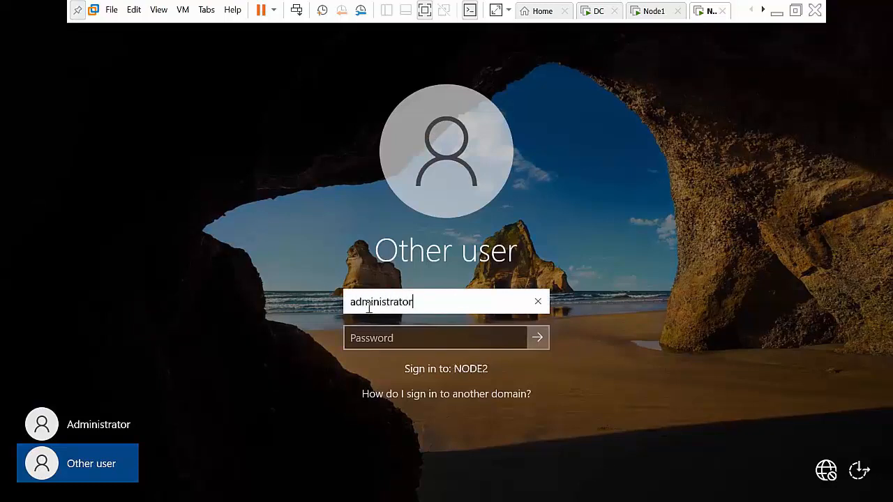
text(!)
key(BackSpace)
text(!)
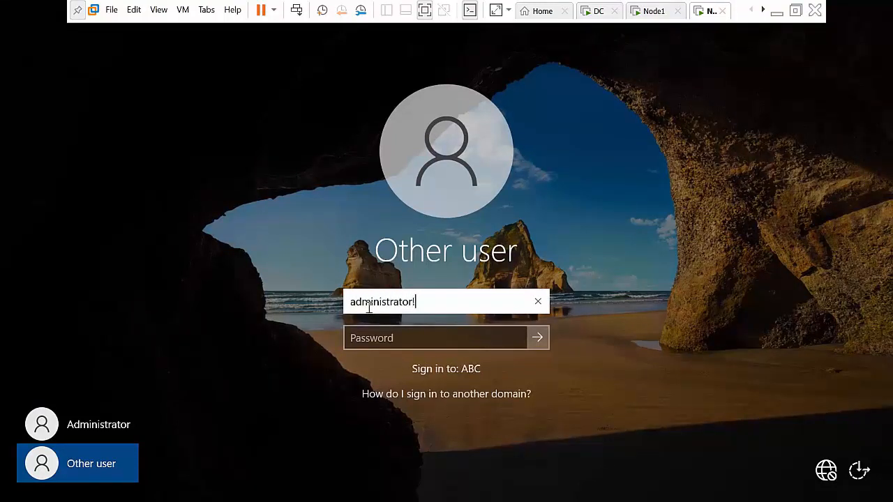
key(BackSpace)
key(BackSpace)
text(@abc.com)
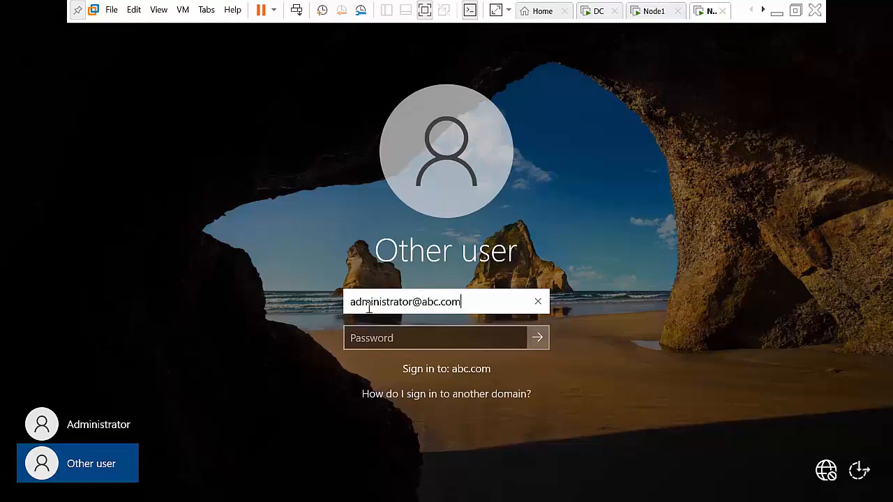
key(Tab)
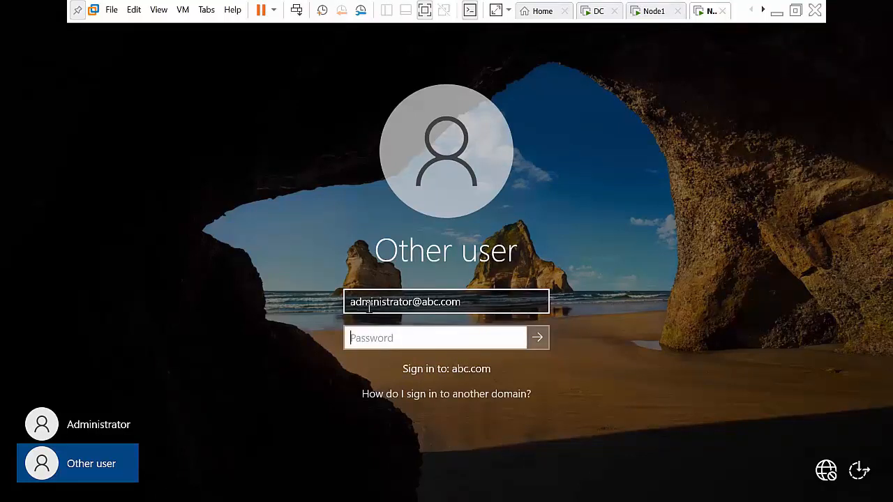
text(•••)
key(Return)
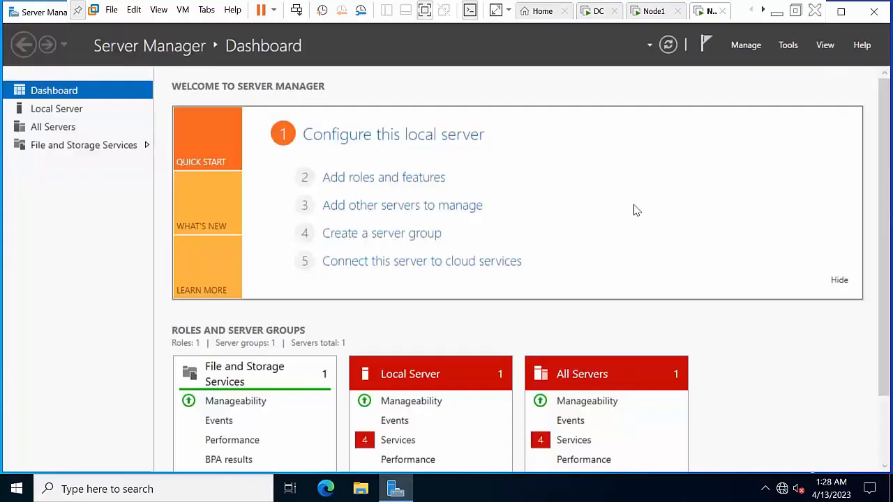
key(super+r)
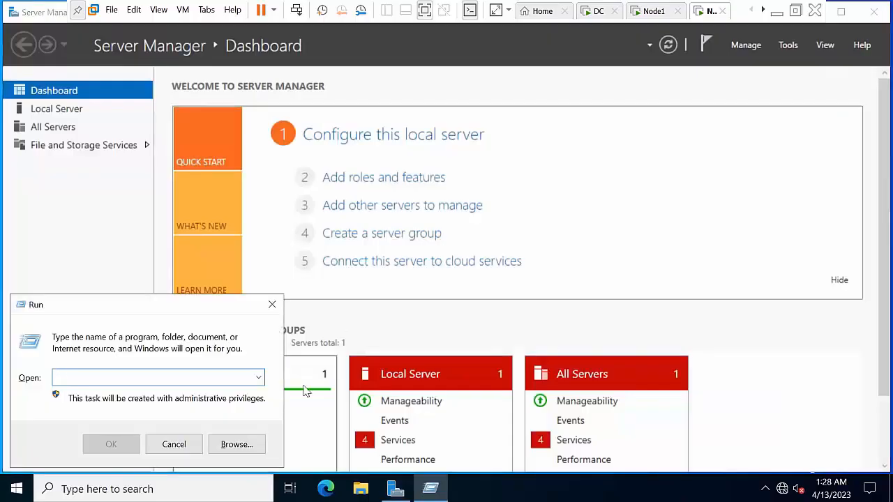
Turn off the domain-network firewall via firewall.cpl, then close it and Server Manager
text(firewa)
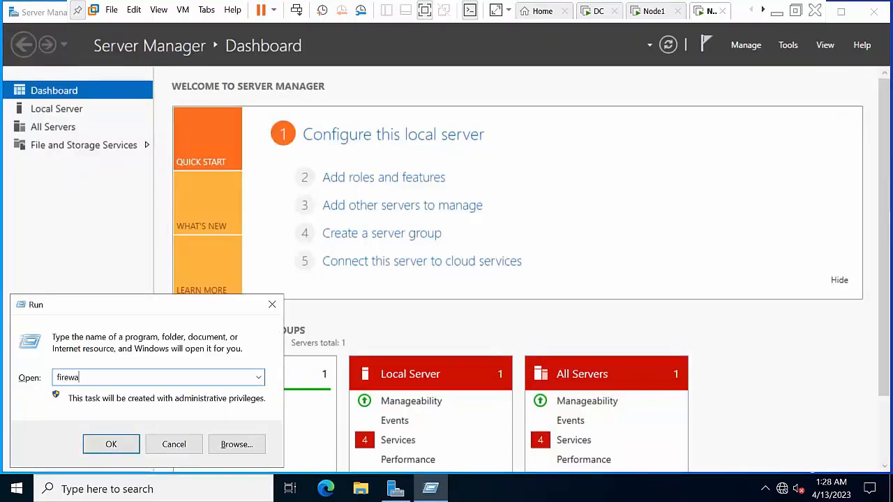
text(ll.cpl)
key(Return)
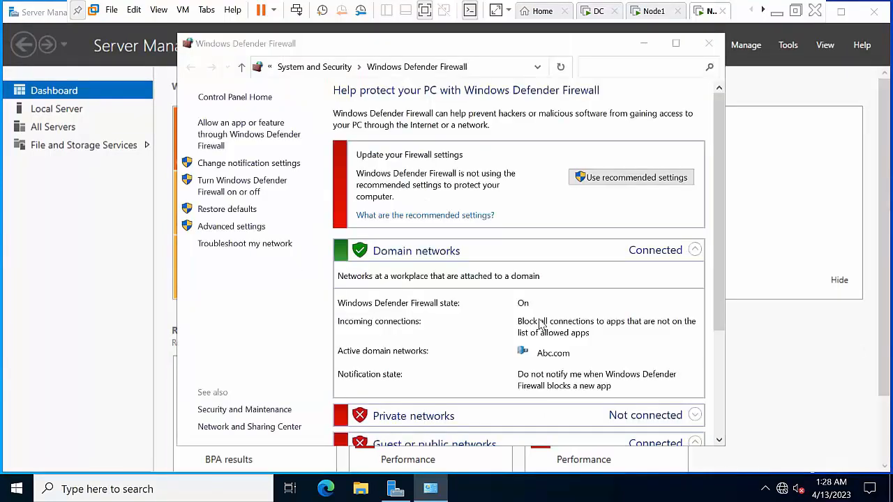
click(223, 193)
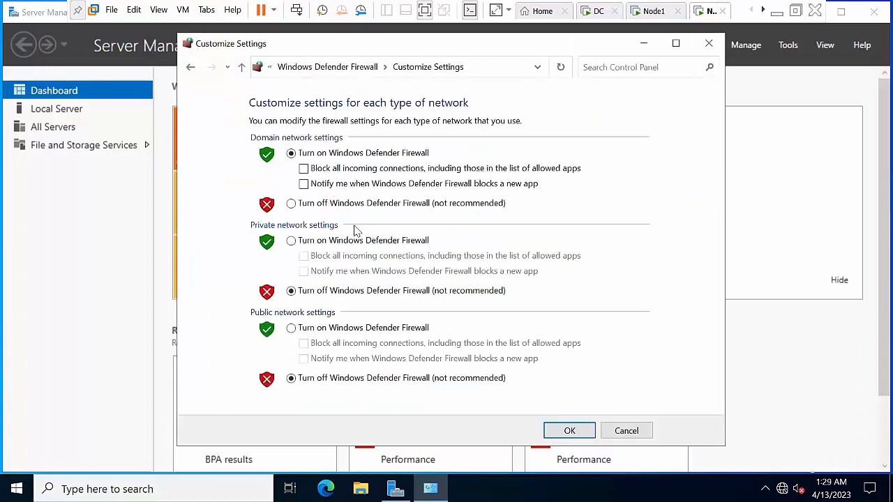
click(368, 203)
click(558, 431)
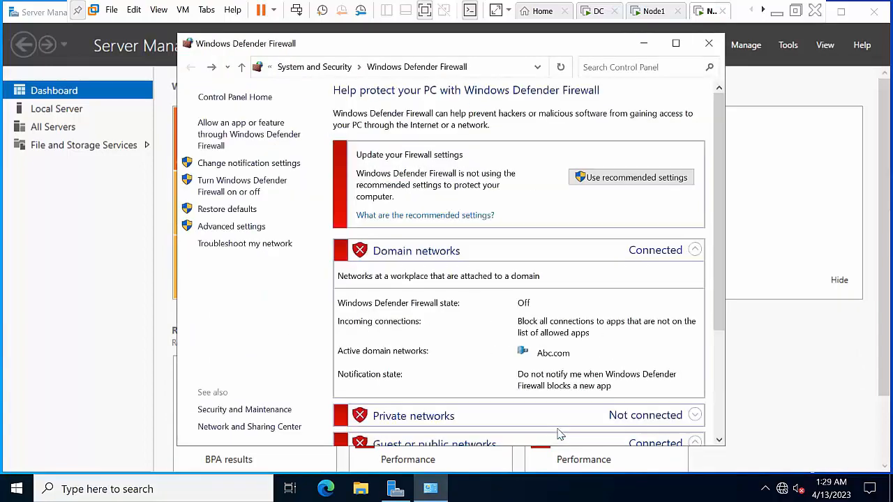
click(709, 44)
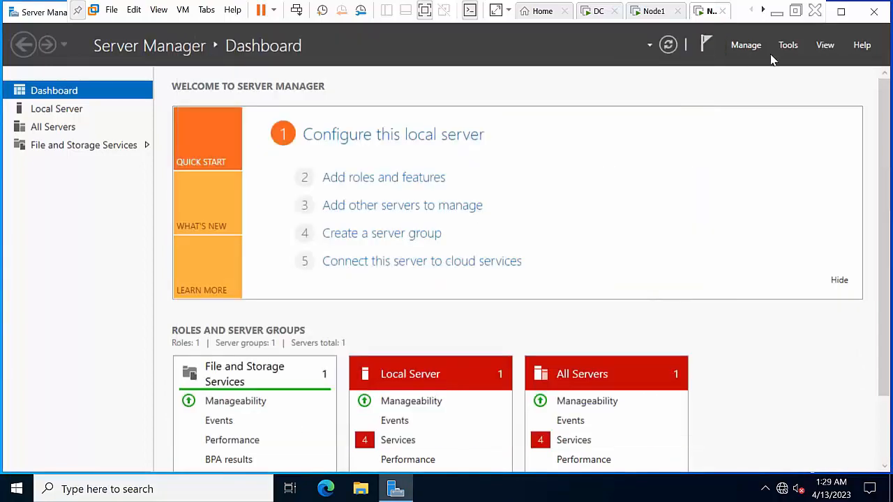
click(880, 14)
right_click(299, 226)
click(342, 272)
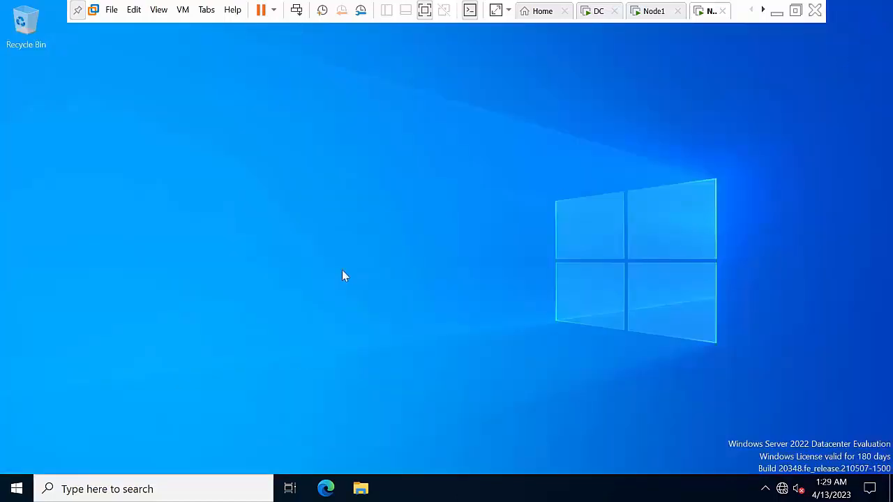
Refresh the desktop and cycle through the DC, Node1 and Node2 VM tabs
right_click(305, 189)
click(343, 231)
right_click(281, 158)
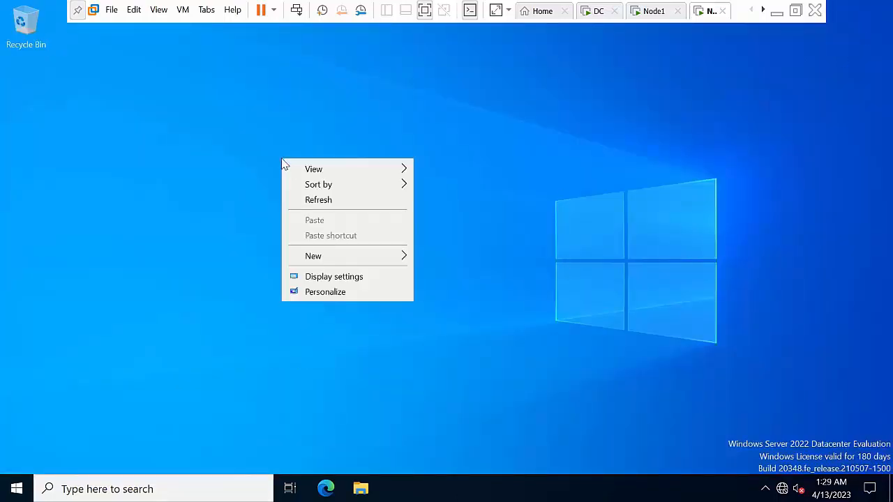
click(327, 205)
click(598, 11)
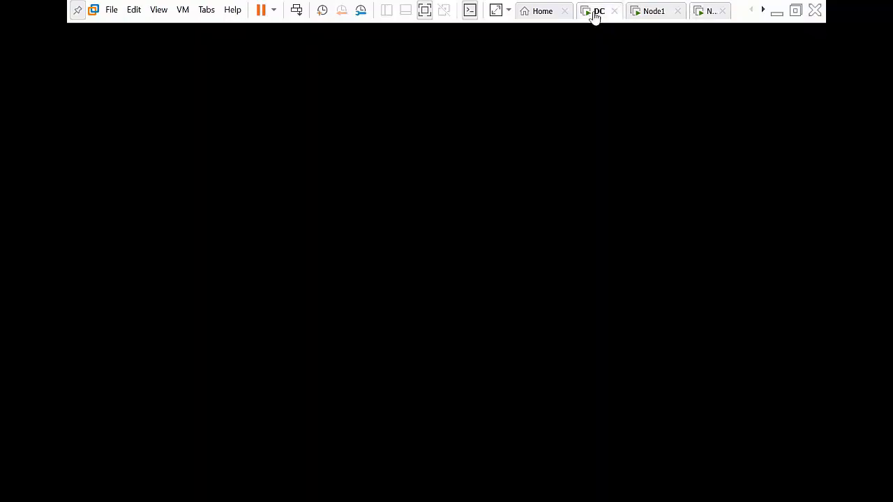
click(656, 11)
click(710, 11)
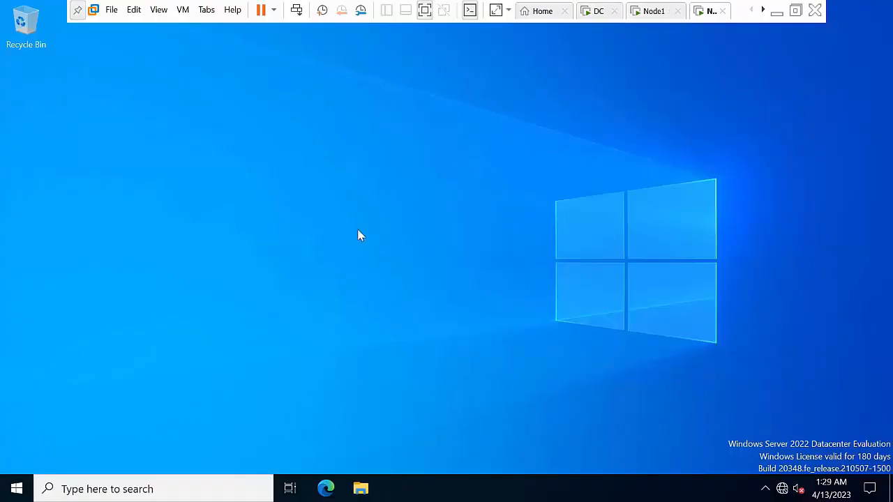
Refresh Node2's desktop again and toggle between the Node2 and Node1 tabs
right_click(305, 194)
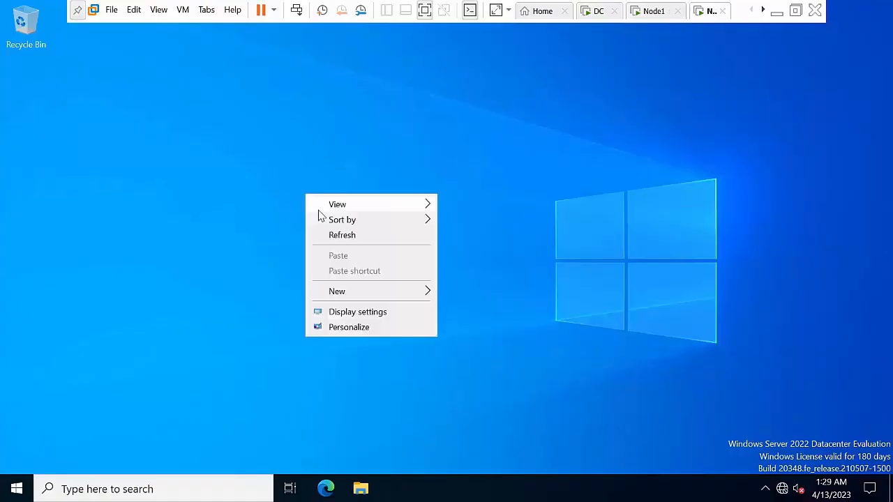
click(343, 235)
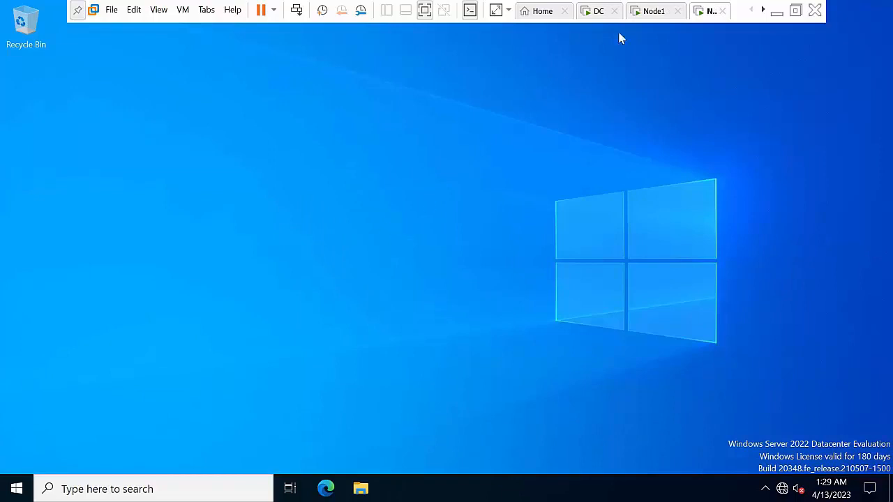
right_click(272, 174)
click(301, 212)
click(700, 16)
click(645, 13)
click(706, 15)
Check in firewall.cpl that Node2's firewall is off, then return to the Node1 tab
key(super+r)
key(Return)
scroll(447, 300, down, 3)
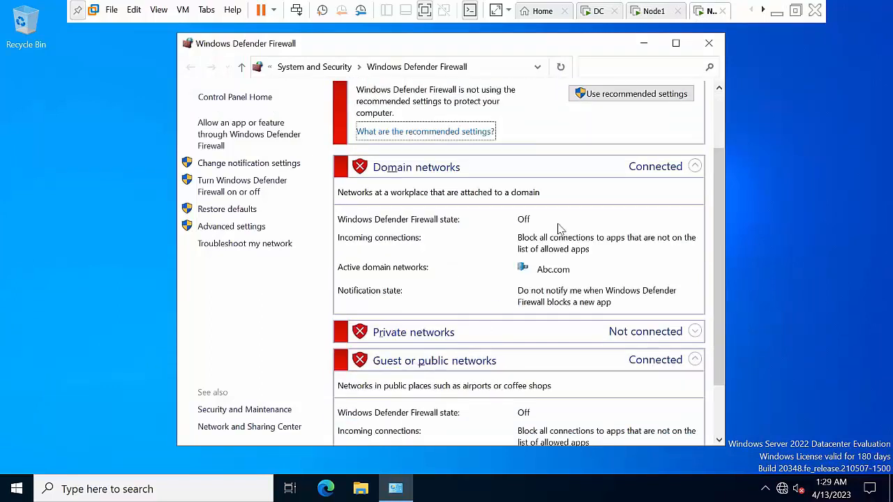
click(709, 44)
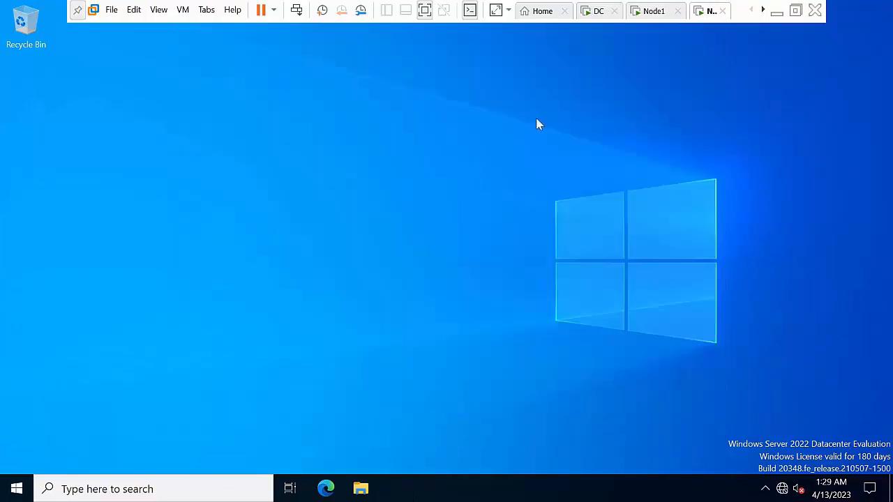
click(650, 11)
right_click(650, 12)
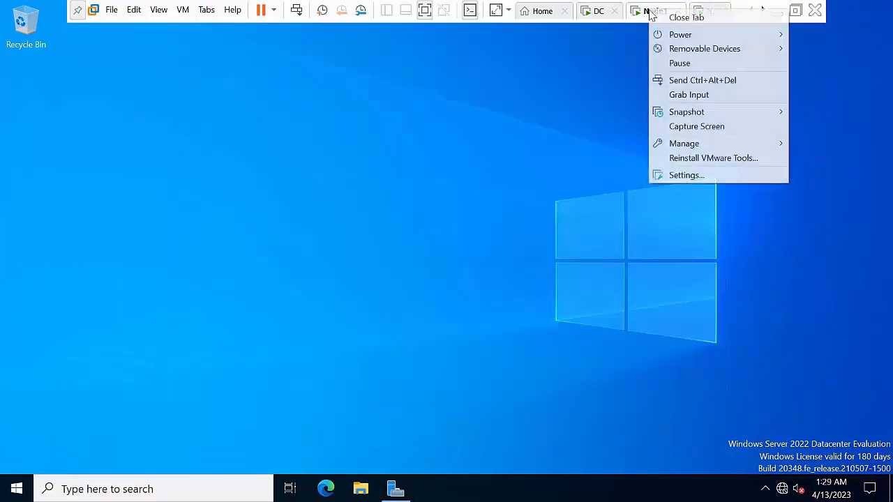
Attach Windows Server 2022 64 Bit.iso to Node1's CD/DVD (SATA) drive and save the VM settings
click(680, 178)
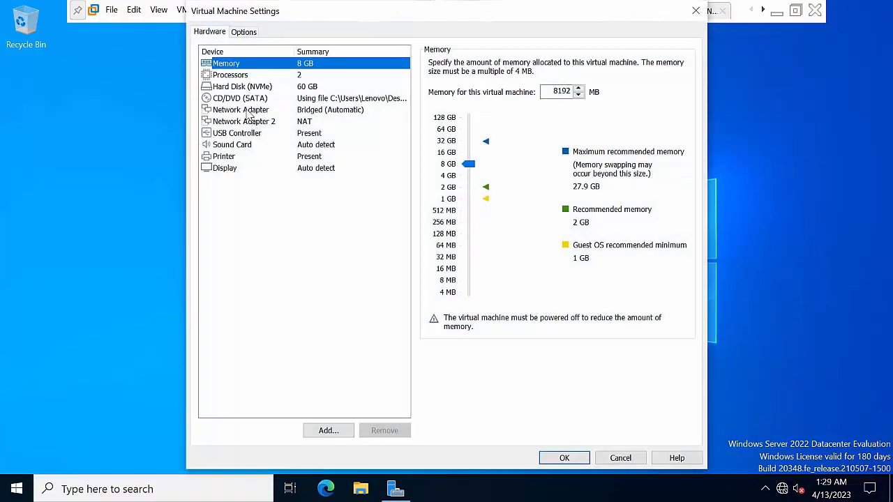
click(253, 100)
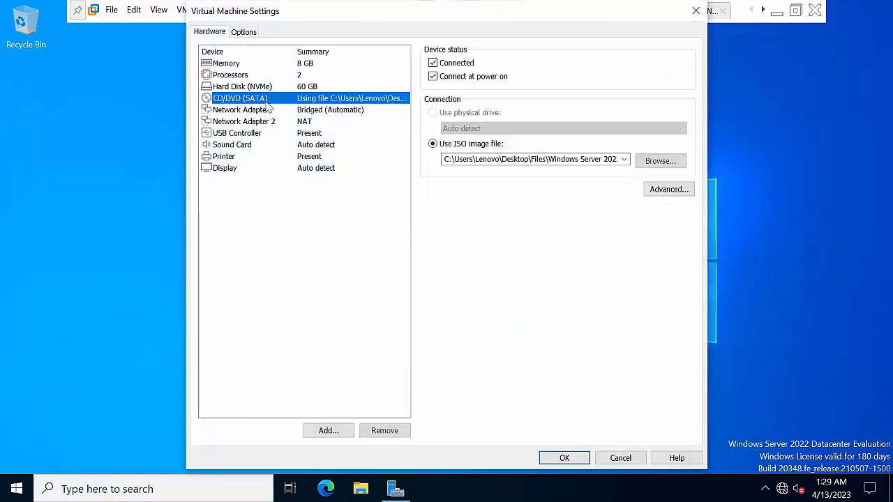
click(661, 161)
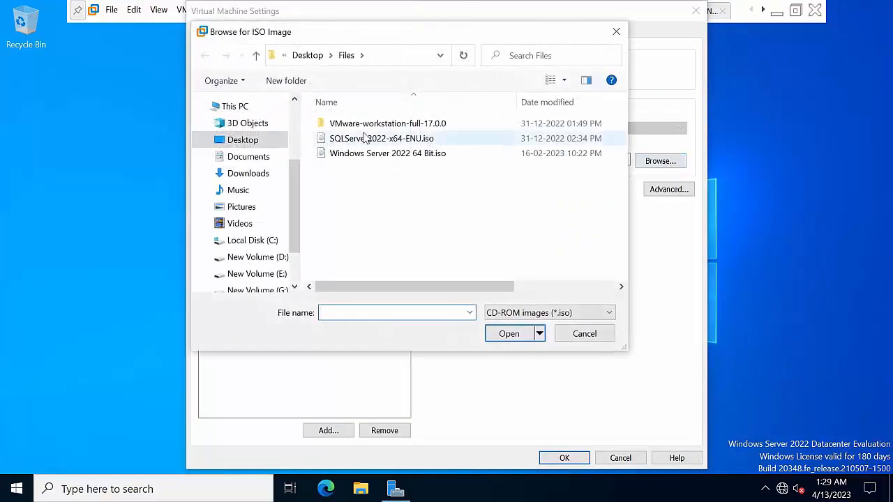
click(380, 153)
click(509, 339)
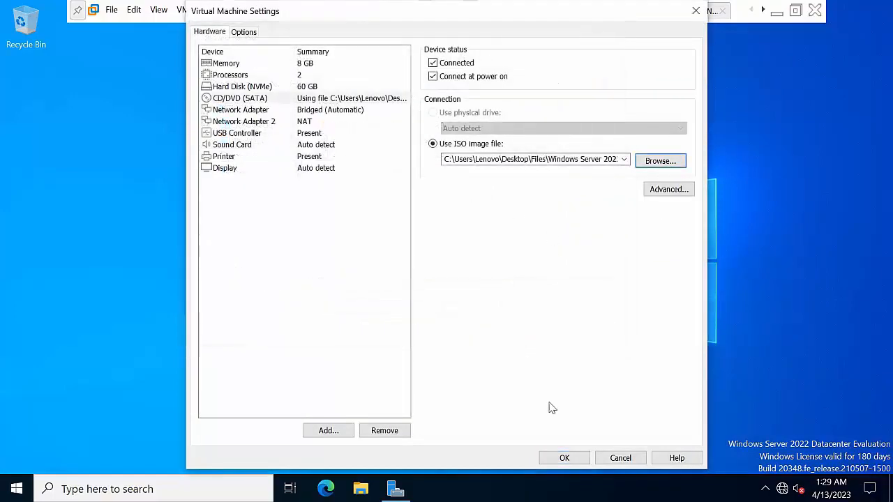
click(563, 462)
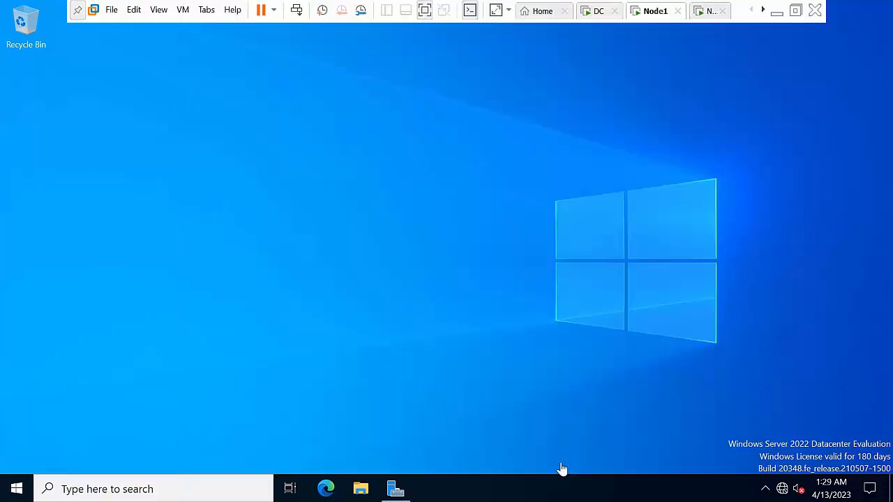
Refresh Node1's desktop and open File Explorer at This PC
right_click(393, 204)
click(416, 241)
right_click(271, 139)
click(309, 175)
click(360, 489)
click(361, 488)
click(360, 488)
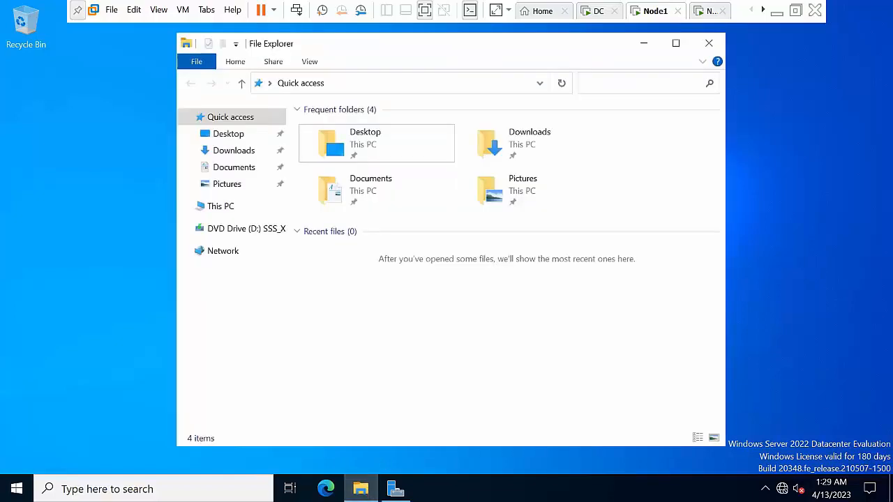
click(222, 206)
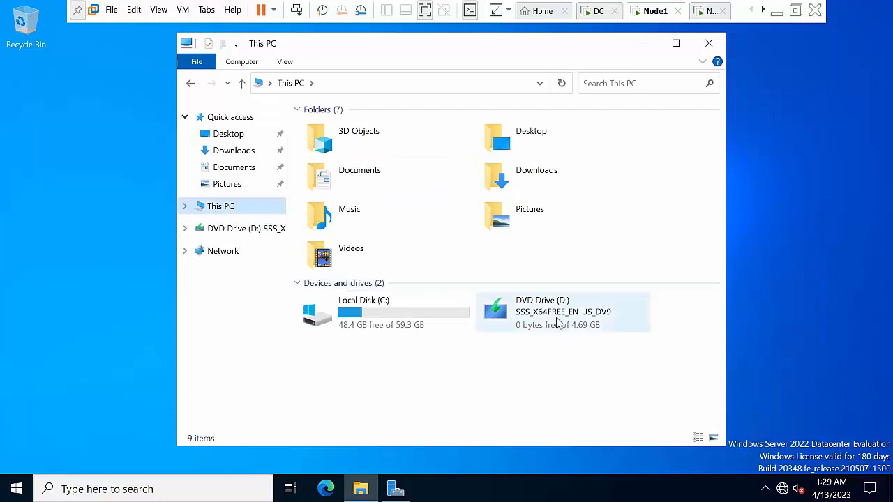
Open DVD Drive (D:) in a new window, browse to sources\sxs, copy its path, then minimize the windows
click(557, 322)
right_click(558, 322)
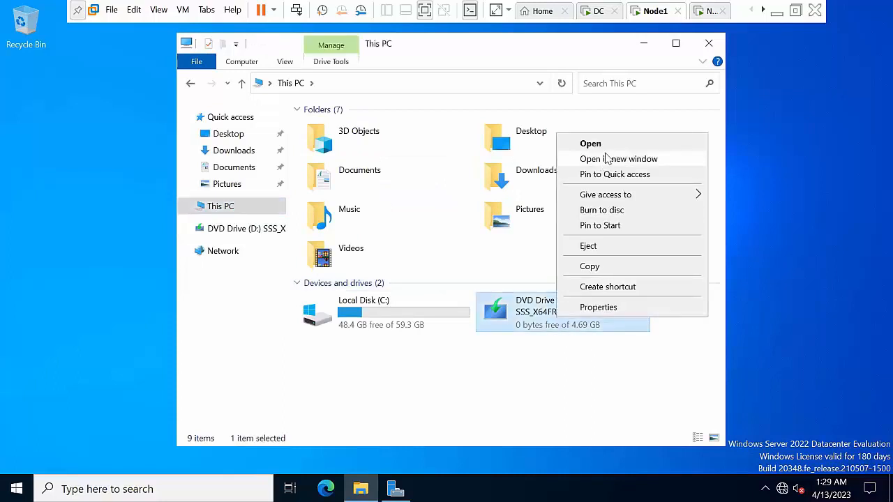
click(607, 159)
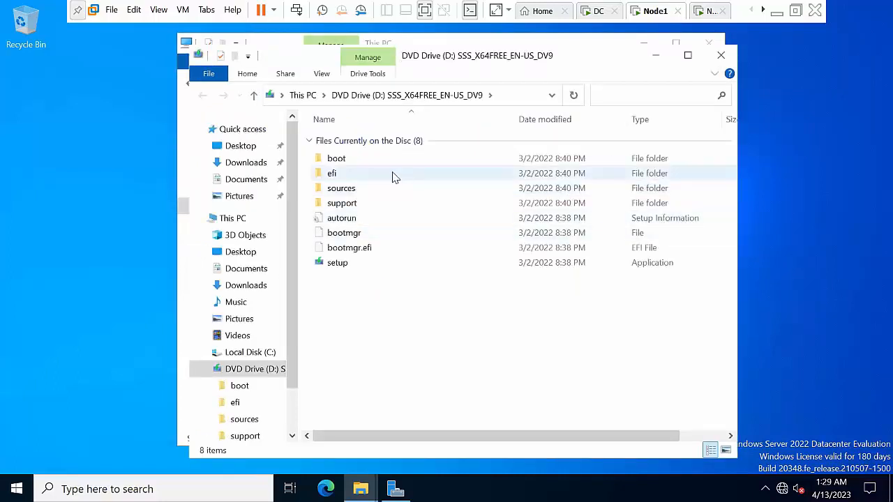
double_click(368, 175)
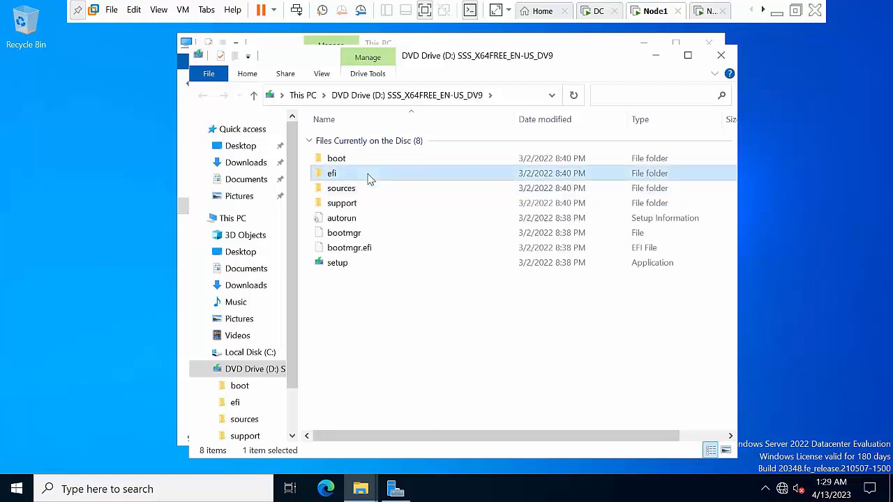
click(342, 95)
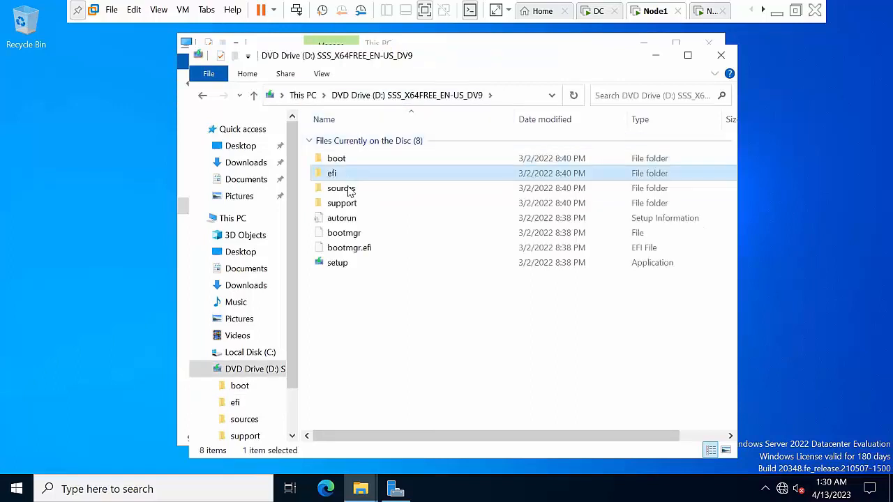
double_click(342, 189)
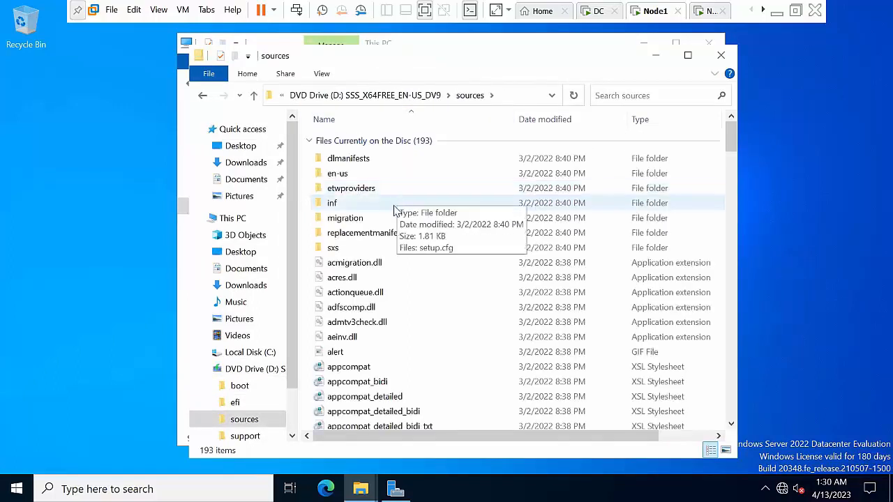
double_click(359, 249)
click(521, 97)
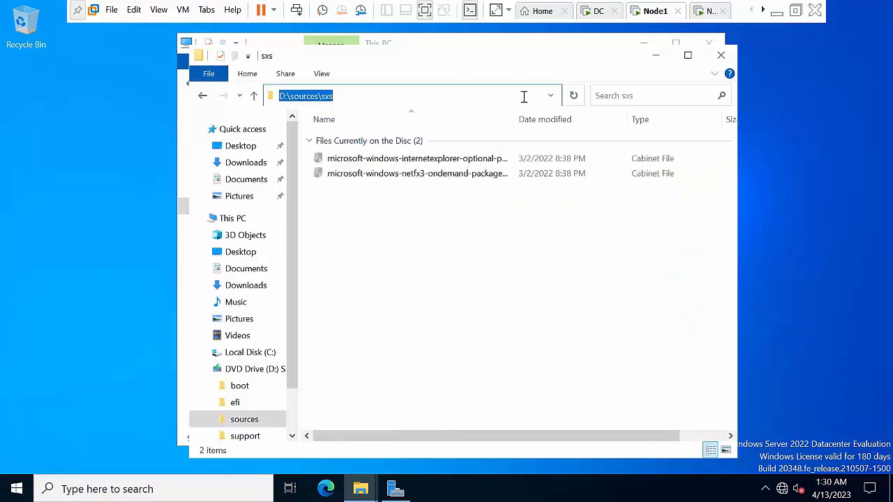
click(656, 56)
click(644, 44)
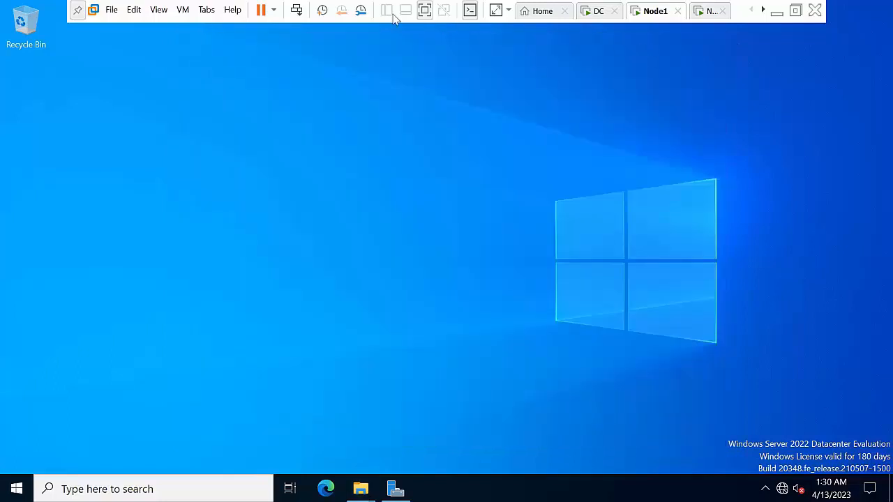
Refresh the desktop and launch Add Roles and Features from Server Manager's Manage menu
right_click(299, 167)
click(351, 210)
click(396, 491)
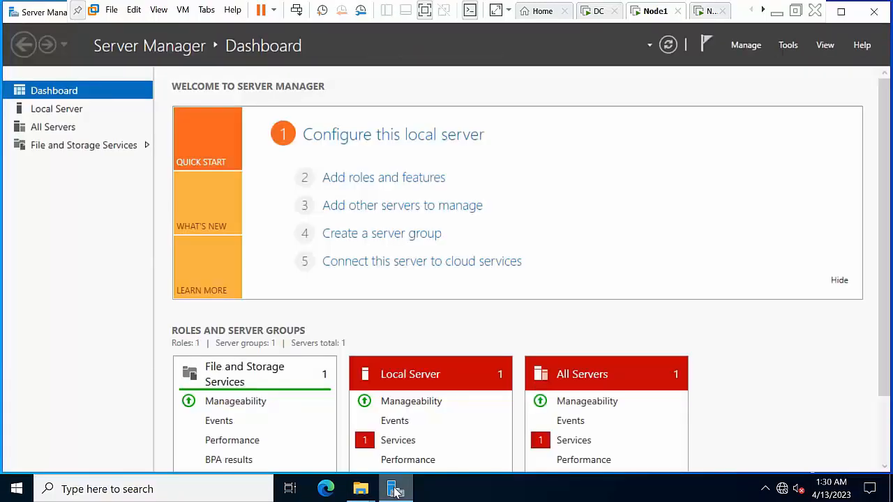
click(746, 46)
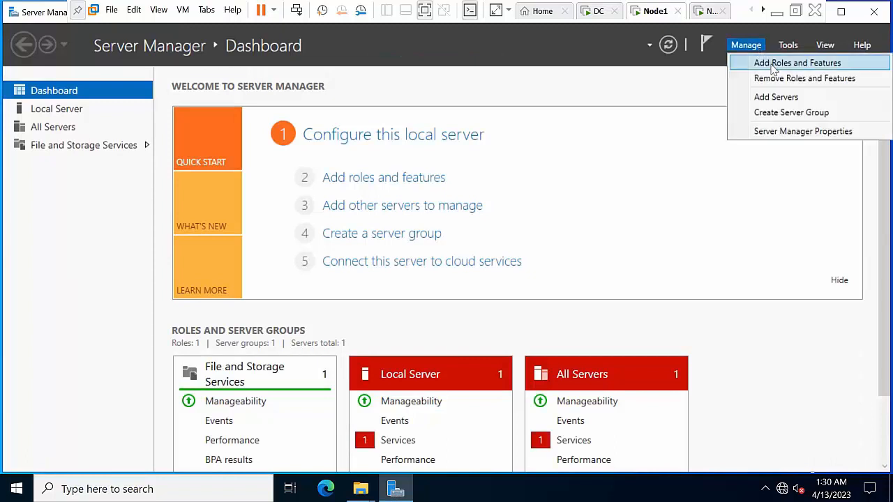
click(775, 65)
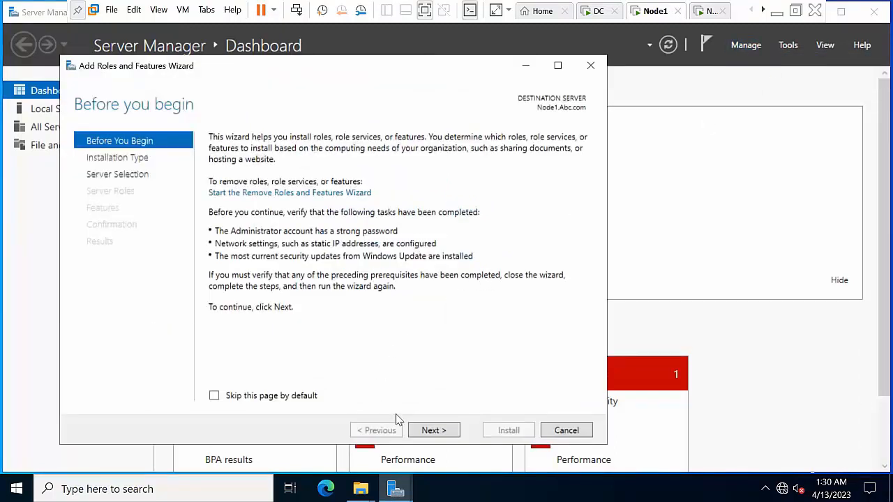
Advance past the introduction with role-based installation on Node1, skipping server roles
click(433, 432)
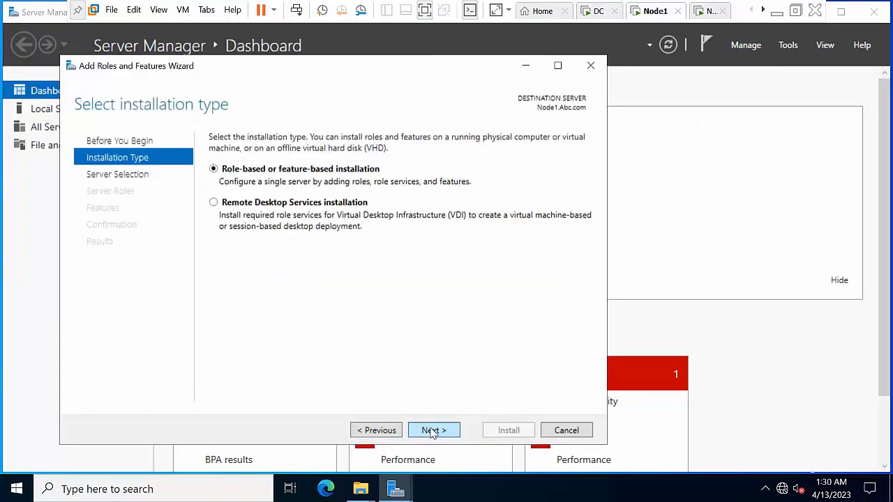
click(433, 432)
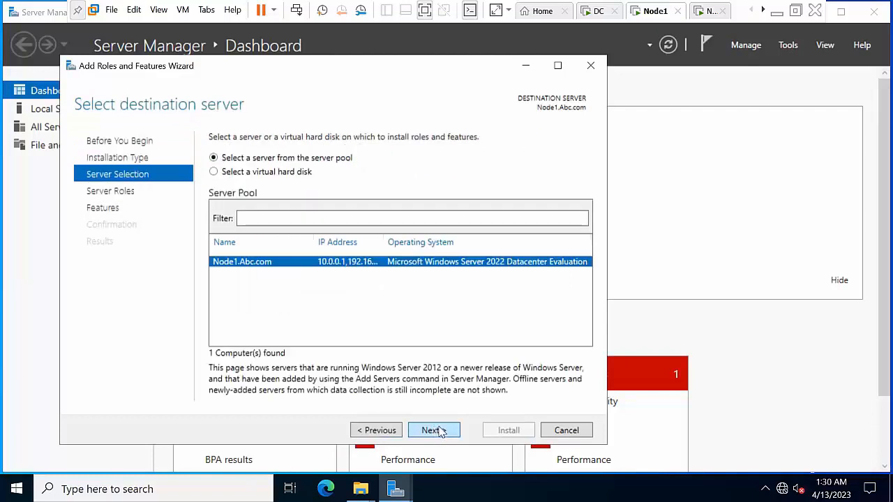
click(433, 430)
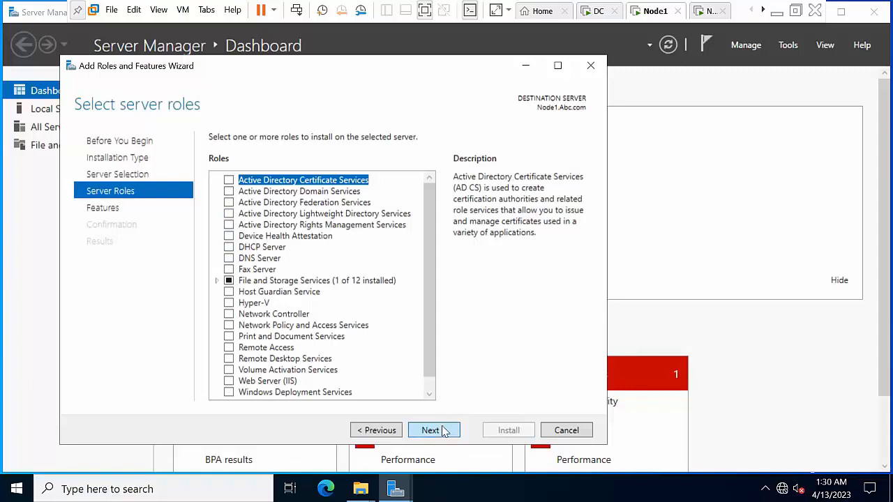
click(444, 432)
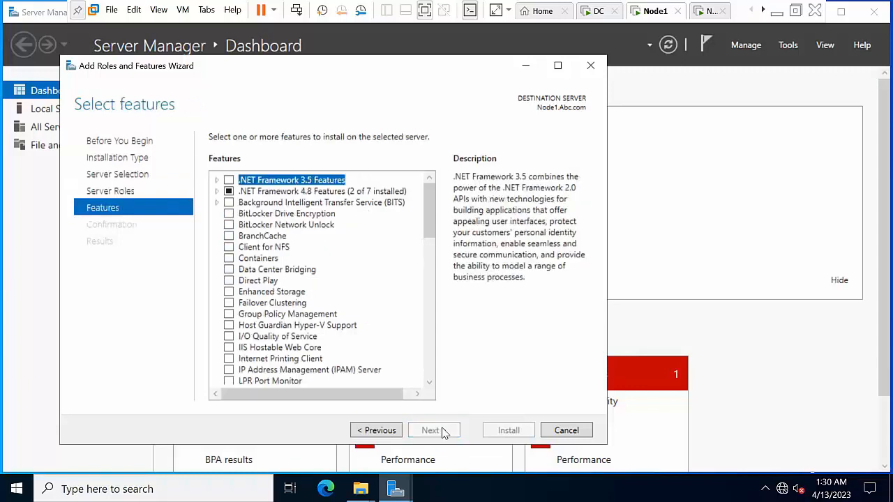
Tick .NET Framework 3.5 Features and Failover Clustering, accepting its required tools
click(229, 181)
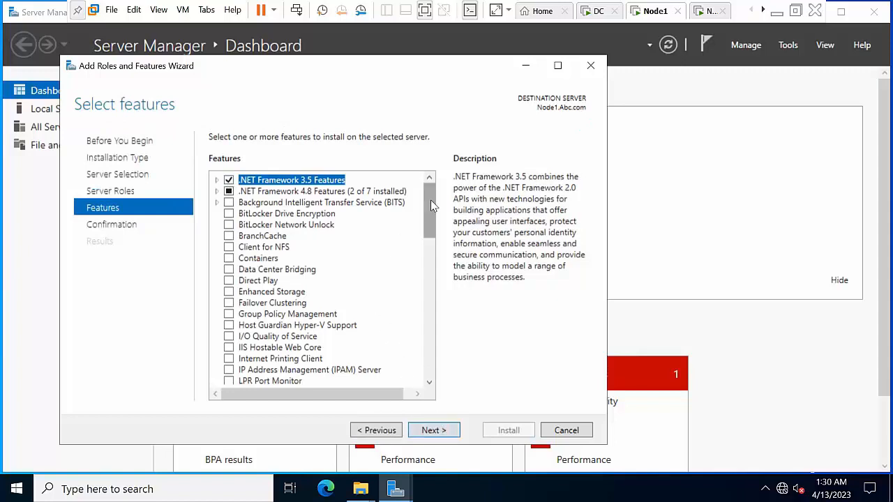
scroll(427, 233, down, 3)
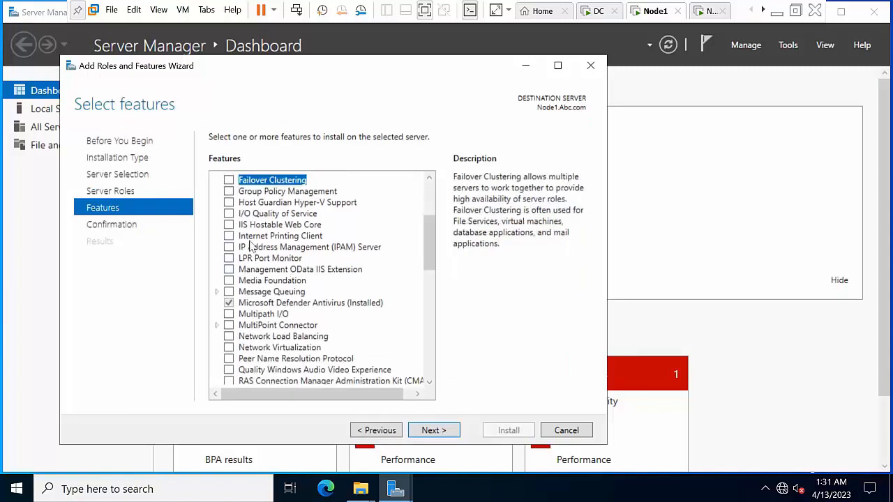
scroll(250, 241, up, 2)
click(230, 249)
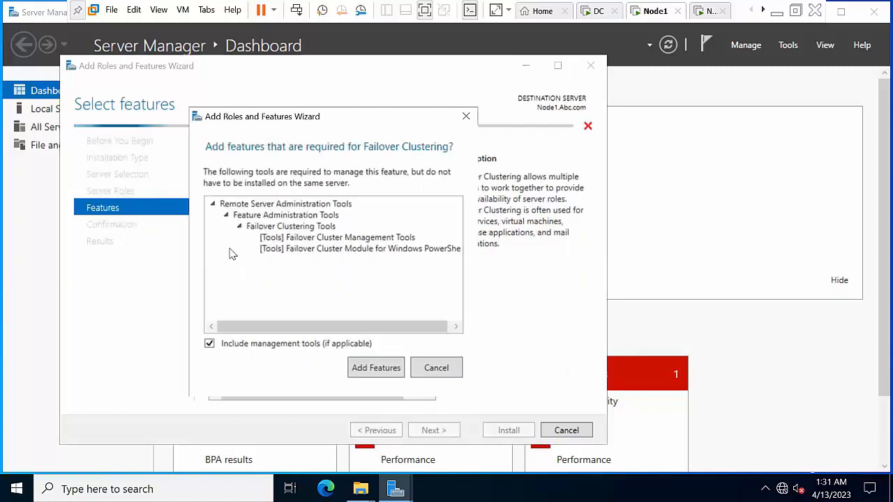
click(377, 368)
Under RSAT > Feature Administration Tools > Failover Clustering Tools, add Failover Cluster Automation Server and continue
scroll(335, 325, down, 2)
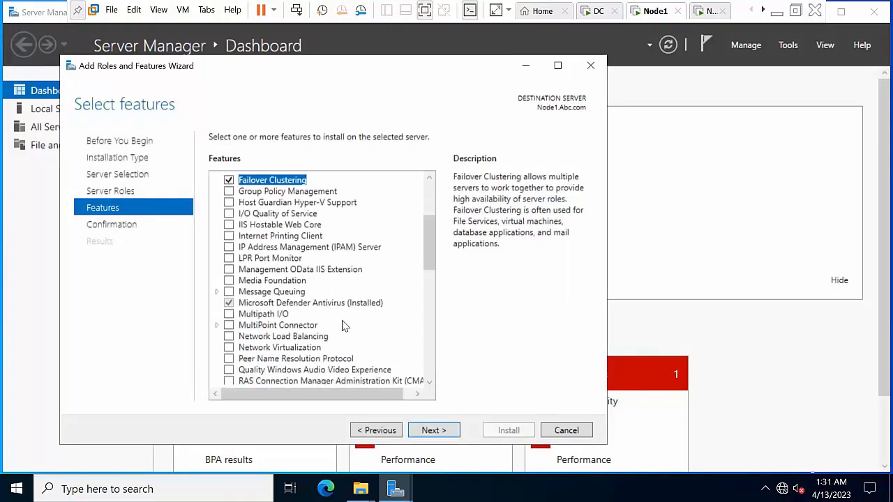
scroll(345, 326, down, 1)
scroll(313, 310, down, 1)
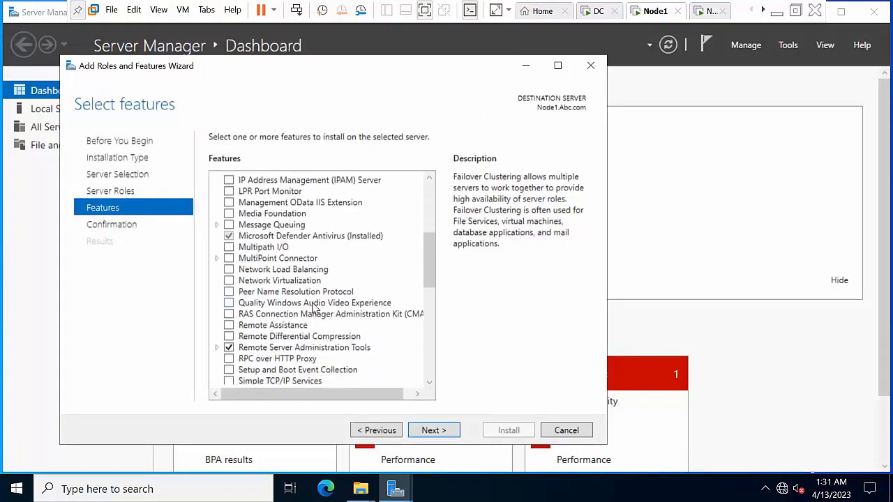
scroll(313, 310, down, 2)
click(216, 281)
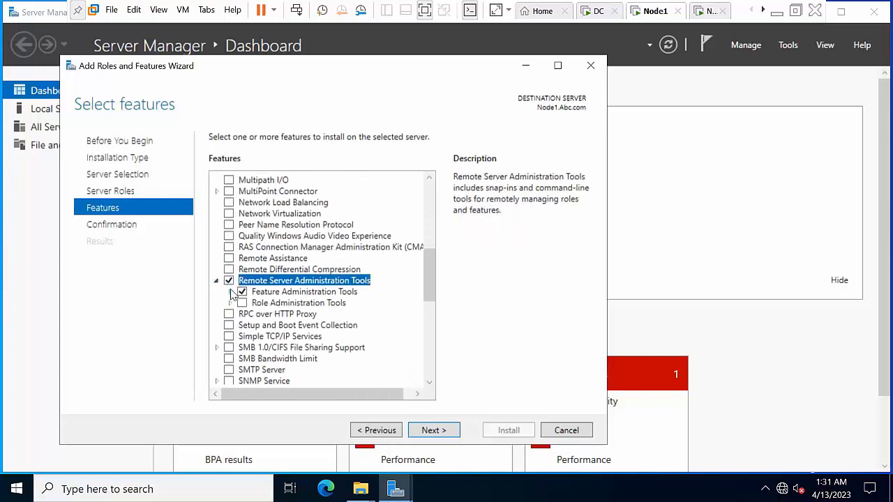
click(230, 292)
scroll(343, 314, down, 3)
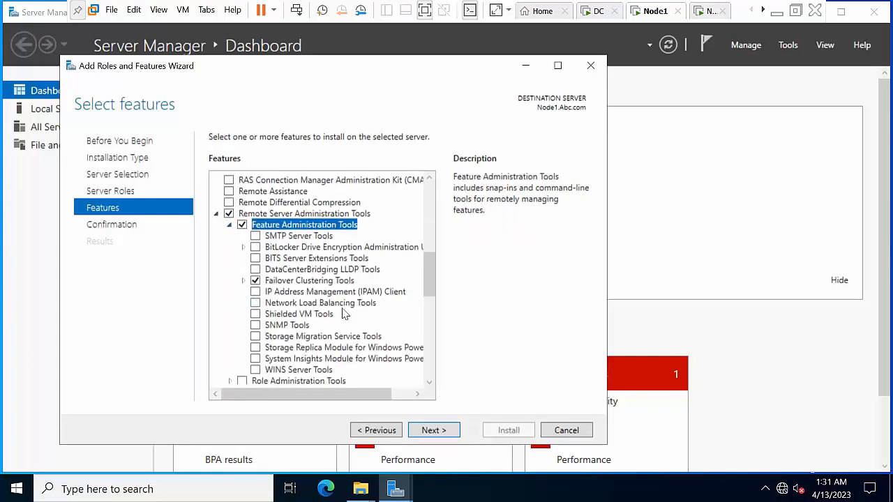
click(244, 248)
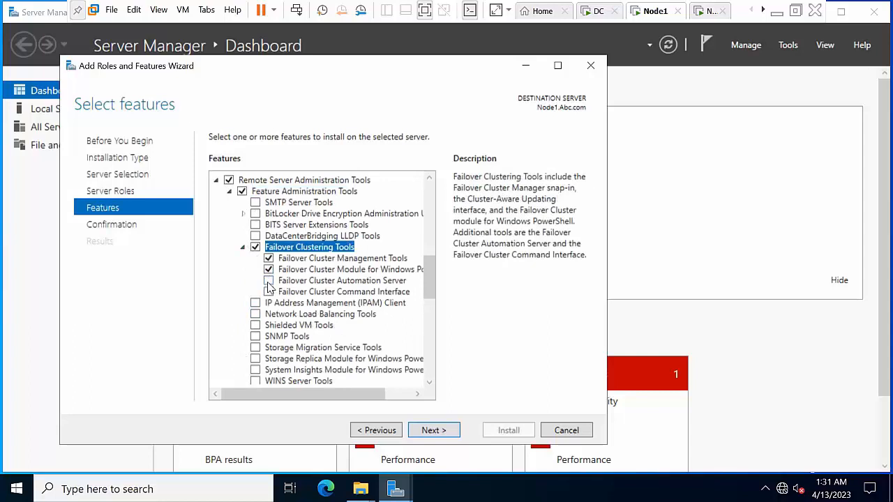
click(268, 280)
click(454, 430)
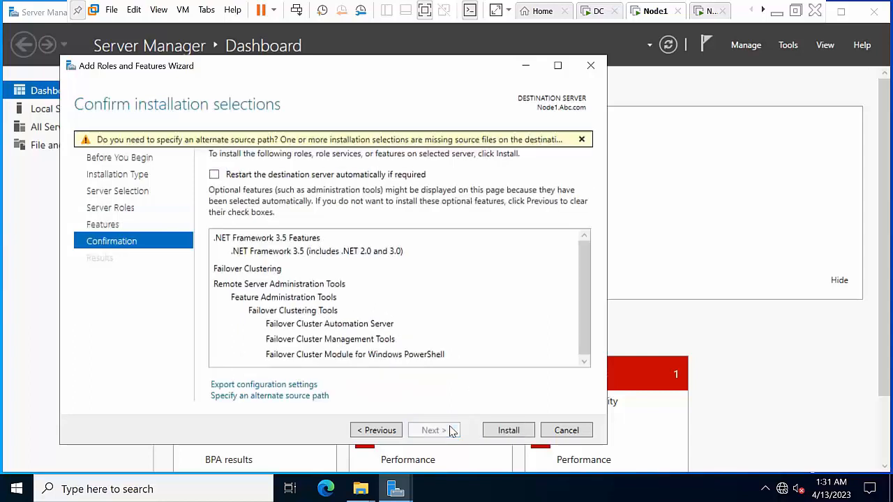
Paste D:\sources\sxs as the alternate source path, install the features, and close the finished wizard
click(255, 396)
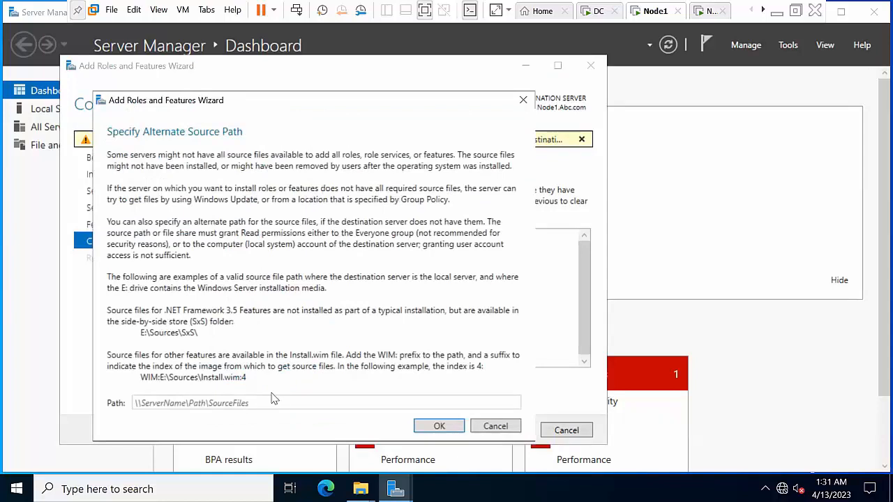
text(D:\sources\sxs)
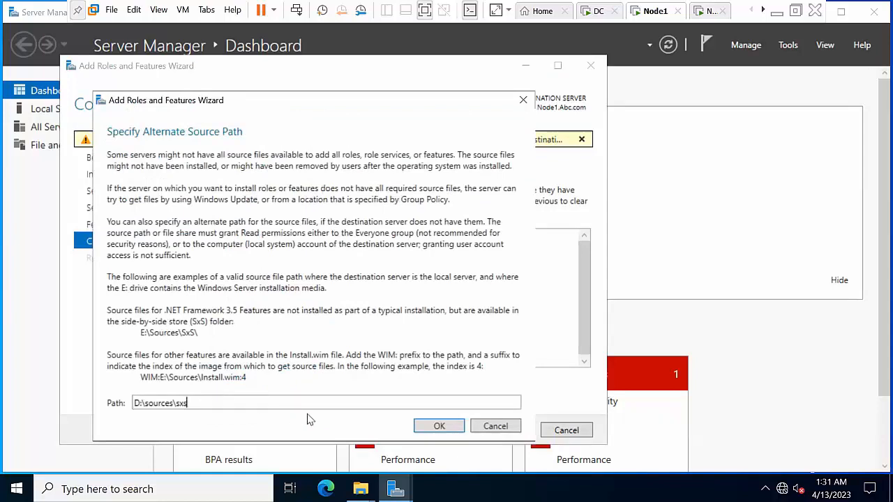
click(439, 427)
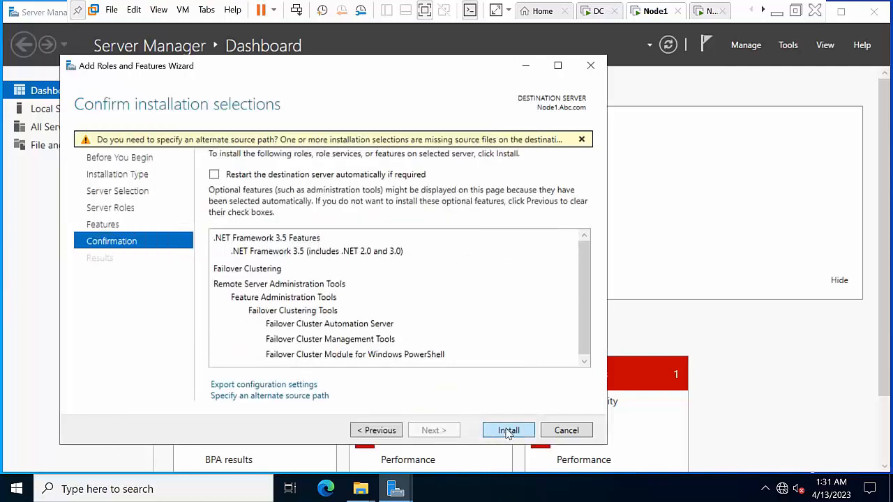
click(508, 430)
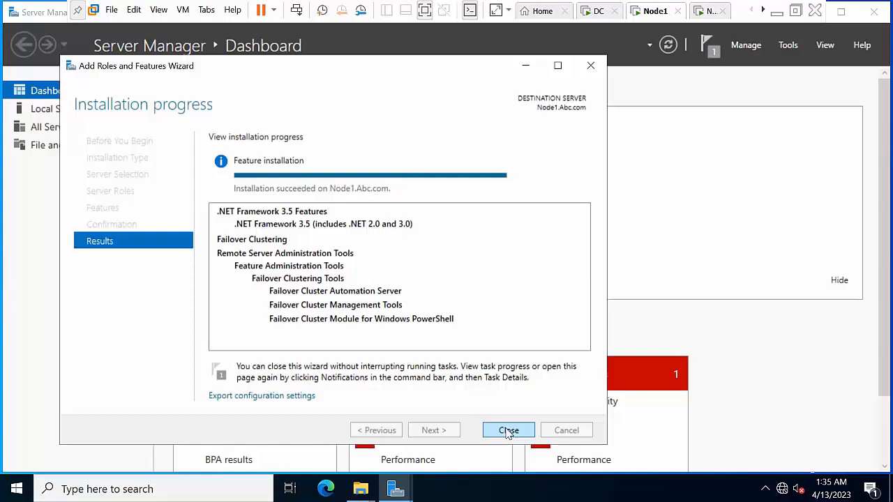
click(509, 431)
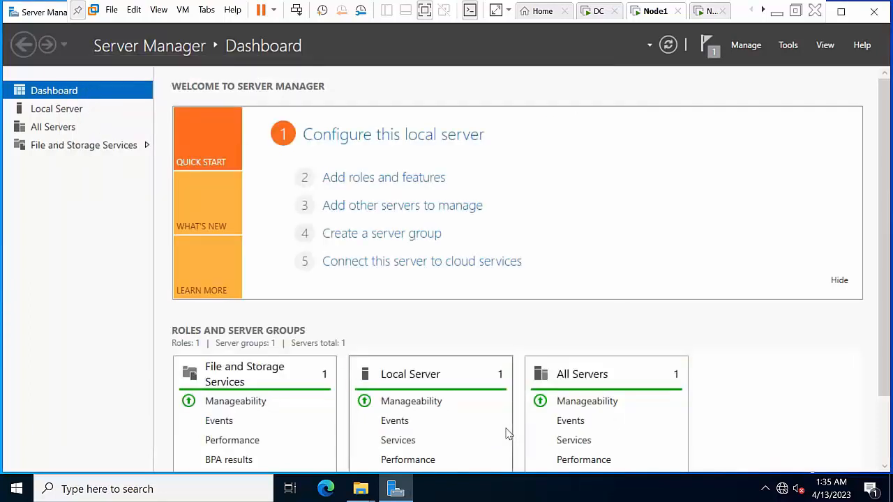
Close Server Manager and refresh Node1's desktop
click(866, 19)
right_click(268, 263)
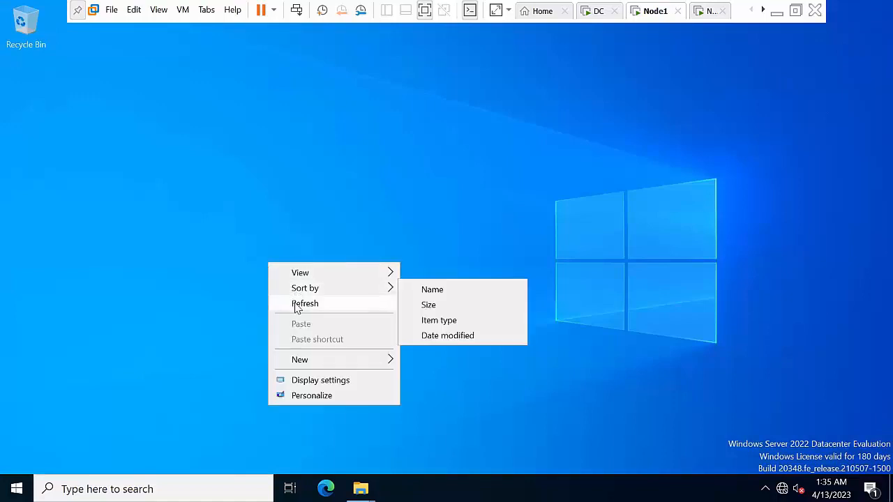
click(297, 304)
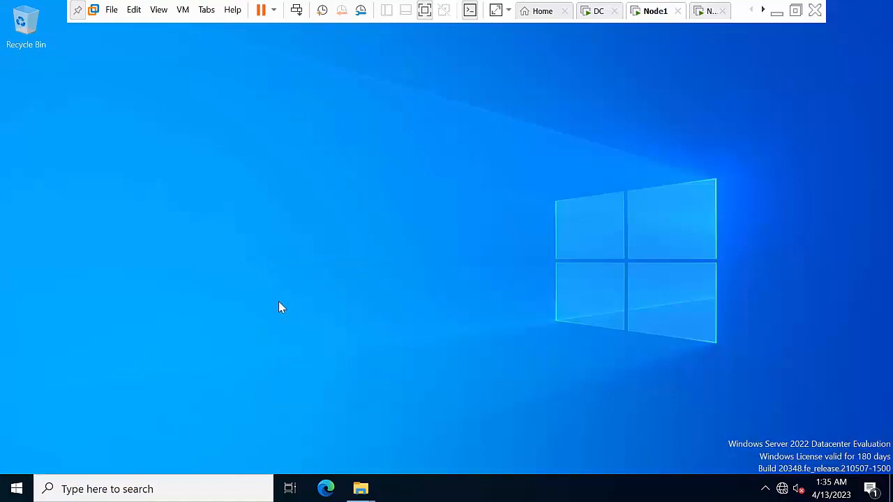
Restart Node1 from Start > Power with Application: Maintenance (Planned) as the shutdown reason
click(17, 488)
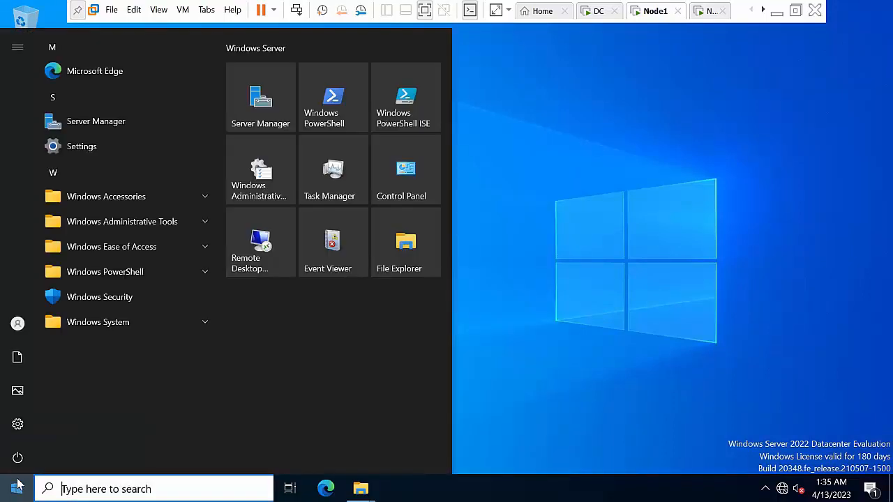
click(19, 459)
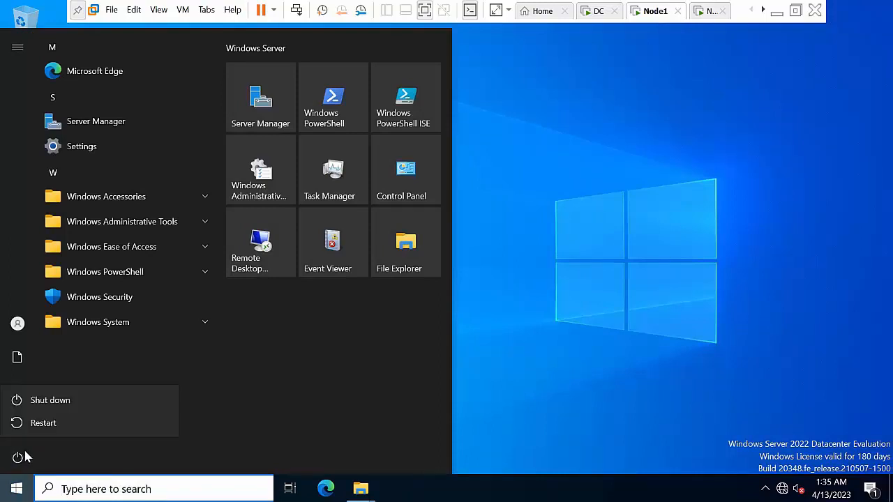
click(50, 423)
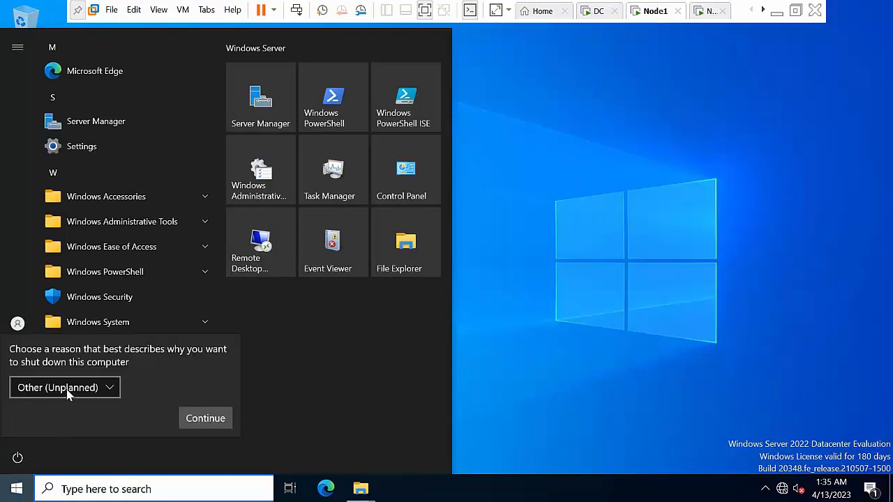
scroll(65, 394, down, 3)
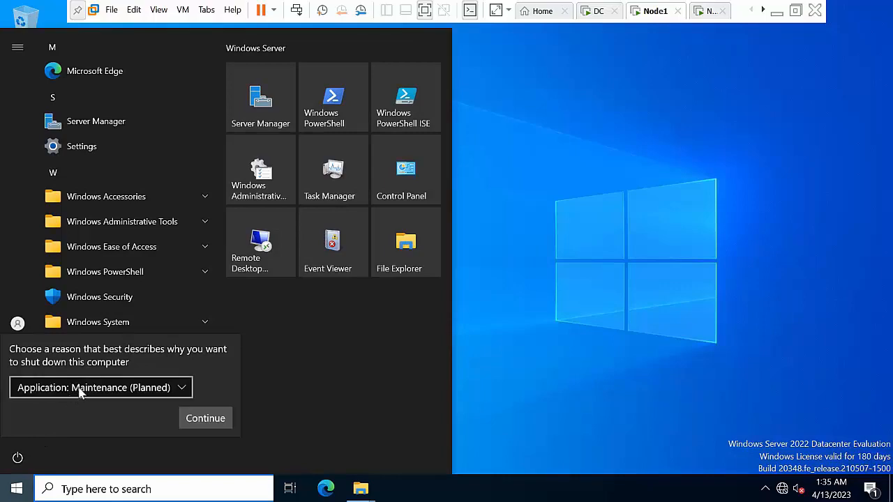
click(77, 389)
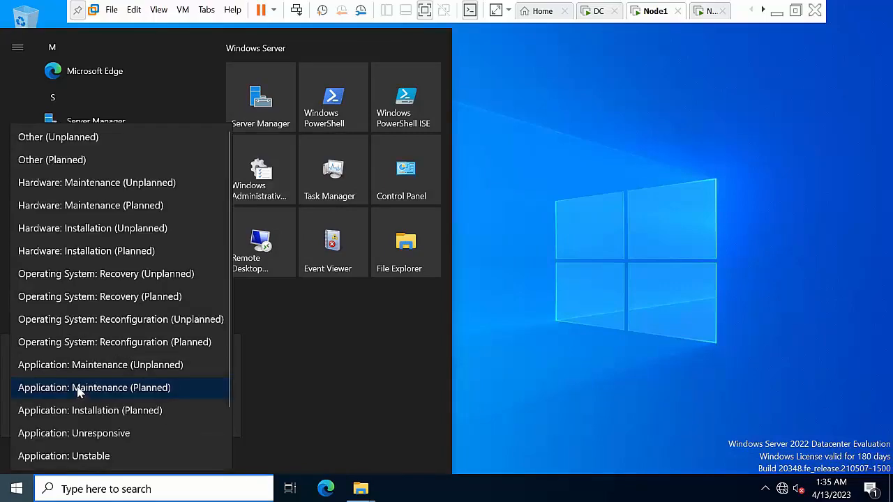
click(70, 163)
click(204, 418)
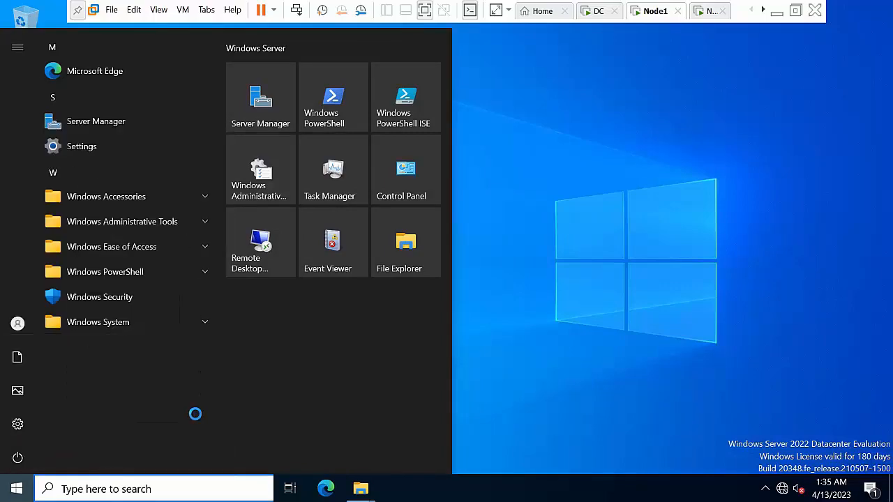
Switch to Node2 and load the Windows Server 2022 ISO into its CD/DVD drive
click(706, 11)
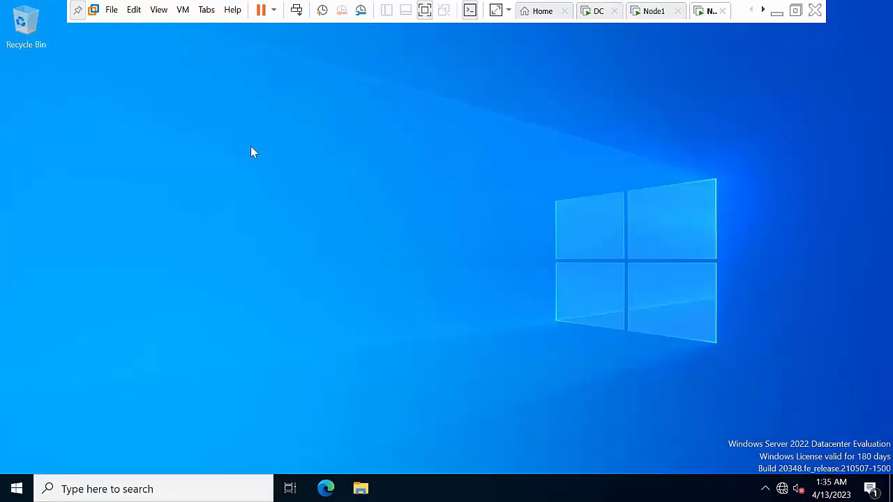
right_click(701, 13)
click(735, 178)
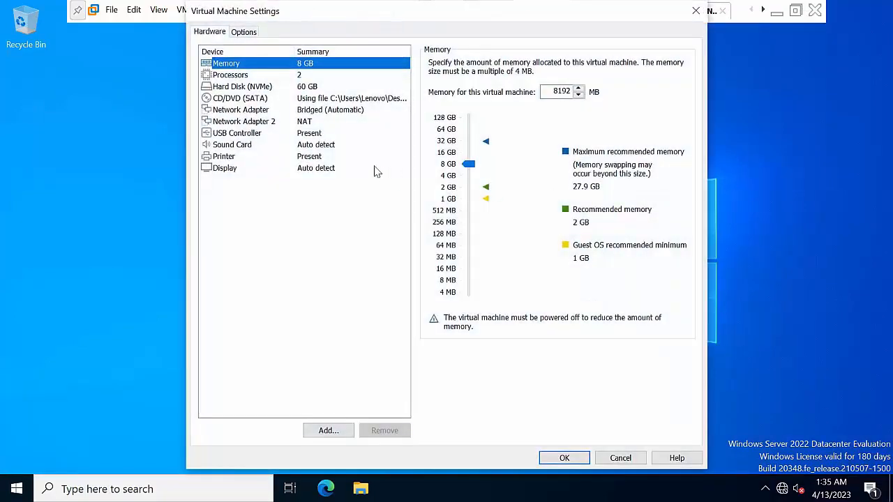
click(290, 99)
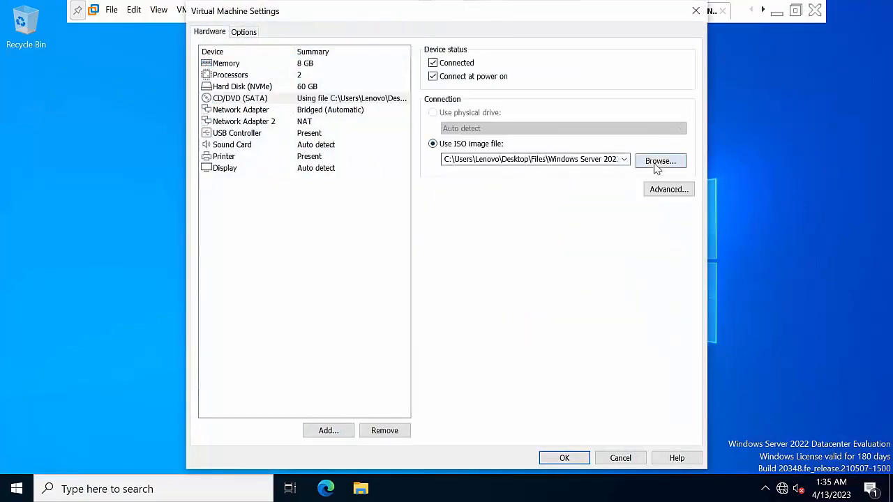
click(656, 167)
double_click(446, 154)
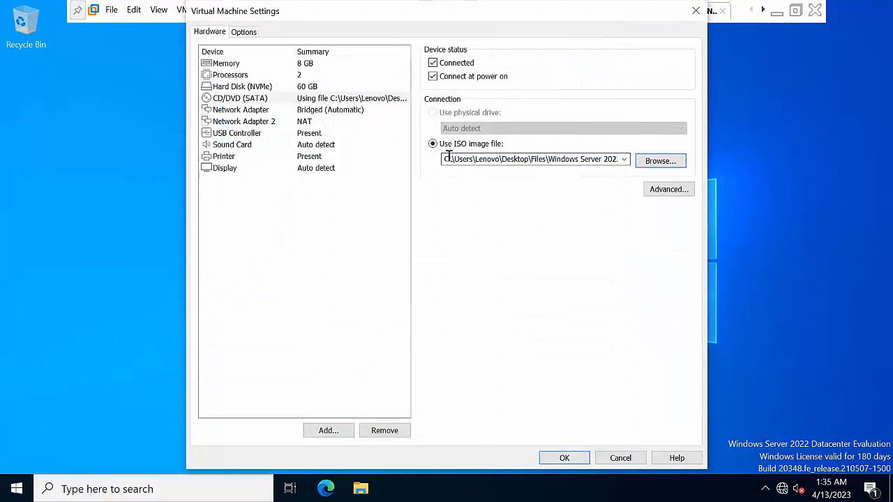
click(562, 460)
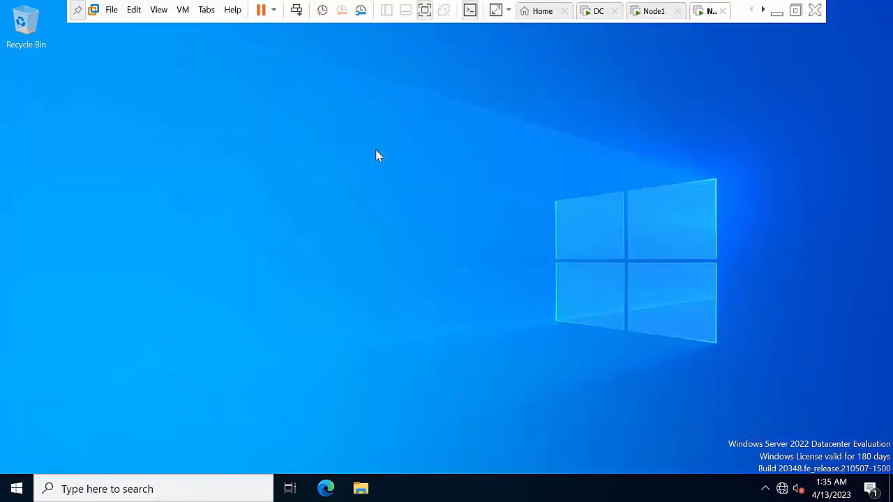
Launch Server Manager from Start and open Manage > Add Roles and Features
right_click(332, 133)
click(373, 175)
click(15, 489)
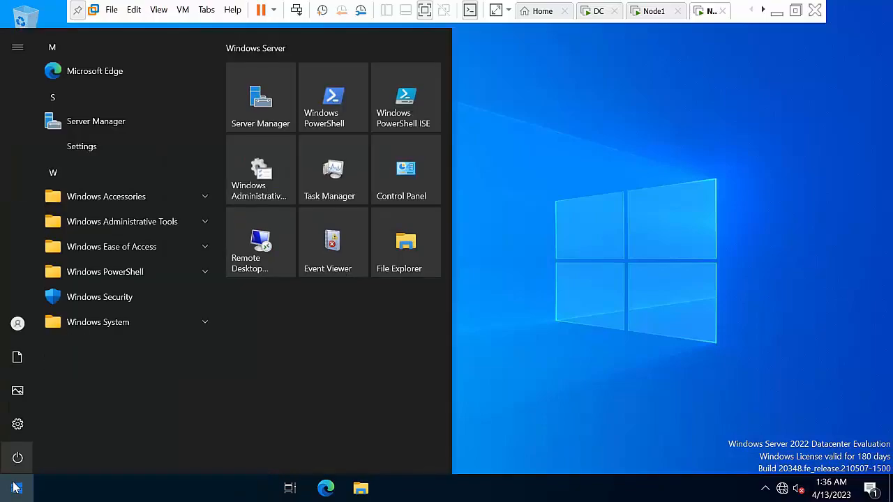
click(17, 488)
click(17, 487)
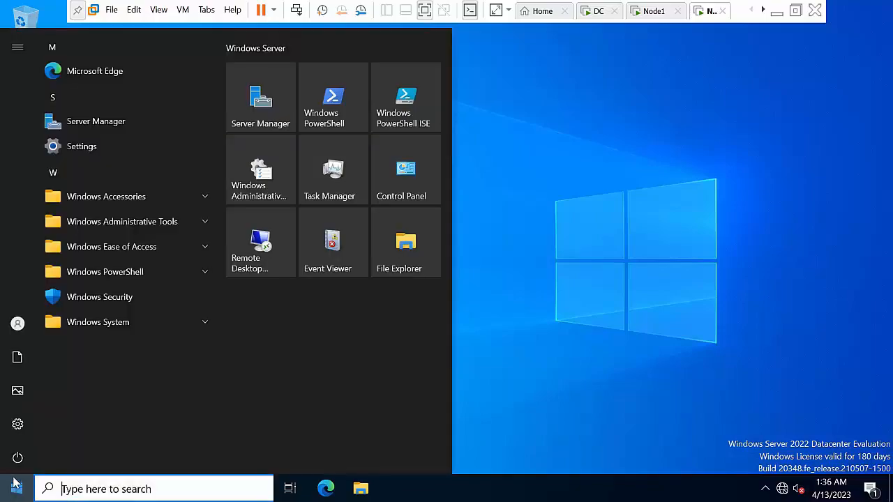
click(105, 123)
click(750, 38)
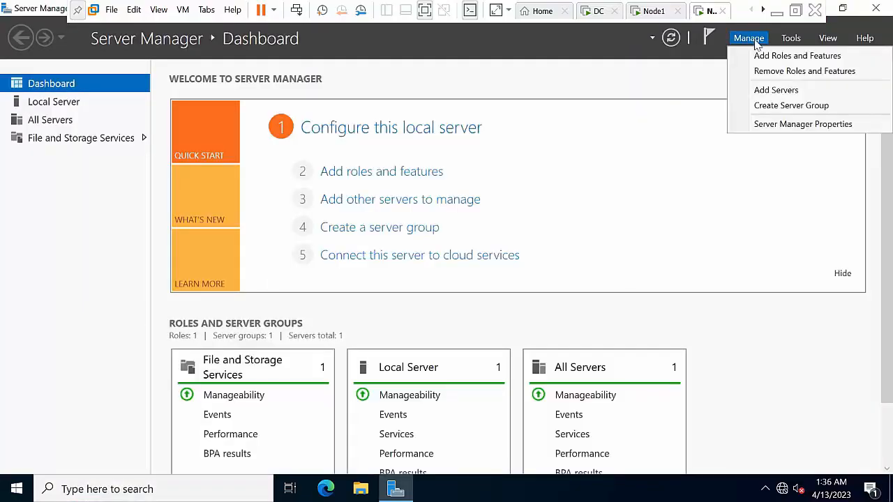
click(772, 58)
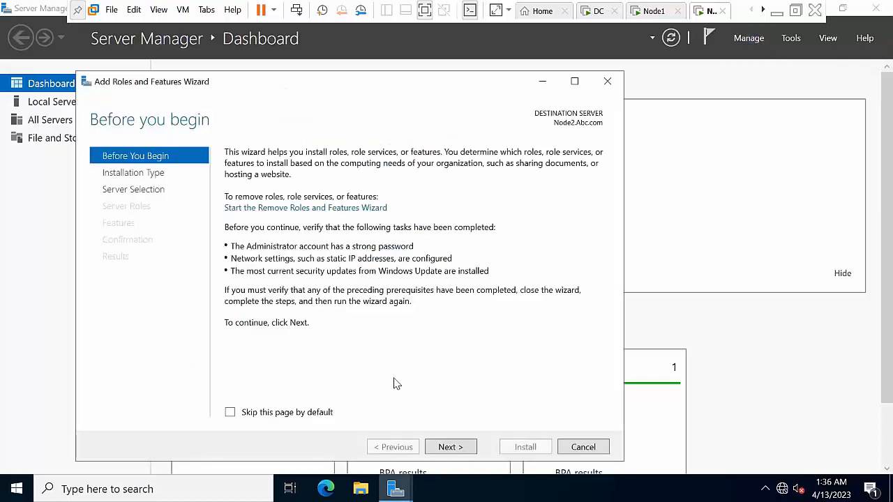
Advance with role-based installation targeting Node2.Abc.com, skipping server roles
click(462, 448)
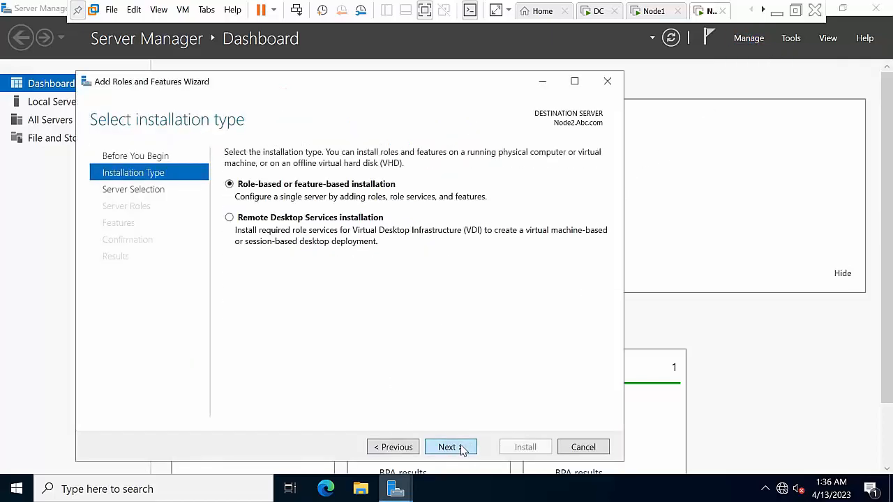
click(461, 448)
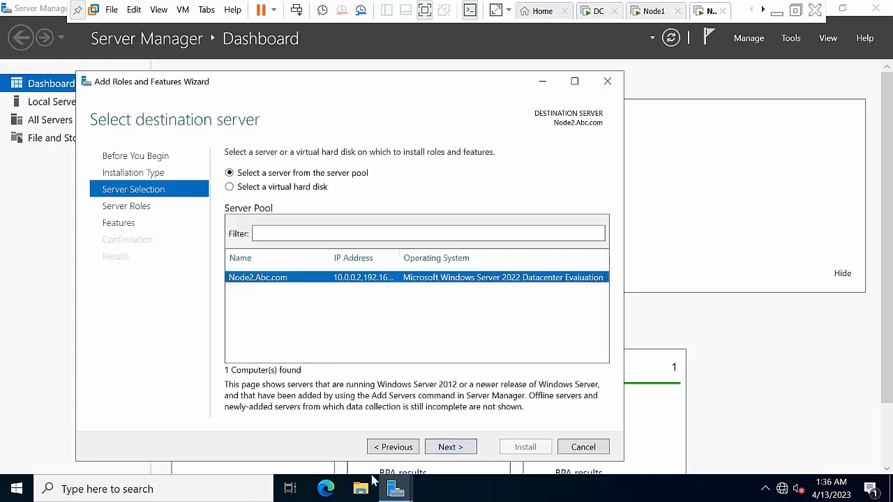
click(447, 449)
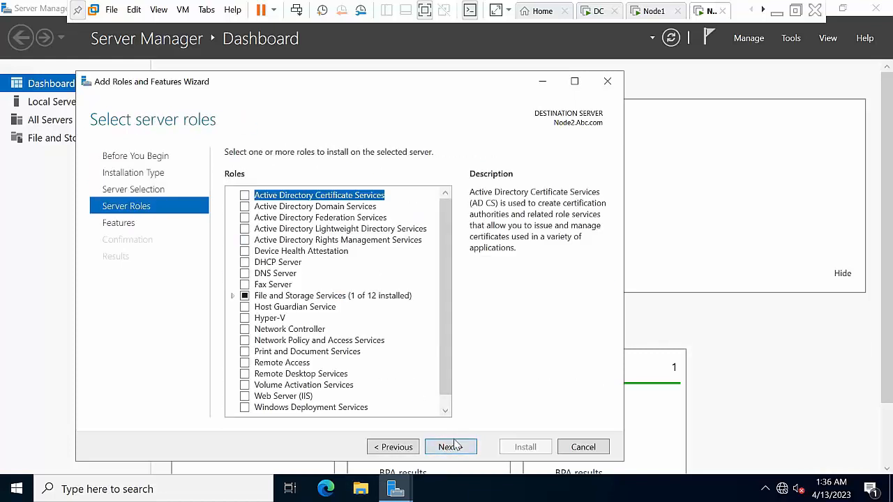
click(447, 449)
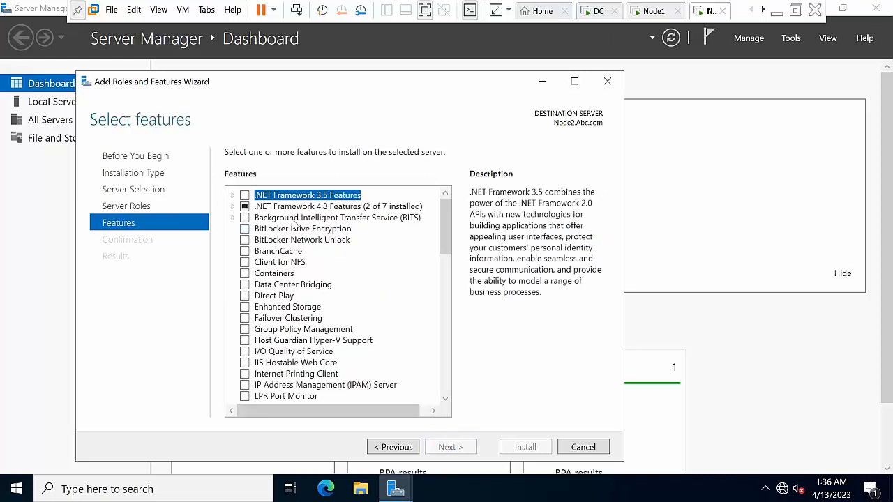
Tick .NET Framework 3.5 Features and Failover Clustering, accepting its required features
click(245, 197)
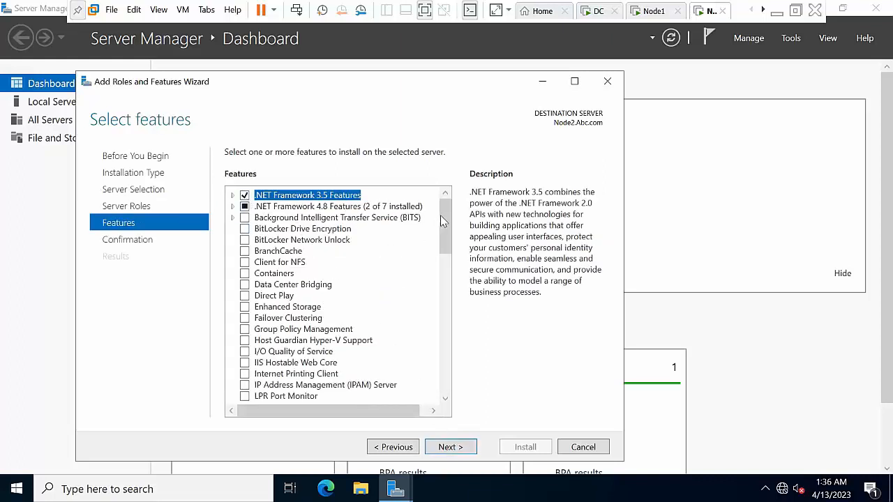
drag(446, 227, 453, 238)
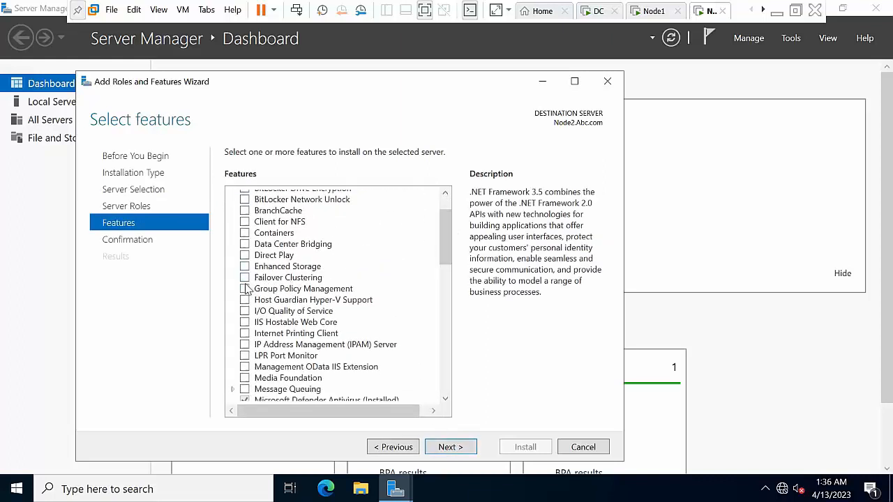
click(245, 278)
click(394, 384)
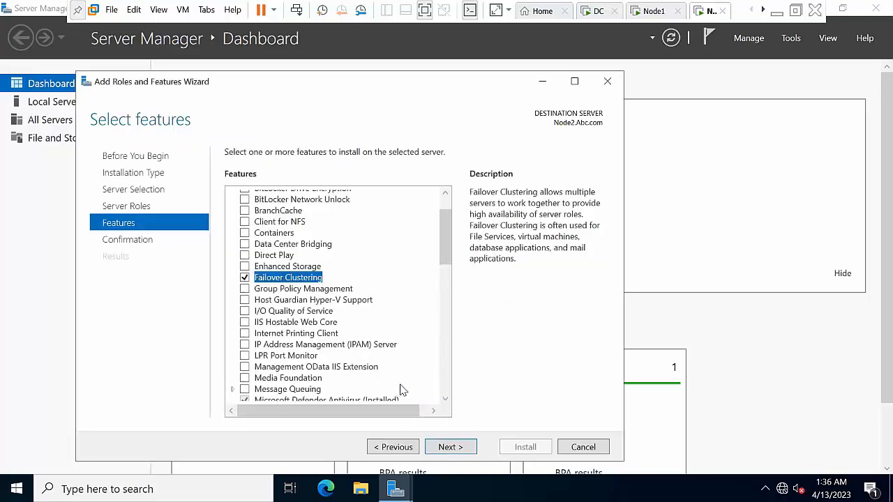
Expand the RSAT Failover Clustering Tools, add Failover Cluster Automation Server, and reach confirmation
drag(447, 249, 440, 293)
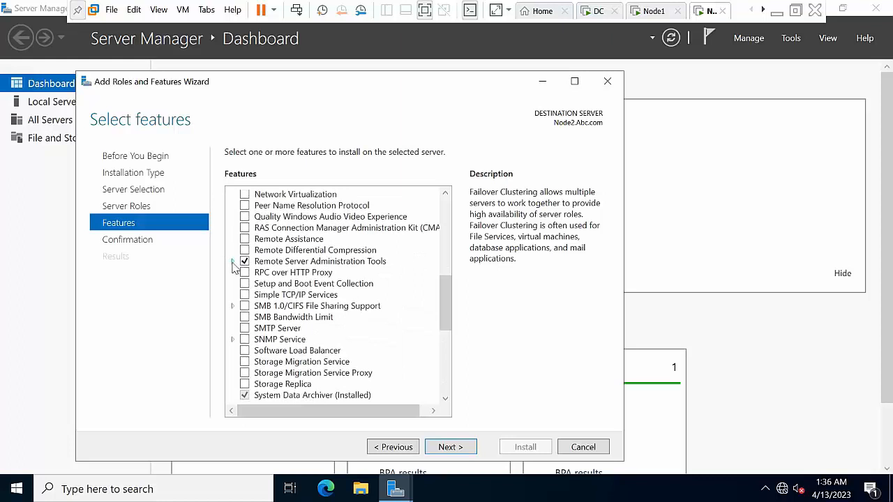
click(232, 261)
click(245, 273)
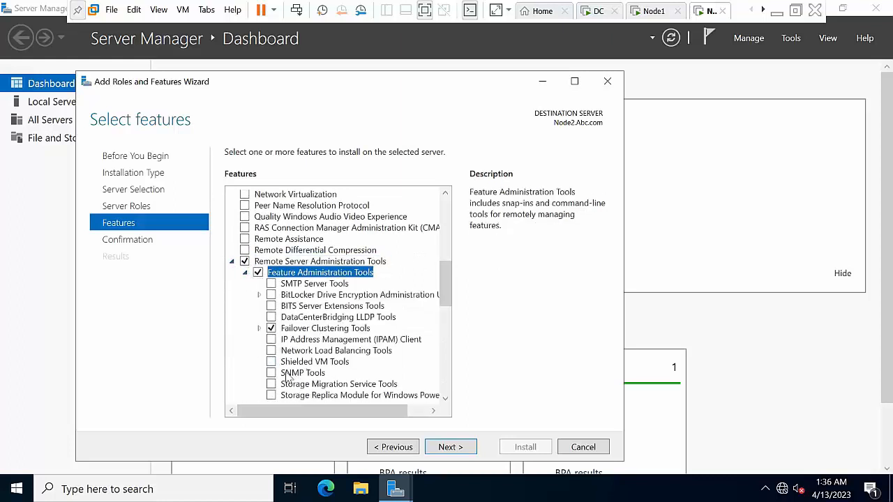
click(259, 328)
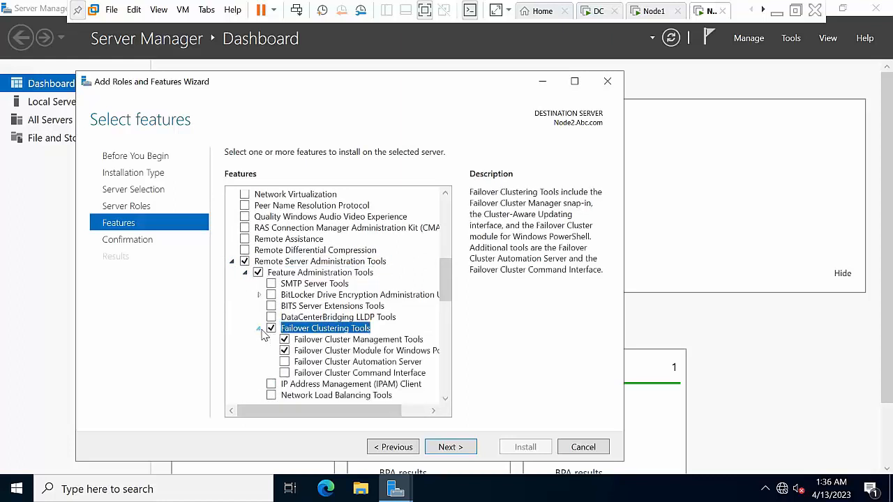
click(285, 361)
click(452, 447)
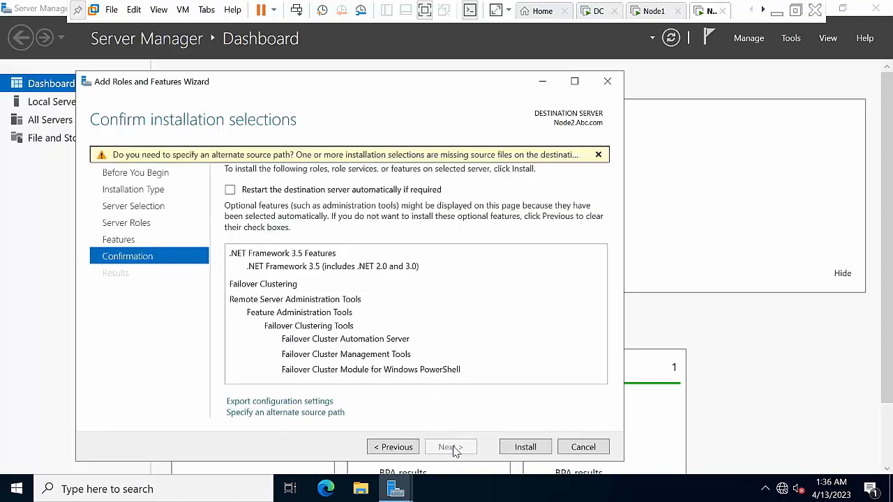
Enter D:\sources\sxs as the alternate source path, checking the drive in File Explorer, then start installation
click(286, 412)
click(249, 416)
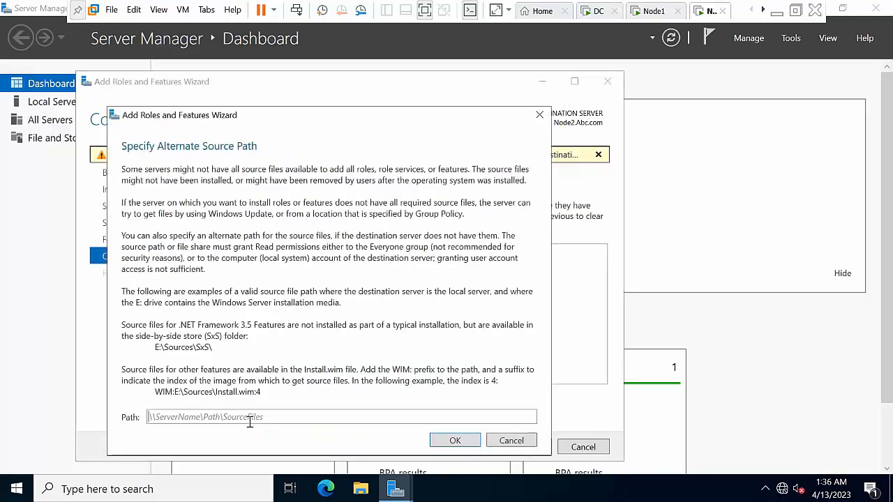
text(D:\sources\sxs)
click(361, 489)
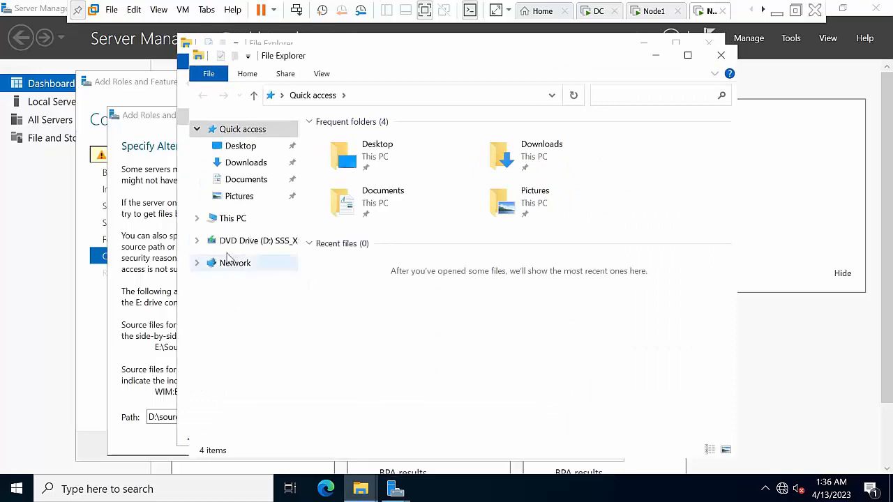
click(722, 54)
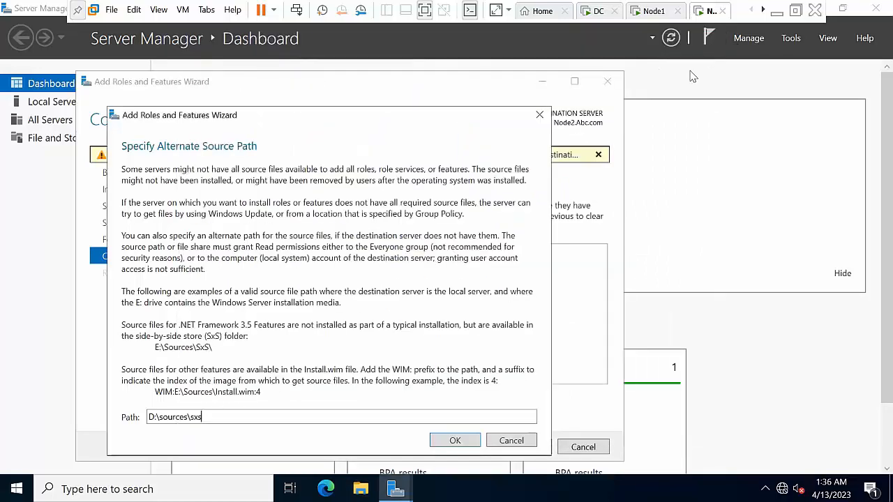
click(455, 440)
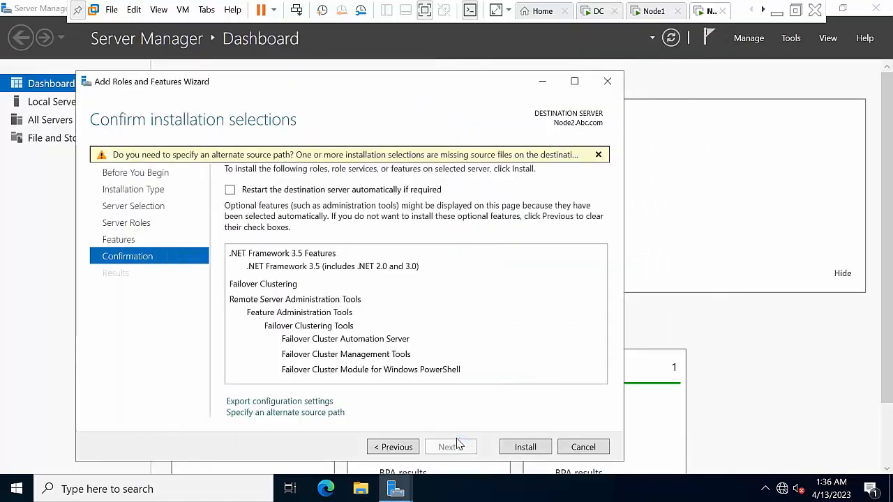
click(525, 447)
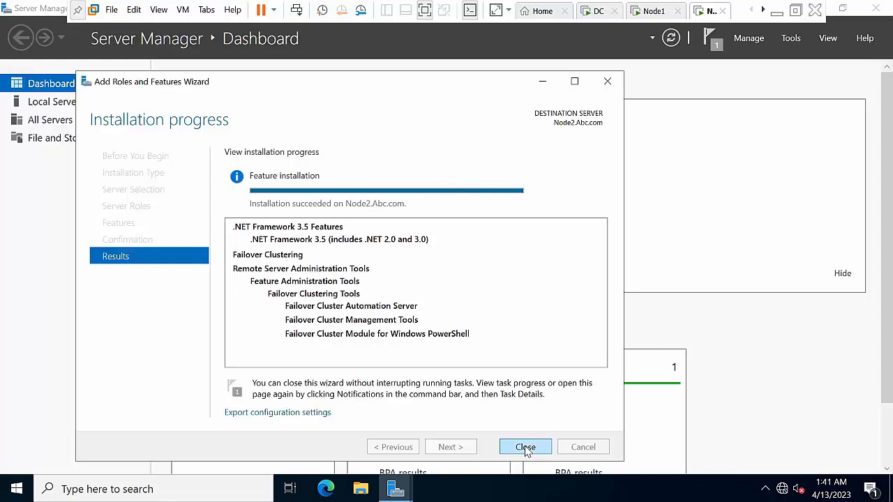
Close the wizard once installation succeeds on Node2.Abc.com
click(525, 448)
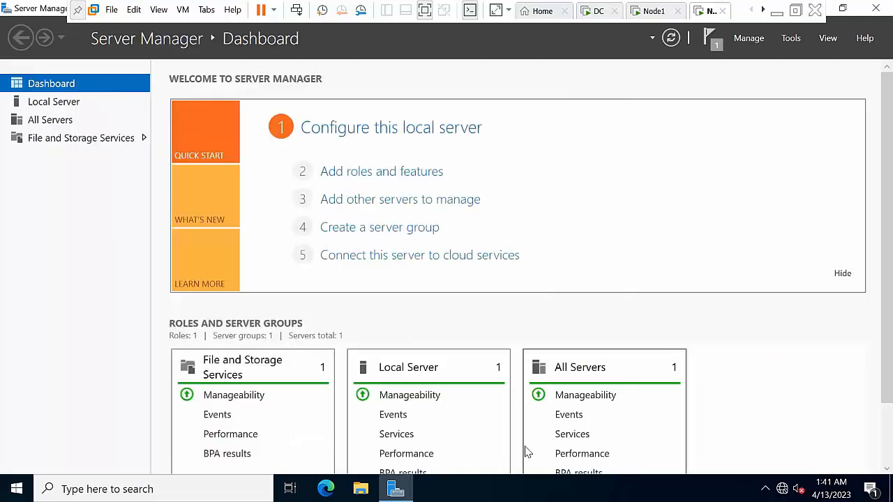
Close Server Manager, restart Node2 with reason Other (Planned), and minimize VMware Workstation
click(876, 8)
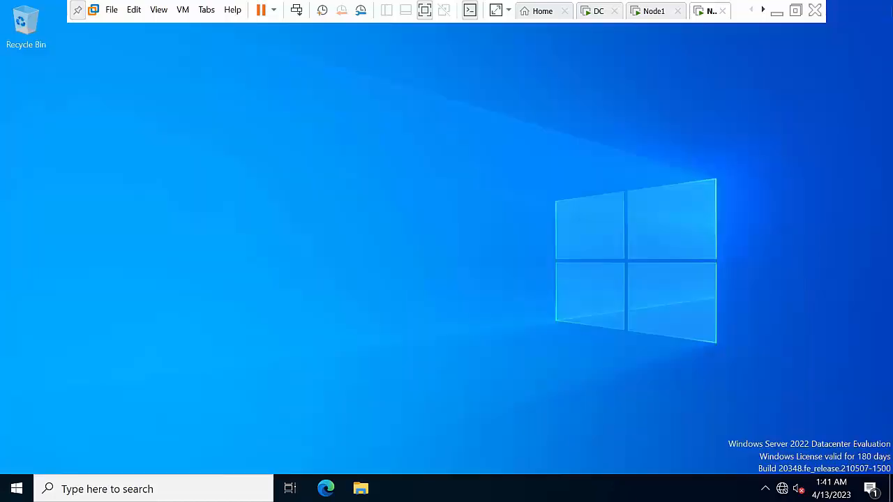
click(17, 489)
click(17, 463)
click(42, 427)
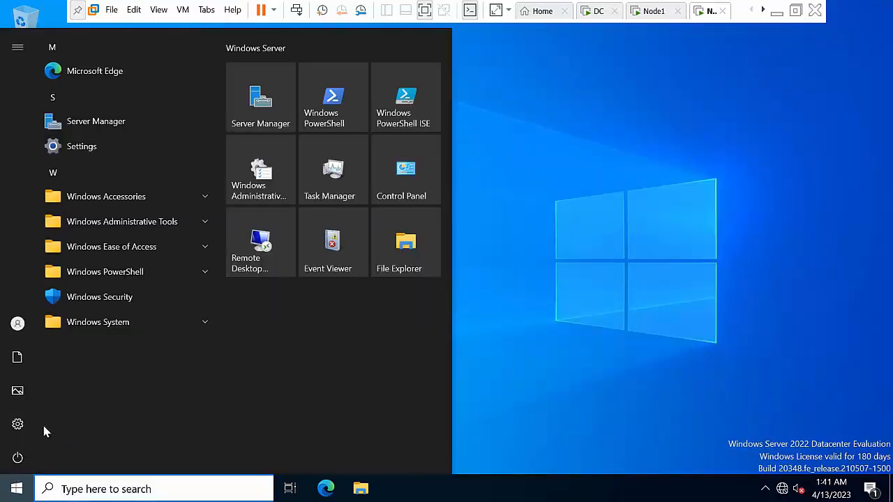
click(77, 389)
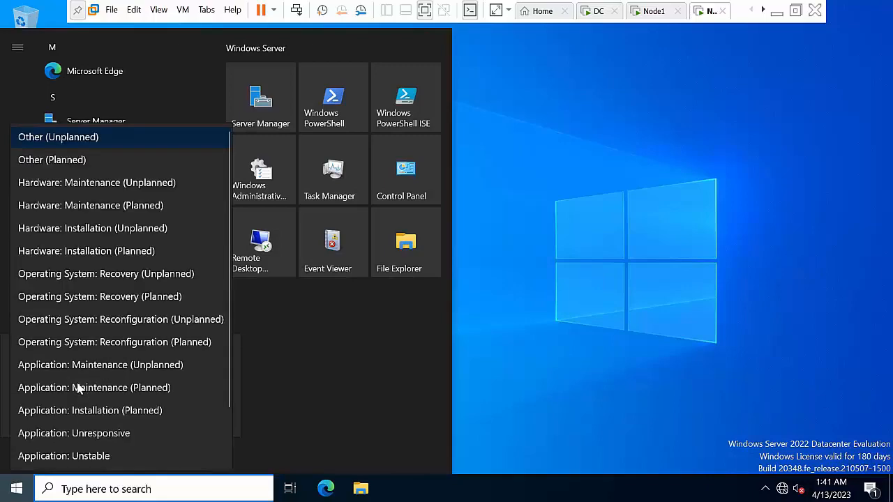
click(72, 162)
click(206, 418)
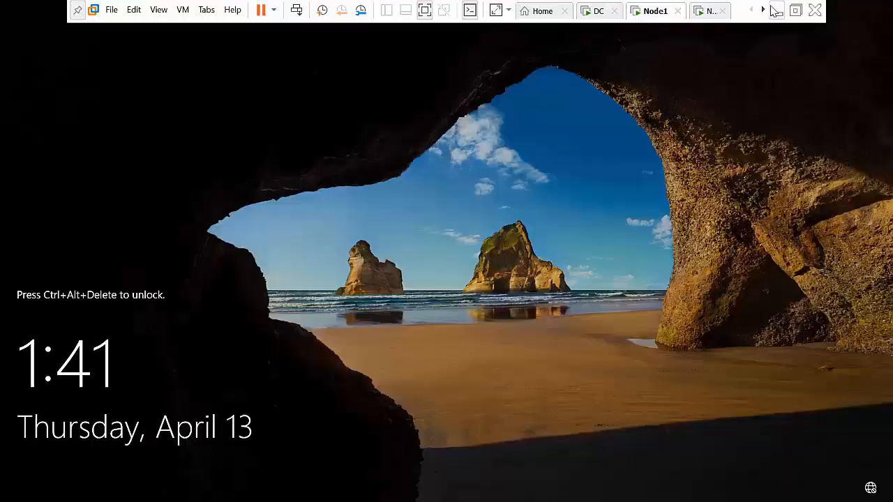
click(777, 11)
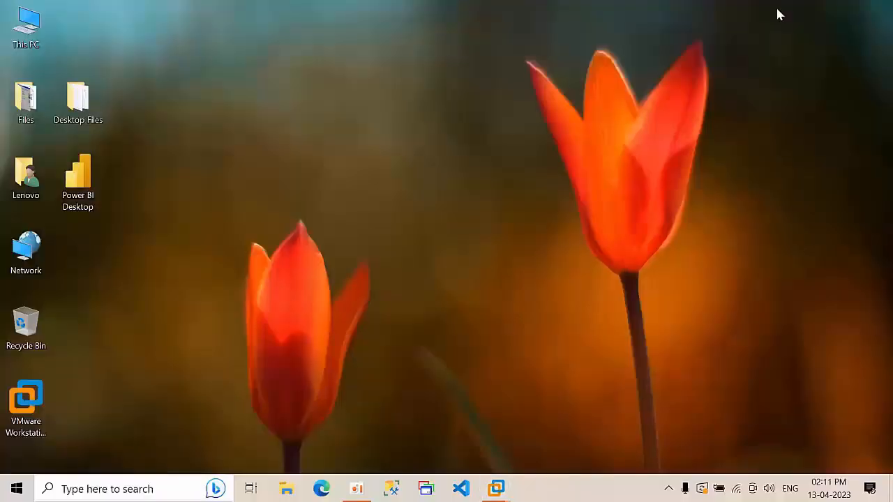
Open the MS SQL Server 2022 DBA Real Time Home Lab document and scroll to page 4
double_click(40, 102)
double_click(195, 136)
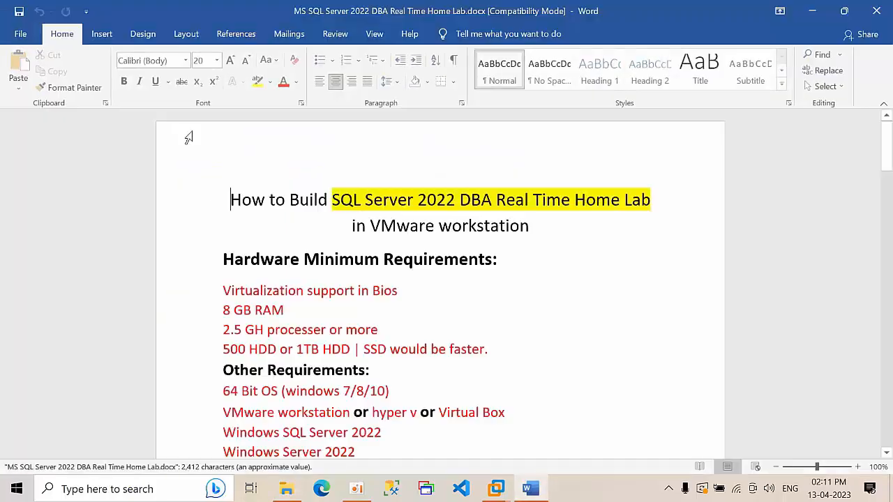
scroll(377, 291, down, 15)
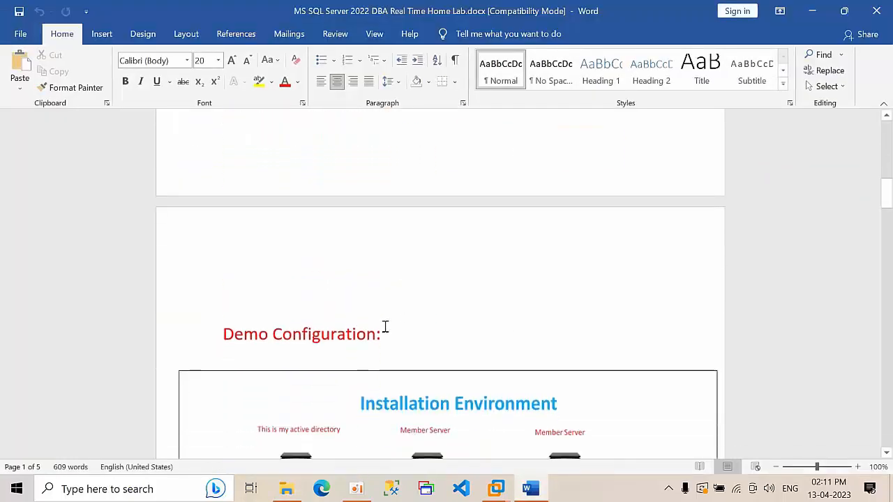
scroll(384, 325, down, 20)
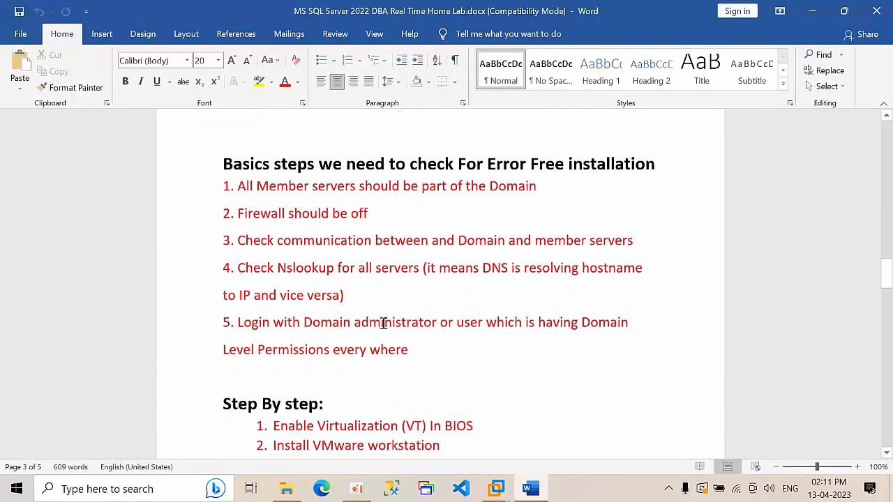
scroll(385, 321, down, 3)
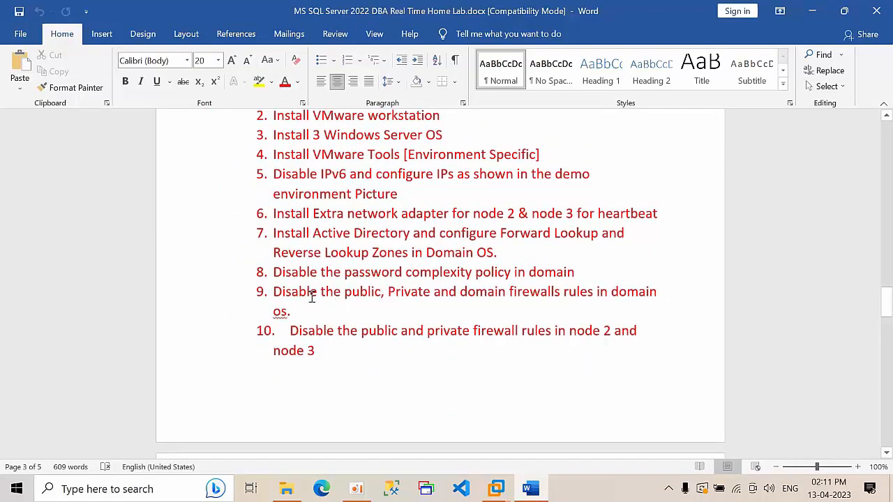
scroll(356, 331, up, 2)
scroll(349, 315, down, 10)
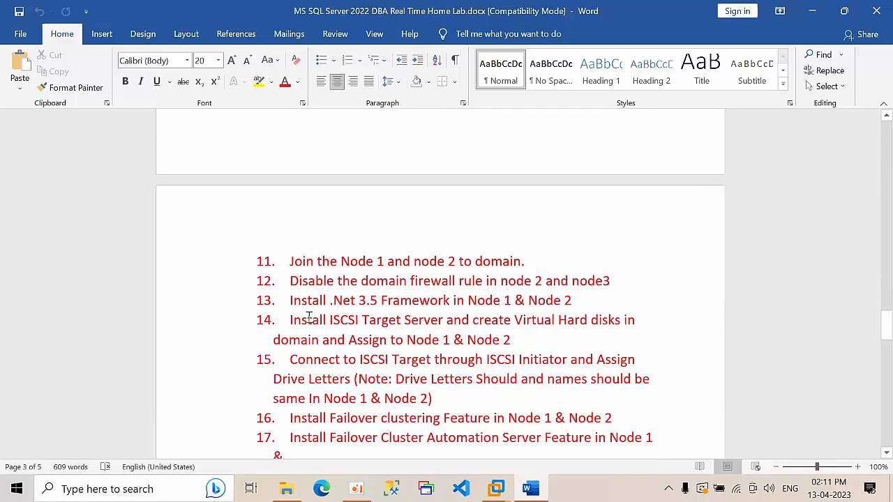
Highlight checklist items 11–14, covering iSCSI Target Server and the virtual hard disks, then return to VMware
drag(573, 301, 271, 239)
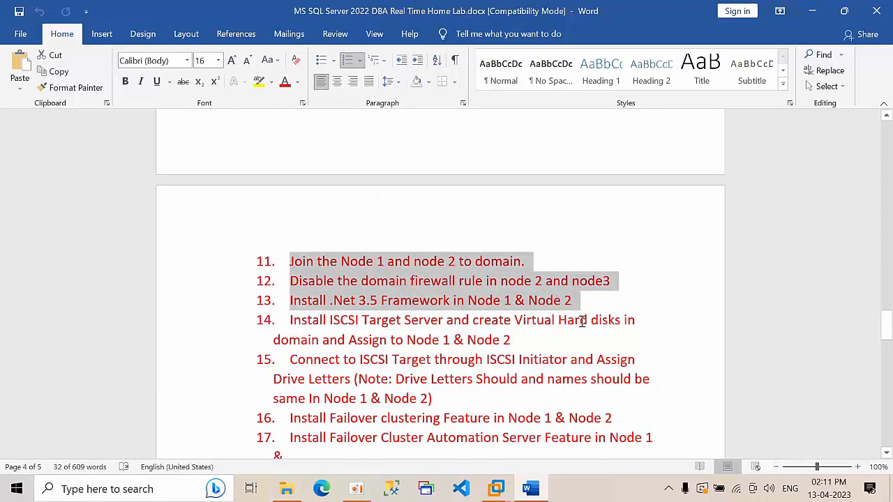
scroll(508, 305, down, 1)
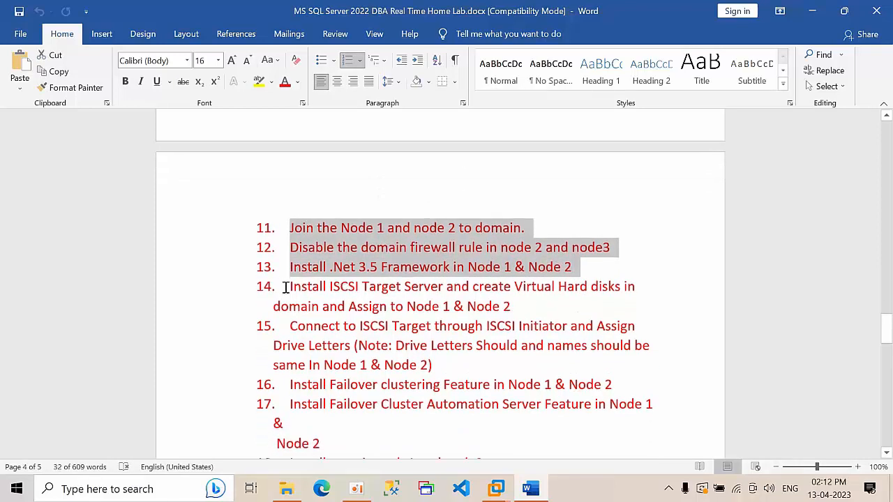
drag(287, 288, 450, 288)
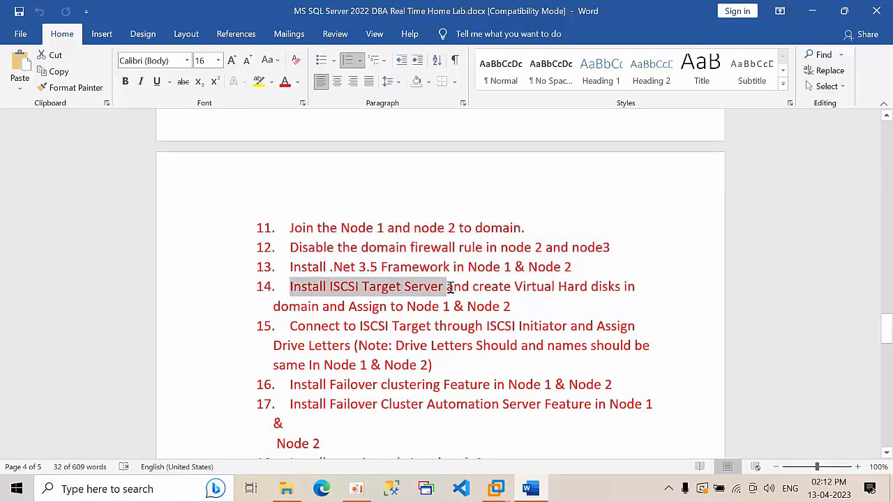
click(450, 289)
drag(473, 287, 518, 305)
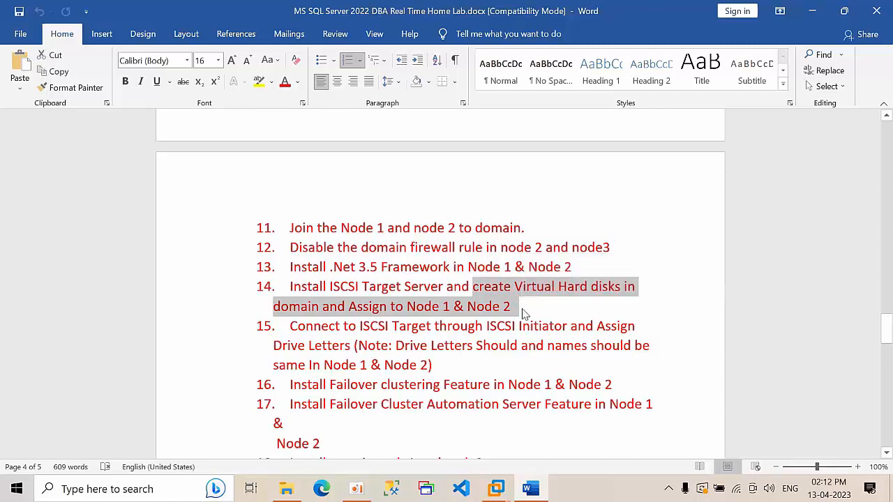
click(522, 308)
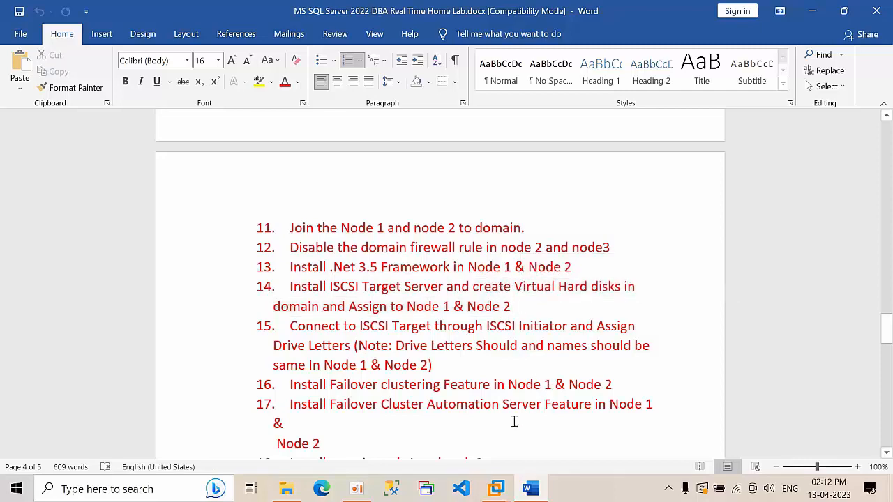
click(496, 488)
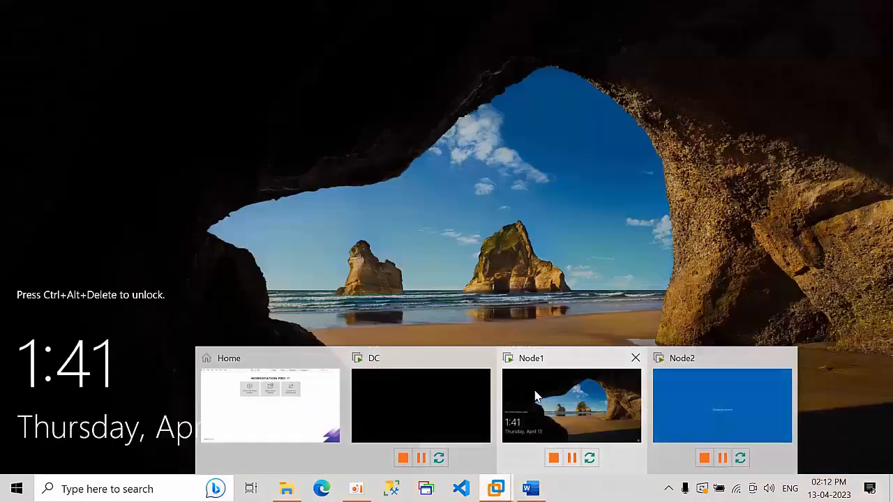
Launch the maximized New iSCSI Virtual Disk wizard on DC, keeping drive C: as location
click(413, 377)
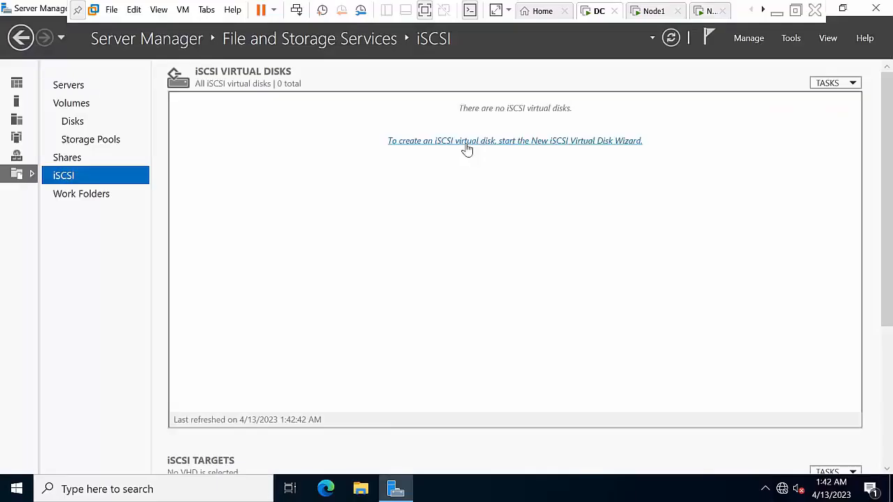
click(467, 141)
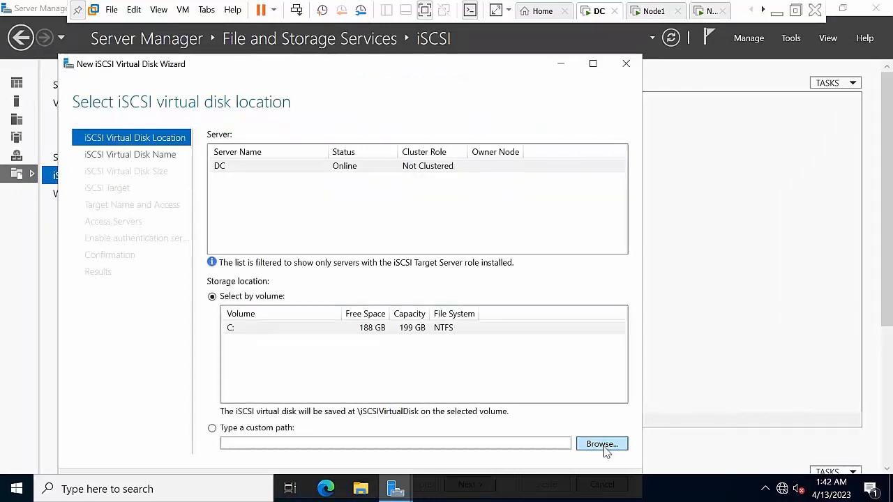
click(594, 63)
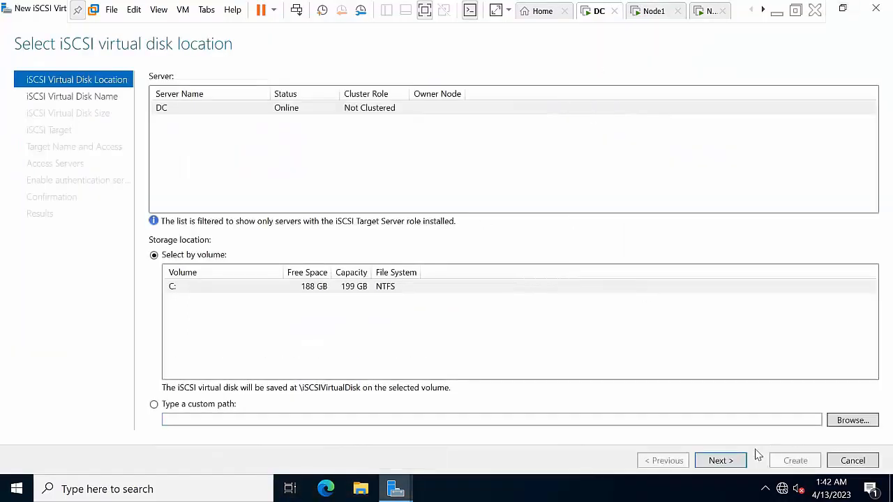
click(728, 462)
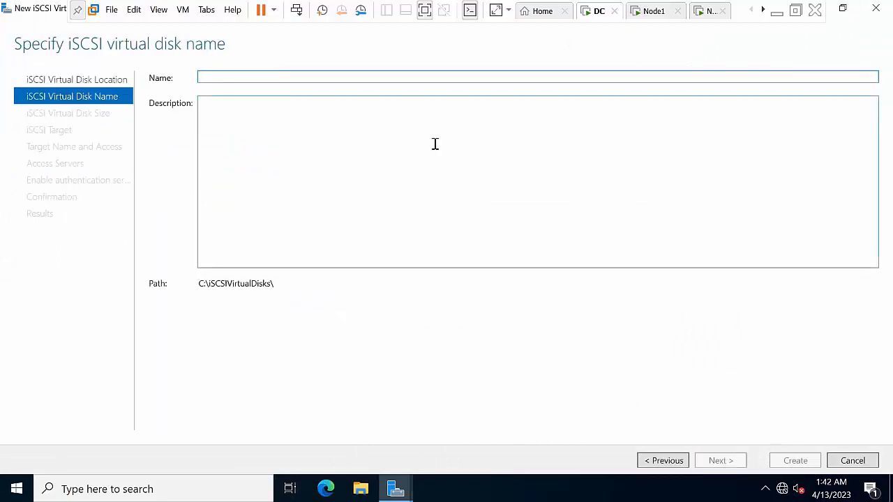
Name the virtual disk Quram and set its size to 1 GB
text(QUra)
key(BackSpace)
key(BackSpace)
key(BackSpace)
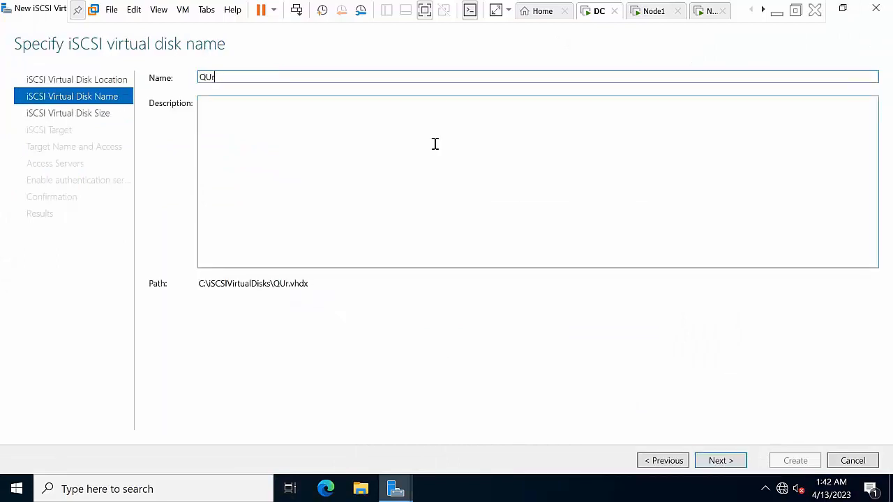
text(uram)
click(738, 463)
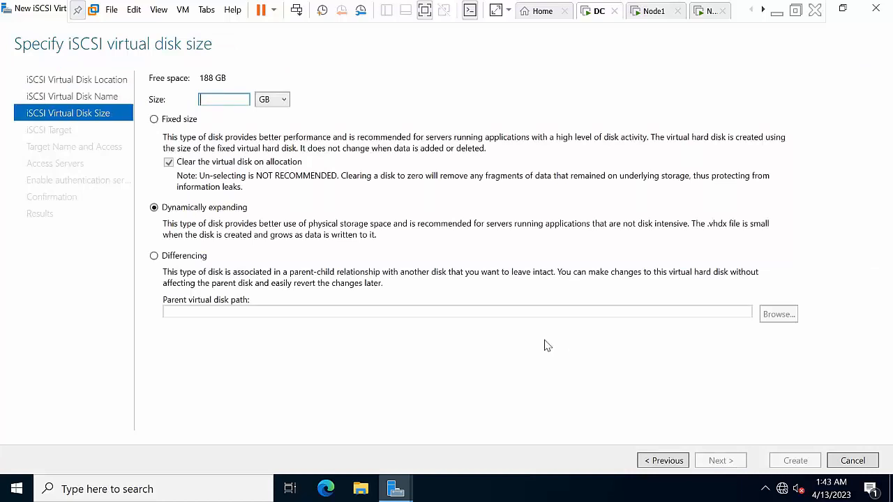
text(1)
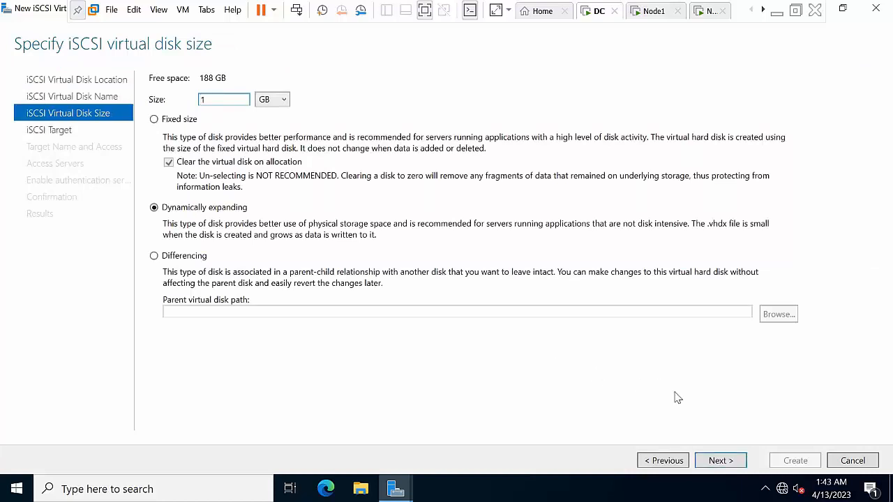
click(719, 461)
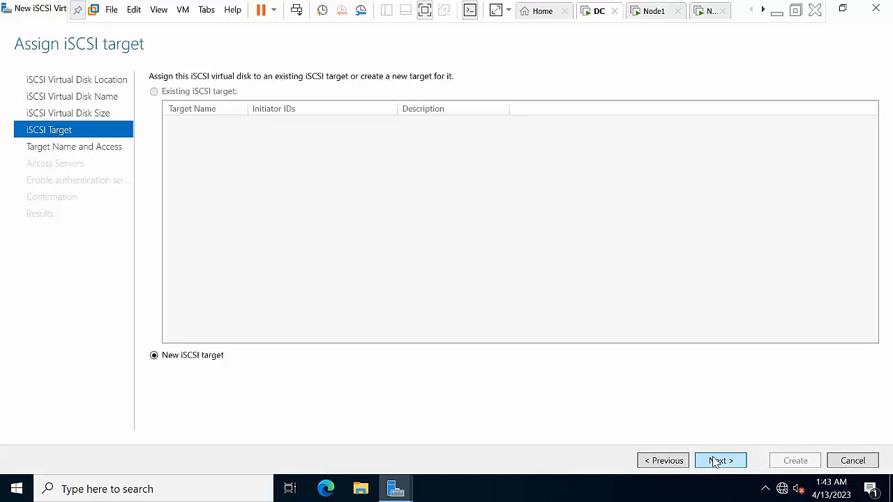
Create new target node1node2 and add initiator by IP address 10.0.0.1
click(716, 461)
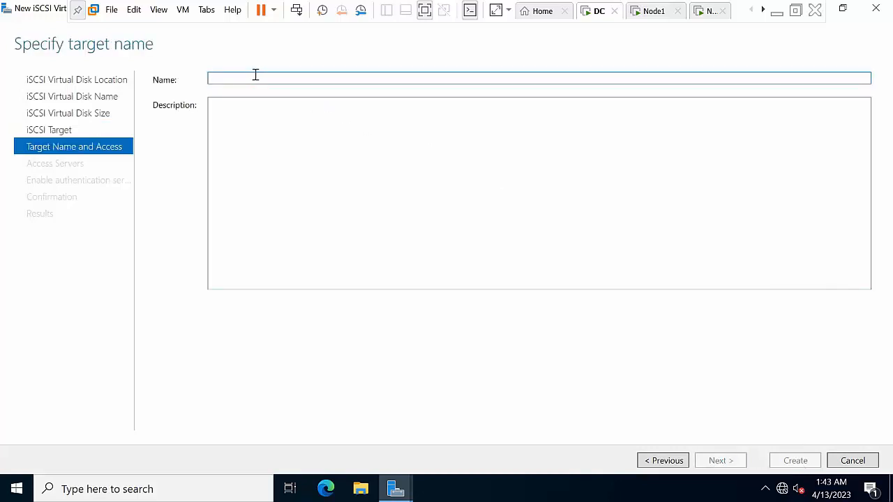
text(NODE1node2)
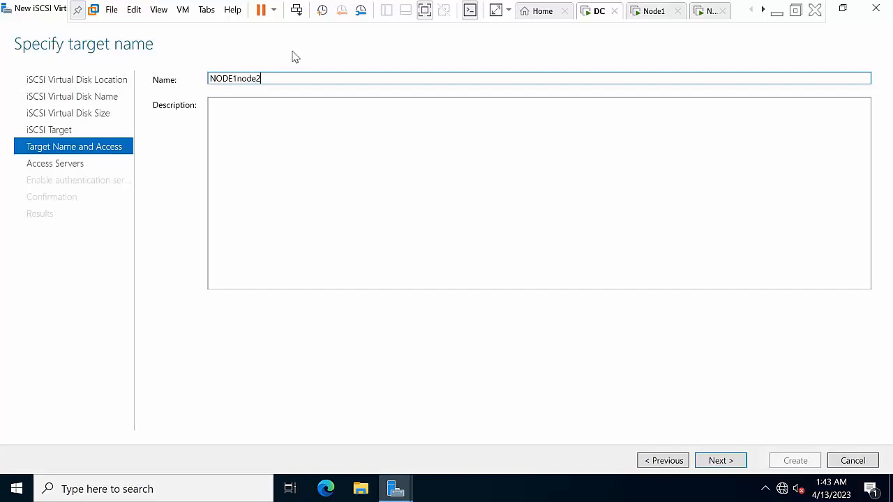
click(716, 465)
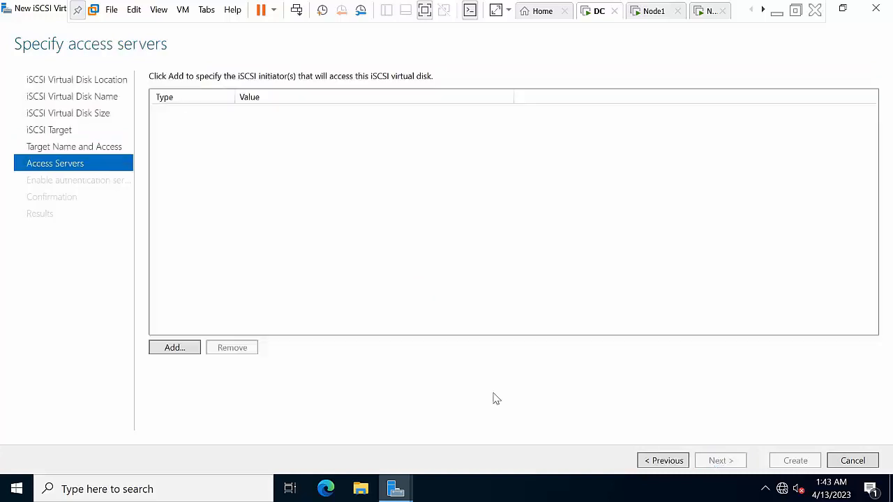
click(175, 348)
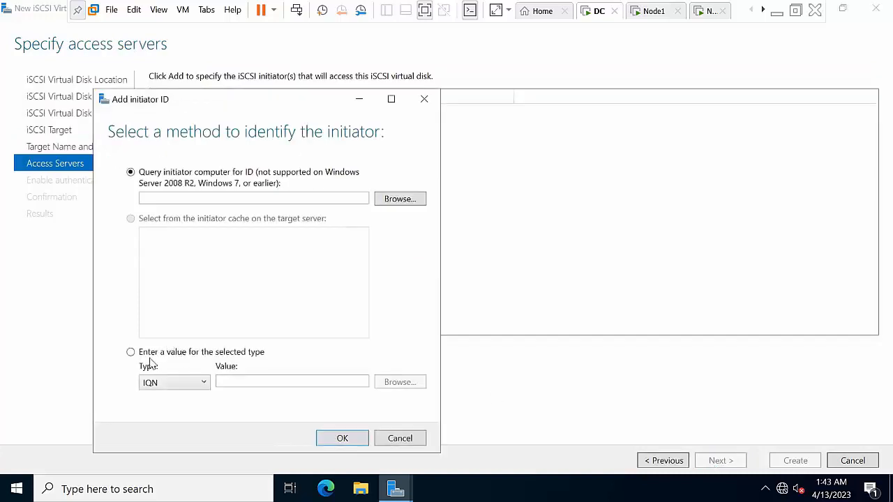
click(159, 380)
click(162, 424)
click(260, 382)
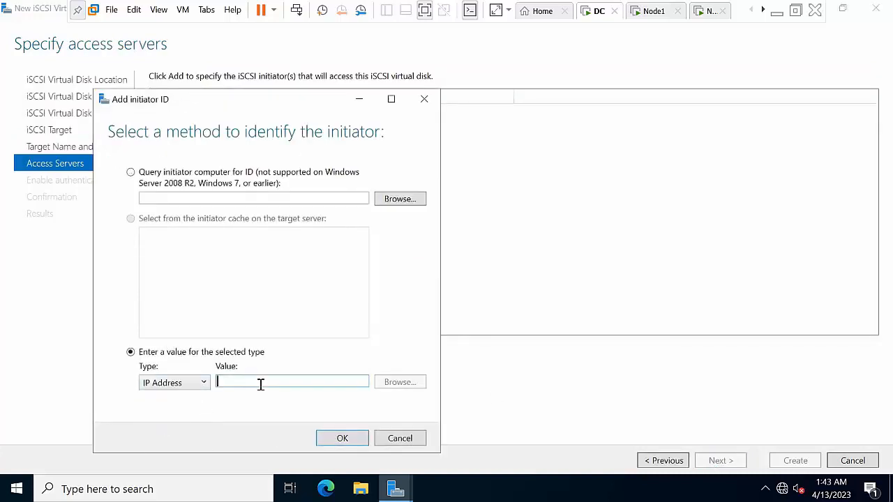
text(10)
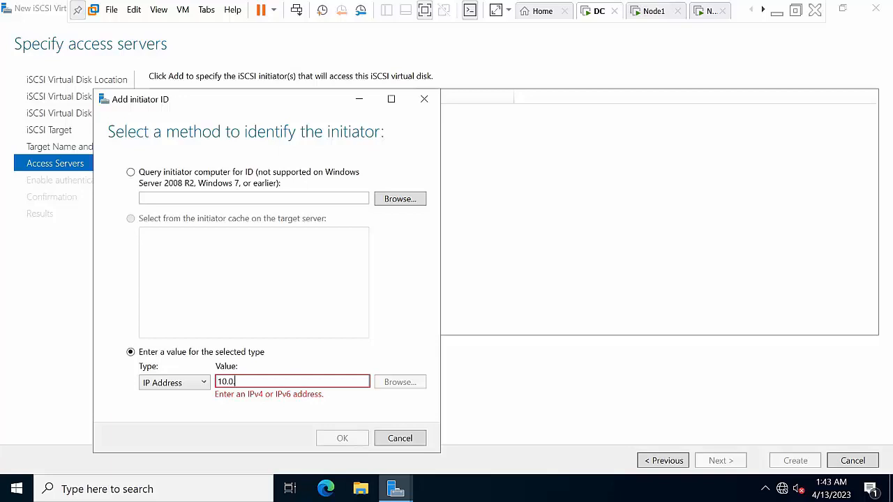
text(.0.0.1)
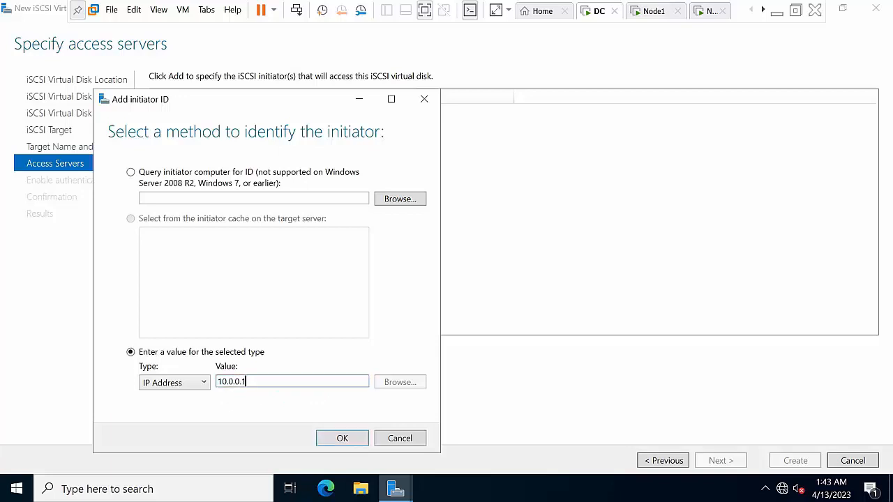
click(339, 441)
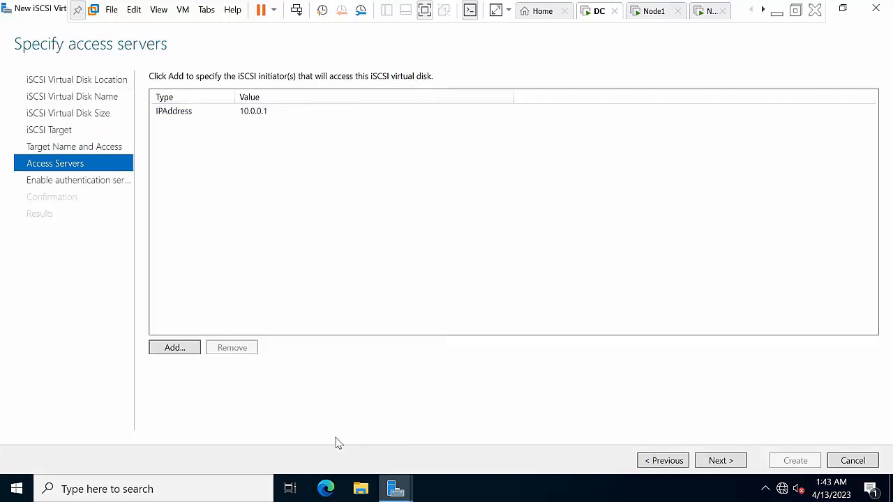
Add initiator IP 10.0.0.2, skip CHAP, and create the Quram disk and target
click(170, 348)
click(105, 312)
click(87, 353)
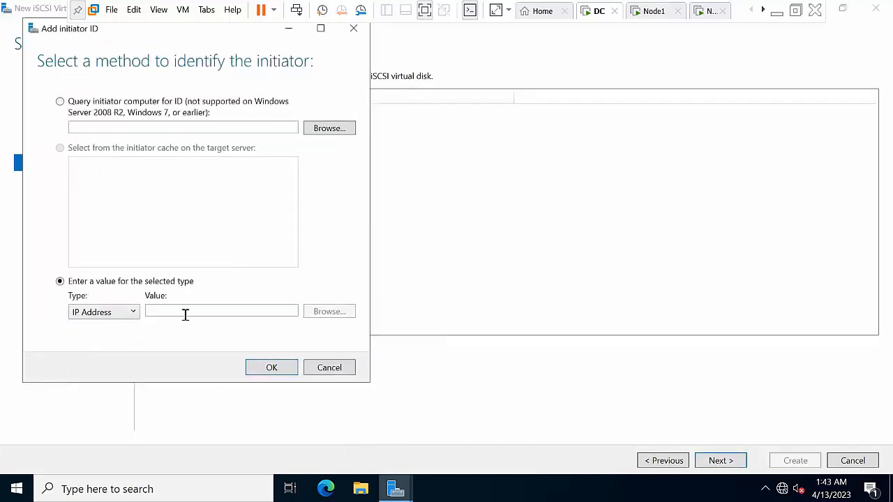
click(185, 313)
text(10)
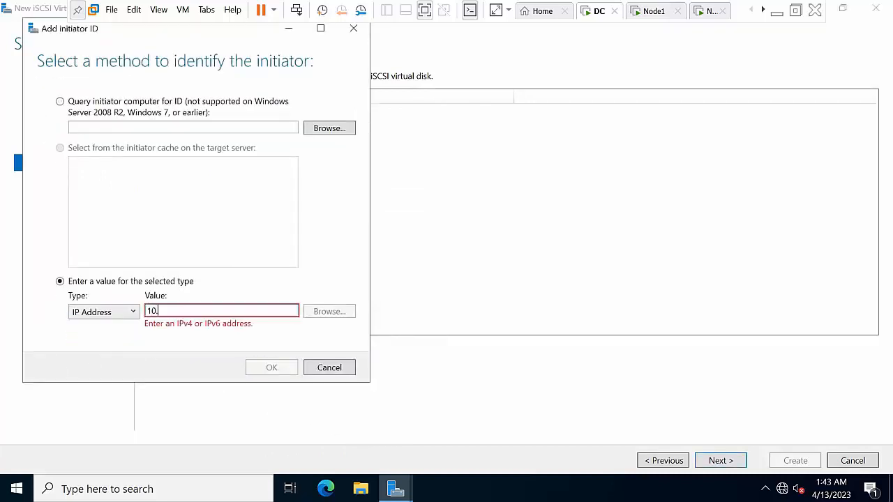
text(.0.0.2)
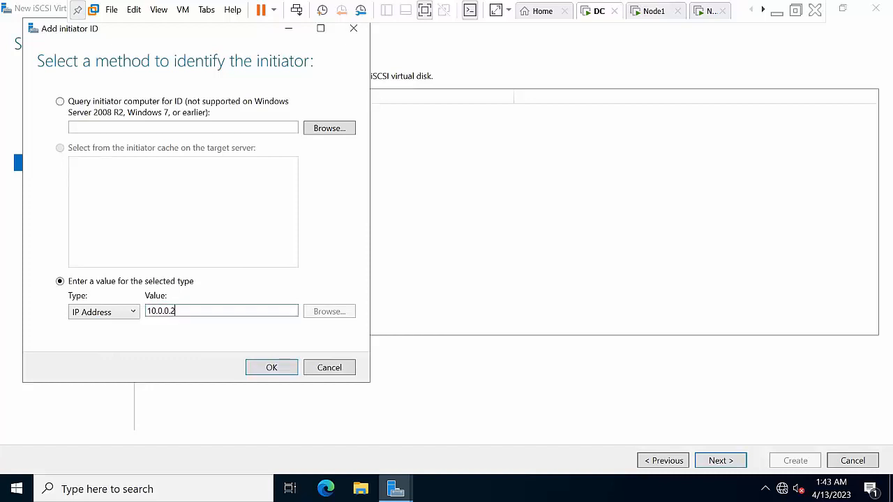
click(255, 367)
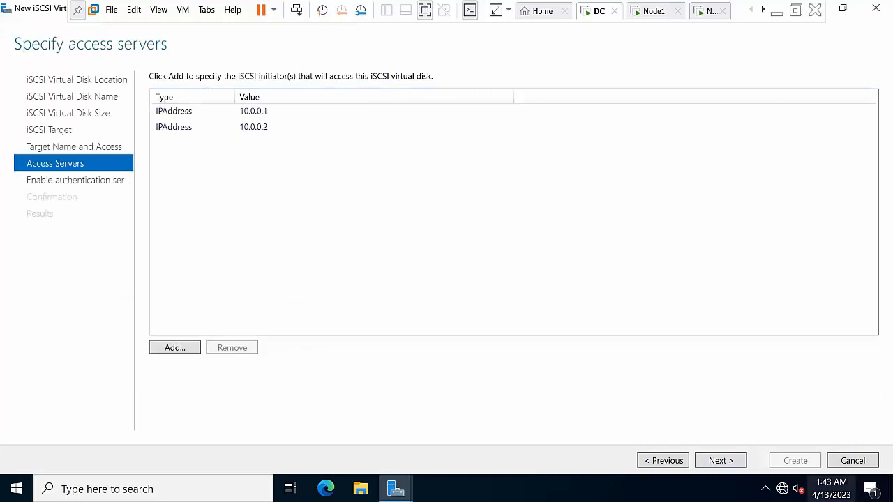
click(725, 466)
click(724, 466)
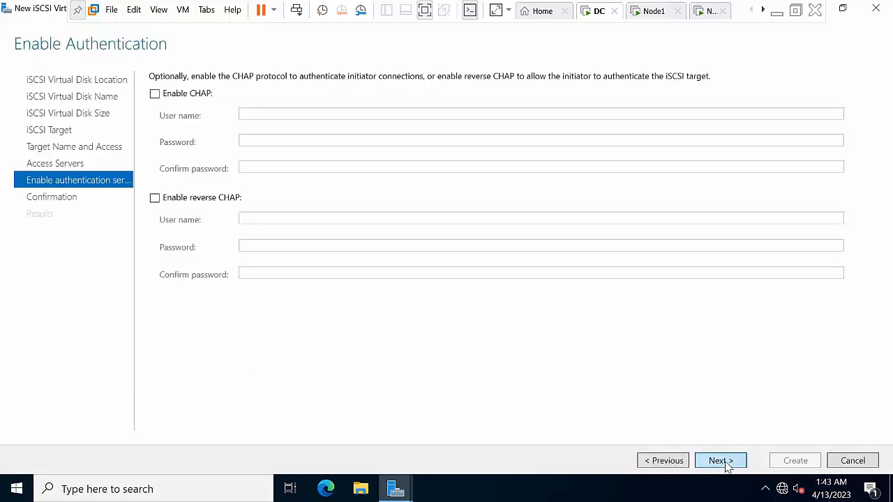
click(794, 464)
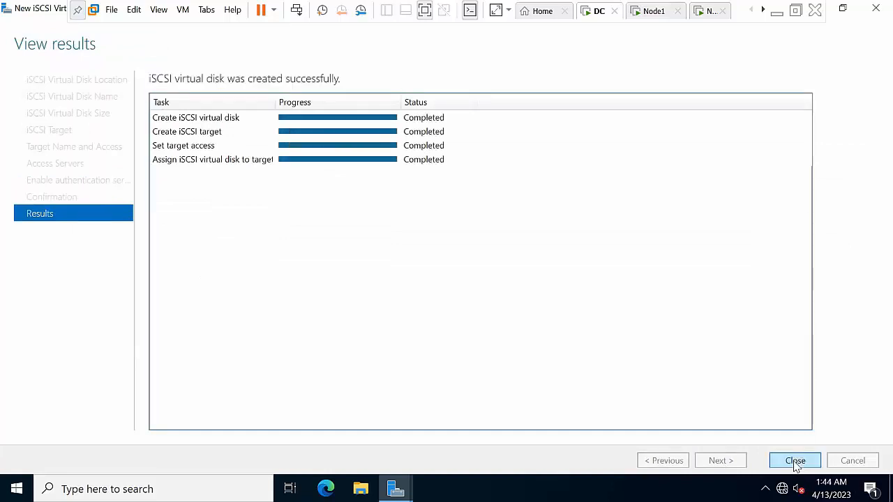
click(795, 461)
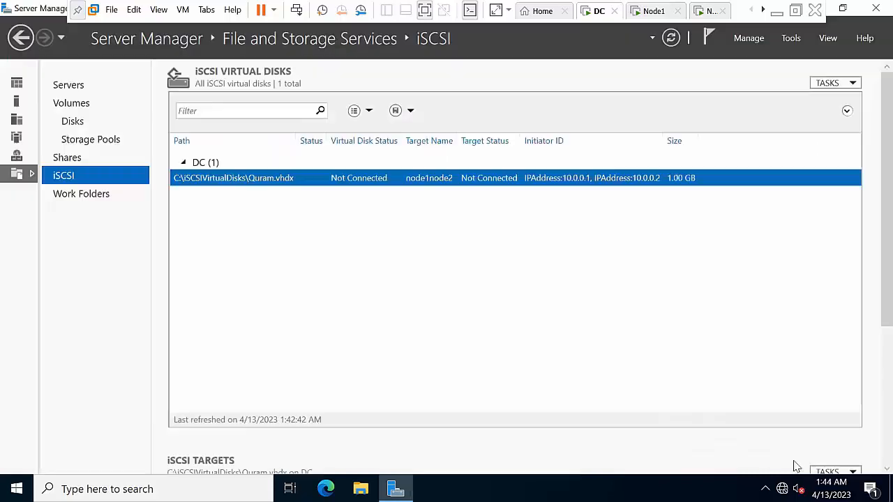
Create virtual disk First, 25 GB on volume C:, on existing target node1node2
right_click(410, 233)
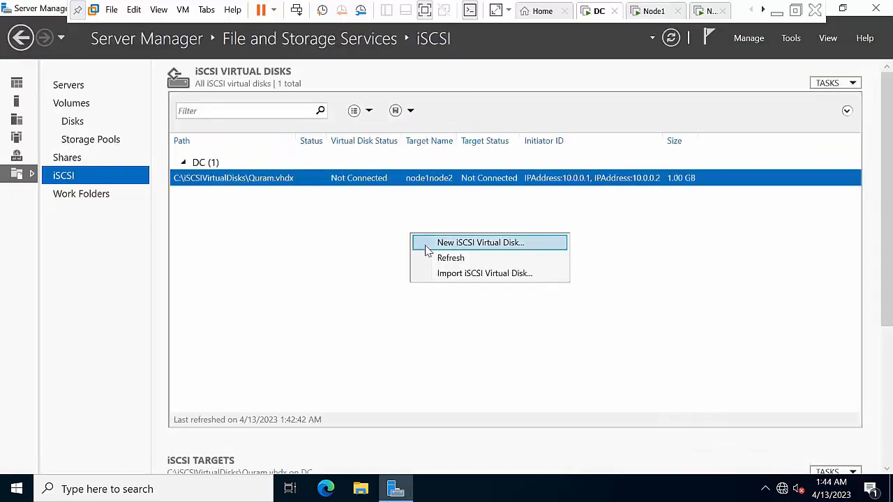
click(434, 248)
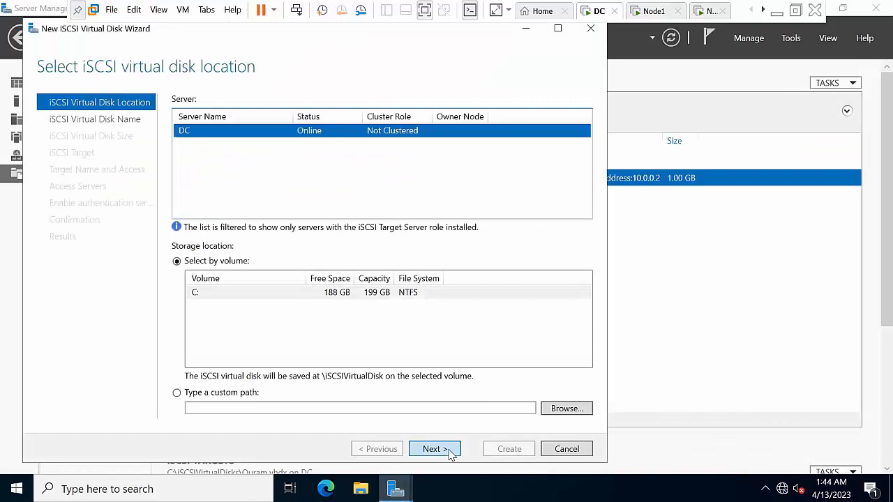
click(452, 450)
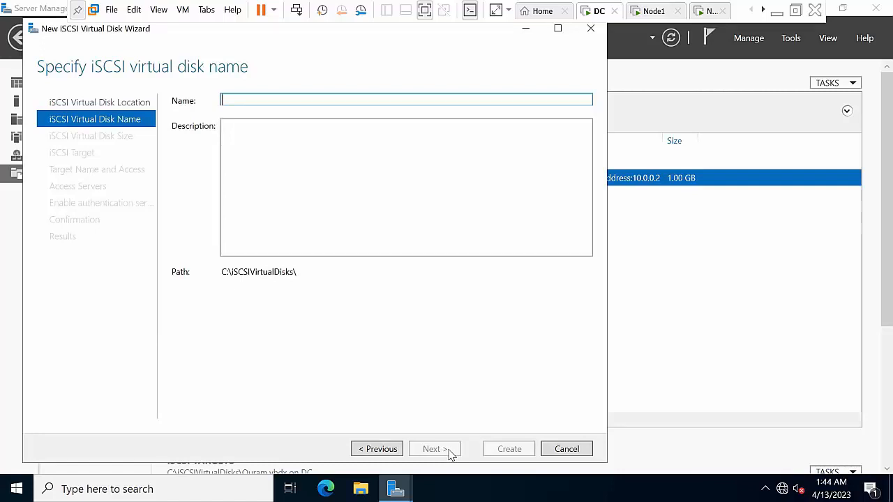
text(First)
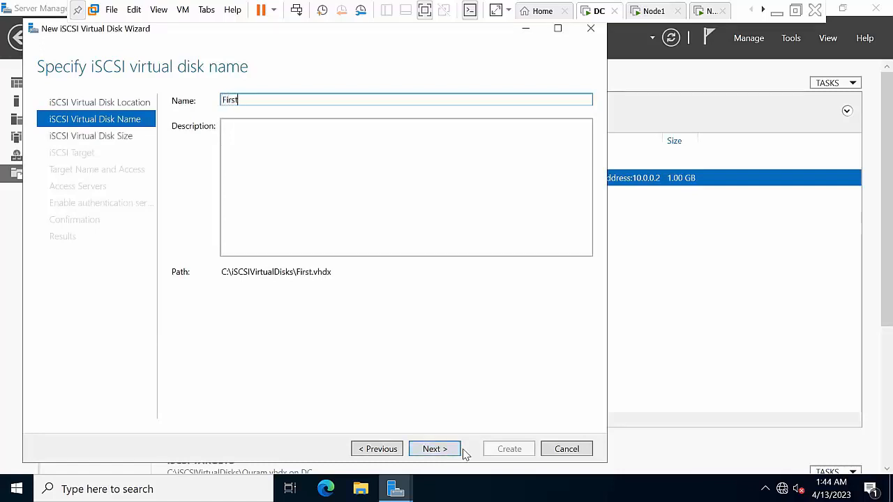
click(445, 454)
text(25)
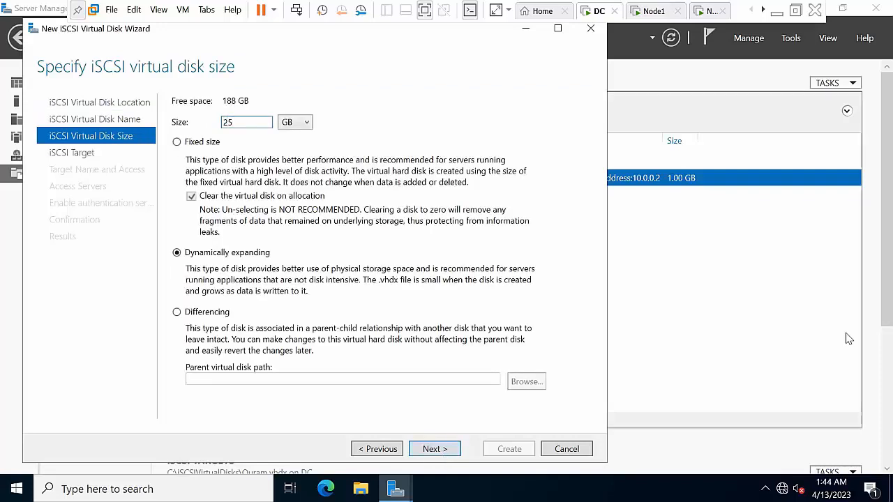
click(440, 454)
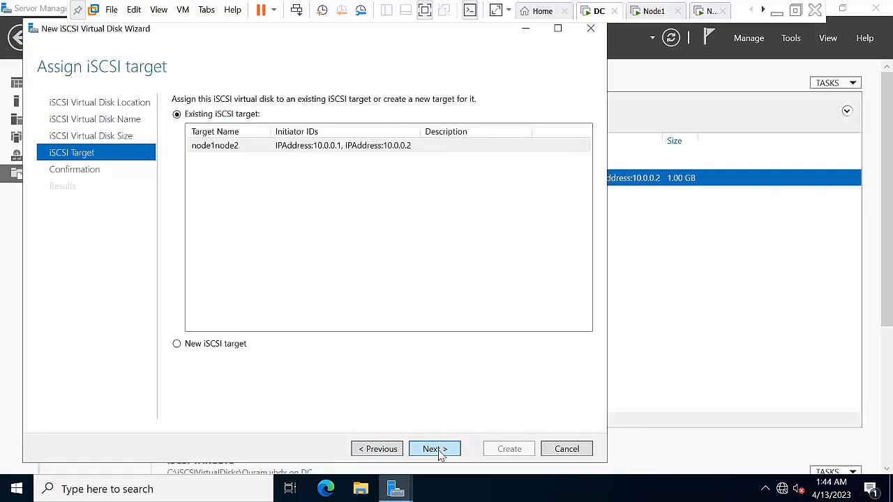
click(439, 451)
click(502, 450)
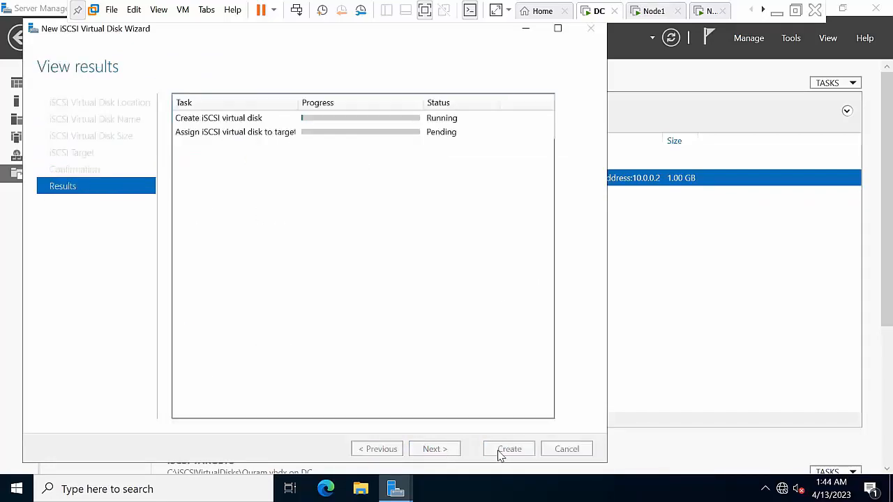
click(509, 449)
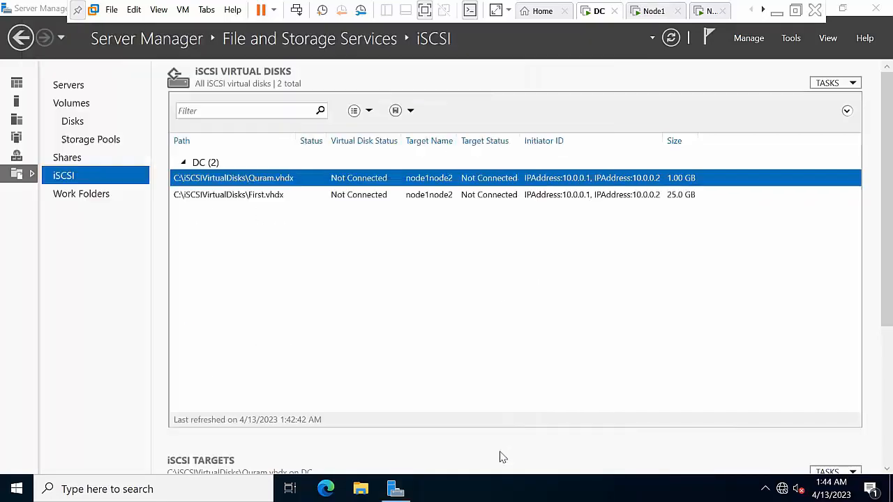
Create virtual disk Second, 30 GB on the default C: location, on target node1node2
right_click(423, 269)
click(433, 277)
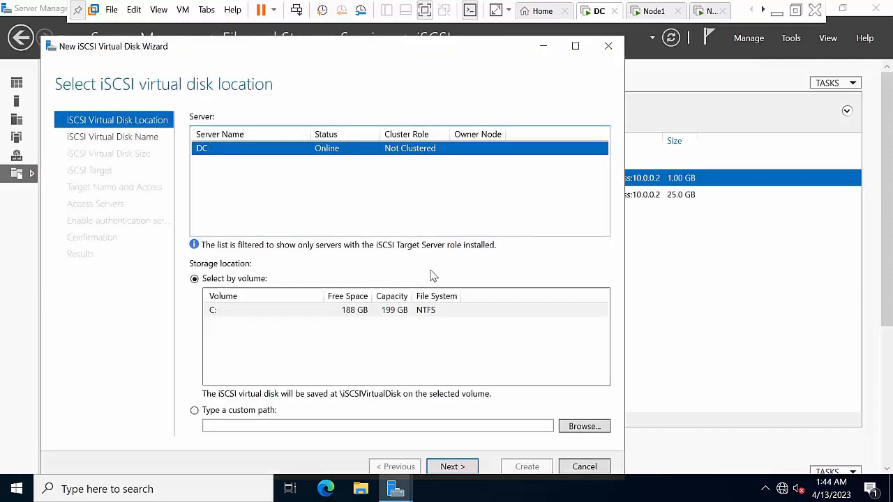
click(452, 466)
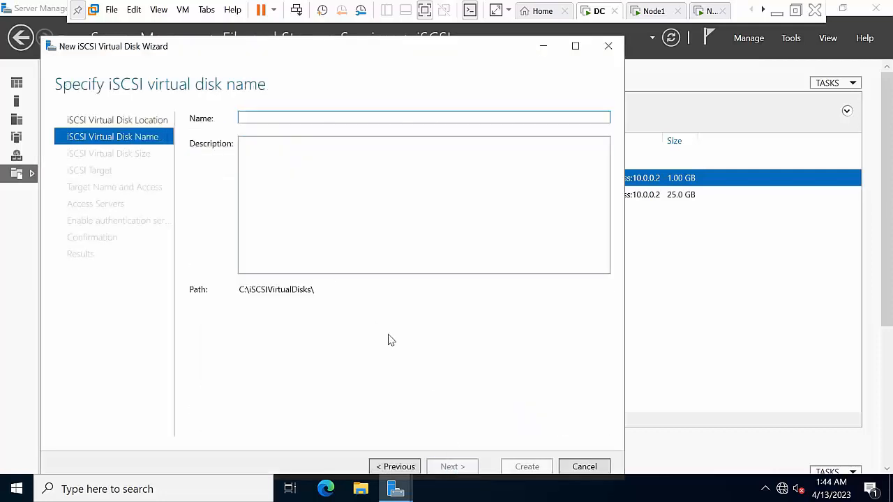
text(Second)
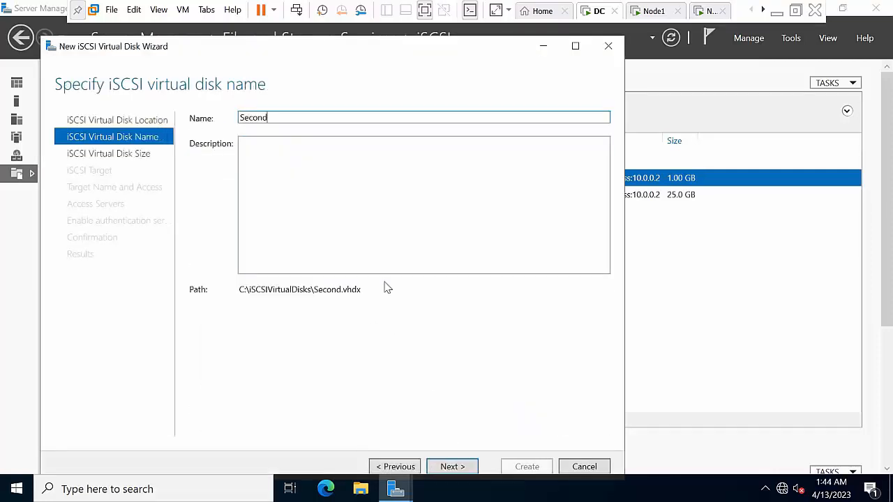
click(468, 466)
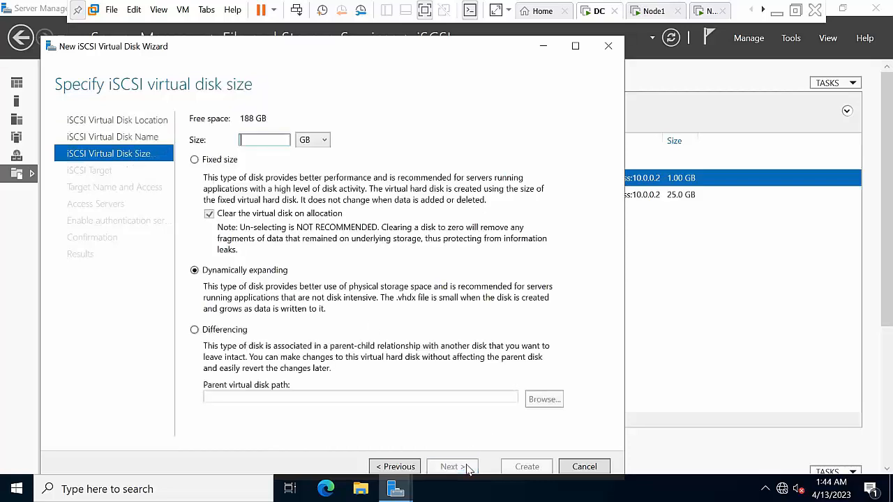
text(3)
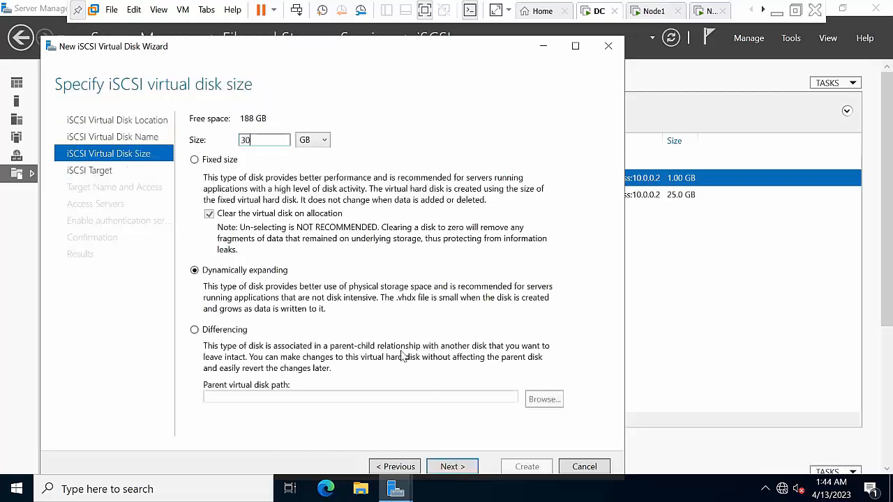
text(0)
click(469, 468)
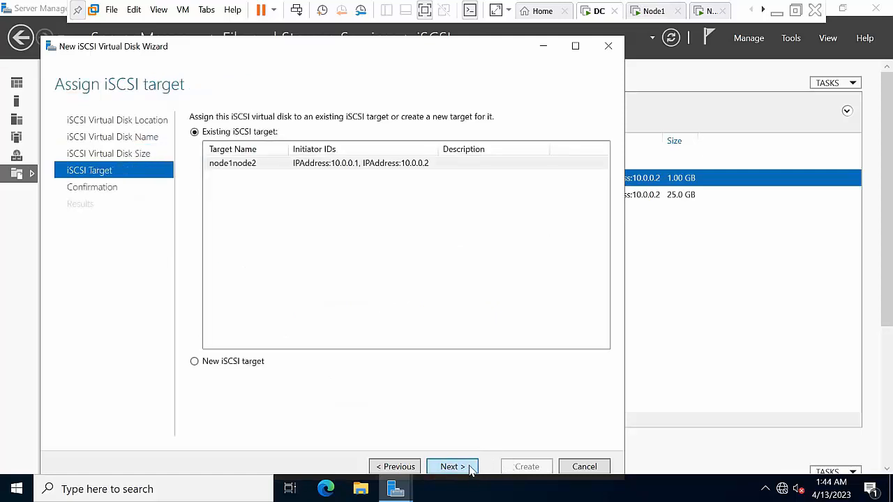
click(472, 469)
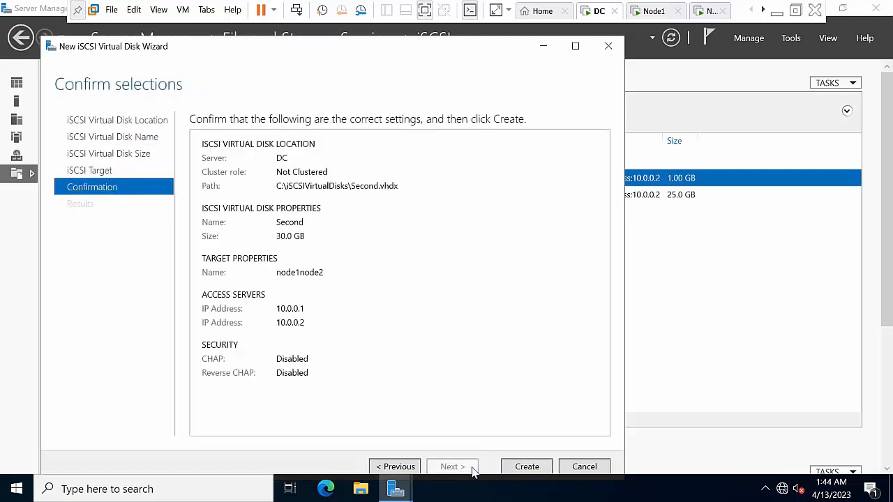
click(524, 469)
click(527, 466)
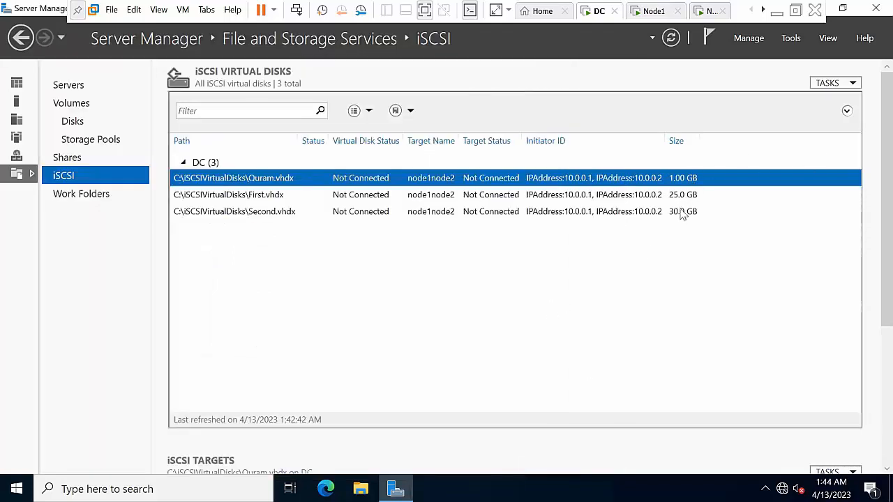
Minimize DC's Server Manager and refresh the DC desktop
click(842, 7)
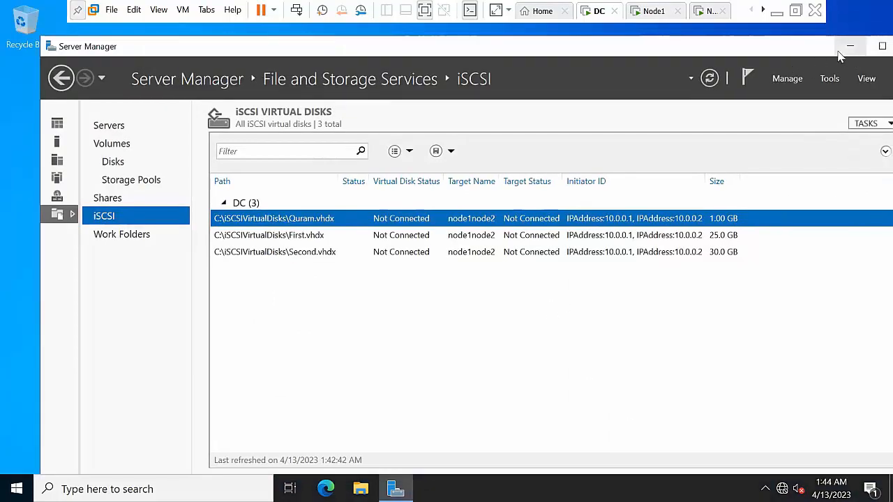
click(848, 43)
right_click(418, 211)
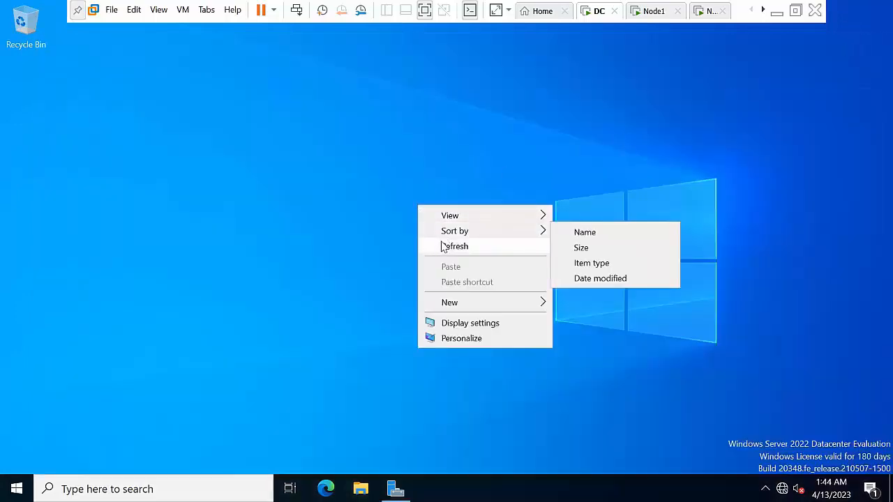
click(442, 245)
Switch to the Node1 tab and maximize its Server Manager dashboard
click(644, 11)
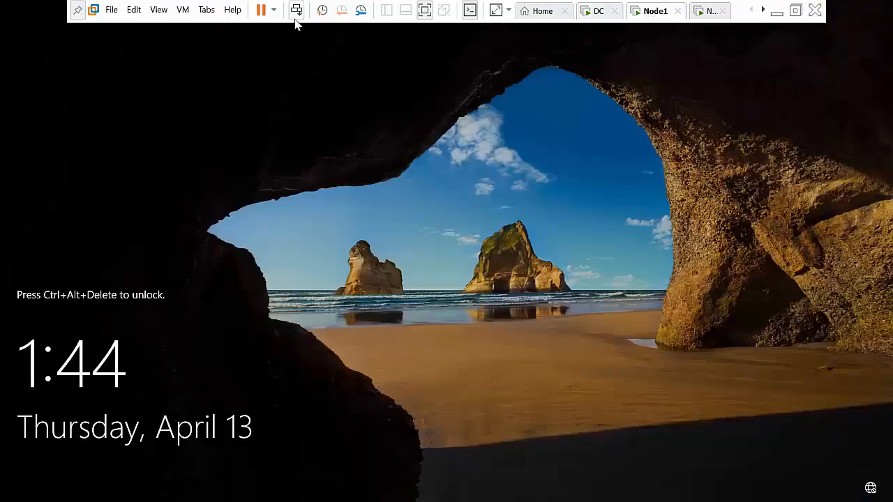
click(598, 11)
click(636, 13)
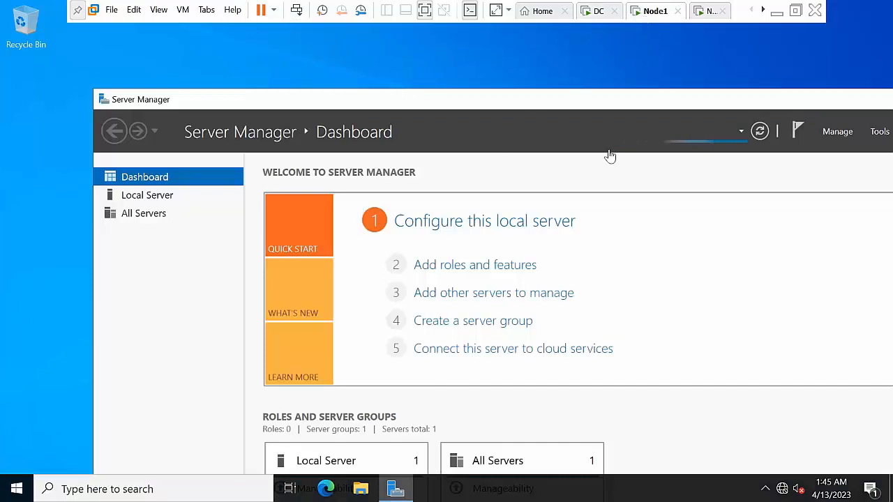
double_click(791, 103)
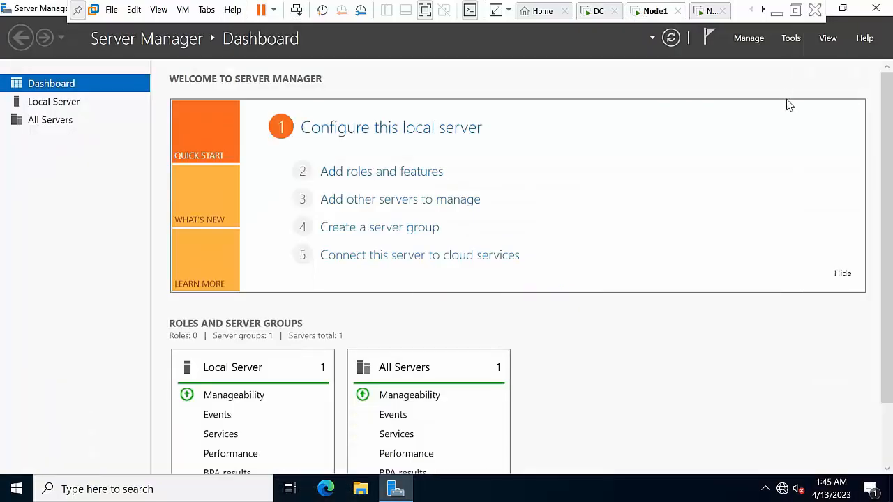
click(749, 39)
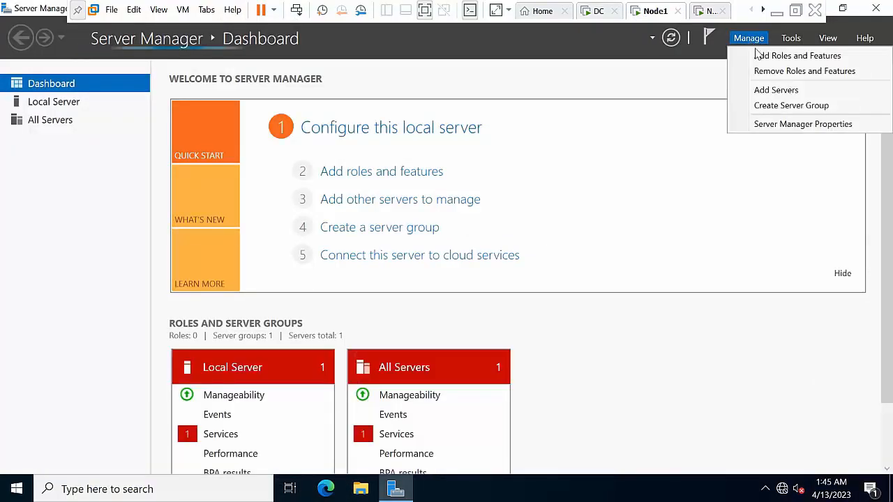
click(108, 308)
Run services.msc on Node1 and check Microsoft iSCSI Initiator Service, stopped with Manual startup
key(super+r)
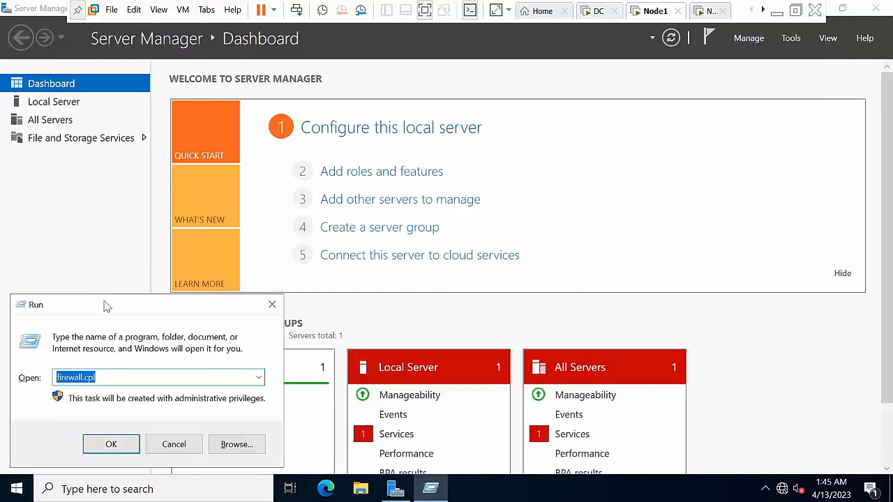
text(services.msc)
key(Return)
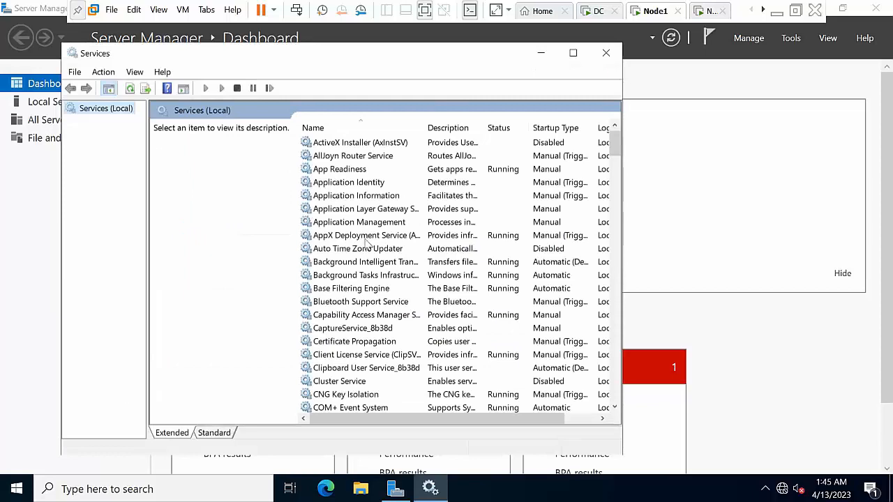
click(372, 238)
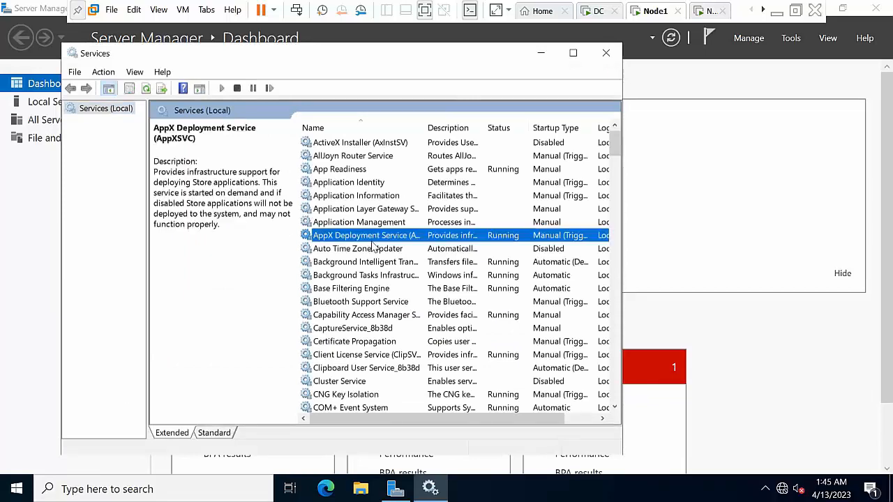
text(mi)
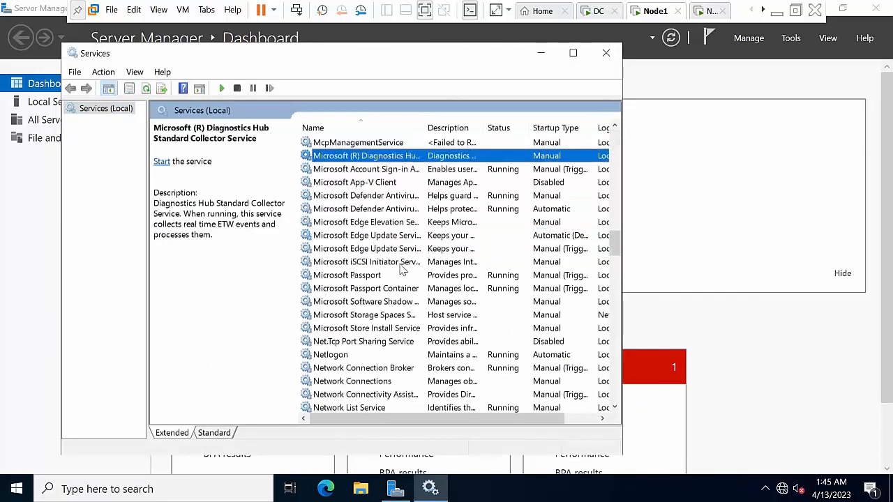
click(365, 264)
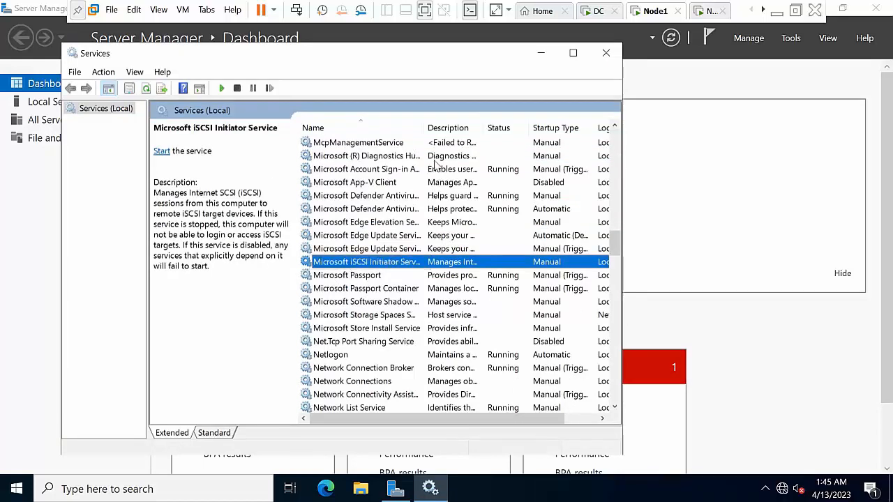
click(544, 54)
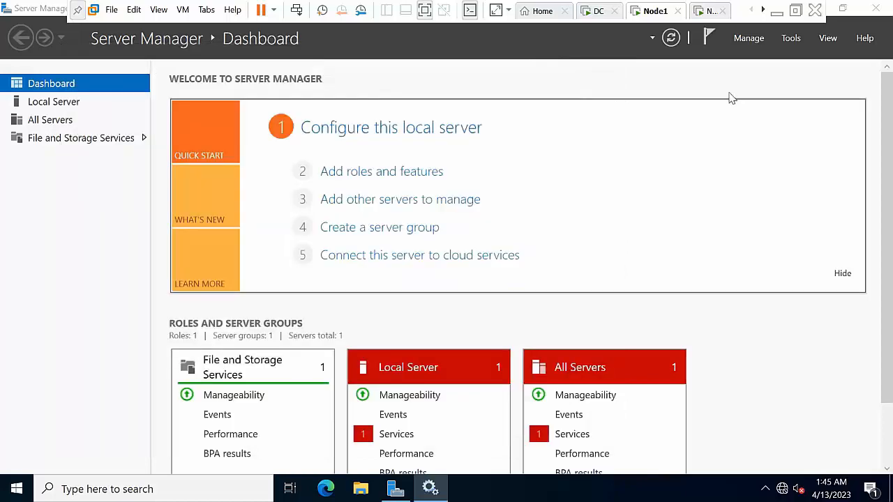
Launch iSCSI Initiator from Tools, agree to start the service, and refresh it in Services
click(788, 39)
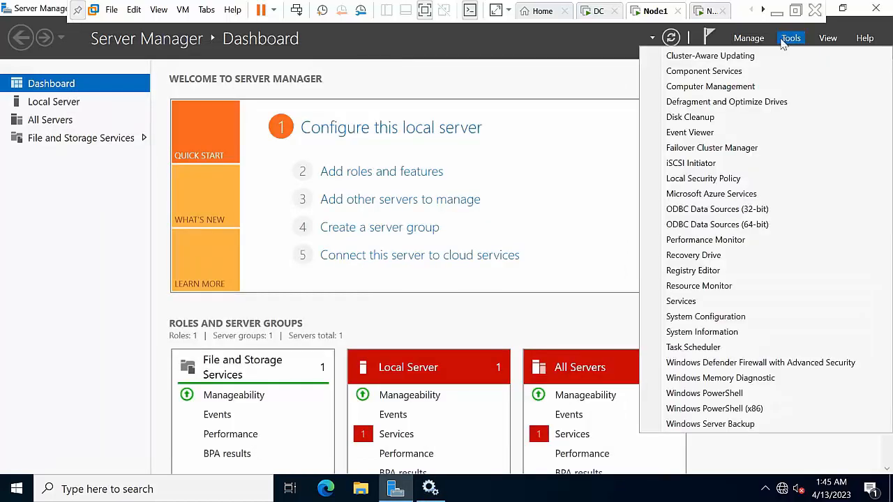
click(712, 164)
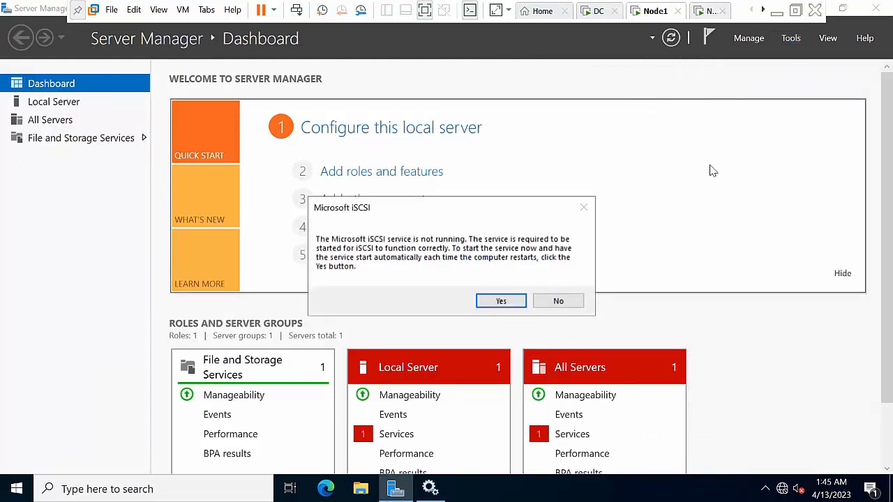
click(509, 303)
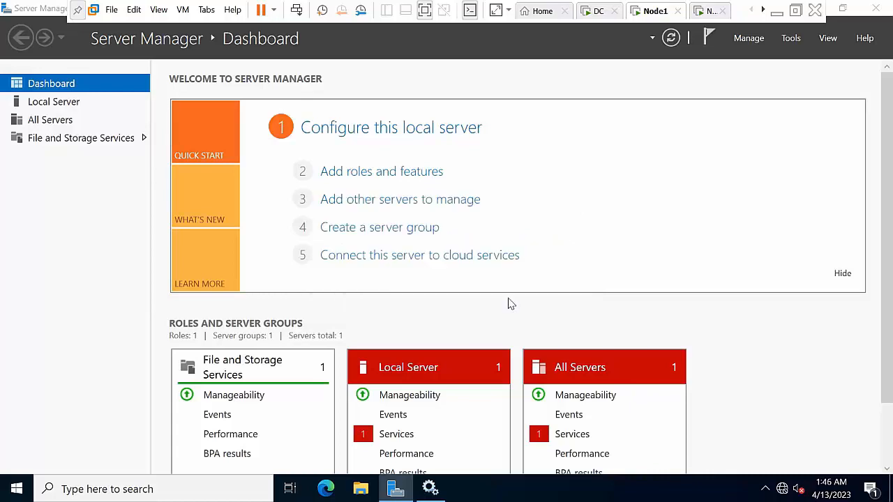
click(431, 490)
right_click(396, 263)
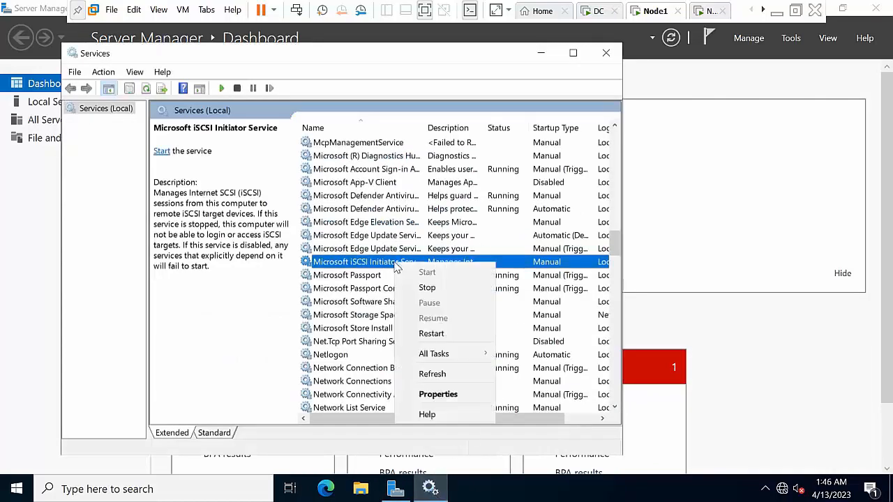
click(445, 374)
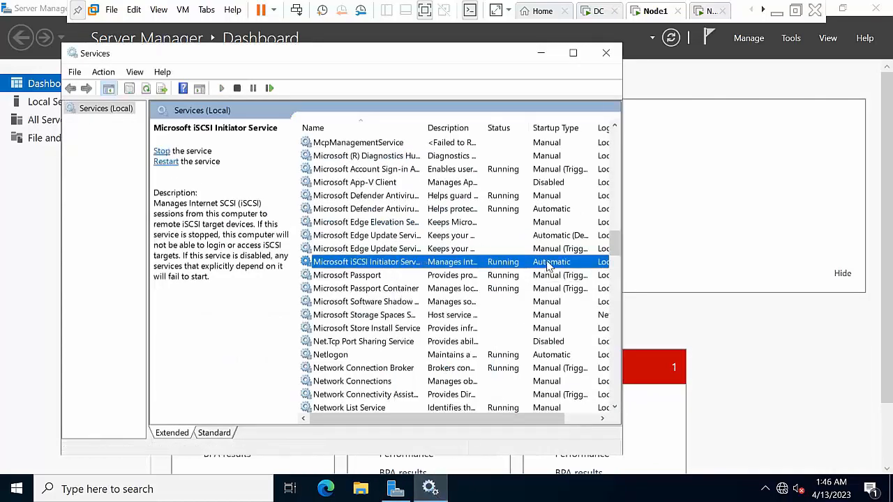
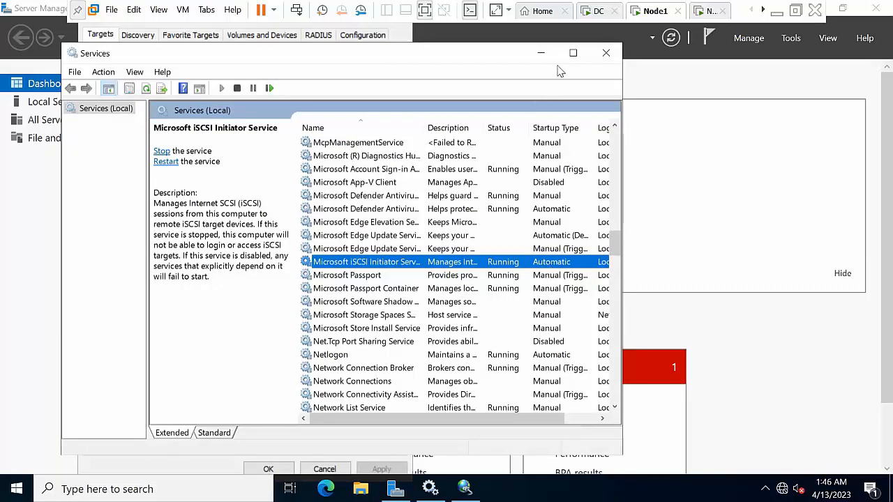
Minimize the Services window so the iSCSI Initiator Properties dialog is visible again
click(540, 53)
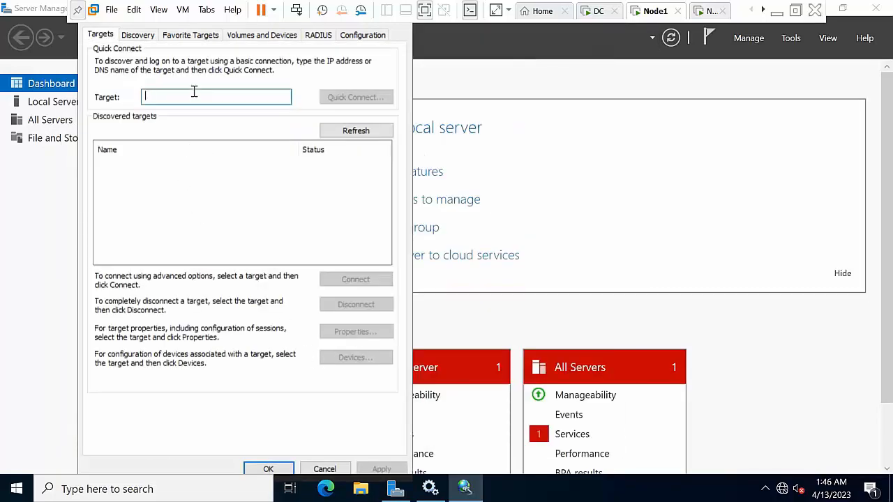
Quick-connect Node1 to iSCSI target 10.0.0.50, then close the Initiator properties
text(10)
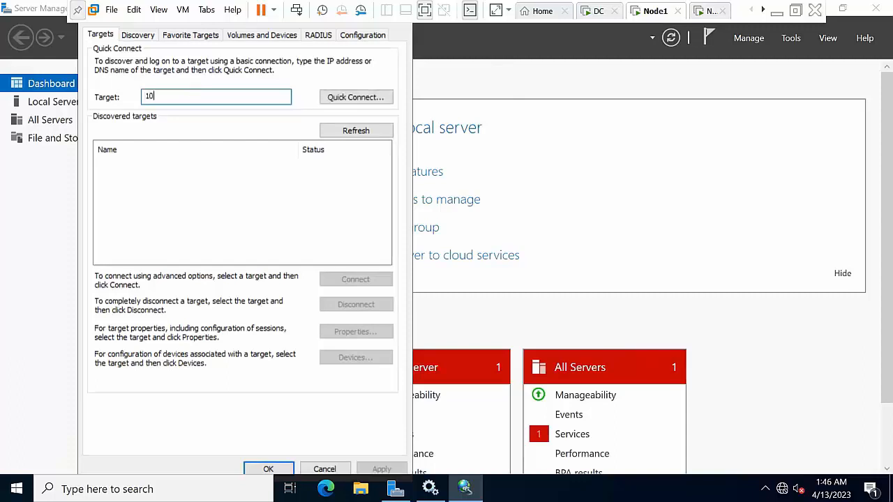
text(.0.0.50)
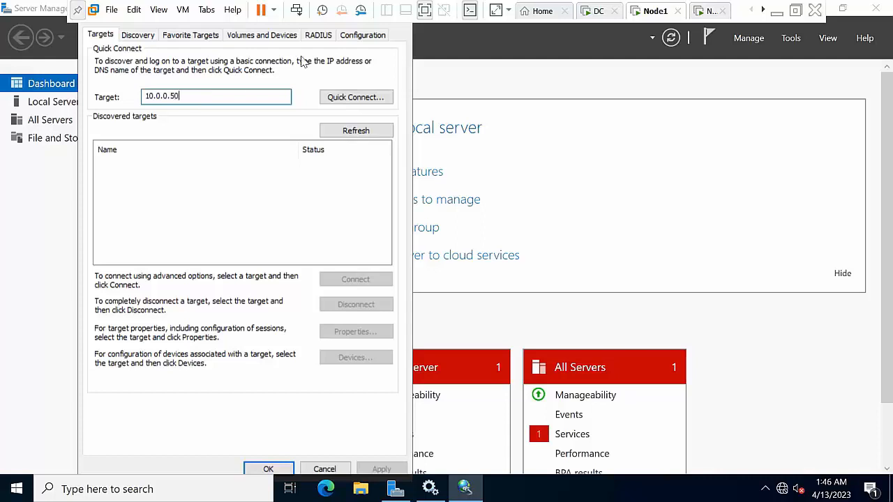
click(362, 96)
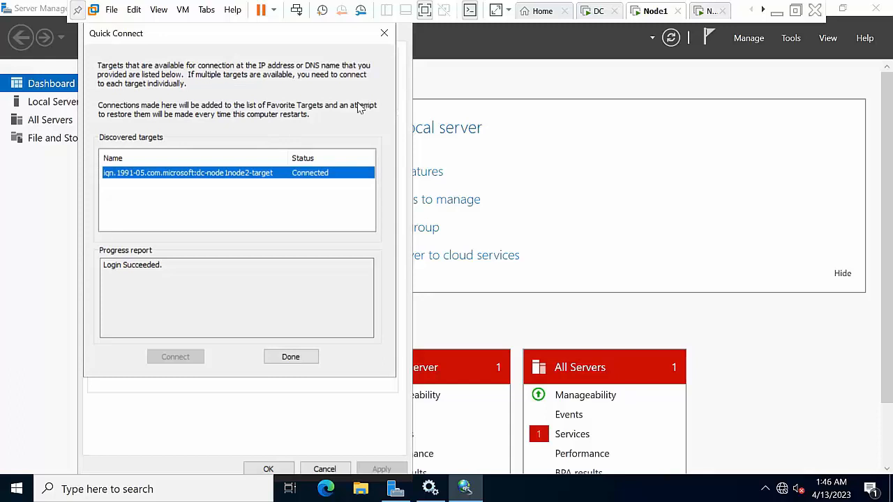
click(291, 357)
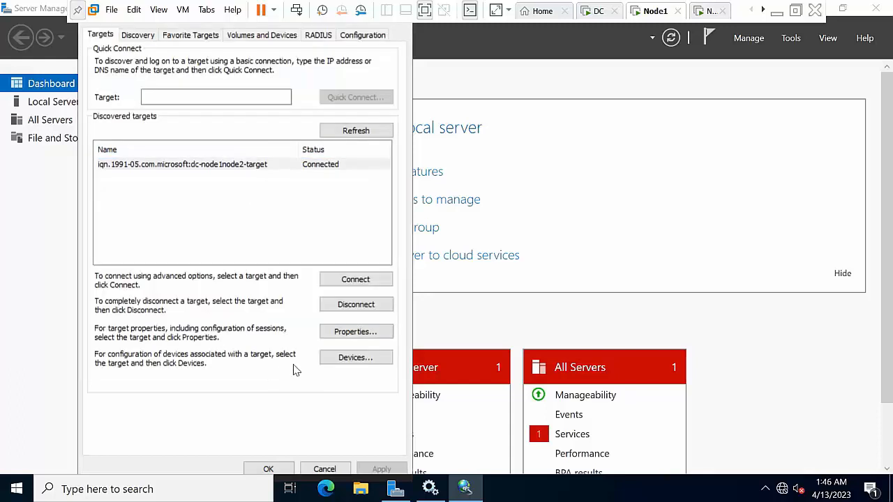
click(269, 469)
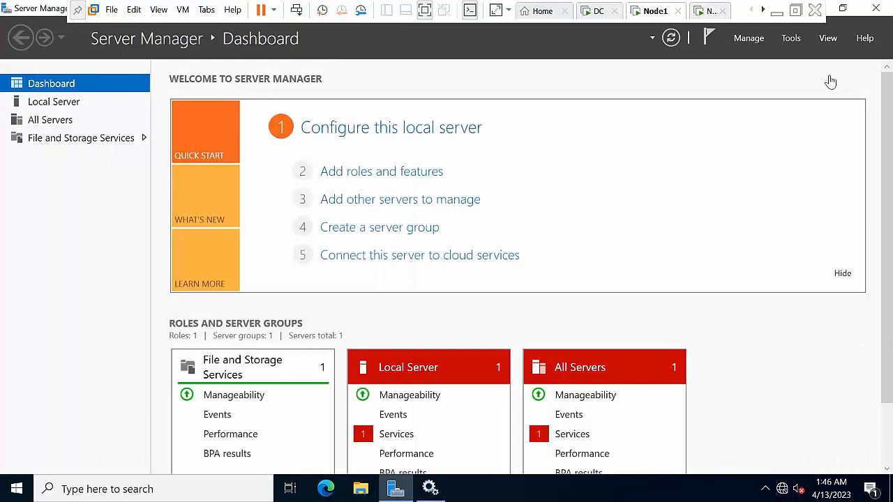
Open Disk Management inside Computer Management from Server Manager's Tools
click(789, 39)
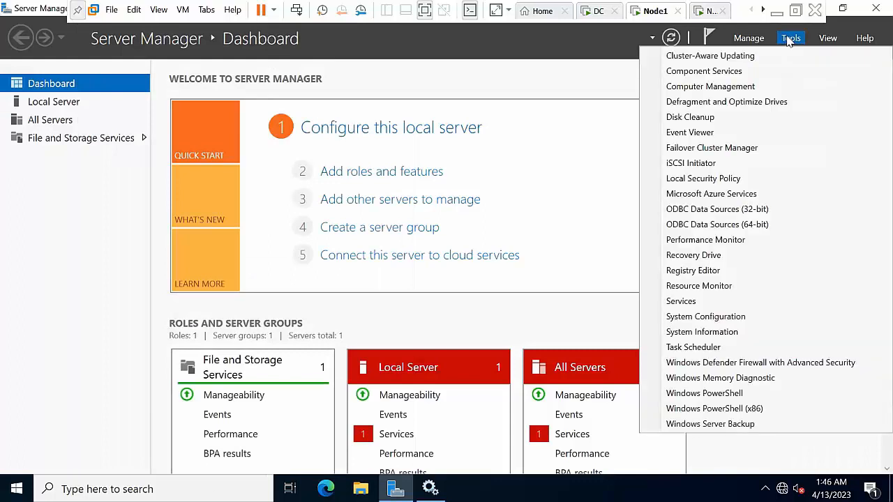
click(715, 89)
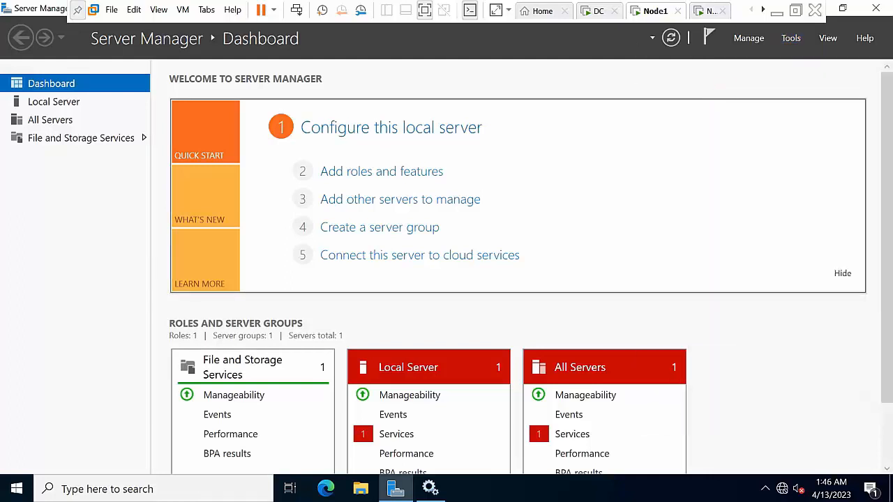
click(79, 194)
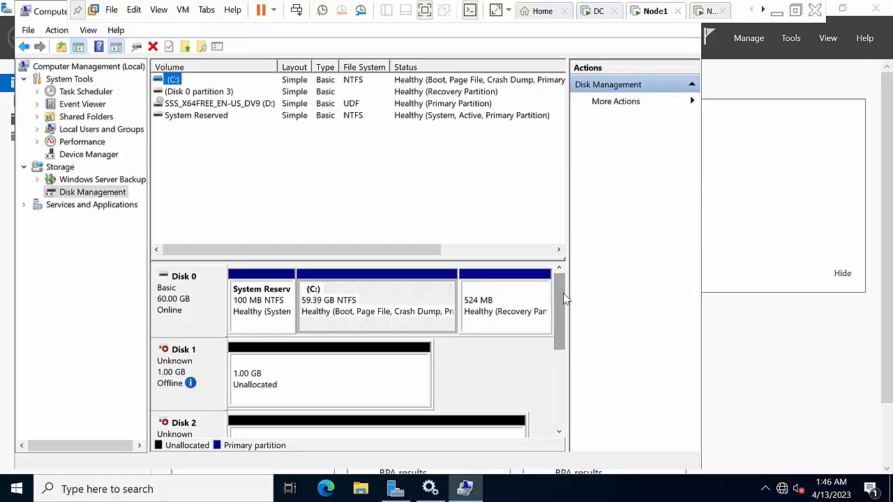
scroll(563, 293, down, 2)
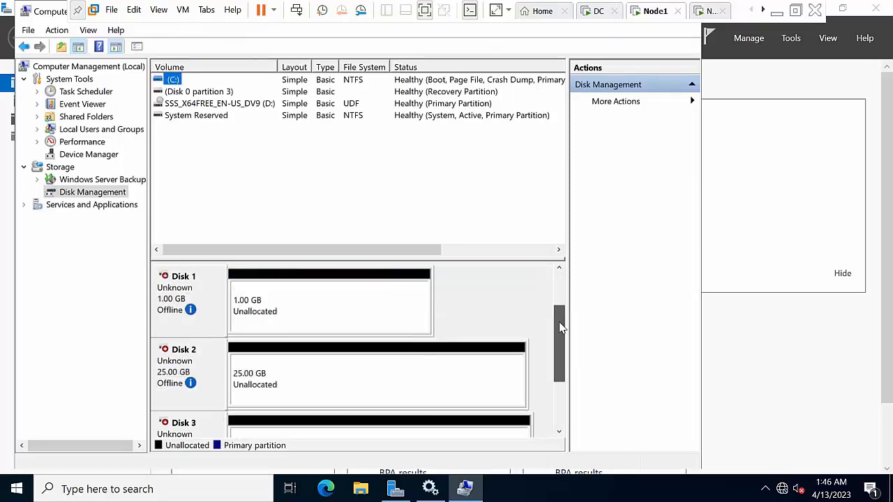
Bring Disks 1, 2 and 3 online and initialize them as MBR
right_click(168, 291)
click(189, 295)
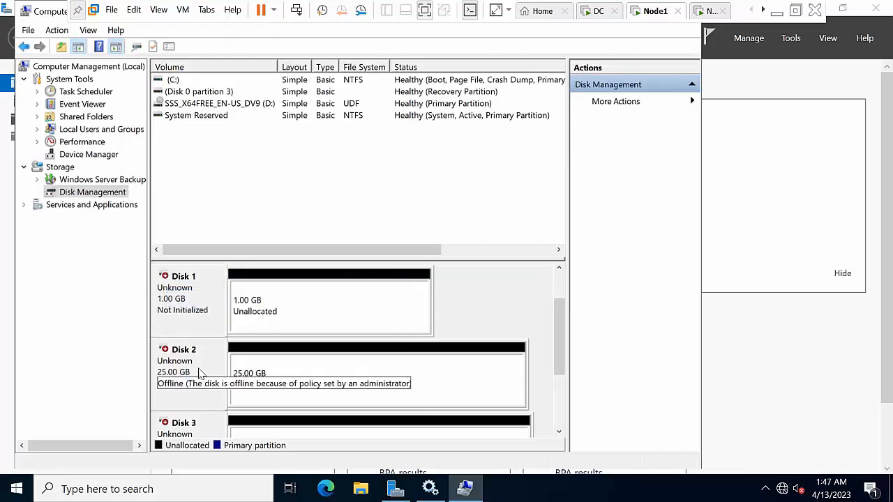
right_click(222, 360)
click(229, 365)
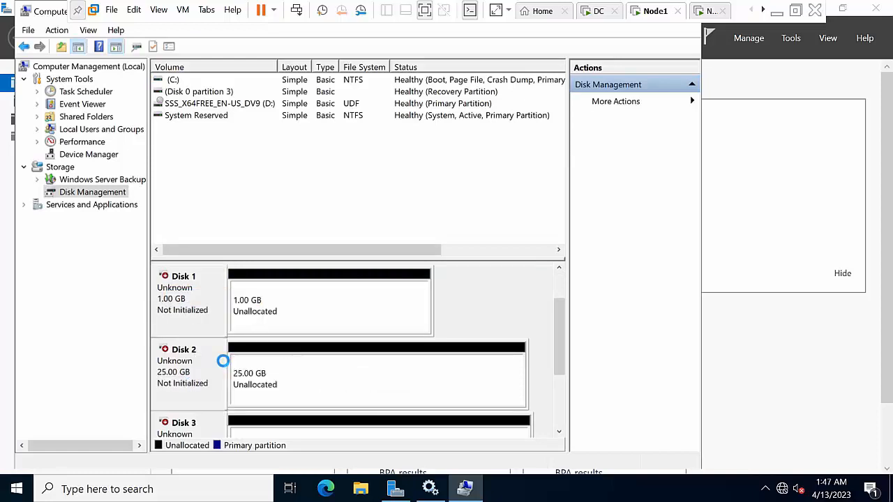
right_click(193, 438)
click(198, 383)
right_click(184, 367)
click(207, 372)
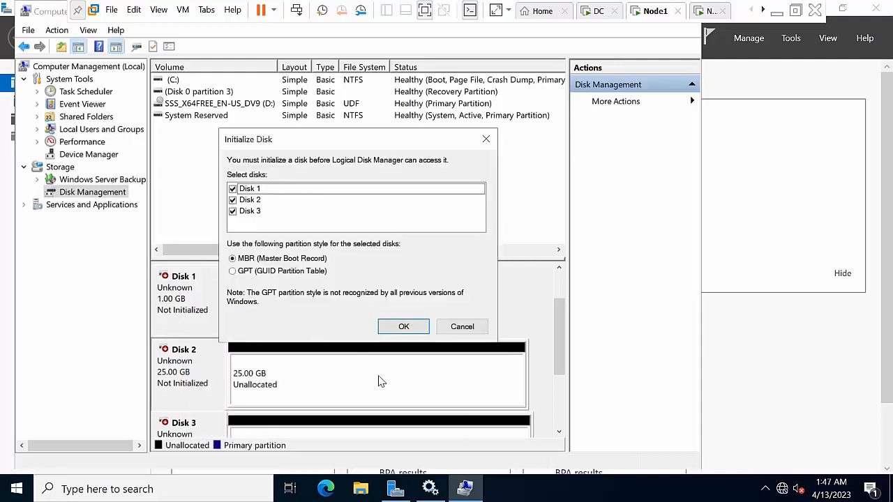
click(415, 329)
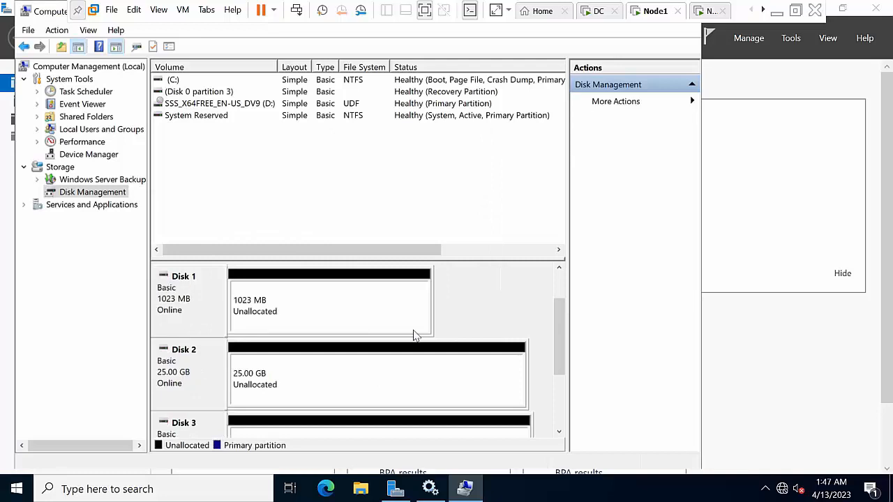
Create a full-size 1021 MB simple volume Q: on Disk 1, formatted NTFS with 64K allocation units
right_click(266, 301)
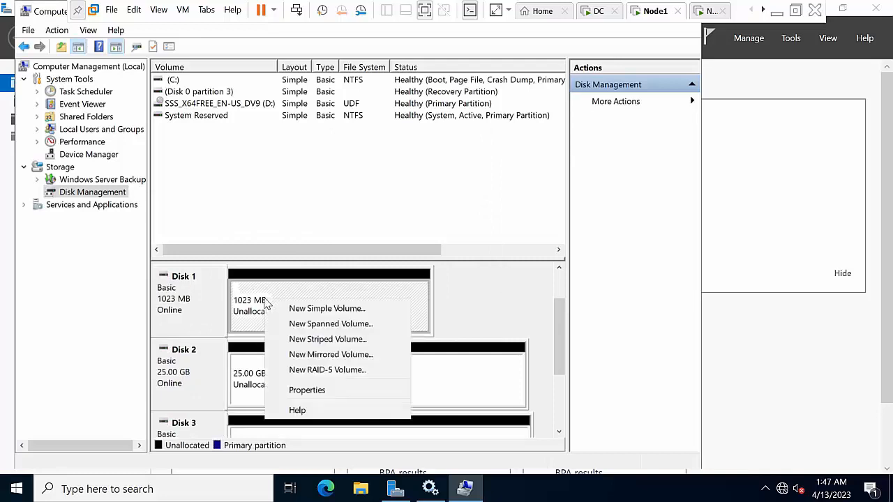
click(292, 312)
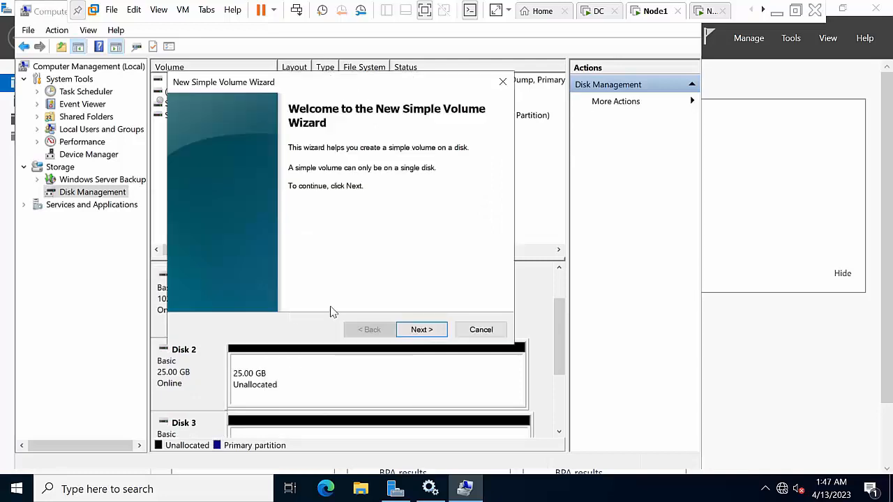
click(427, 330)
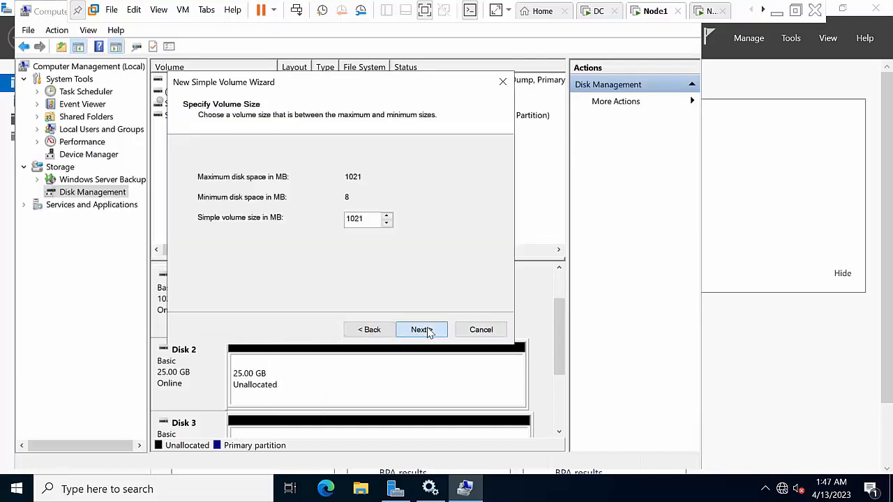
click(427, 333)
click(398, 177)
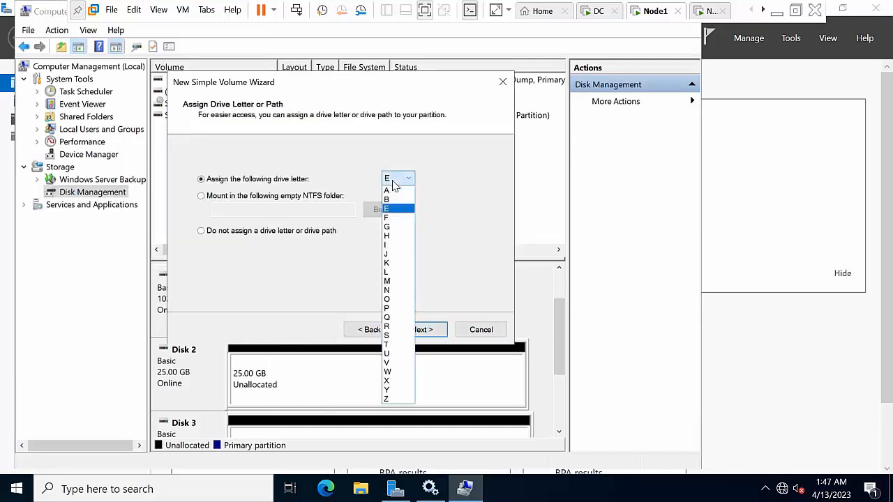
click(392, 318)
click(430, 331)
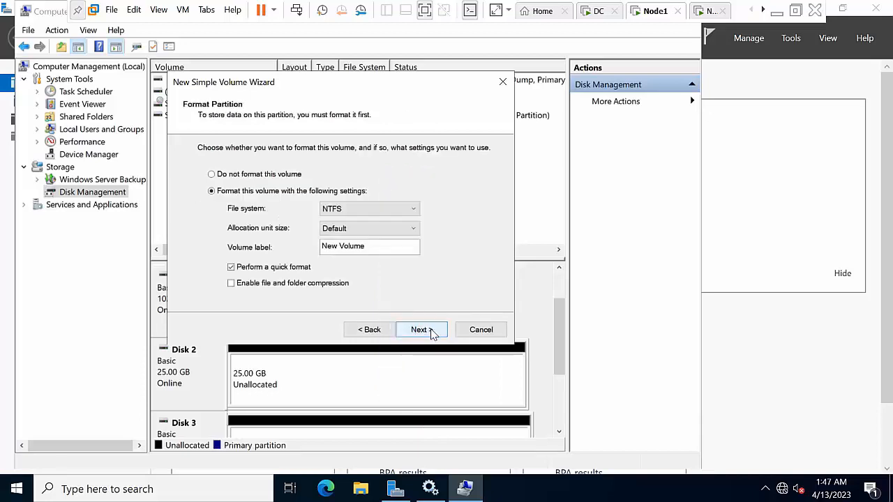
click(351, 230)
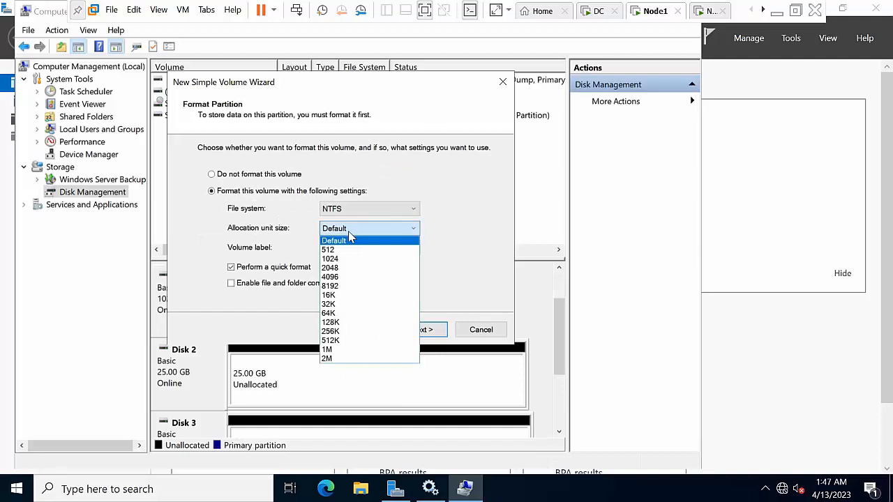
click(345, 316)
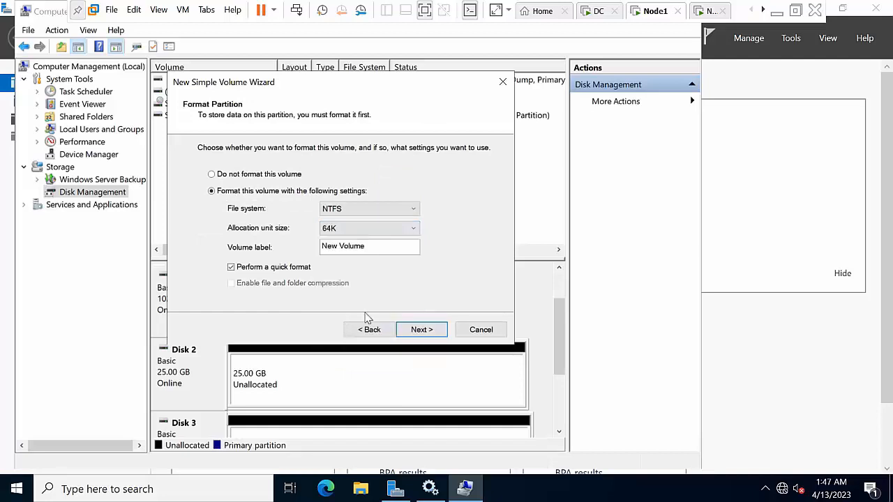
click(419, 329)
click(419, 330)
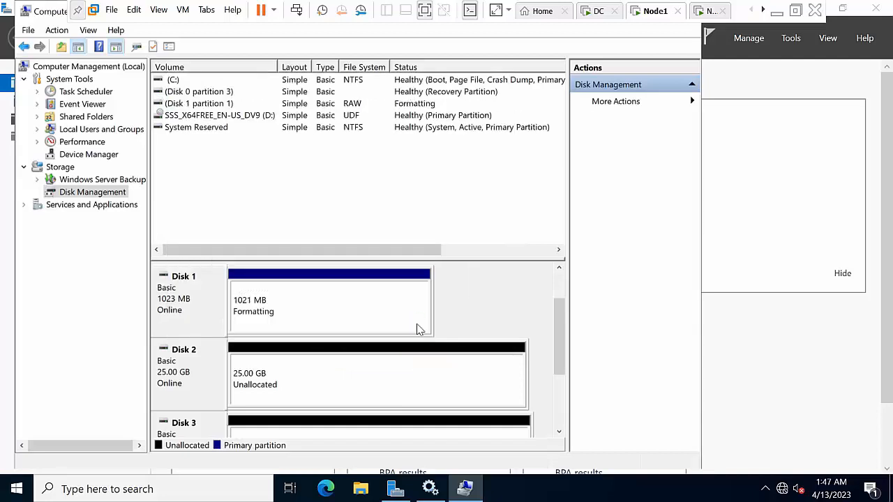
click(368, 365)
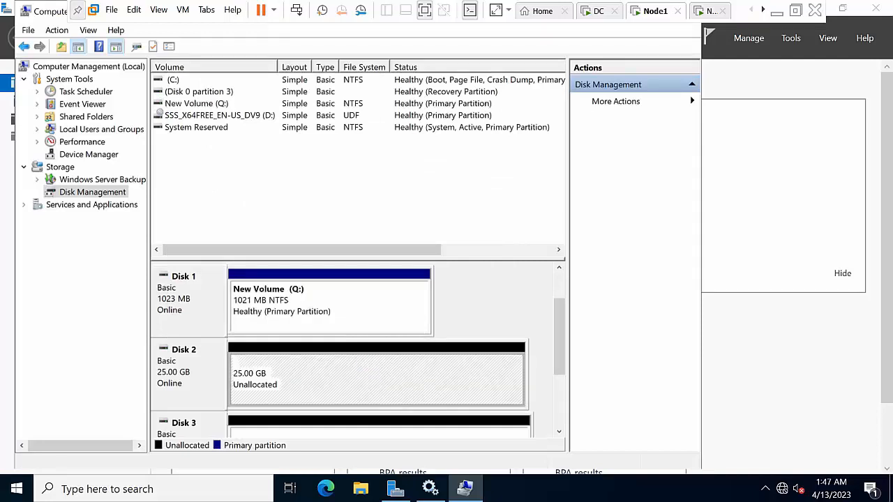
right_click(369, 369)
Create a full-size NTFS volume on Disk 2 with 64K allocation units
click(429, 254)
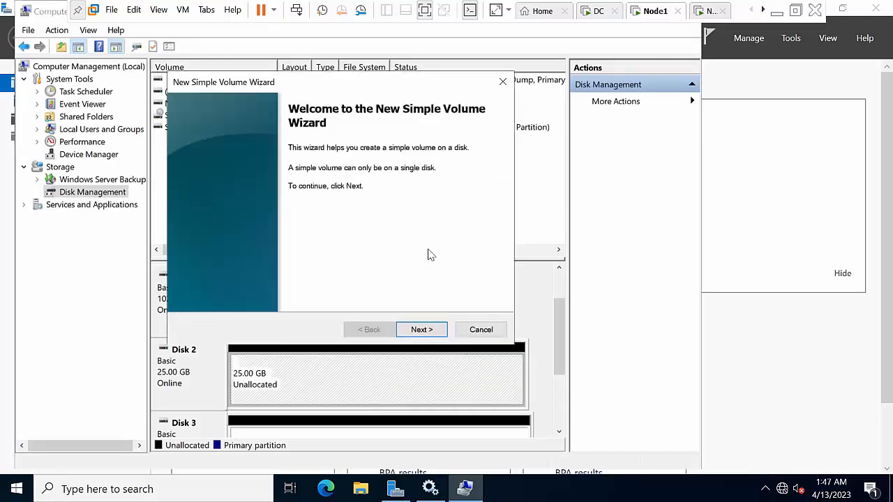
click(421, 331)
click(422, 331)
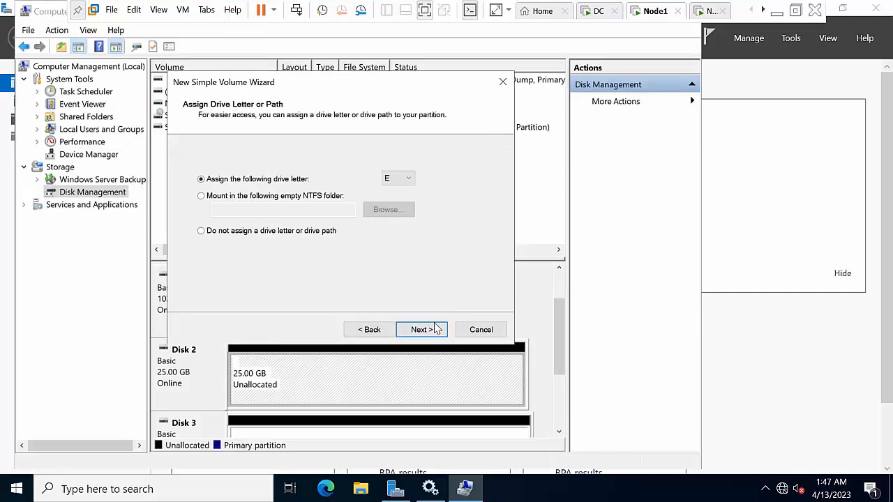
click(423, 329)
click(408, 229)
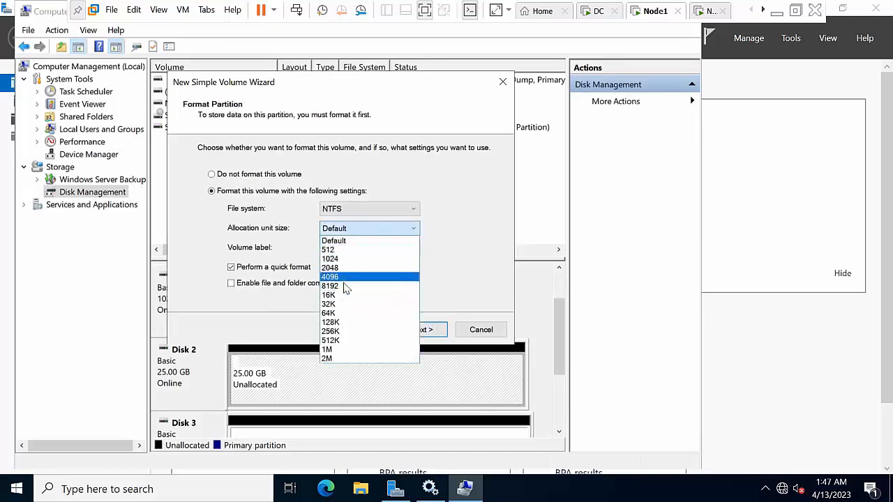
click(336, 314)
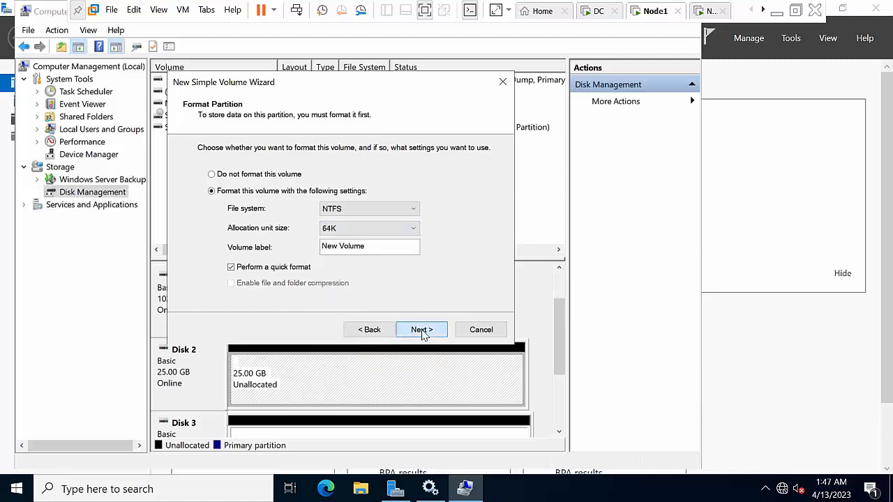
click(422, 331)
click(422, 332)
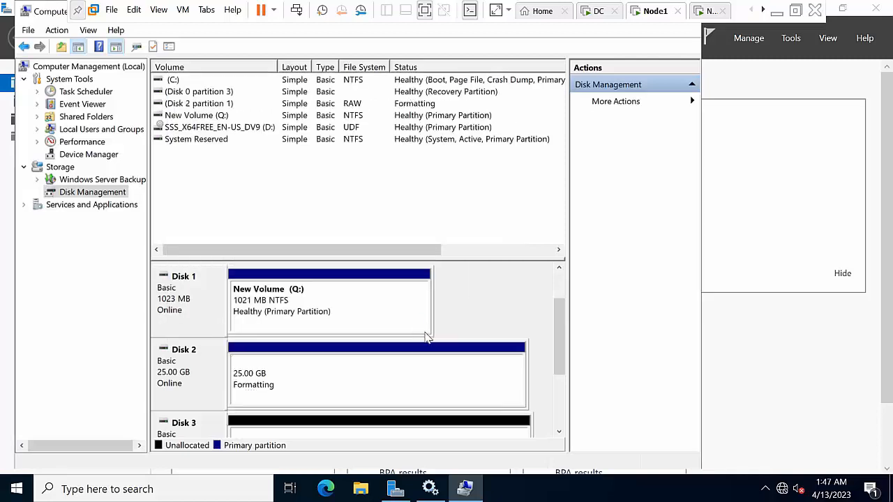
Create a 30717 MB simple volume on Disk 3 with the proposed letter and 64K allocation units
right_click(402, 434)
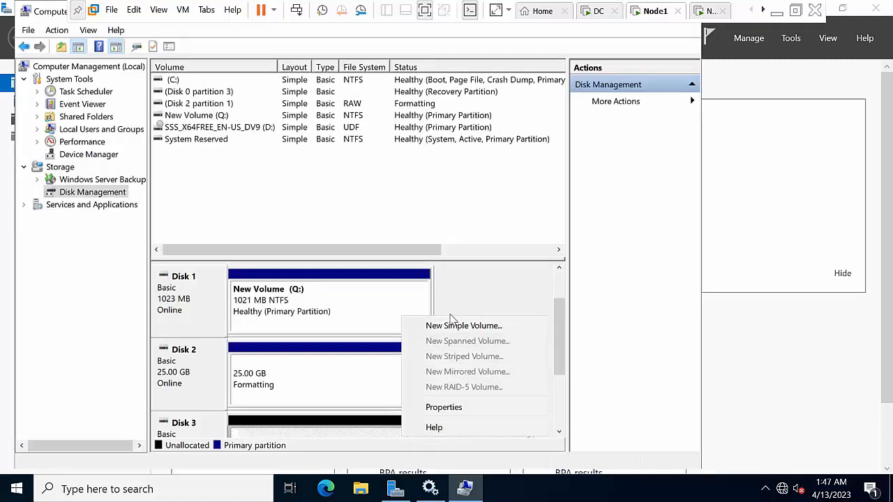
right_click(425, 431)
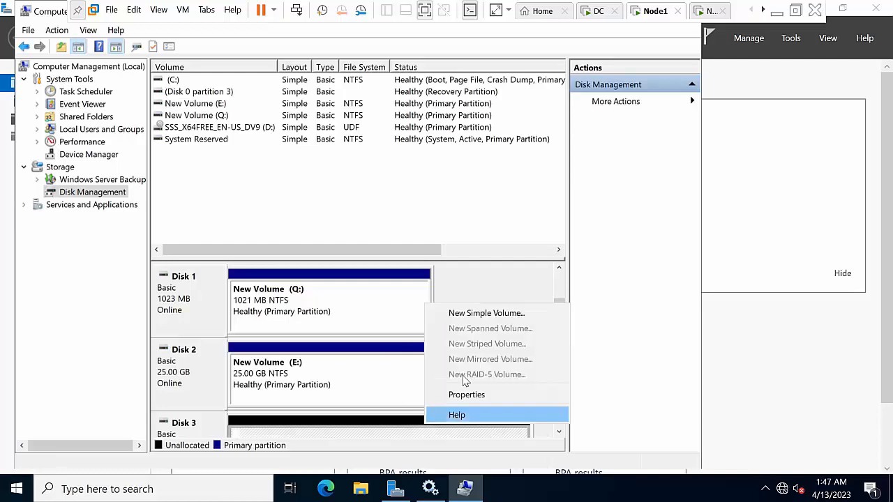
click(481, 314)
click(421, 332)
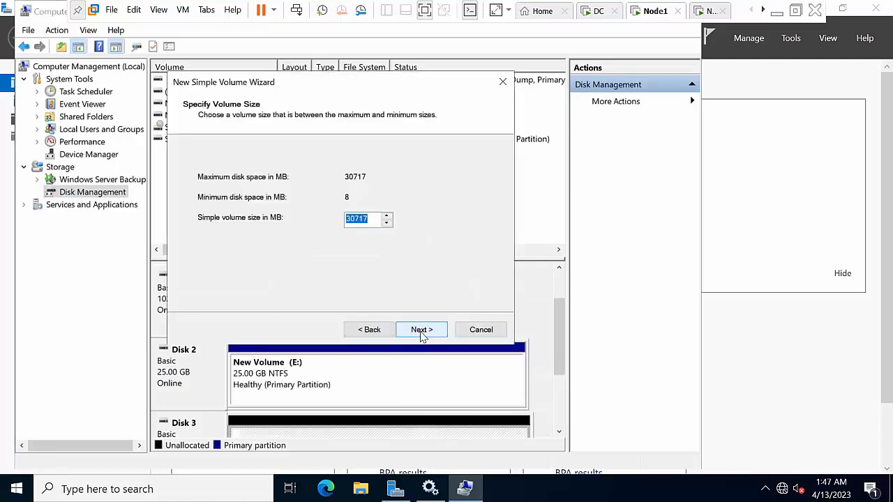
click(421, 332)
click(422, 330)
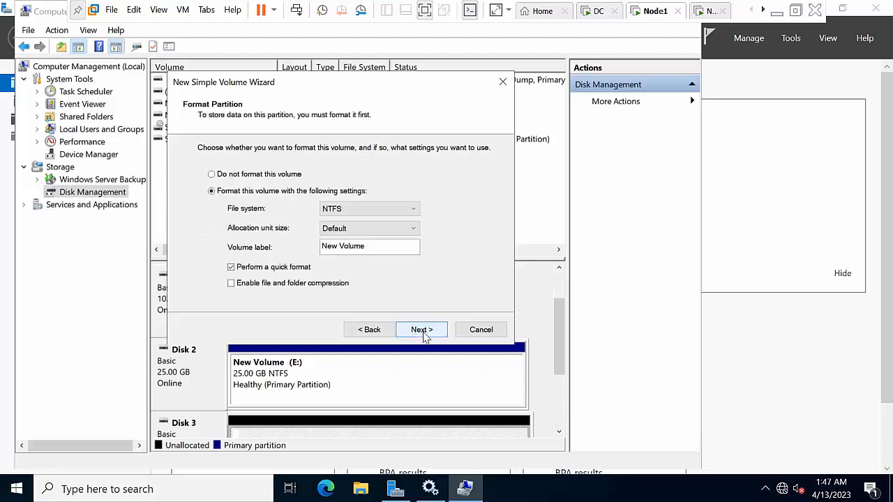
click(376, 229)
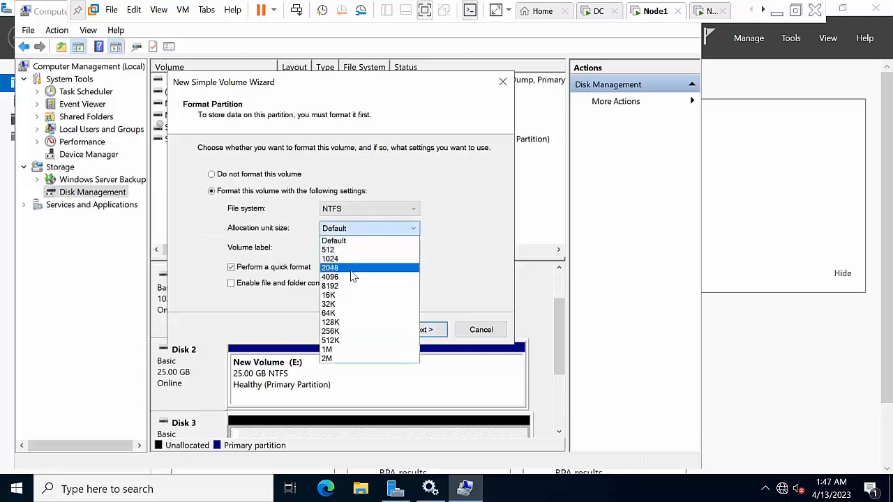
click(341, 314)
click(429, 331)
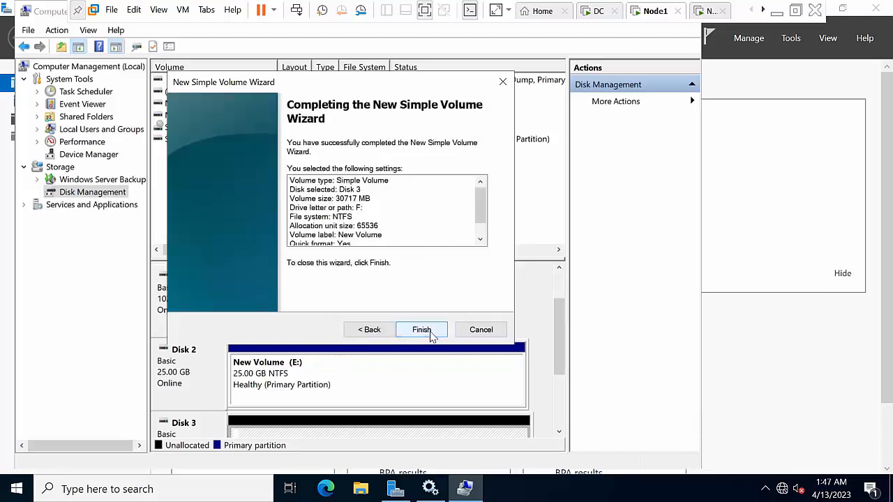
click(427, 332)
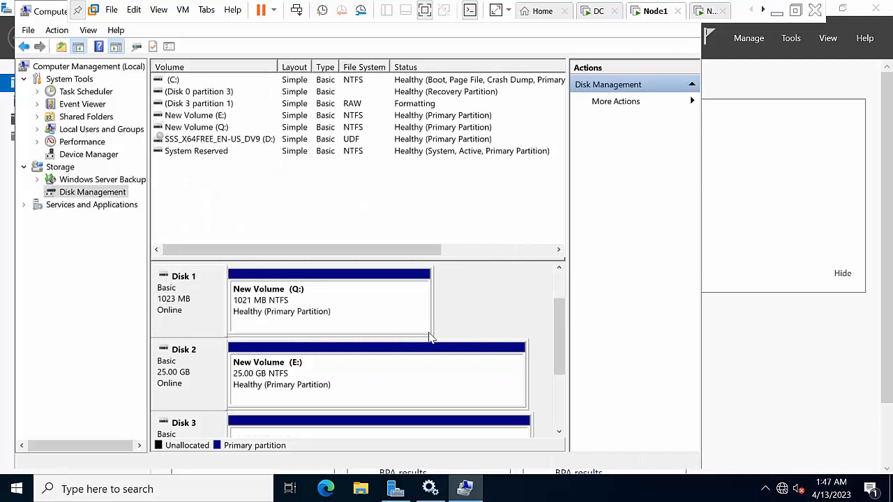
Check that This PC lists E:, F: and Q:, then switch to the second node's VM
click(360, 487)
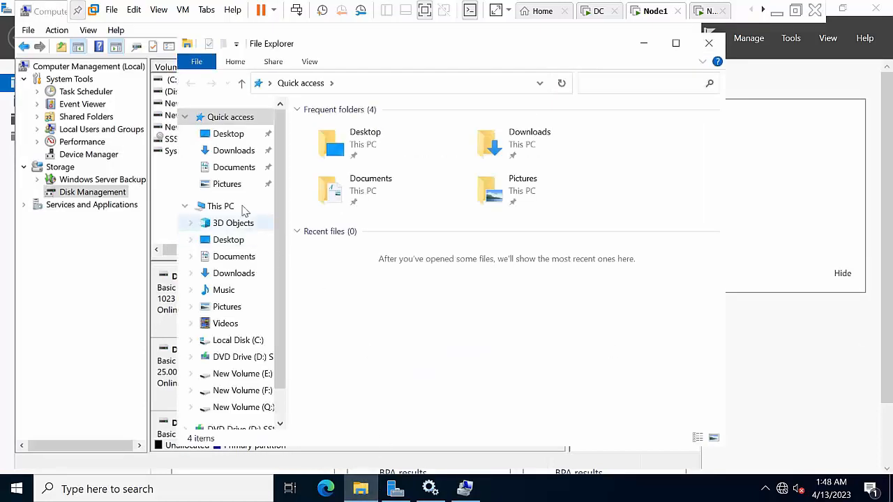
click(210, 207)
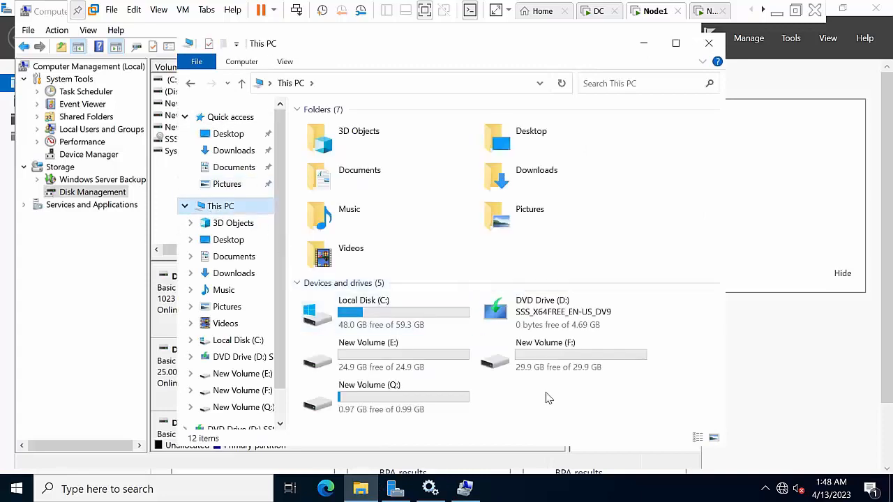
click(643, 43)
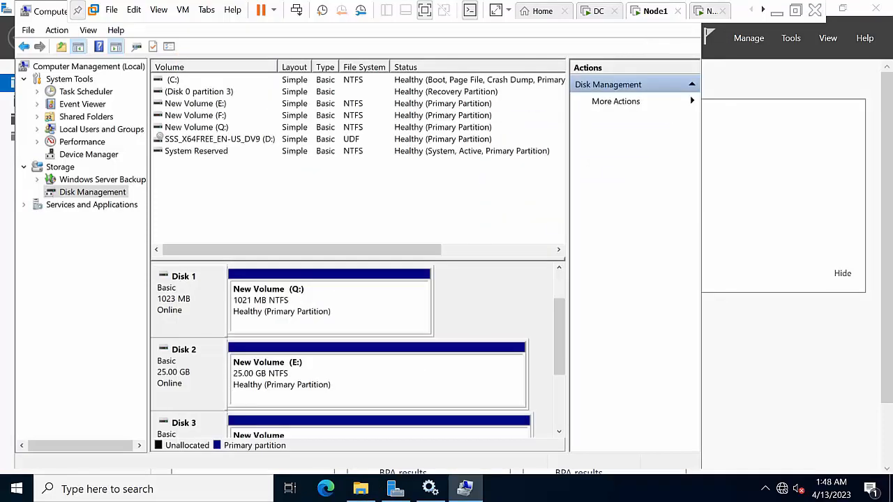
click(705, 10)
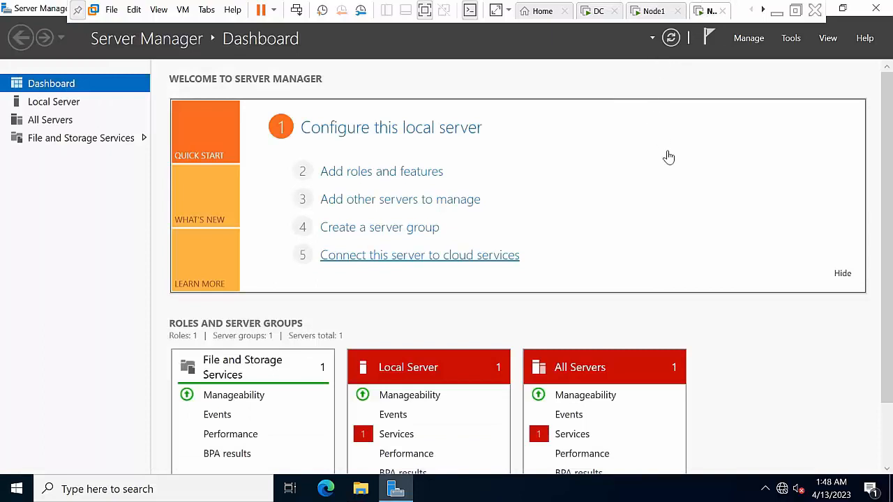
click(791, 39)
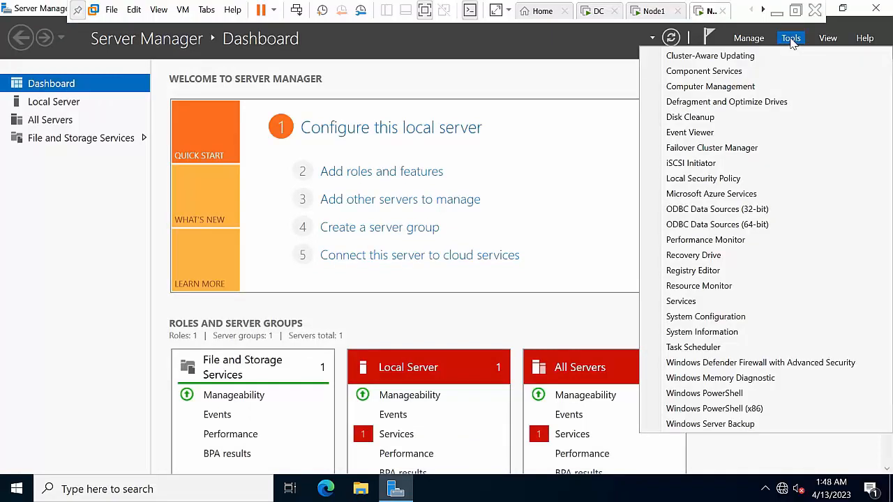
Start the iSCSI service on the second node and quick-connect it to target 10.0.0.50
click(719, 166)
click(504, 302)
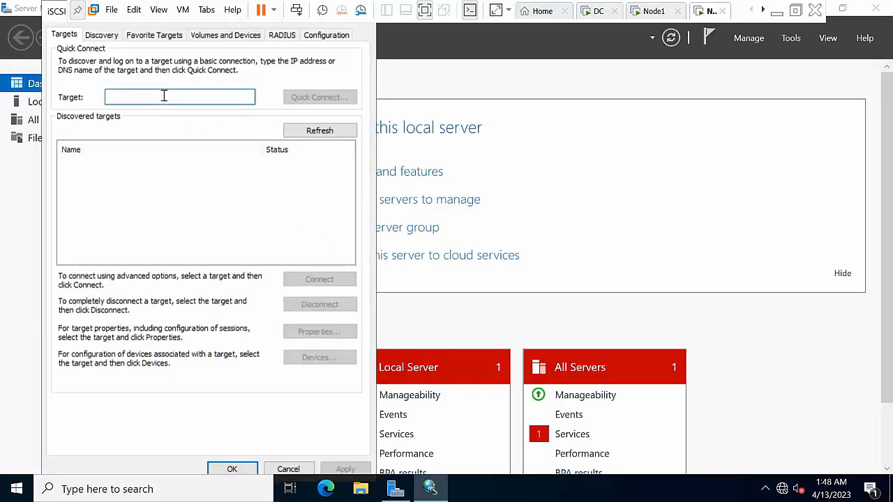
text(10.0.0.50)
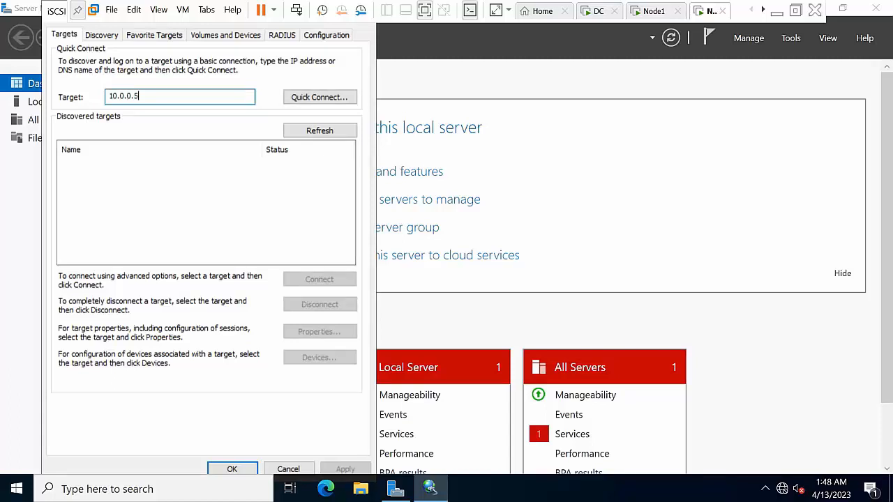
click(321, 99)
click(268, 359)
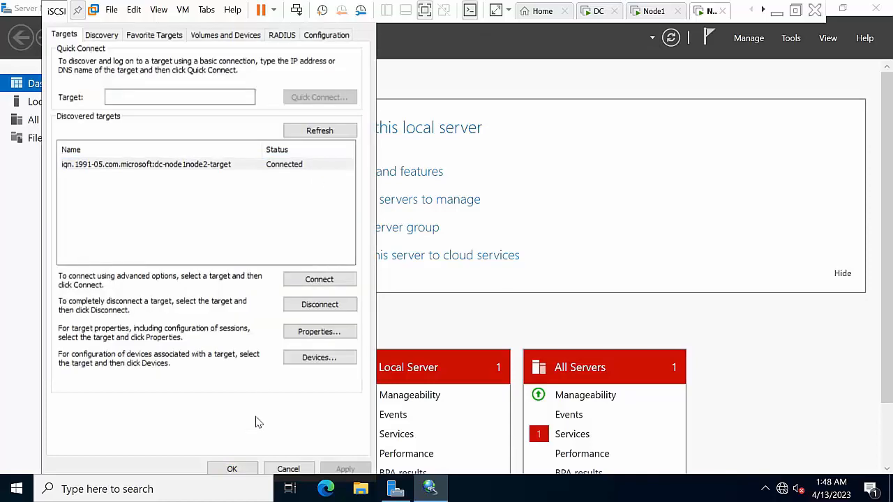
click(234, 469)
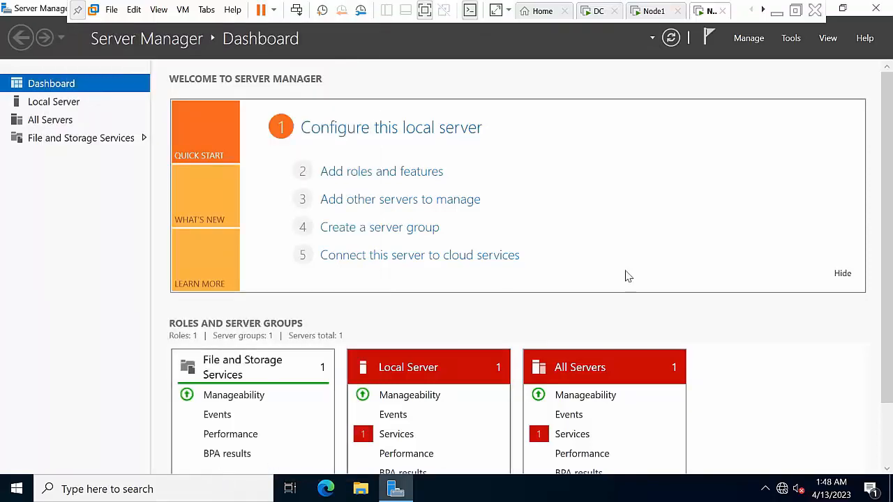
Open Disk Management on the second node and bring Disk 1 online
click(797, 42)
click(731, 86)
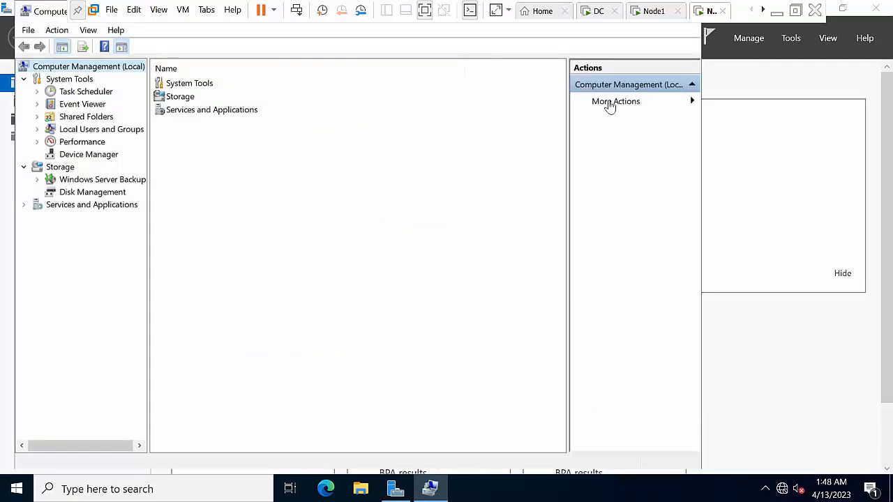
click(93, 196)
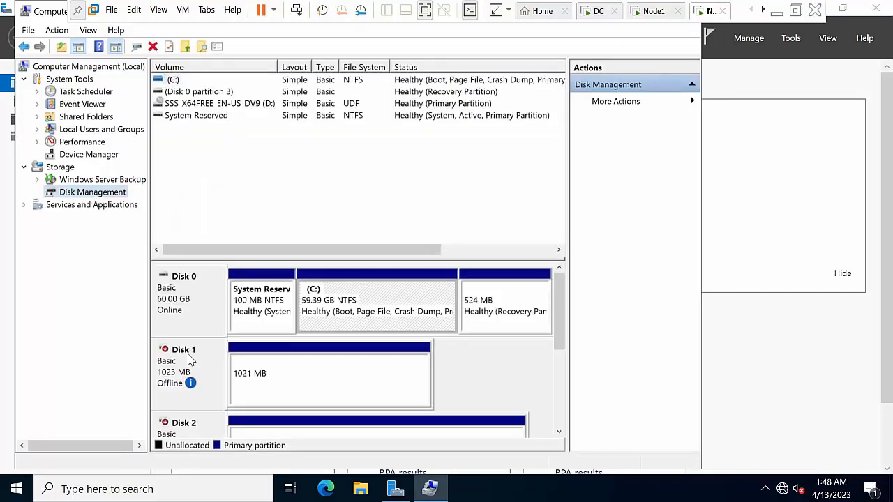
right_click(195, 356)
click(216, 365)
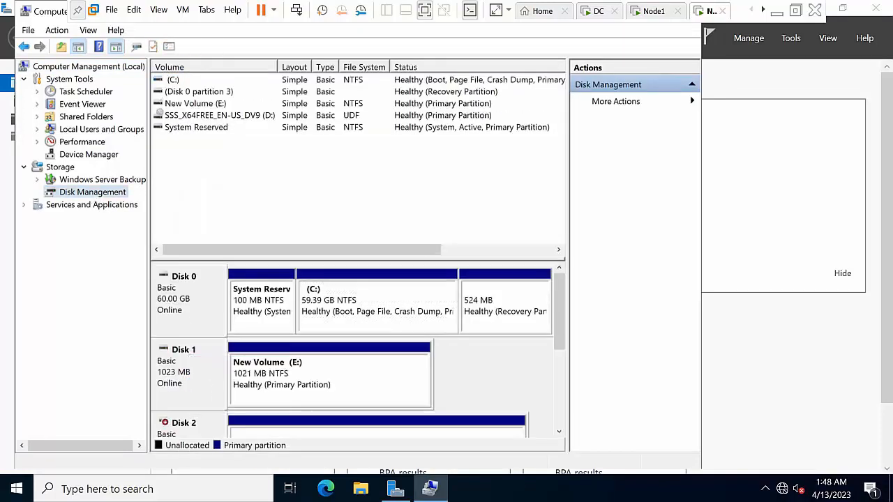
Change the drive letter of the E: volume to Q
right_click(280, 377)
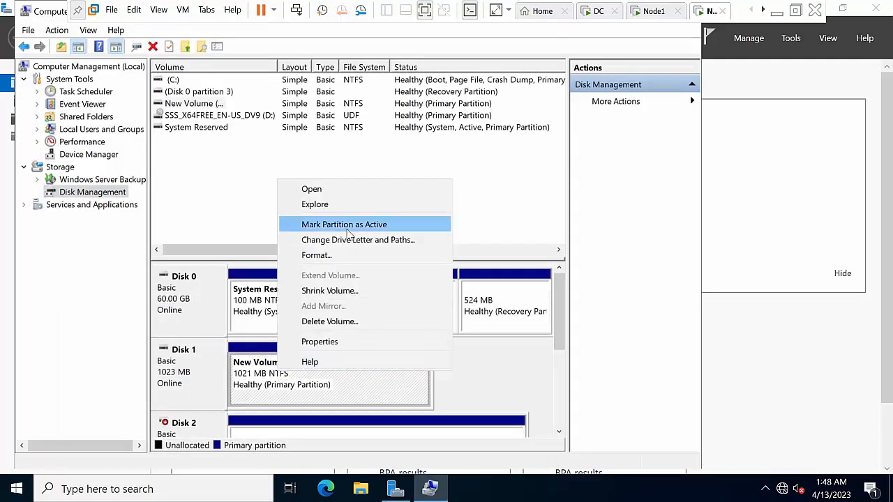
click(349, 239)
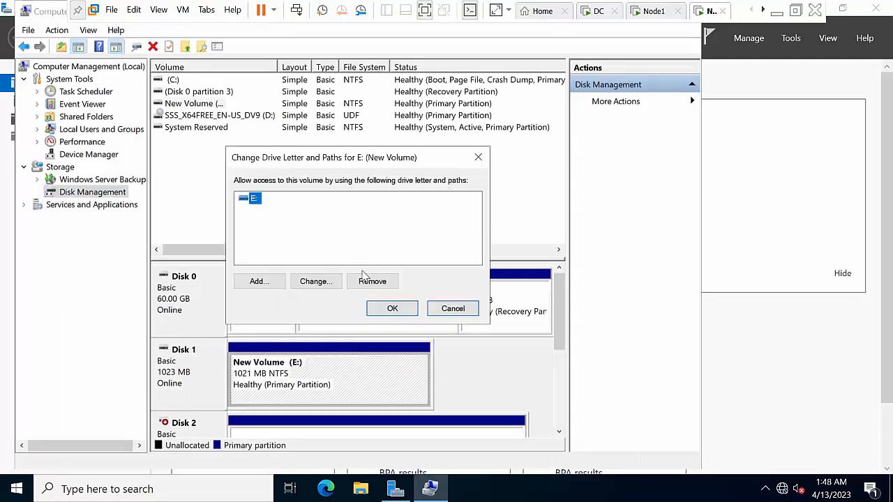
click(327, 281)
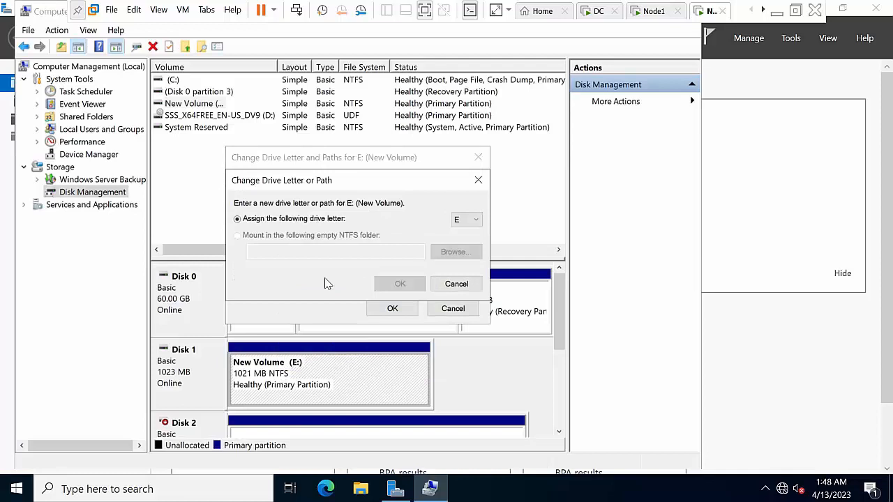
click(467, 220)
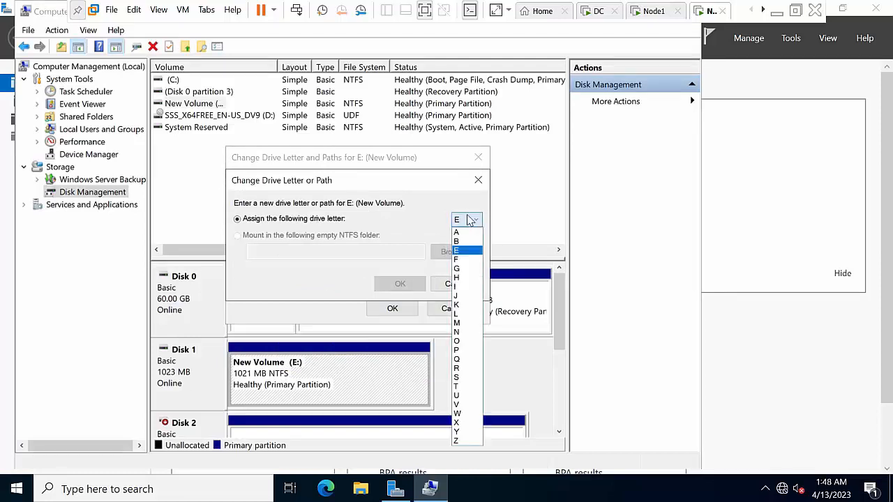
click(463, 368)
click(412, 284)
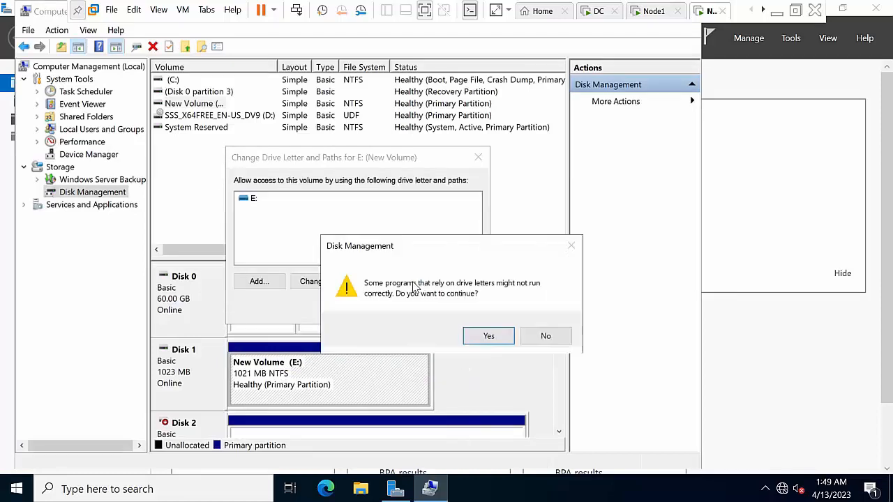
click(468, 335)
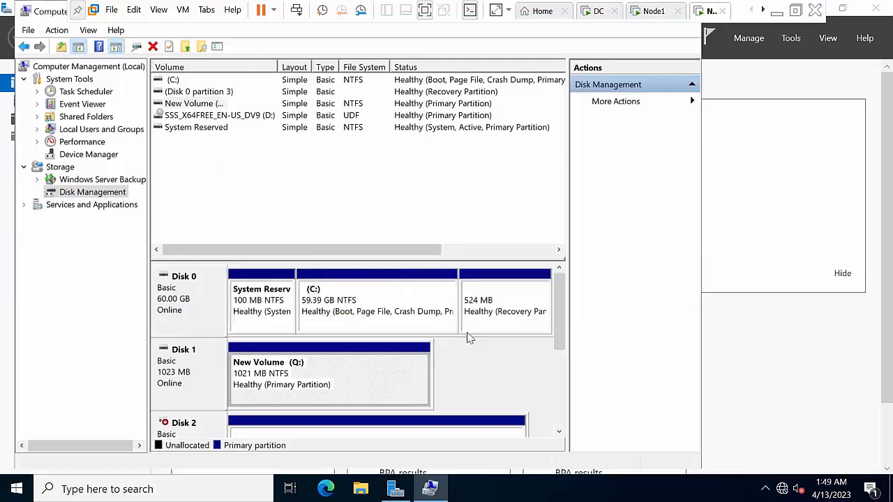
Bring Disk 2 and Disk 3 online
right_click(202, 423)
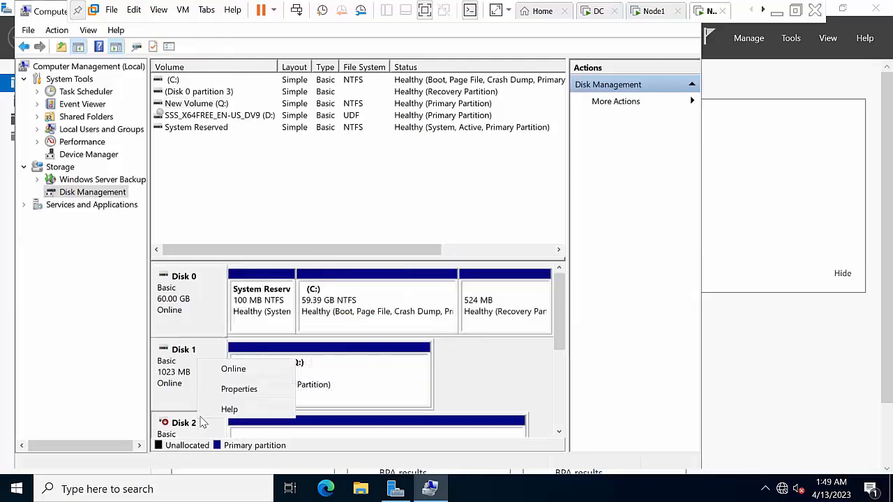
click(235, 369)
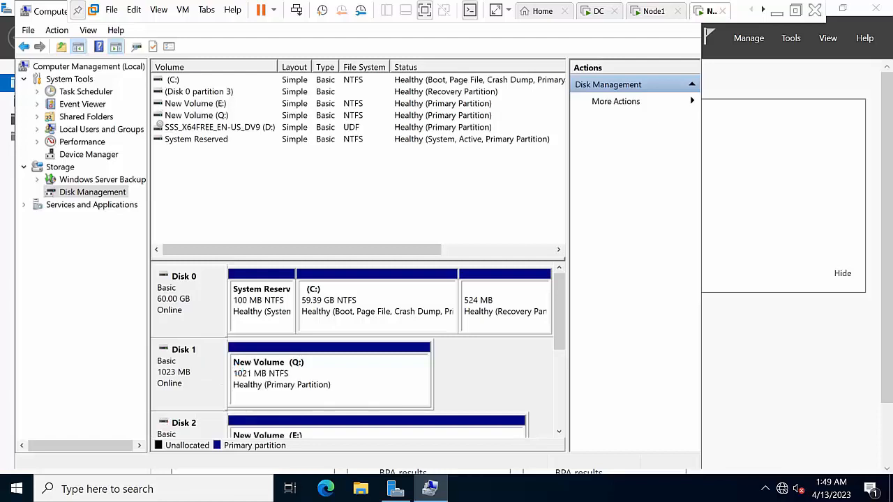
mouse_move(558, 291)
mouse_down()
mouse_move(566, 326)
mouse_move(559, 387)
mouse_up()
click(324, 308)
right_click(317, 316)
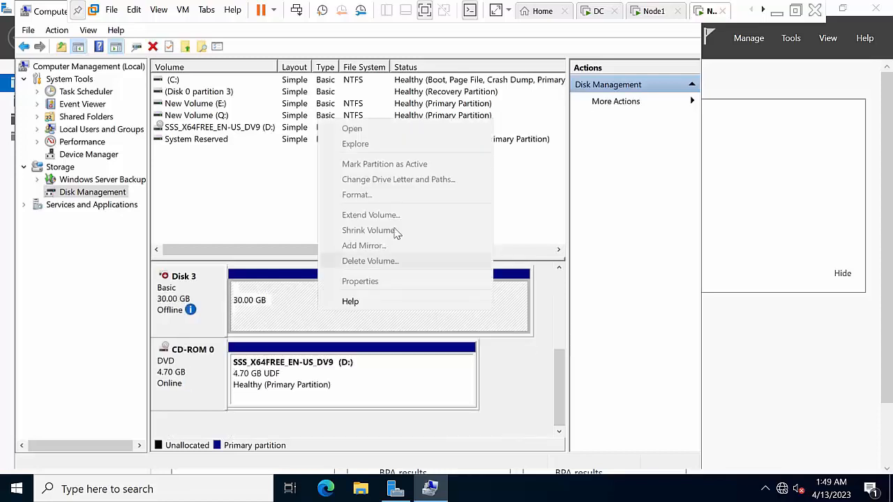
click(188, 305)
right_click(187, 304)
click(187, 305)
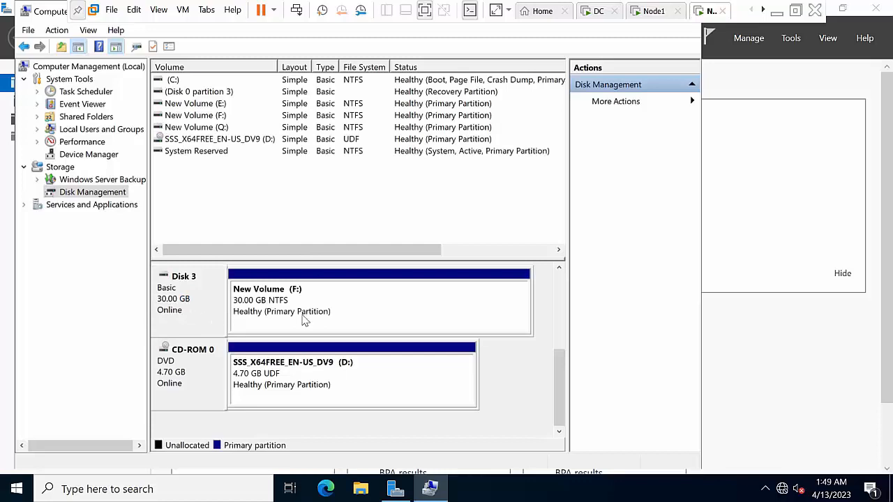
drag(560, 377, 556, 334)
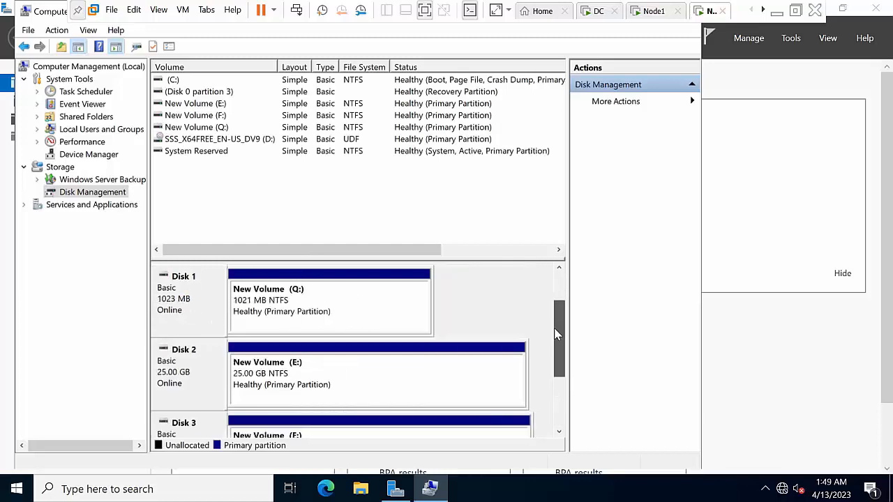
Format the Q: volume as NTFS, changed from FAT32, with 64K allocation units
right_click(316, 297)
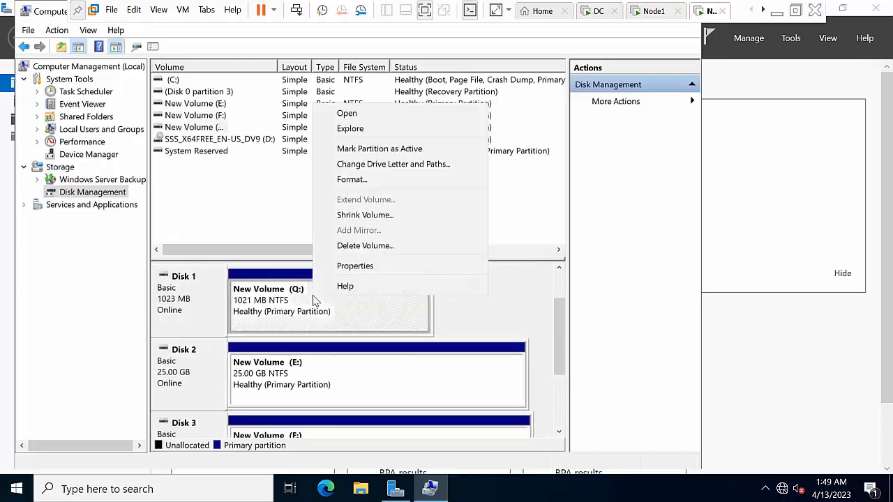
click(370, 180)
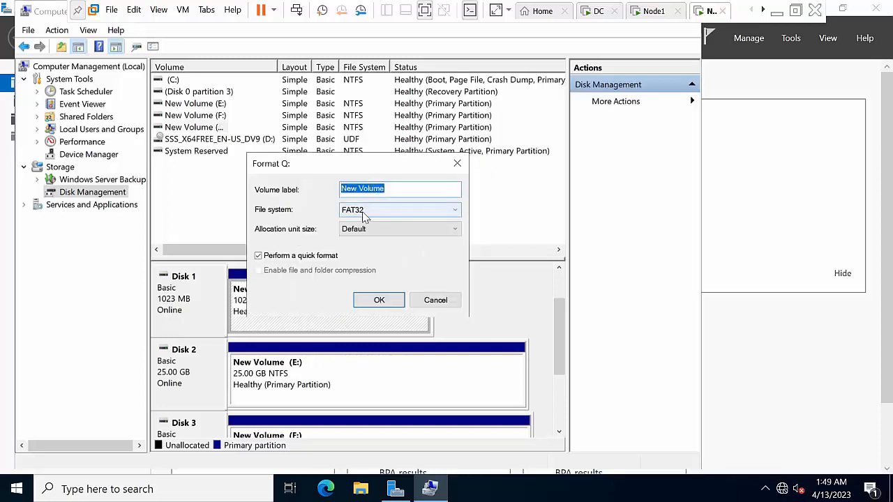
click(368, 213)
click(369, 223)
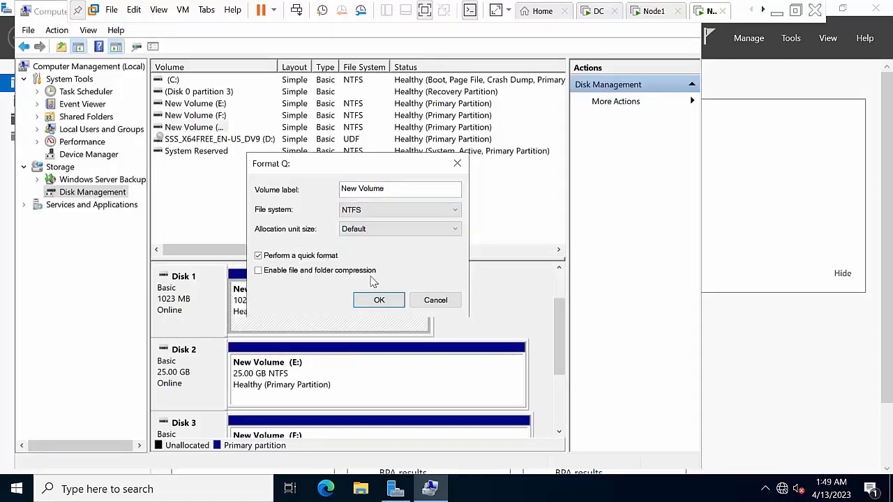
click(376, 232)
click(377, 292)
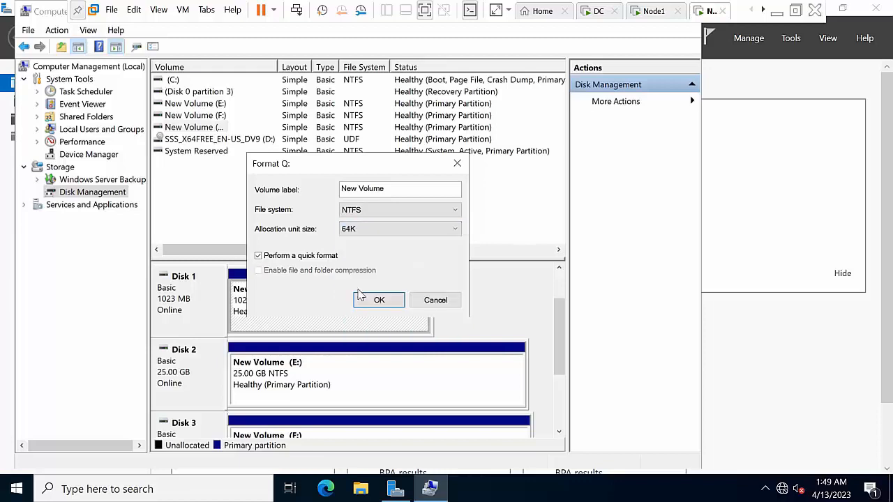
click(377, 306)
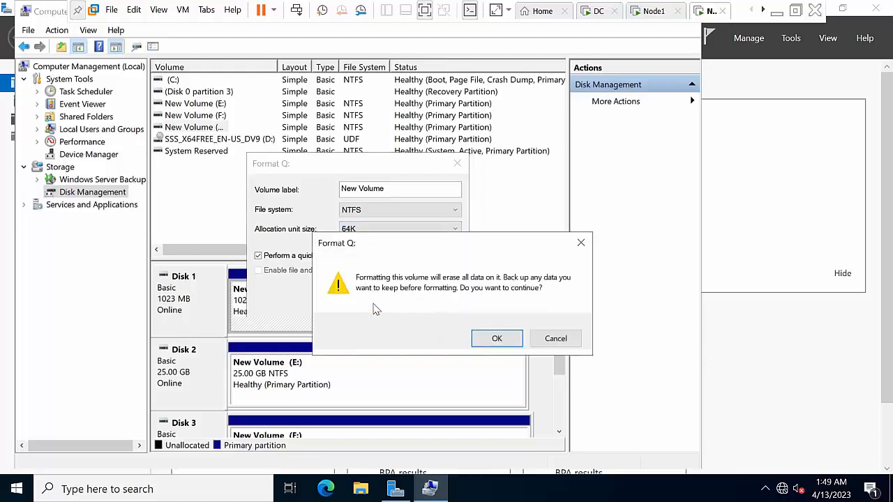
click(482, 339)
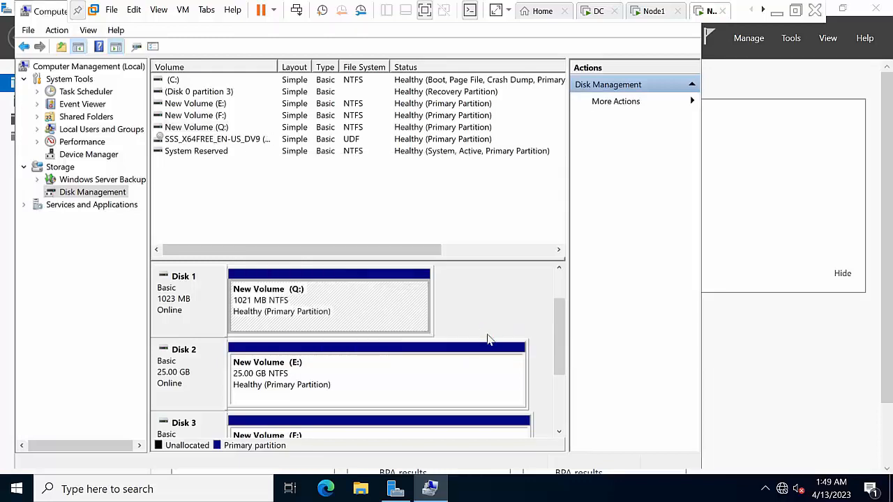
Format the E: volume as NTFS with 64K allocation units
click(362, 382)
right_click(362, 382)
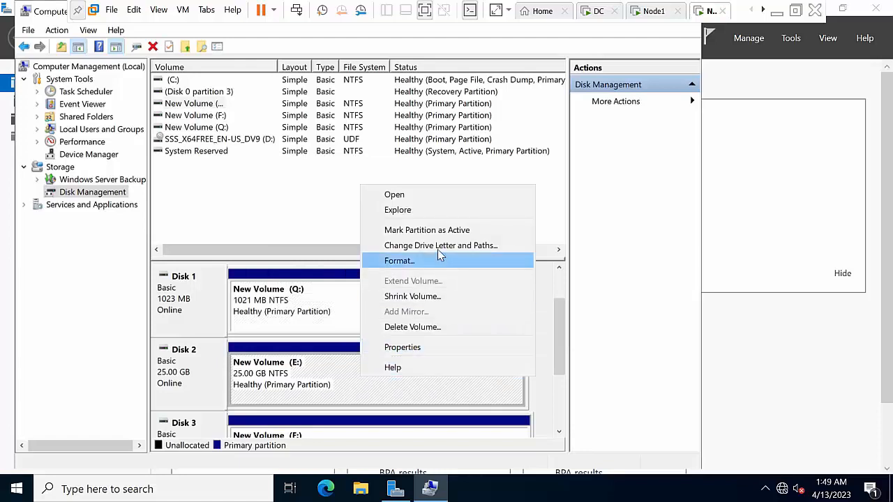
click(429, 265)
click(379, 210)
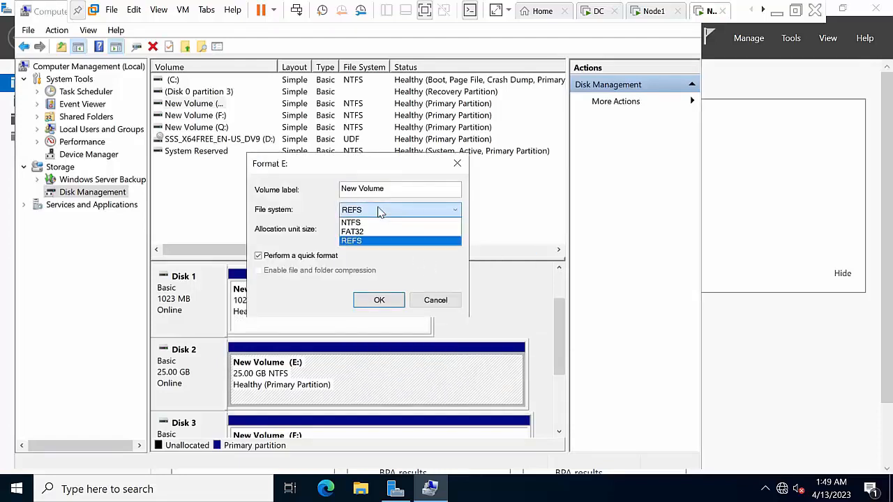
click(369, 223)
click(369, 232)
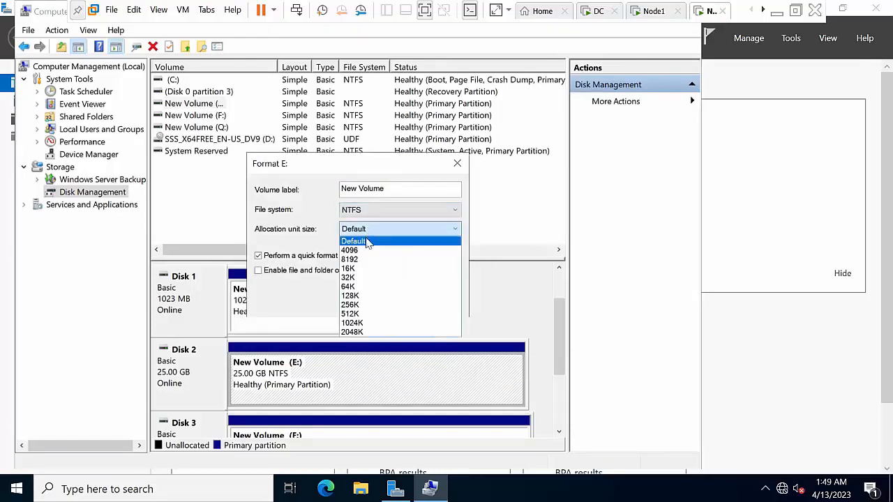
click(352, 288)
click(374, 301)
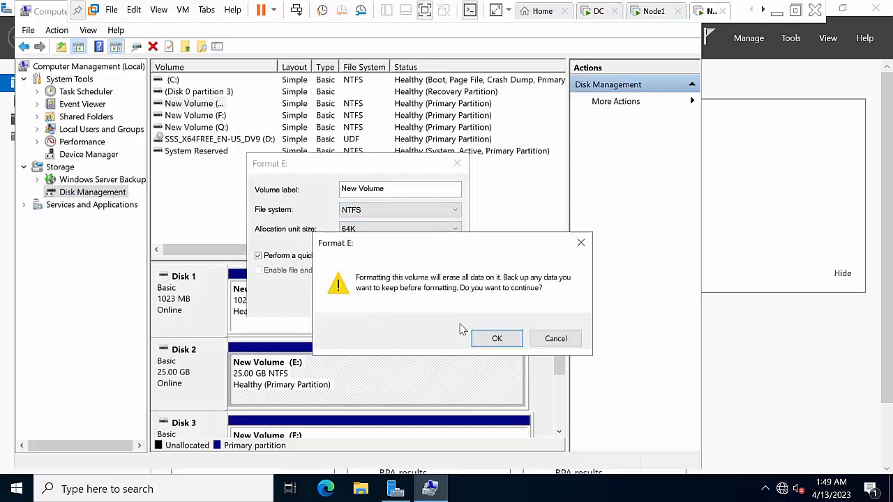
click(497, 339)
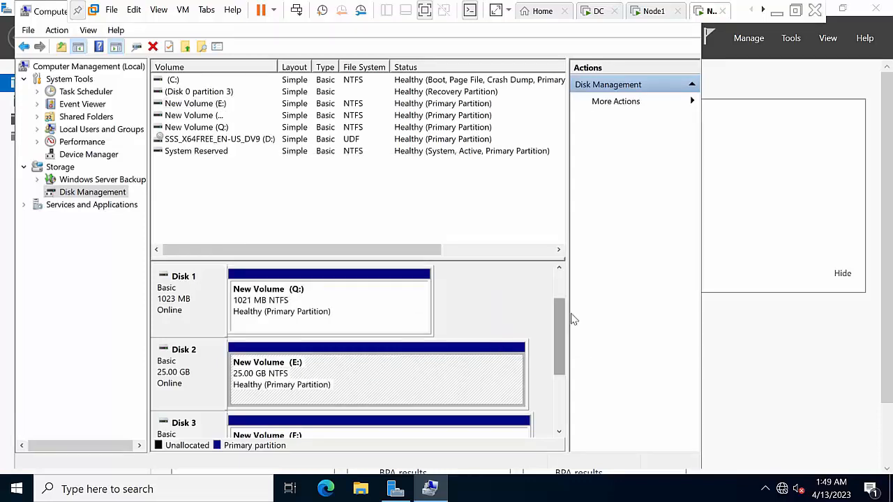
Format the F: volume as NTFS with 64K allocation units
drag(554, 355, 557, 404)
right_click(327, 318)
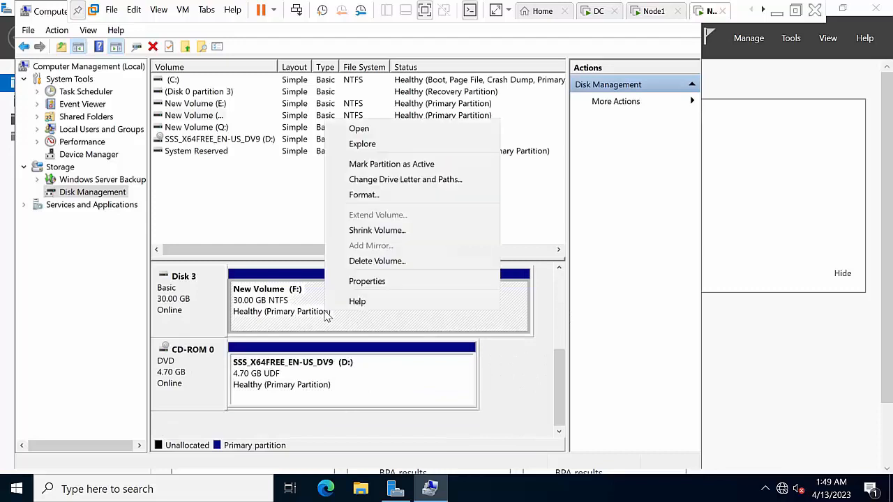
click(390, 196)
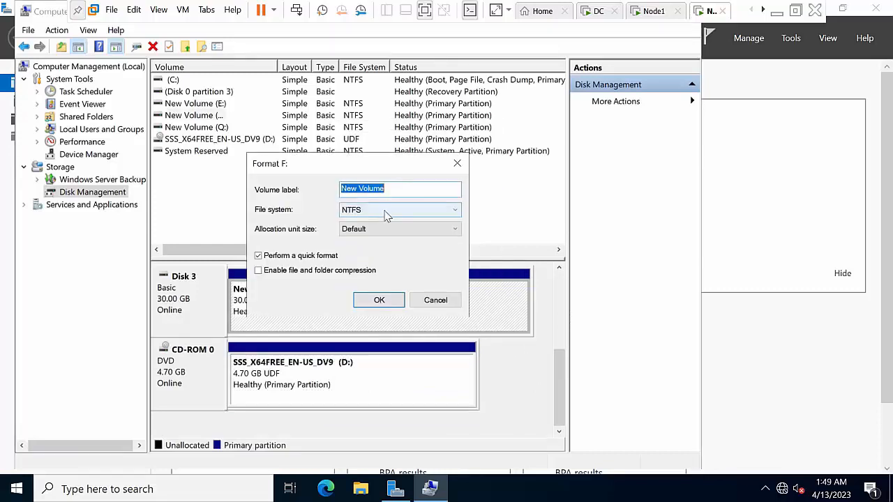
click(383, 213)
click(384, 212)
click(368, 230)
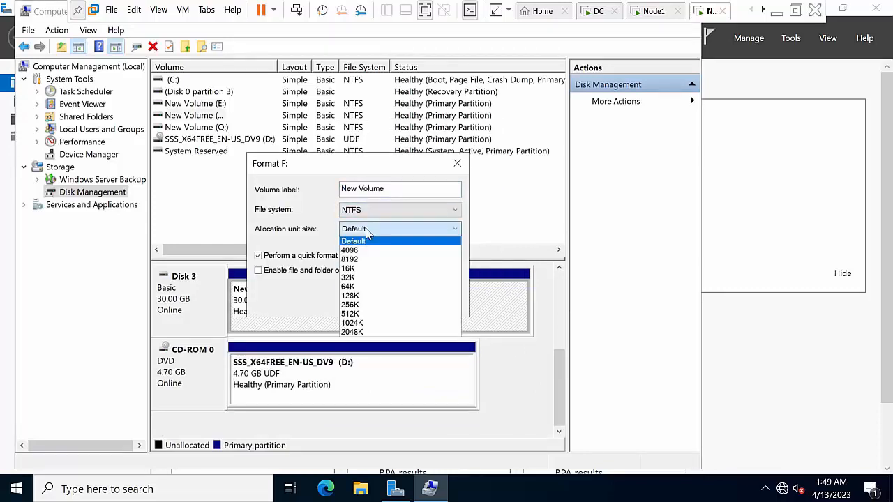
click(361, 287)
click(388, 305)
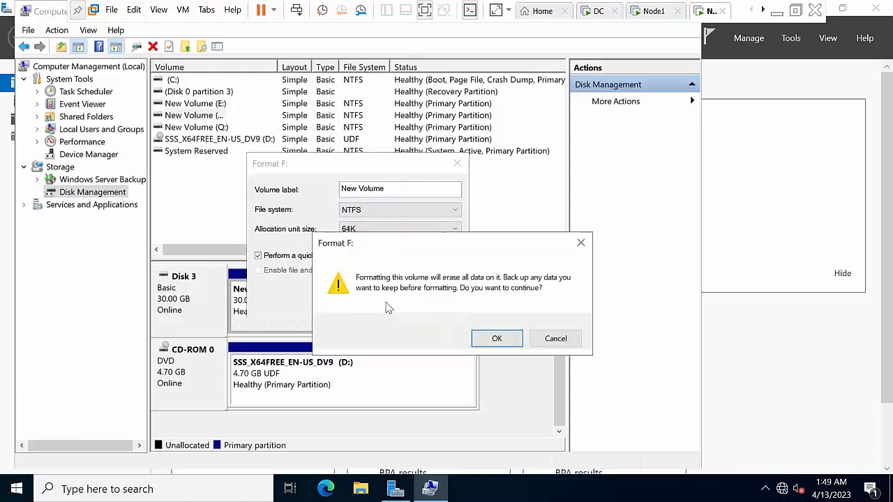
click(496, 339)
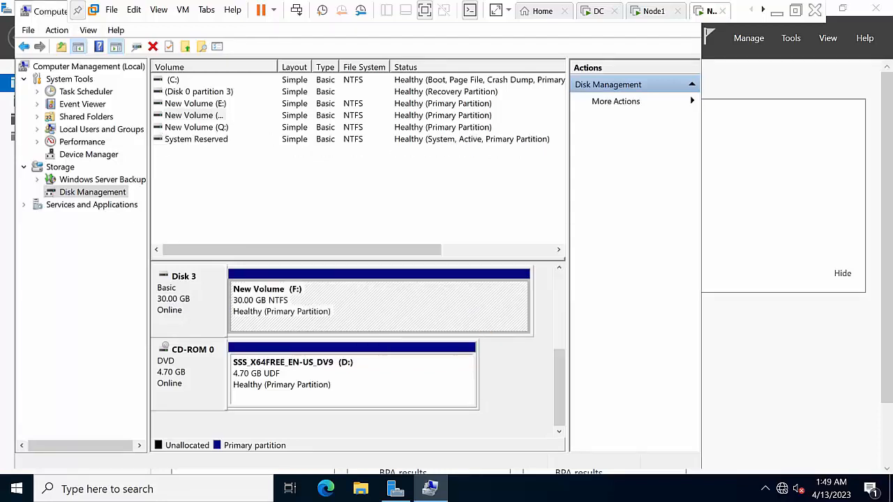
Exit Computer Management and confirm This PC lists New Volumes E:, F: and Q:
click(28, 30)
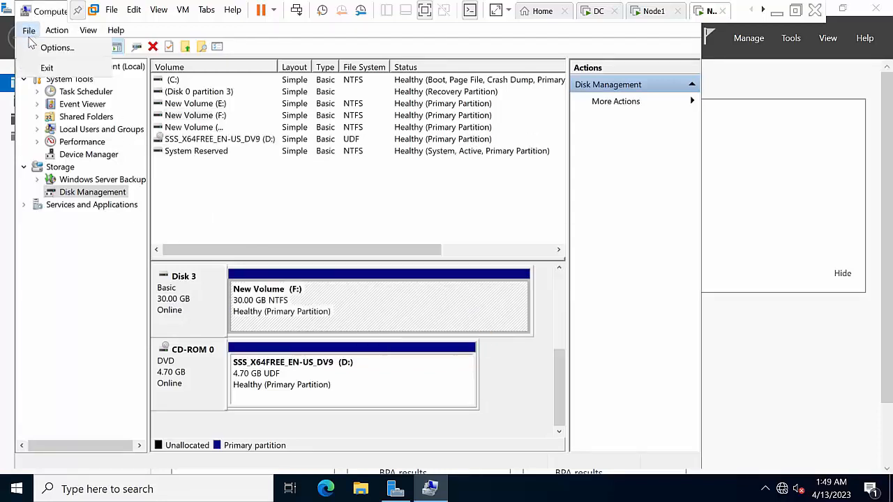
click(35, 67)
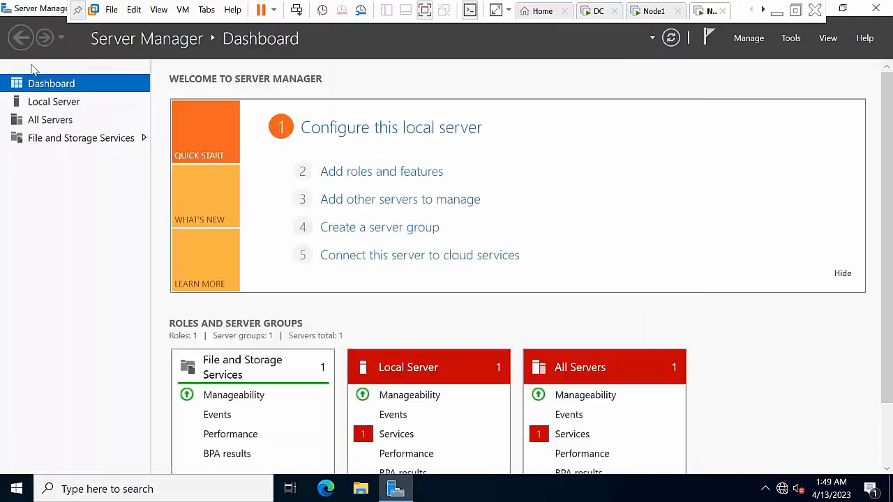
click(361, 490)
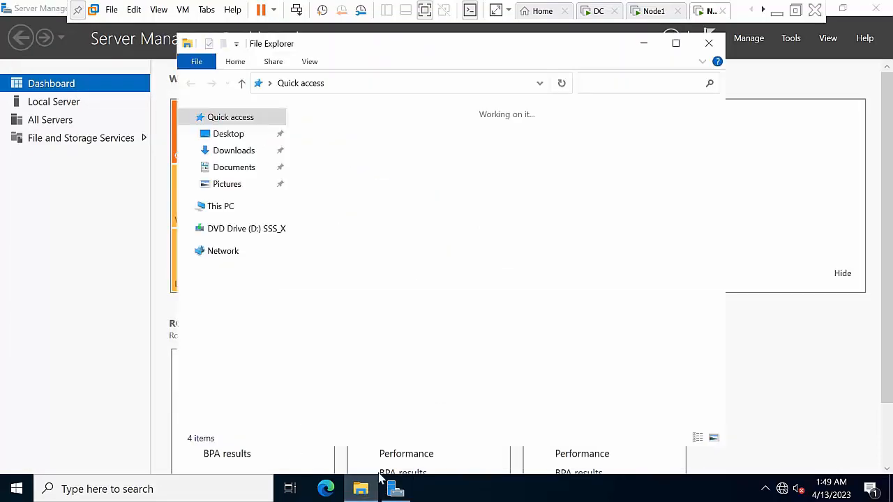
click(230, 206)
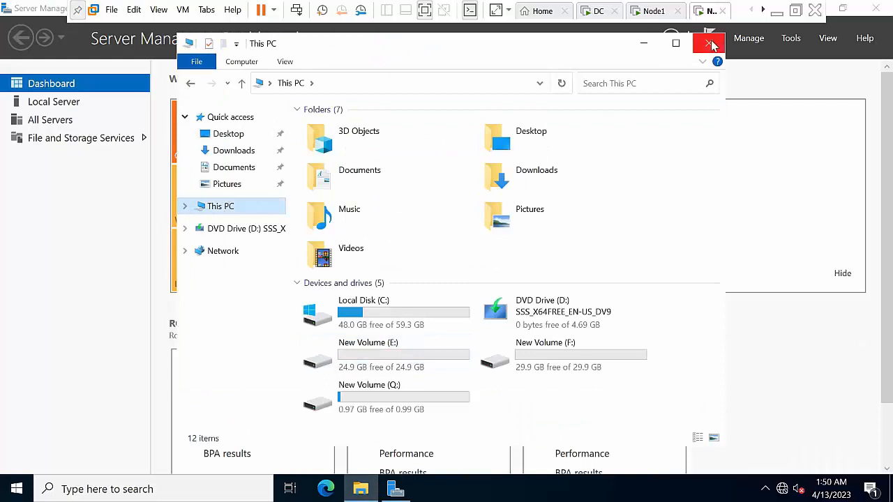
click(709, 43)
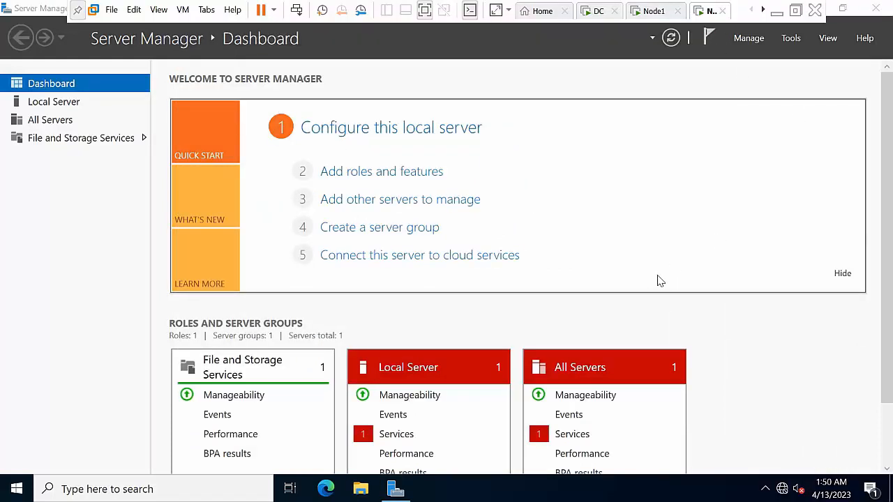